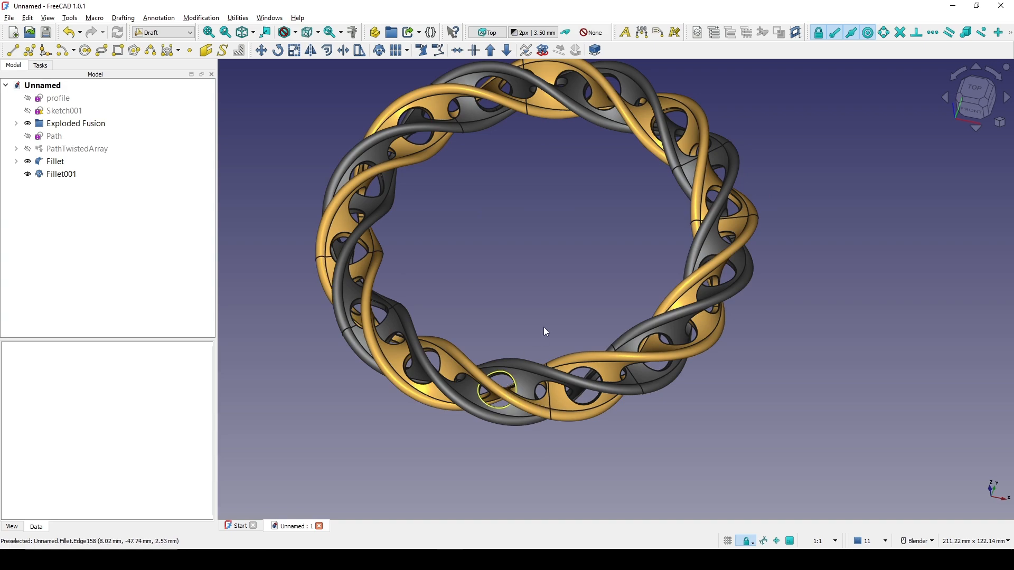
Step: Switch to the browser and examine the bracelet drawing's dimensions and Detail B section in the reference video
key("alt+Tab")
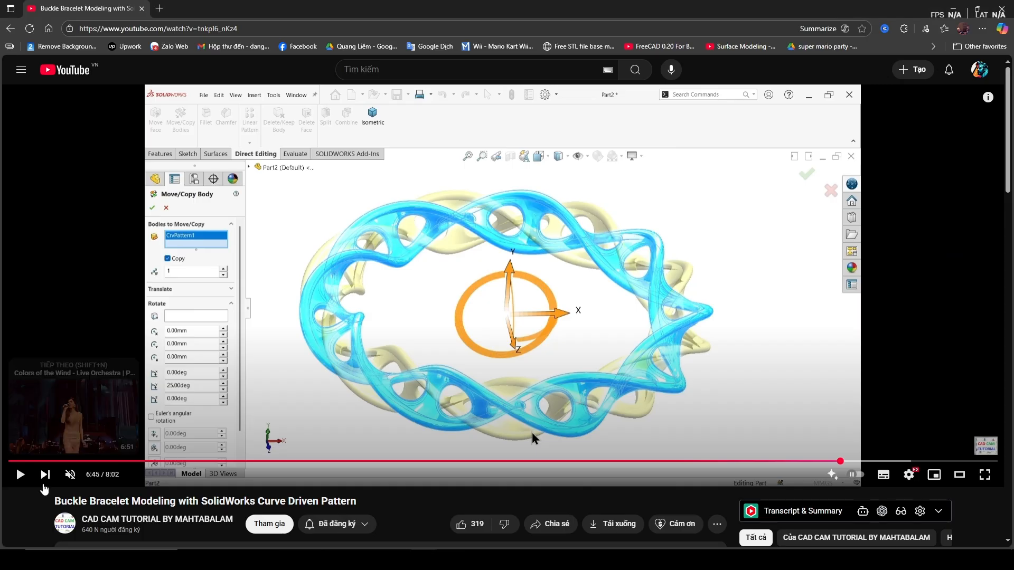
left_click(4, 461)
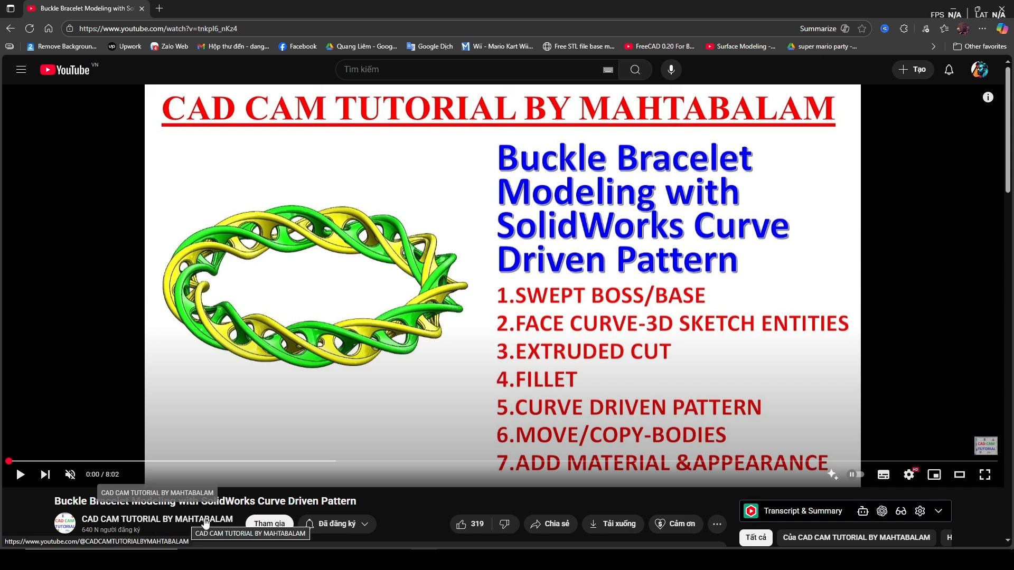
left_click(106, 461)
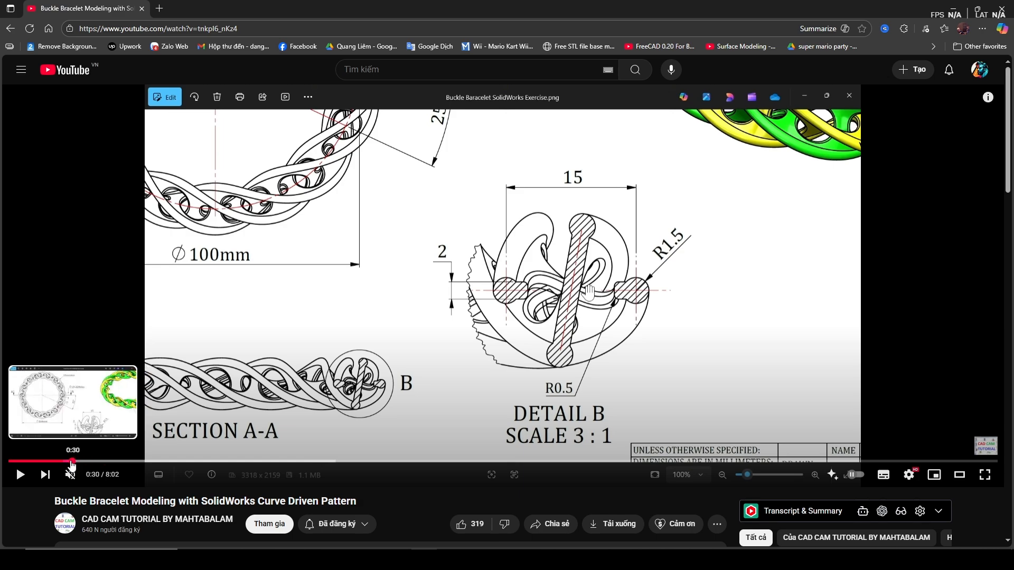
left_click(55, 462)
left_click(16, 463)
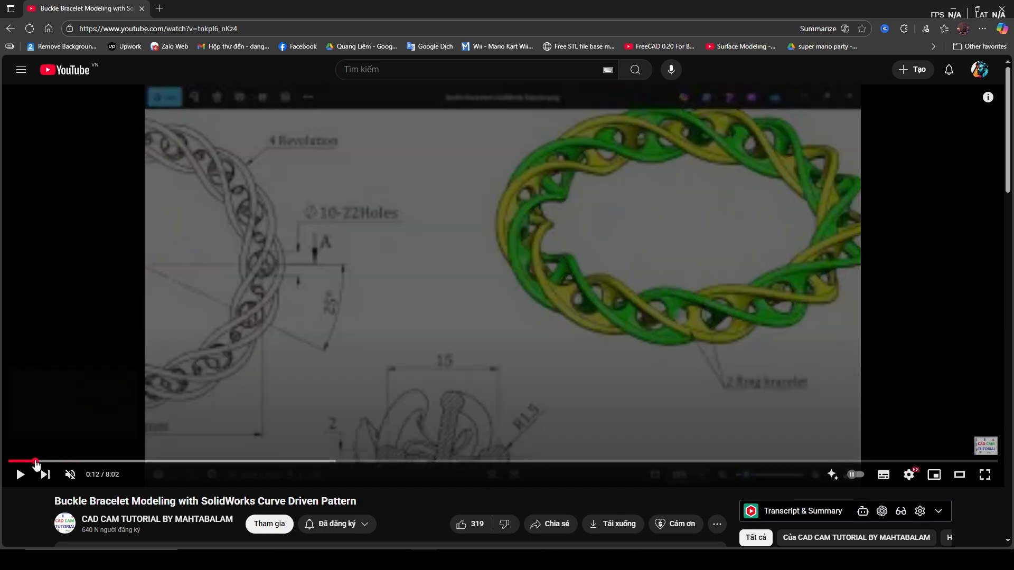
left_click(30, 463)
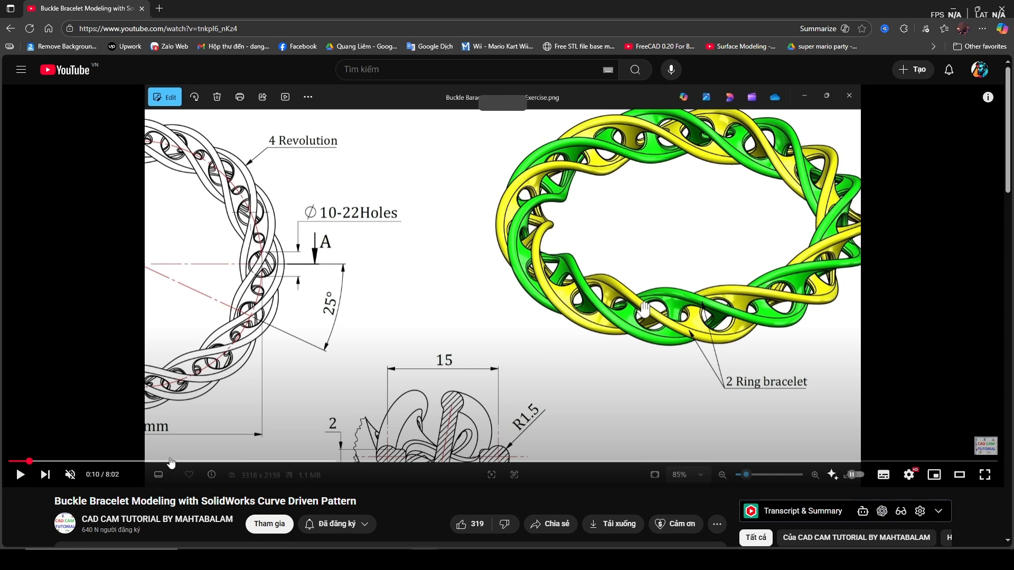
left_click(66, 462)
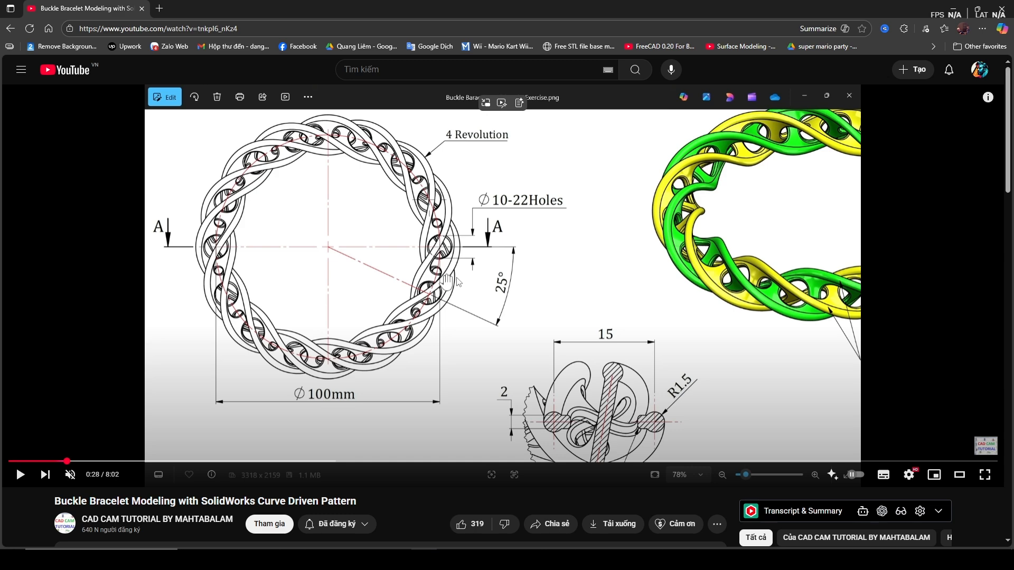
left_click(83, 462)
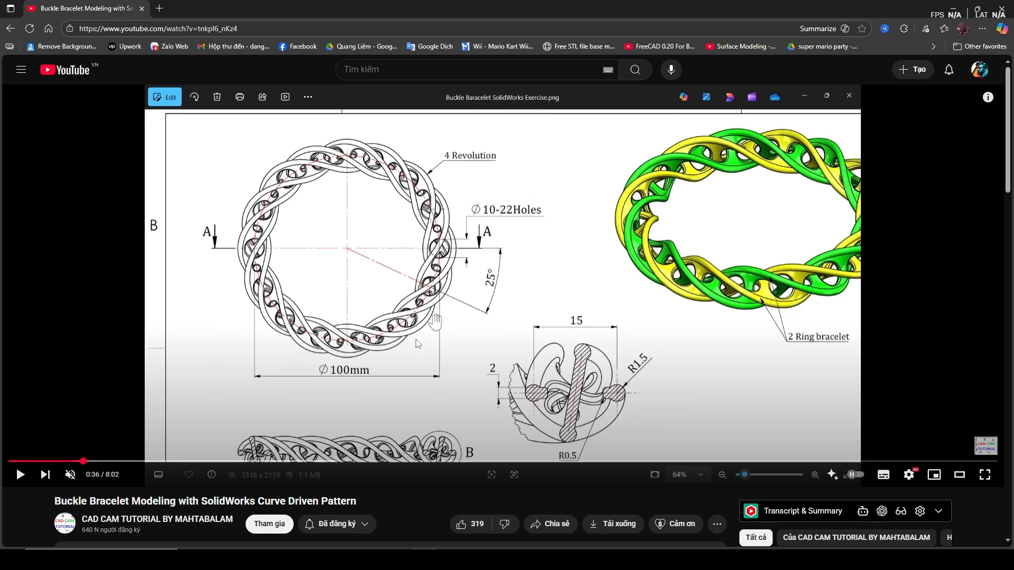
left_click(111, 462)
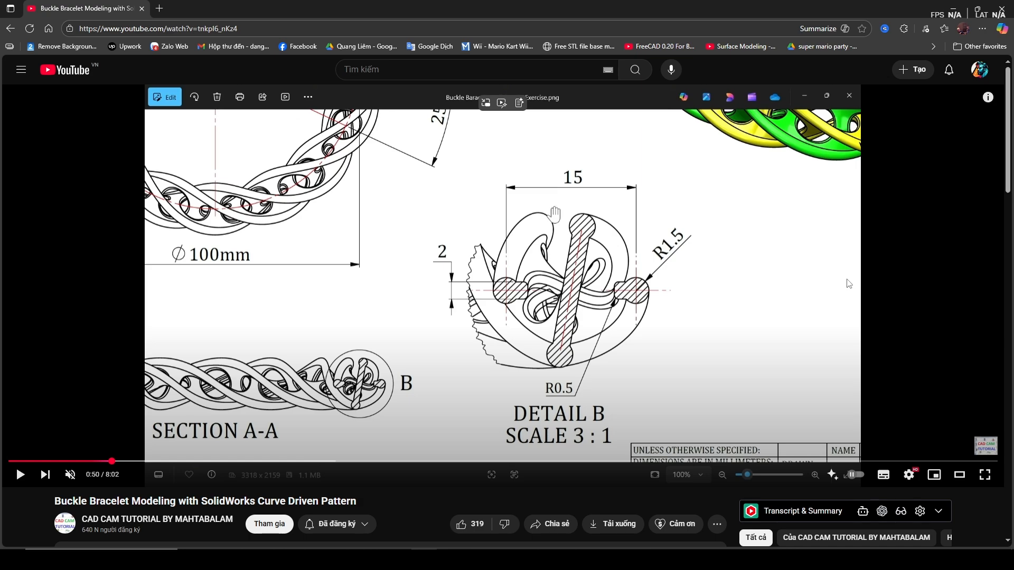
Step: Switch back to FreeCAD, hide the Fillet001 clone and examine the single twisted ring from above
key("alt+Tab")
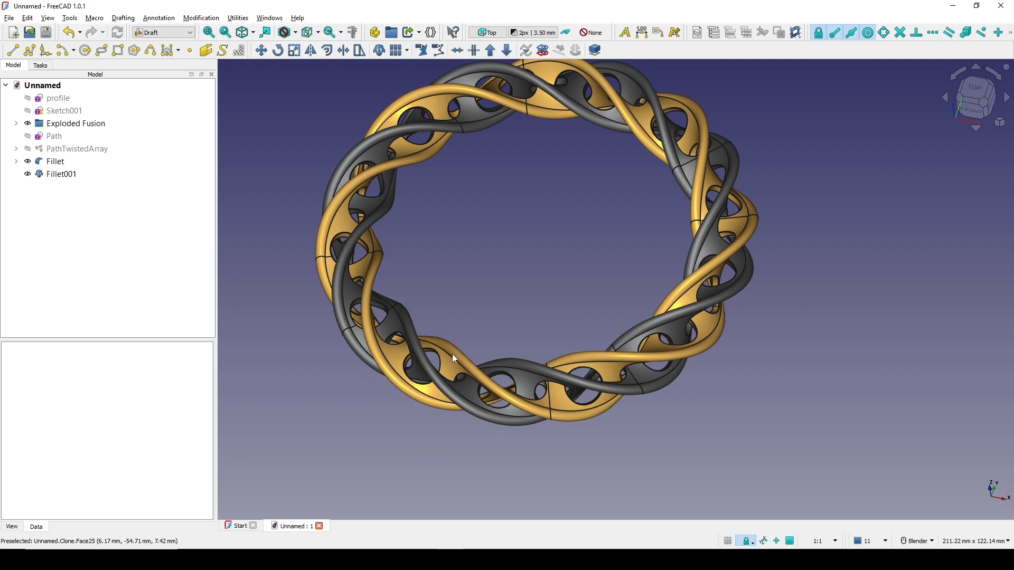
middle_click_drag(528, 311, 478, 400)
scroll(513, 318, "up", 1)
scroll(475, 372, "up", 1)
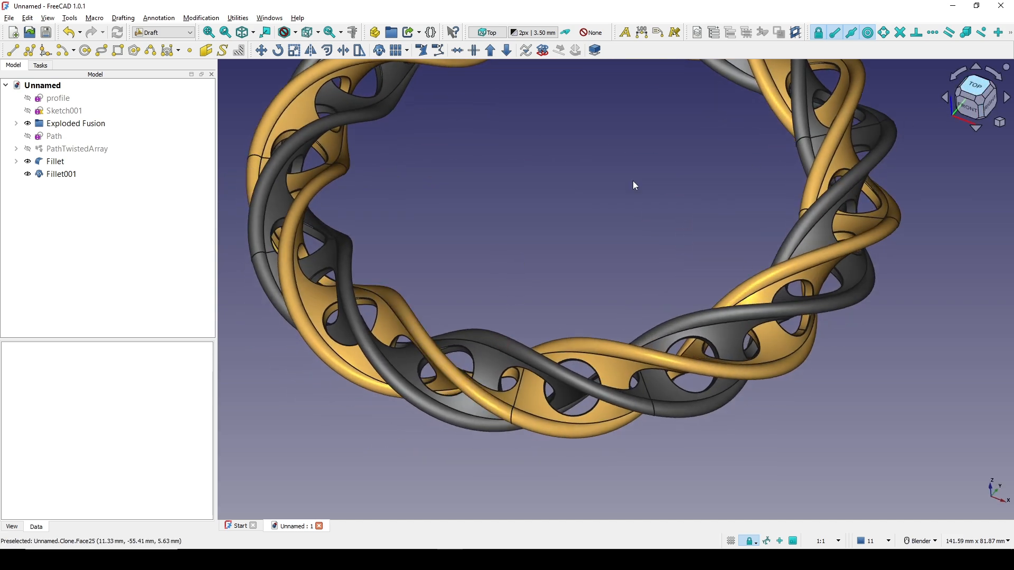
scroll(481, 400, "down", 2)
left_click(63, 178)
key("space")
left_click(975, 87)
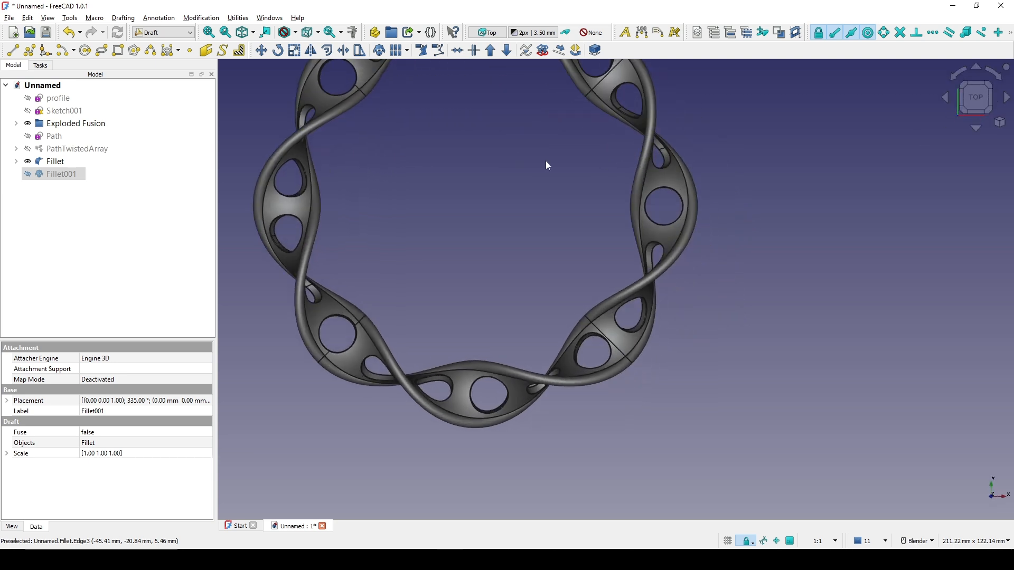
middle_click_drag(543, 162, 566, 224, "shift")
scroll(566, 224, "down", 1)
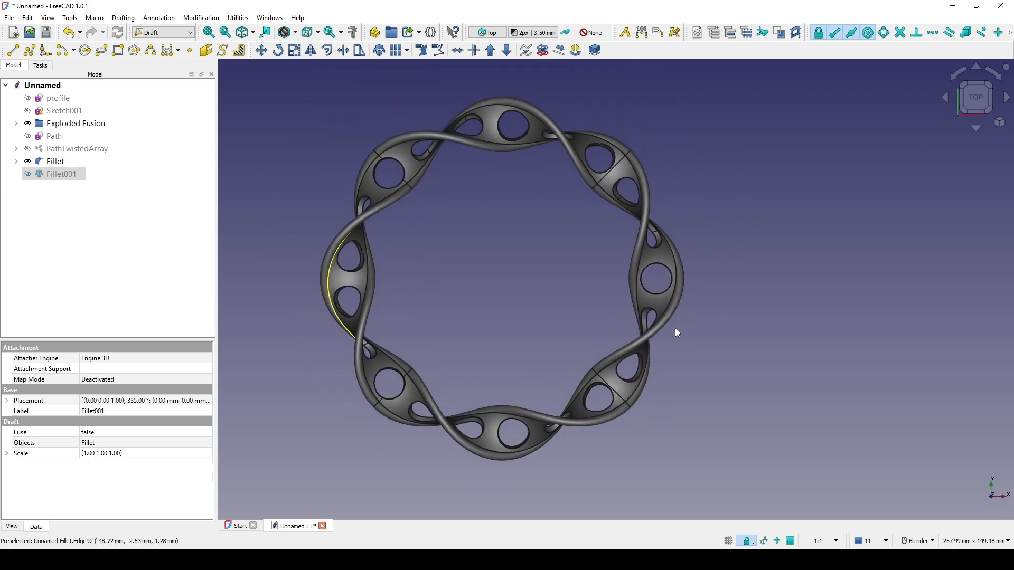
scroll(491, 285, "up", 1)
middle_click_drag(536, 364, 560, 289)
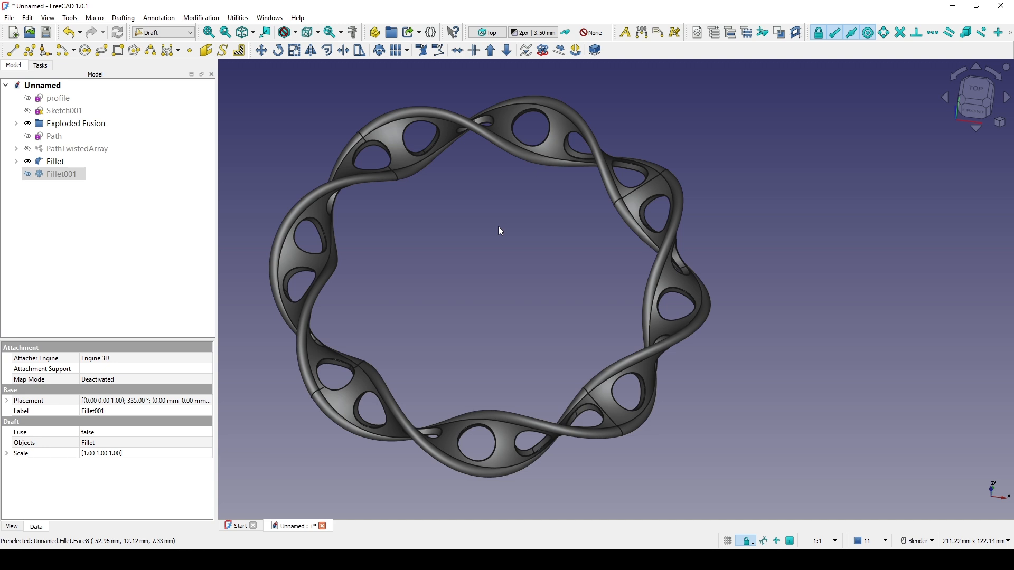
Step: Show the Fillet001 clone again and examine how the two twisted rings interlace around the bracelet
left_click(62, 174)
key("space")
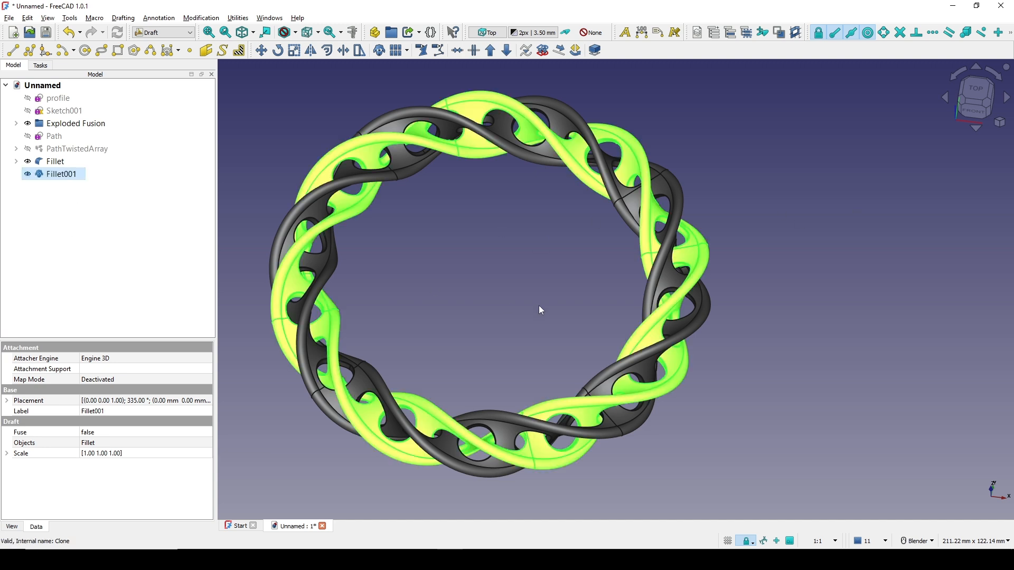
mouse_move(539, 305)
middle_mouse_down("shift")
mouse_move(580, 269)
mouse_move(568, 290)
mouse_move(574, 315)
mouse_move(729, 326)
mouse_move(681, 293)
mouse_move(661, 254)
mouse_move(544, 278)
mouse_move(620, 262)
middle_mouse_up("shift")
scroll(574, 315, "up", 5)
left_click(619, 262)
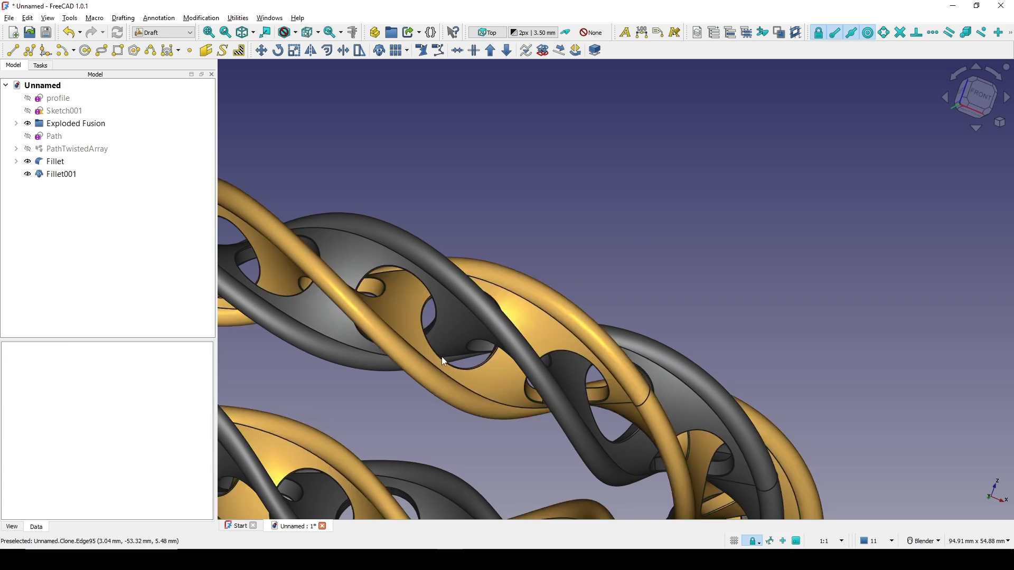
scroll(454, 339, "up", 3)
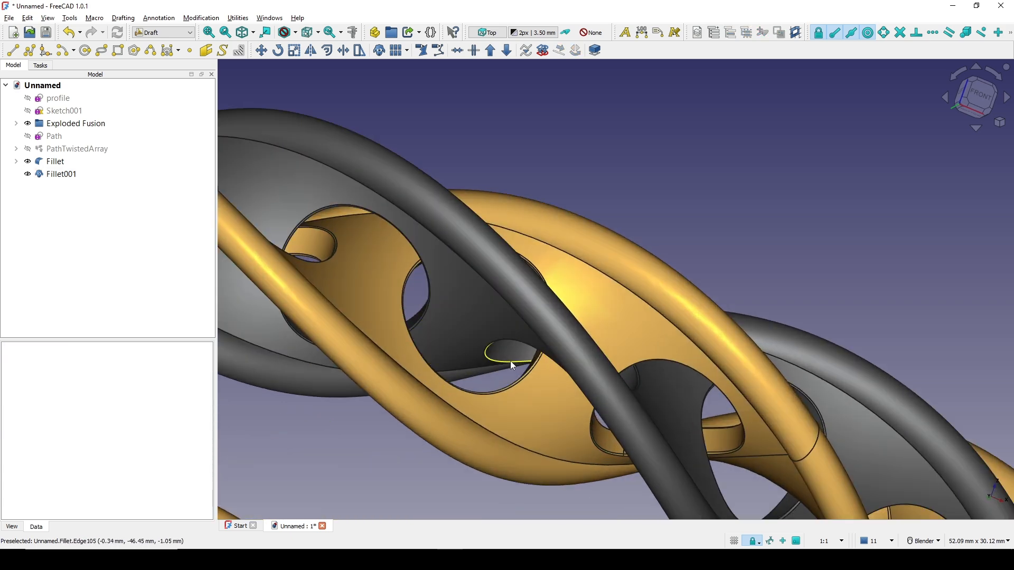
middle_click_drag(463, 293, 423, 339)
scroll(422, 340, "down", 5)
middle_click_drag(462, 402, 536, 368)
scroll(535, 364, "down", 5)
middle_click_drag(574, 254, 491, 344, "shift")
scroll(491, 343, "up", 1)
scroll(490, 342, "up", 1)
mouse_move(520, 274)
middle_mouse_down()
mouse_move(528, 292)
mouse_move(509, 286)
mouse_move(522, 270)
middle_mouse_up()
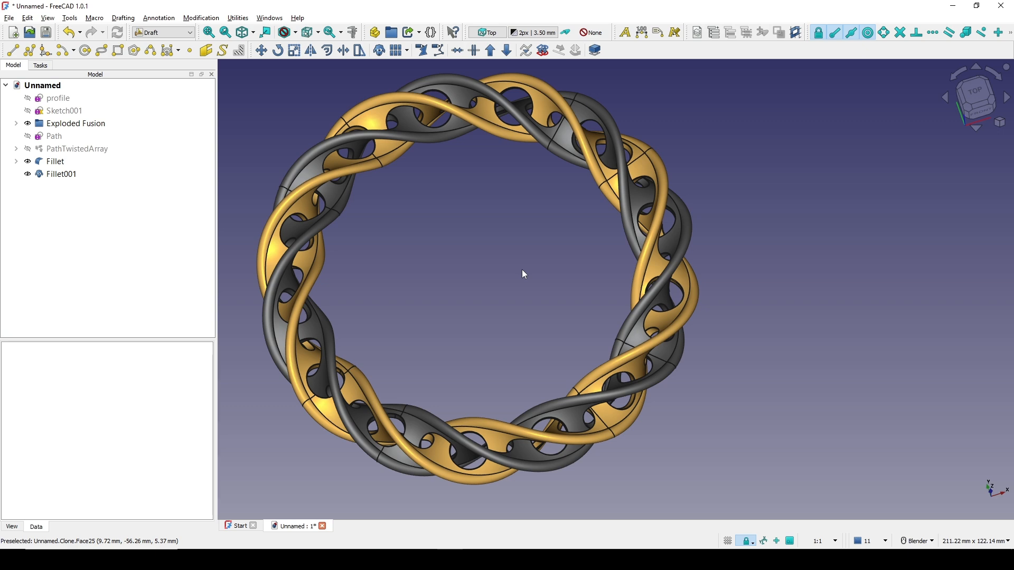
middle_click_drag(525, 274, 533, 202)
scroll(523, 224, "down", 2)
scroll(541, 222, "up", 2)
middle_click_drag(594, 321, 599, 243, "shift")
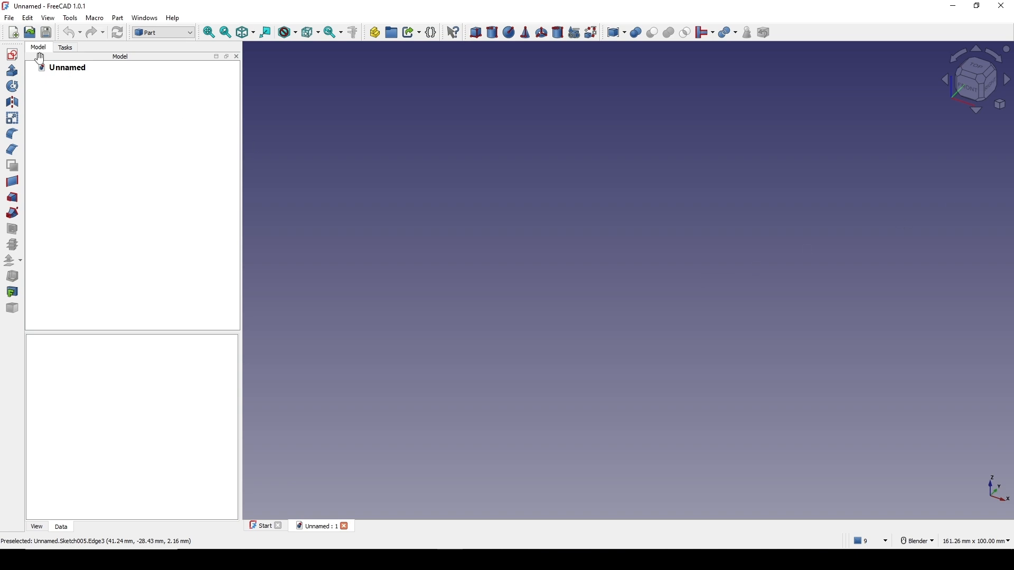
Step: Create a sketch on the XY plane and draw a rectangle about 35.6 by 14.5 mm centred on the origin
left_click(13, 54)
left_click(503, 319)
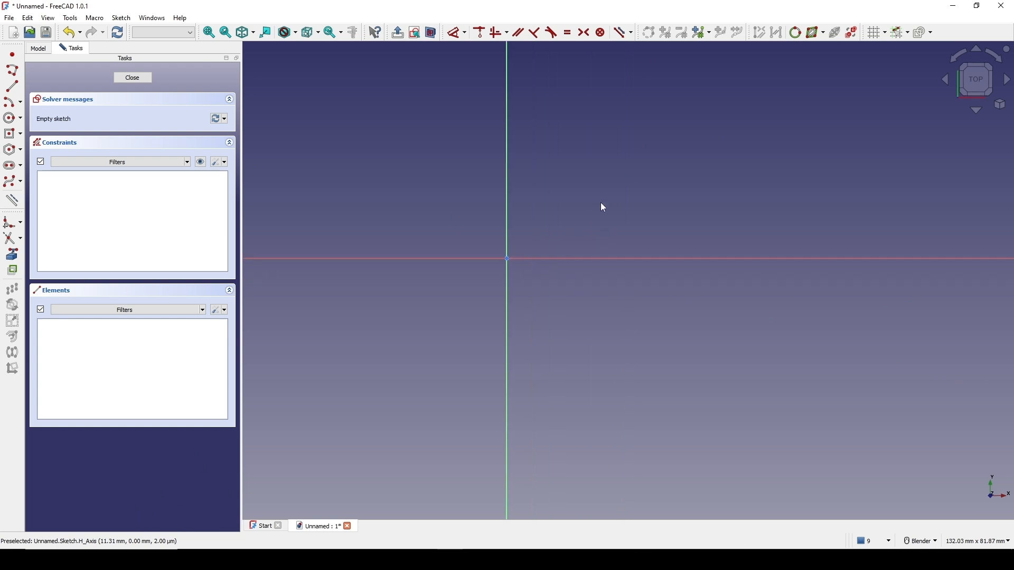
left_click(23, 133)
left_click(70, 144)
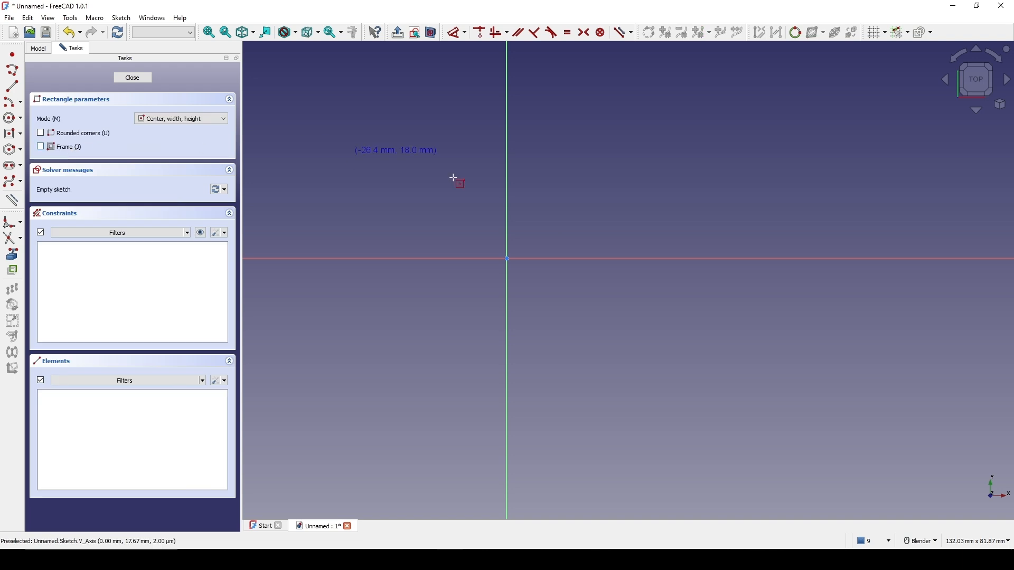
left_click(507, 258)
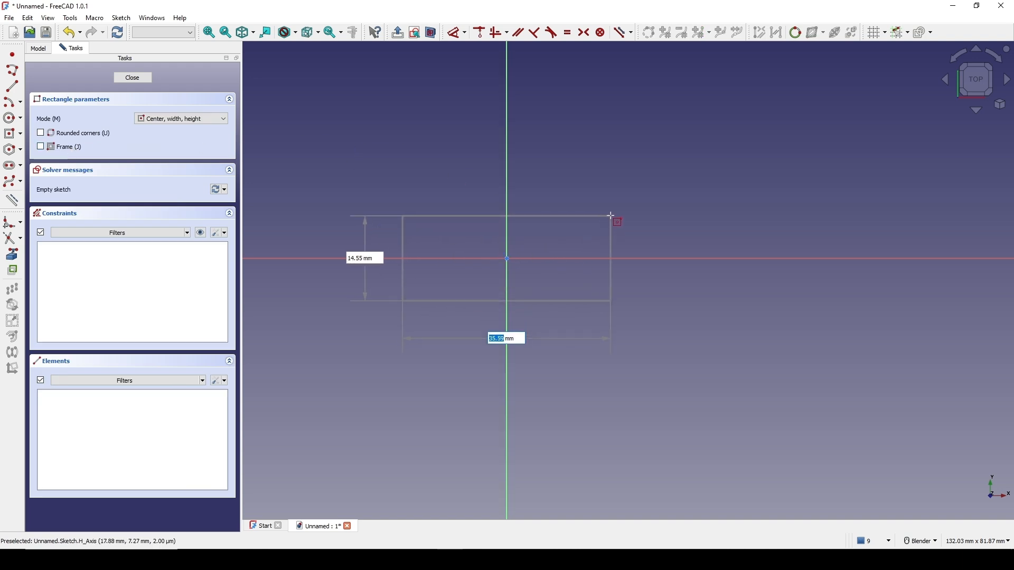
left_click(612, 216)
key("Escape")
Step: Dimension the width of the centred rectangle to 15 mm
left_click(556, 224)
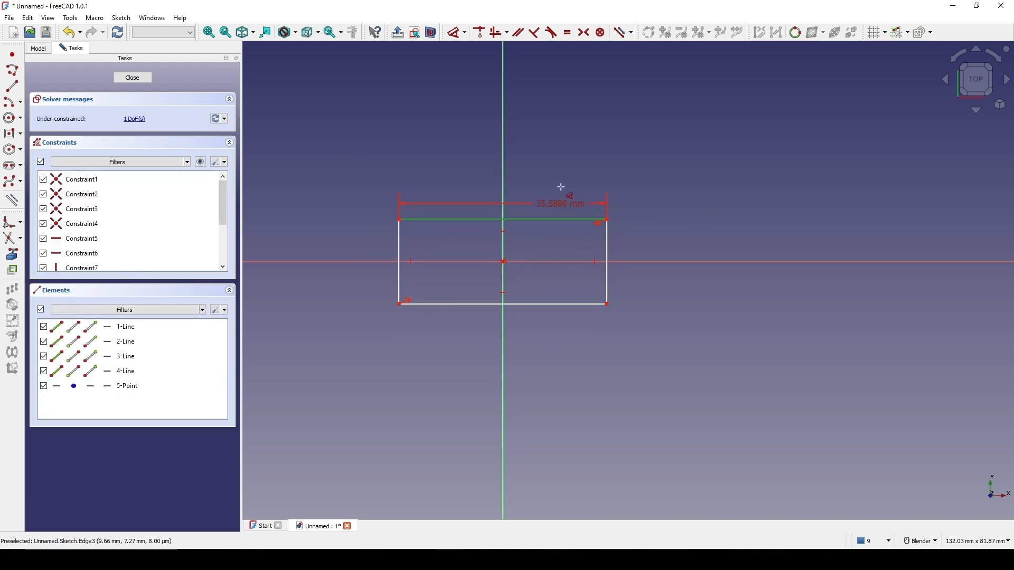
left_click(561, 183)
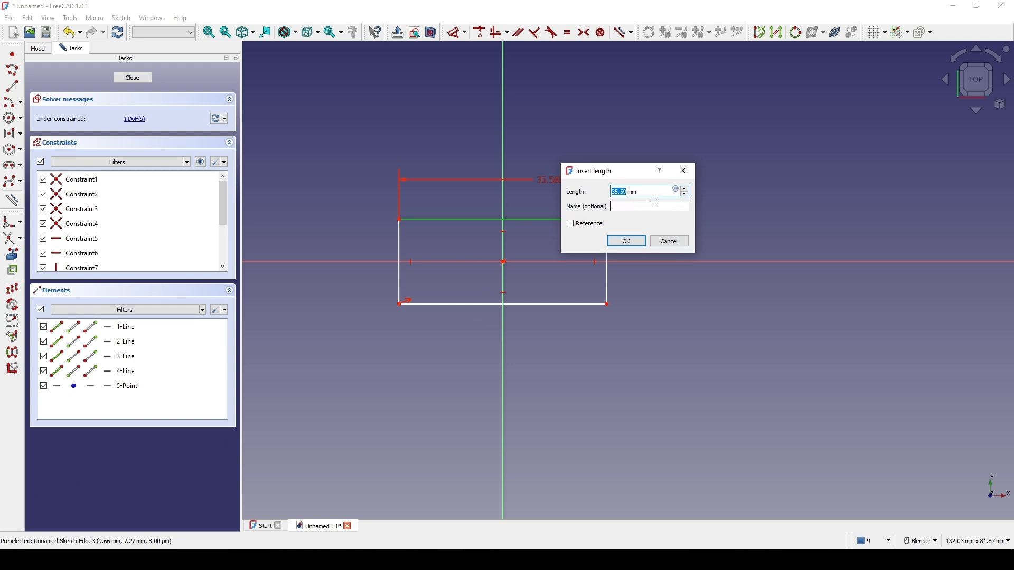
type("15")
left_click(626, 241)
scroll(598, 242, "up", 1)
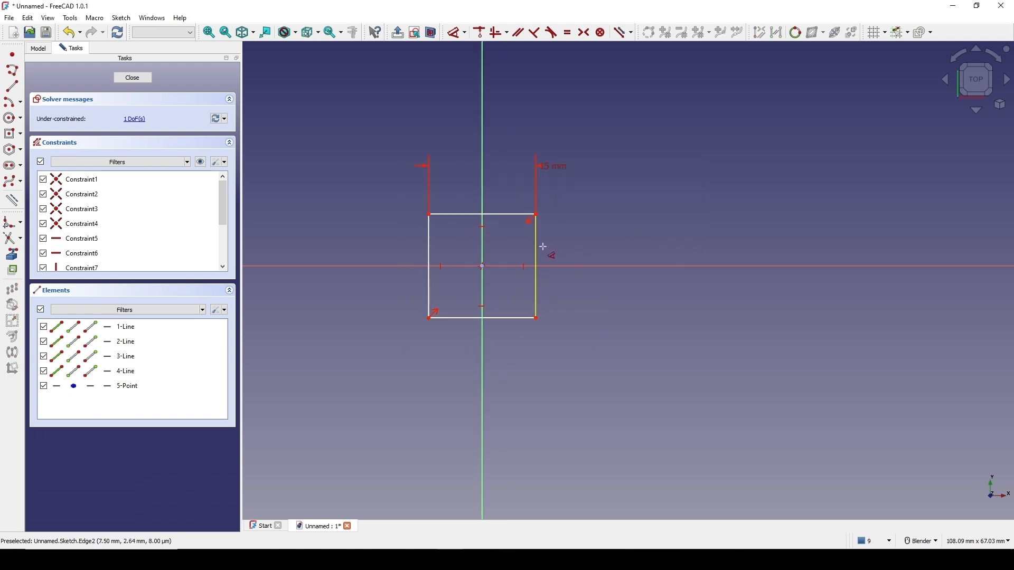
Step: Dimension the height of the centred rectangle to 2 mm
left_click(536, 236)
left_click(613, 237)
type("2")
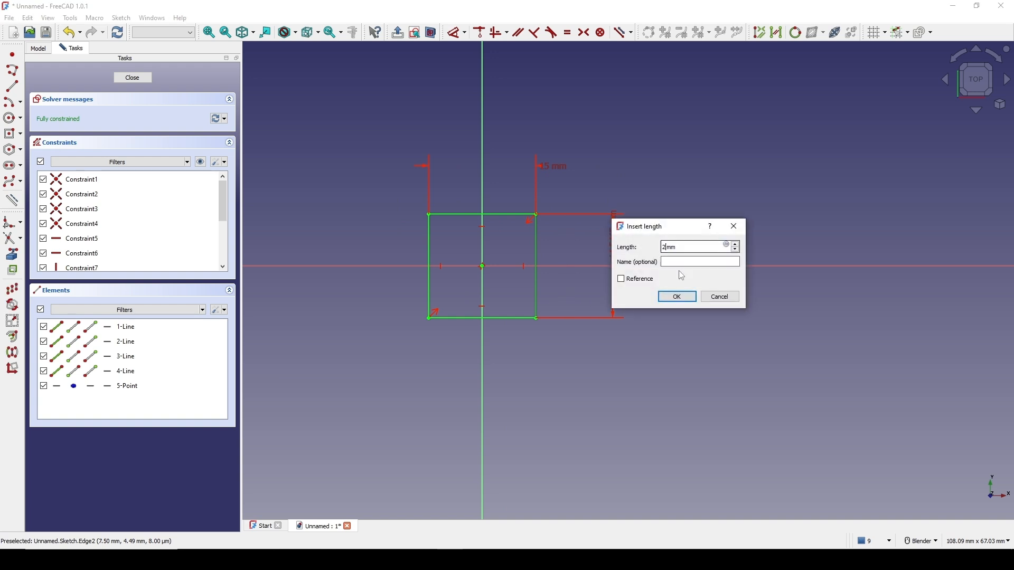
left_click(676, 297)
scroll(588, 226, "up", 1)
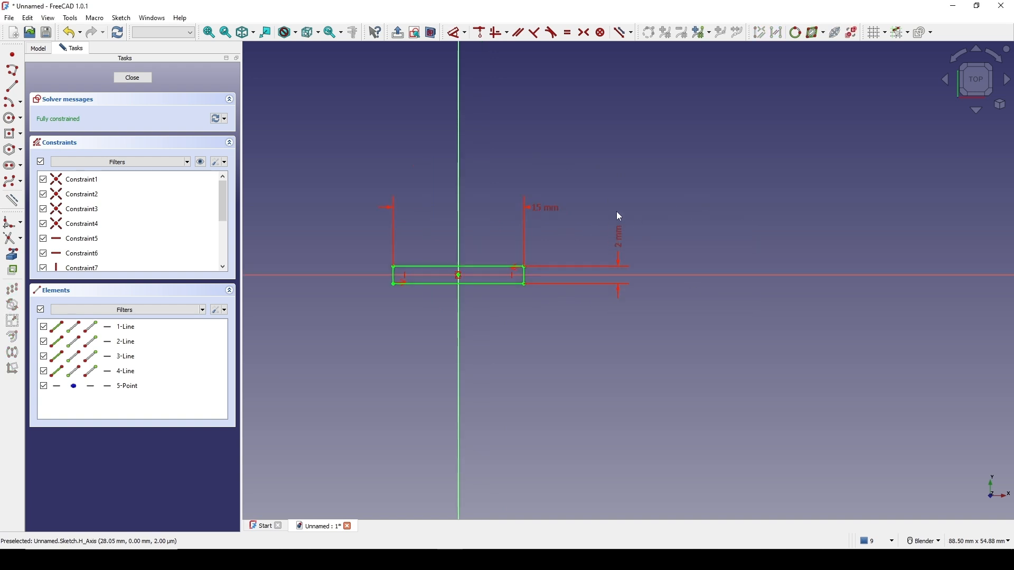
Step: Draw a circle centred on the midpoint of the rectangle's left short edge, large enough to enclose that edge
scroll(617, 216, "up", 2)
scroll(617, 214, "up", 1)
middle_click_drag(616, 214, 747, 171, "shift")
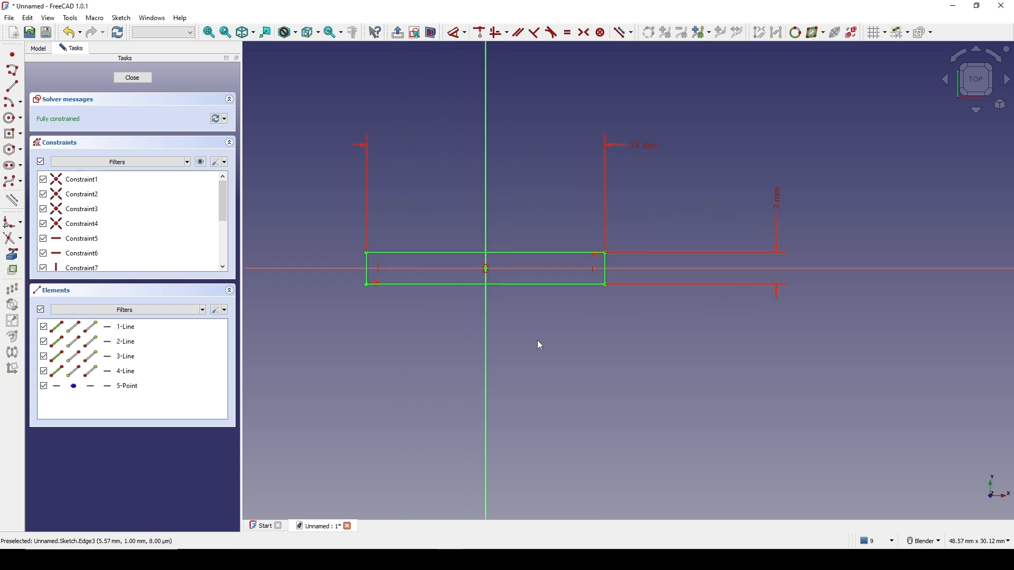
left_click(15, 122)
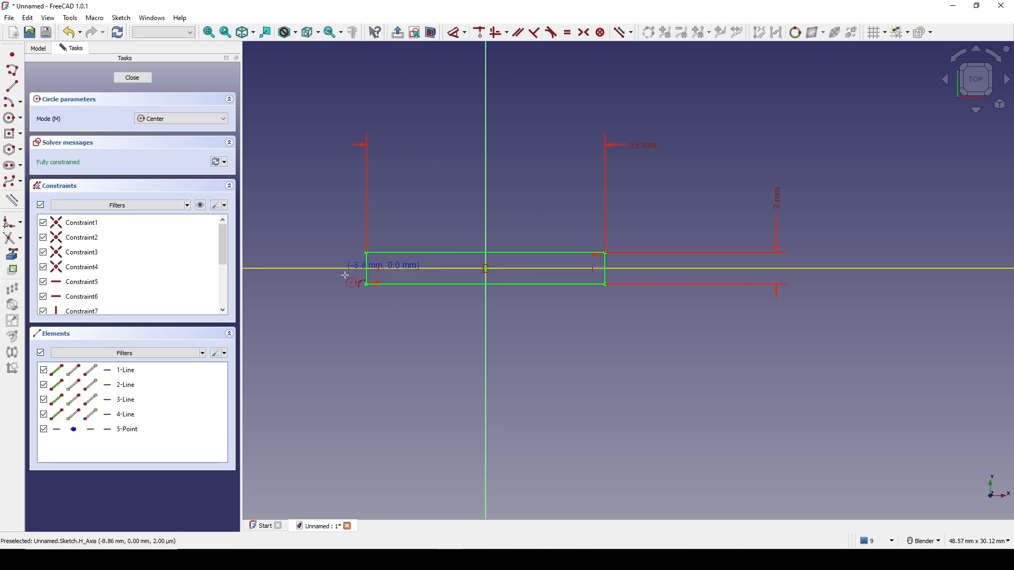
scroll(362, 277, "up", 2)
scroll(362, 277, "up", 1)
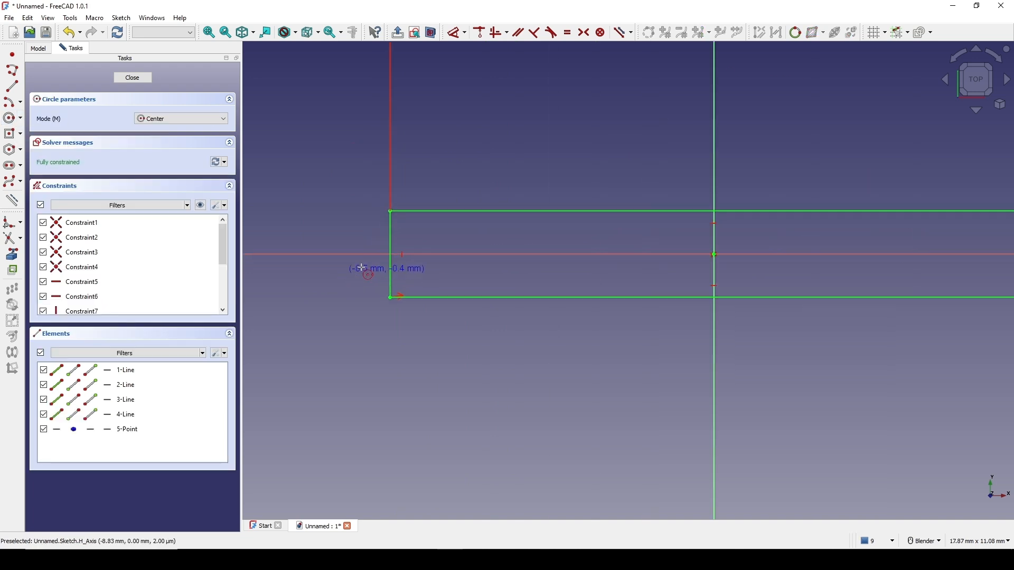
left_click(390, 255)
left_click(446, 172)
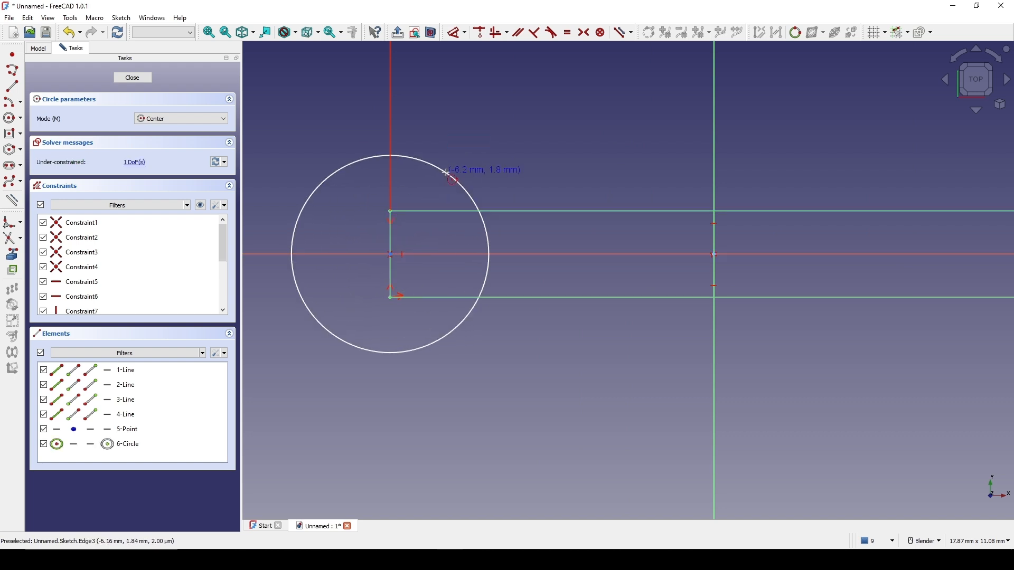
Step: Draw a second circle of similar size centred on the midpoint of the rectangle's right short edge
scroll(509, 170, "down", 6)
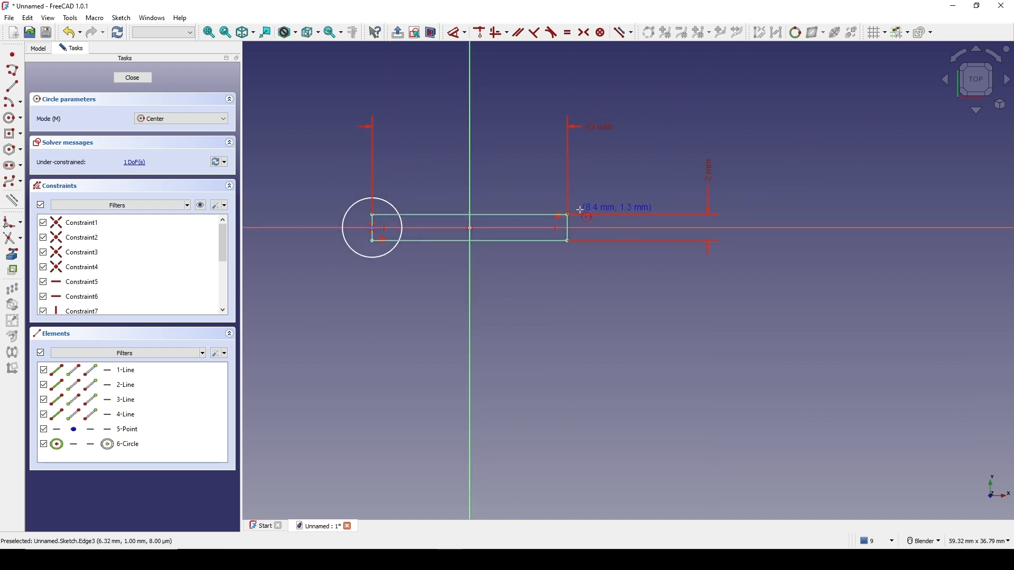
scroll(595, 228, "up", 5)
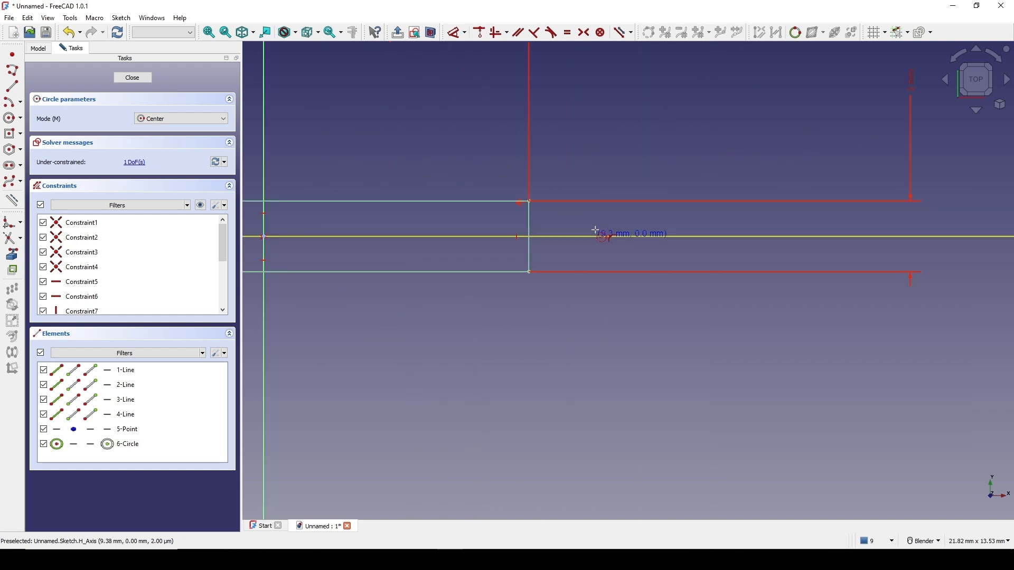
left_click(529, 237)
left_click(554, 152)
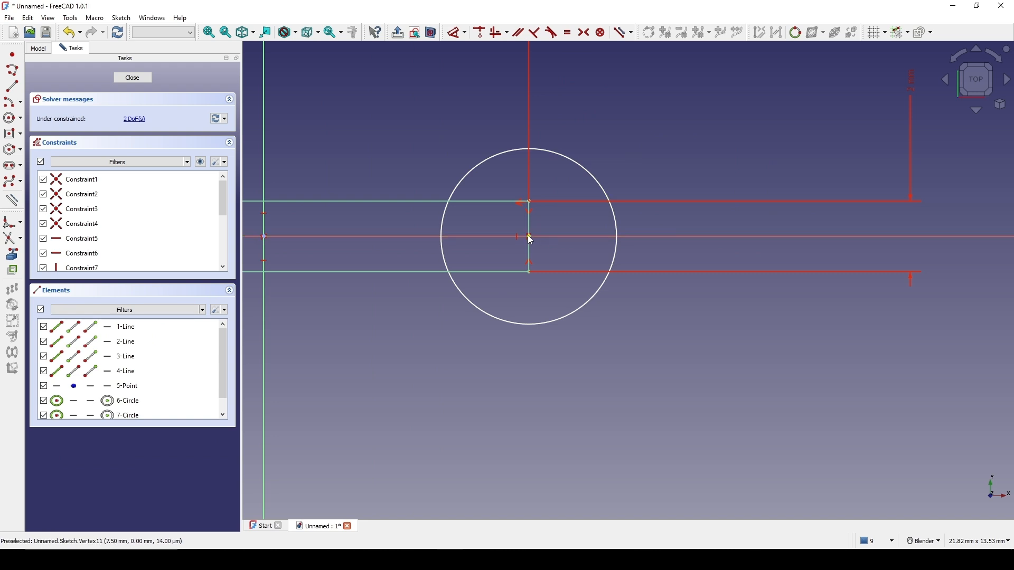
Step: Constrain the two circles at the rectangle's short ends to be equal in size
scroll(555, 220, "down", 4)
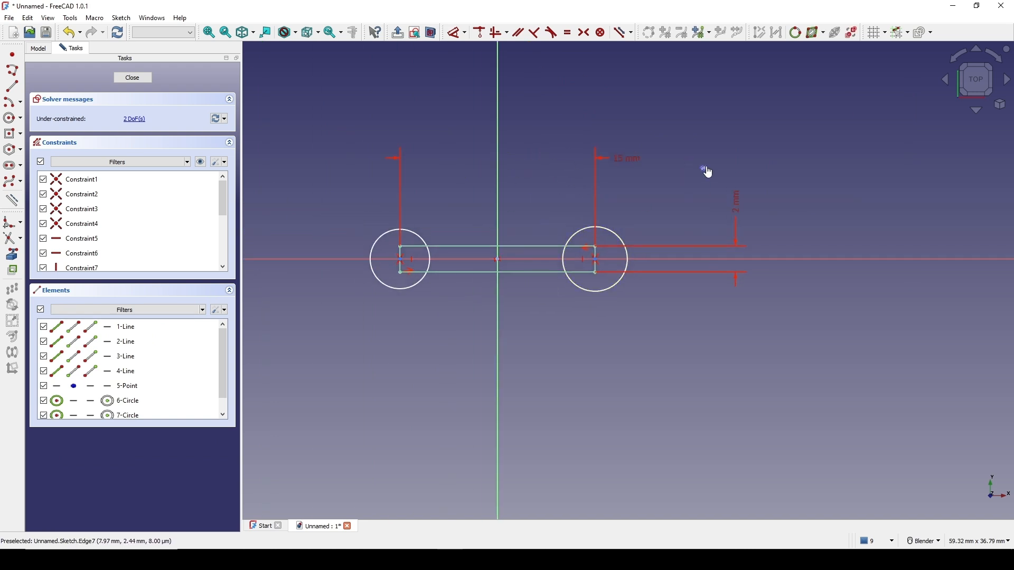
left_click(440, 208)
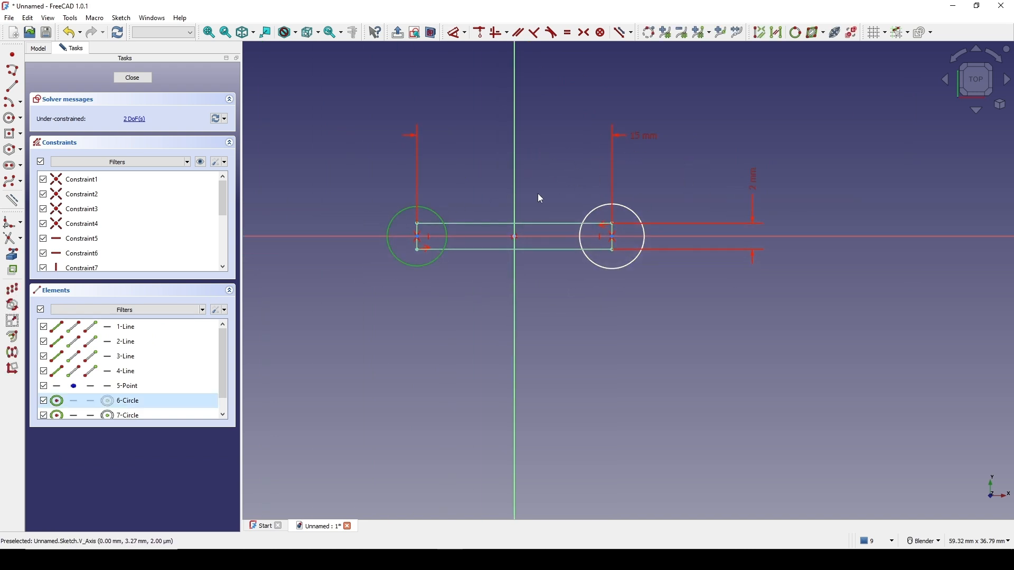
left_click(591, 204)
key("e")
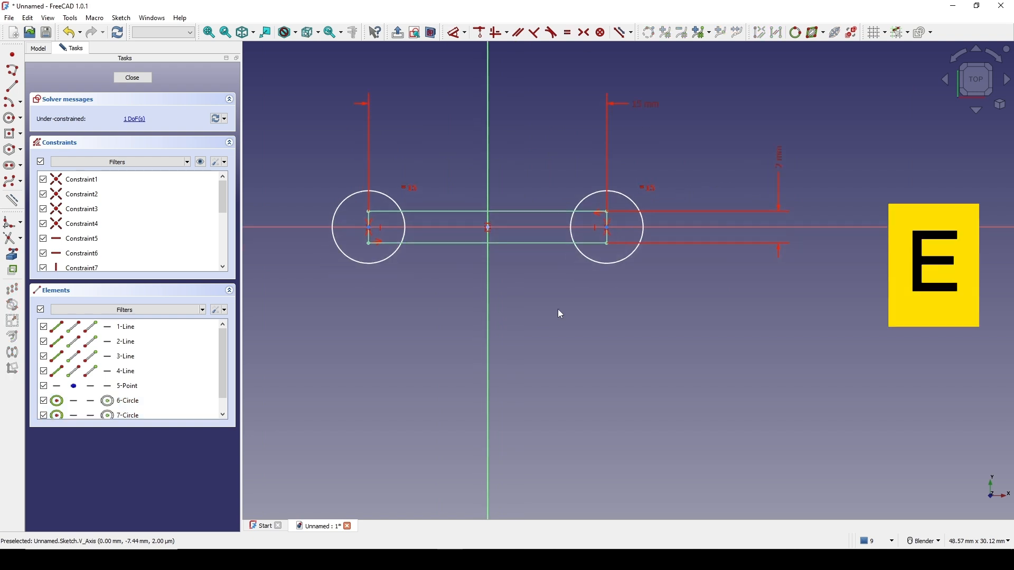
middle_click_drag(414, 180, 416, 191, "shift")
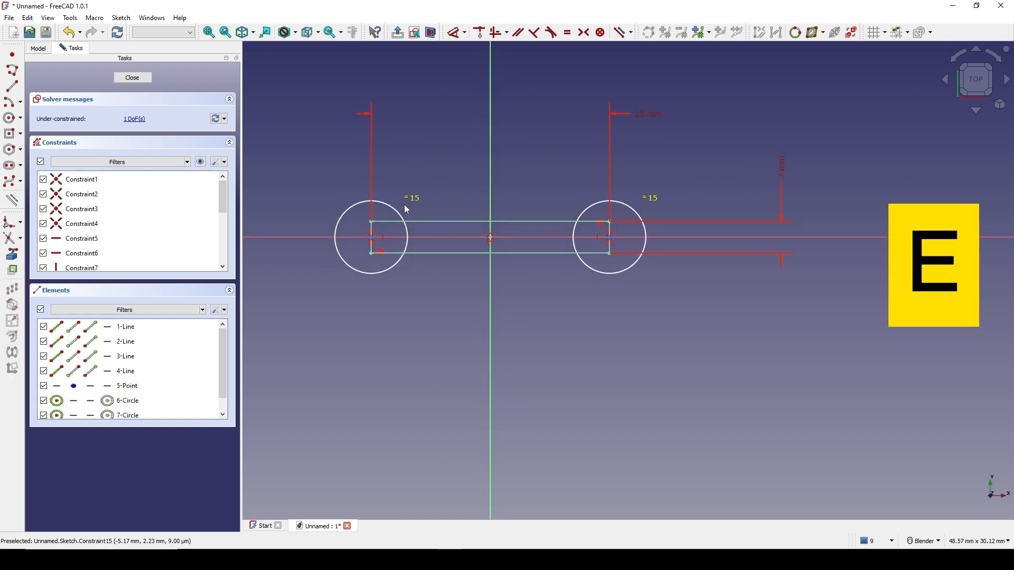
left_click_drag(394, 210, 412, 193)
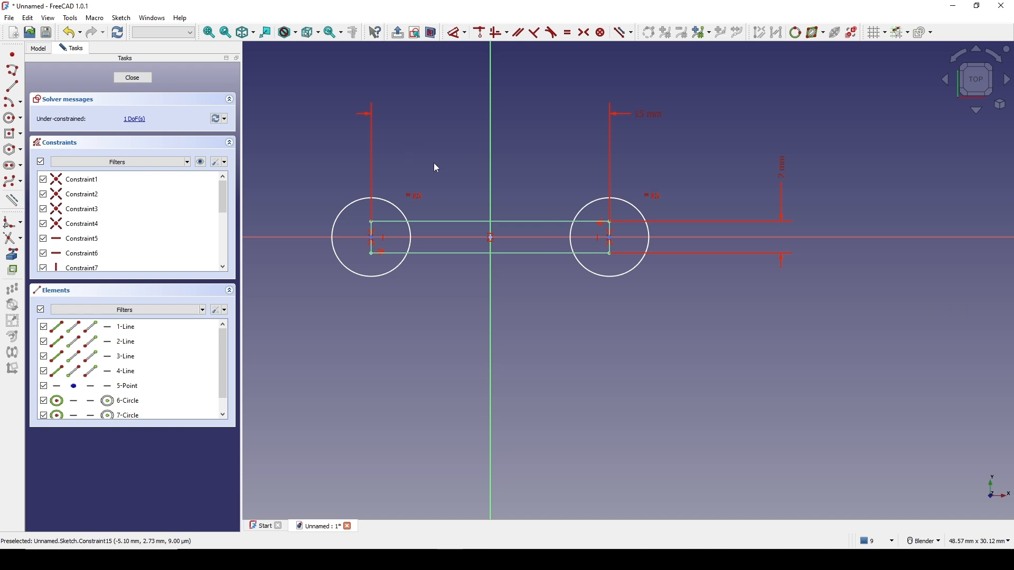
Step: Dimension the diameter of the circle at the rectangle's left end to 3 mm
key("d")
left_click(344, 209)
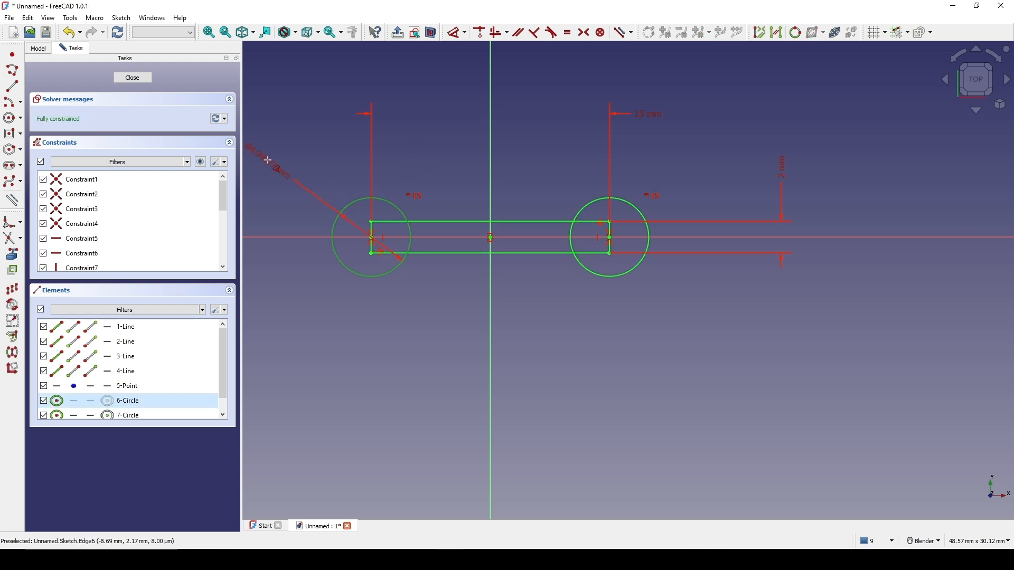
left_click(260, 153)
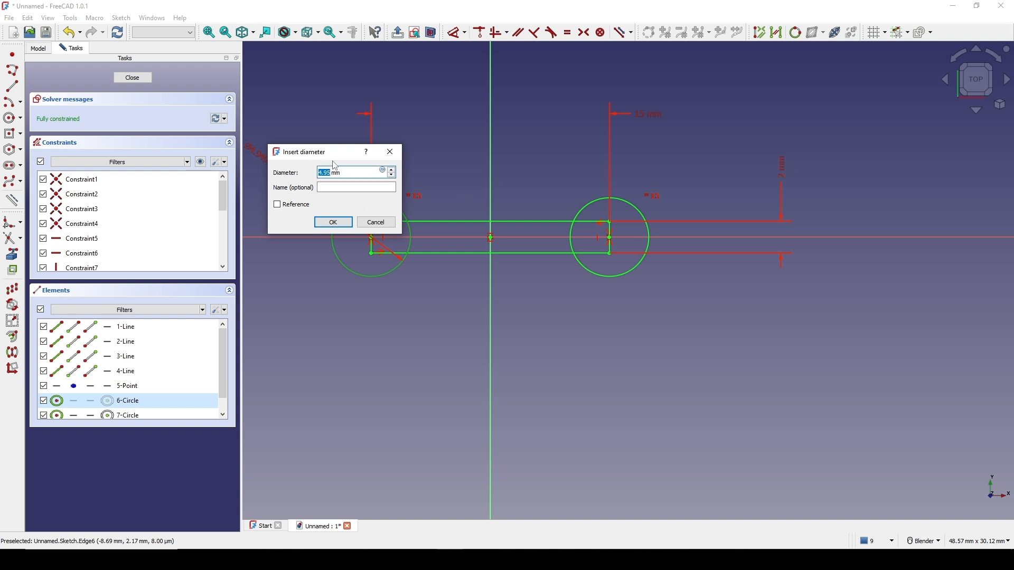
type("3")
left_click(343, 222)
Step: Trim away the rectangle's left short edge, the line ends inside the left circle, and the circle's arc between the two long lines
scroll(460, 186, "up", 3)
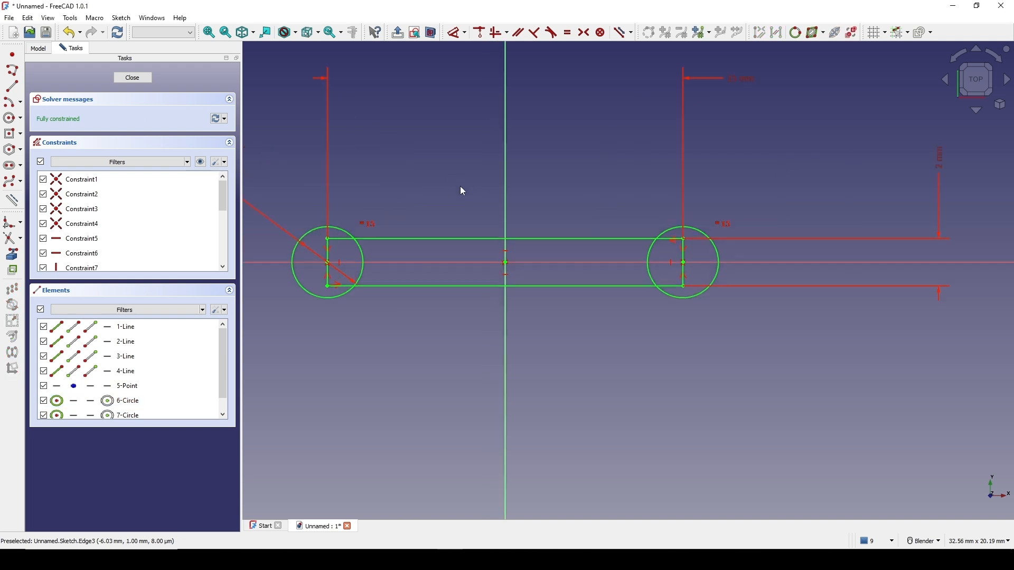
middle_click_drag(498, 172, 519, 168, "shift")
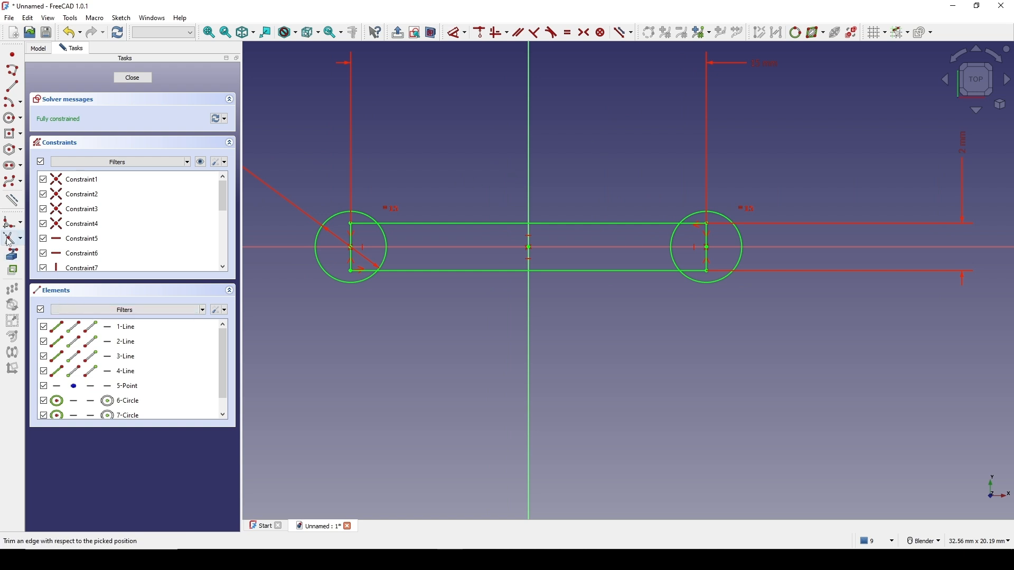
left_click(11, 242)
left_click(348, 260)
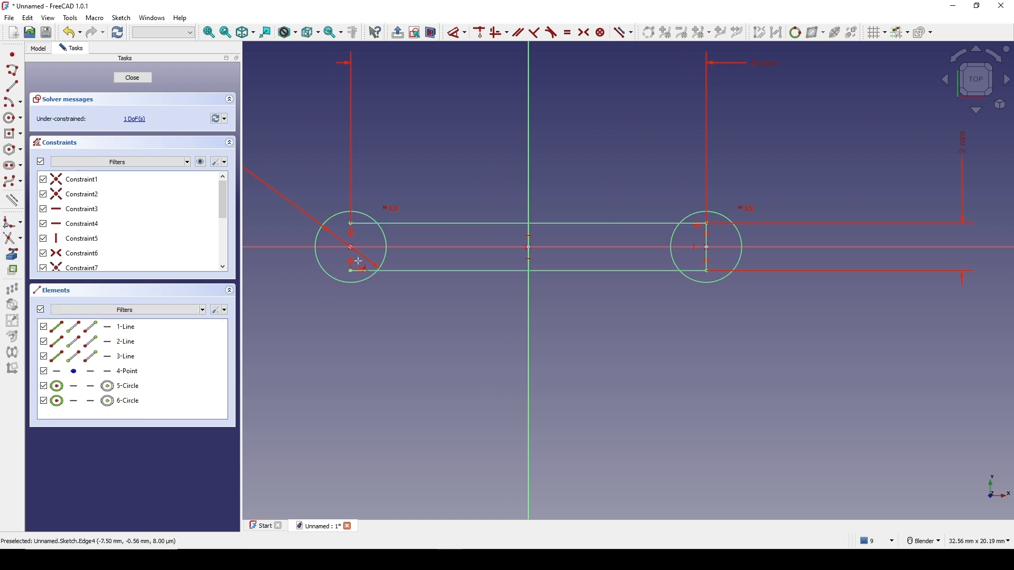
left_click(360, 274)
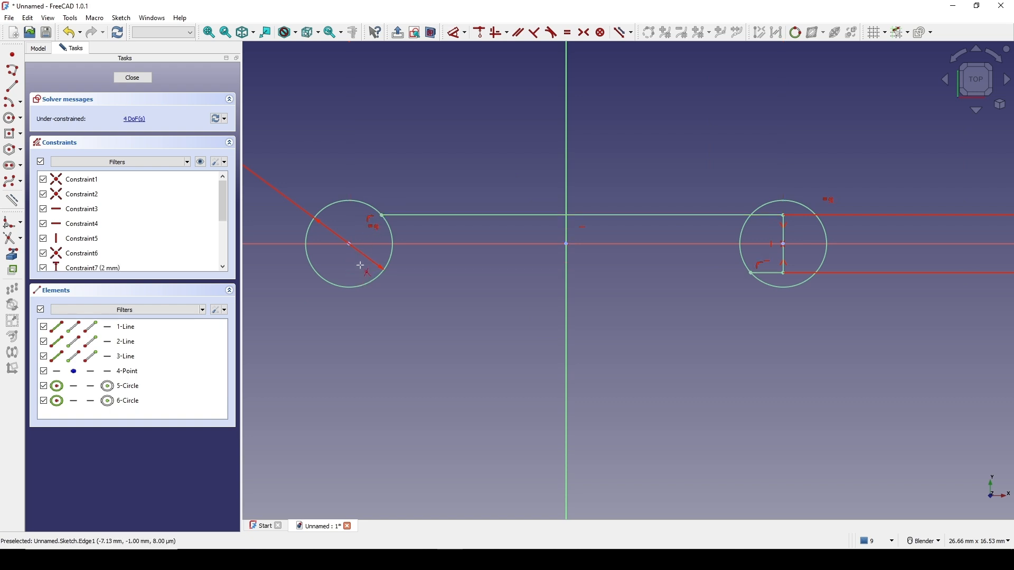
key("ctrl+z")
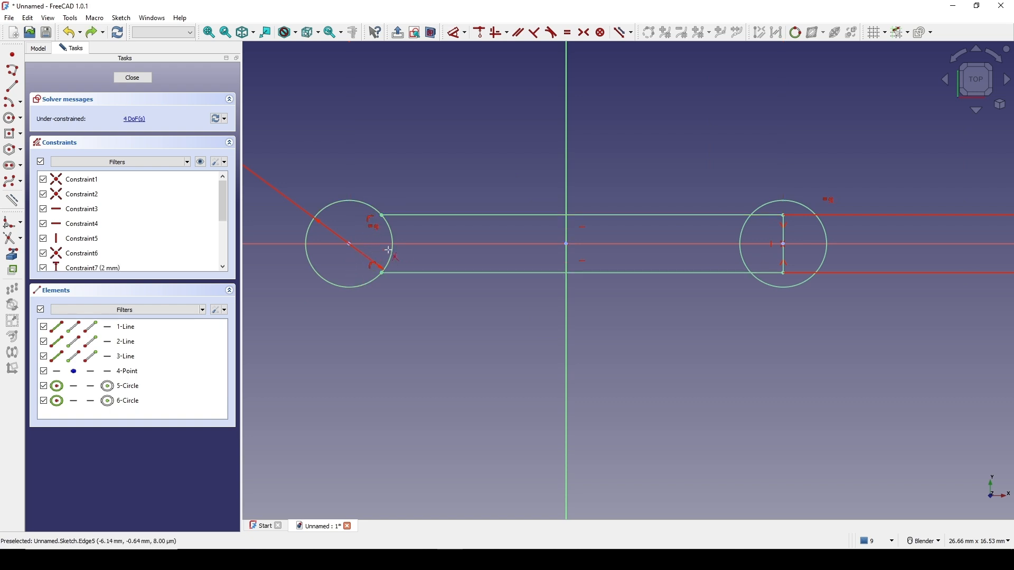
left_click(395, 252)
Step: Trim the right circle's inner arc, the right short edge, and the ends of both long lines inside that circle
middle_click_drag(758, 235, 403, 248, "shift")
scroll(400, 252, "up", 3)
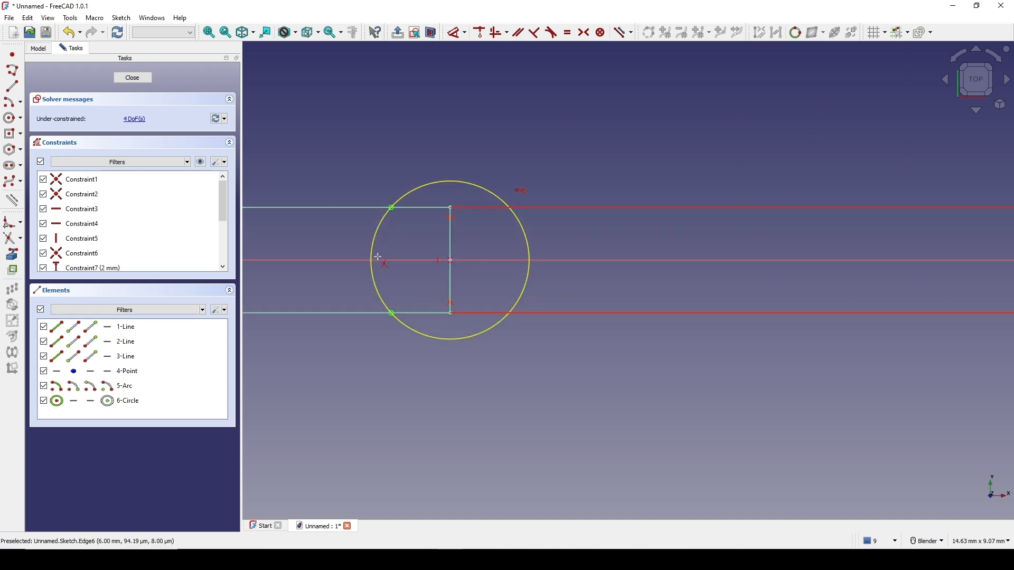
left_click(374, 246)
left_click(446, 244)
left_click(425, 208)
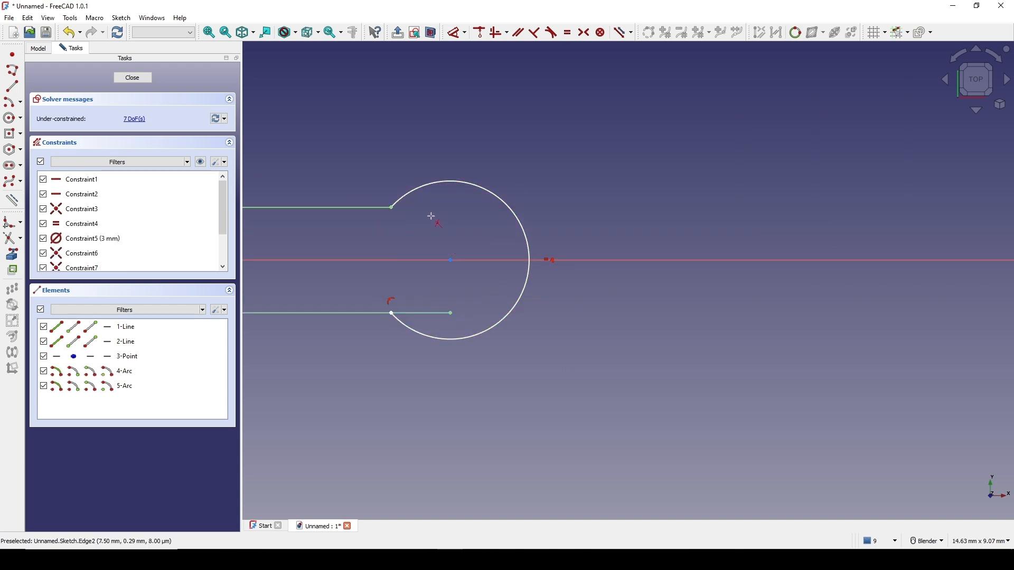
left_click(417, 308)
right_click(454, 262)
Step: Dimension the horizontal distance between the centres of the two end arcs to 15 mm
scroll(449, 265, "down", 5)
middle_click_drag(446, 263, 605, 248, "shift")
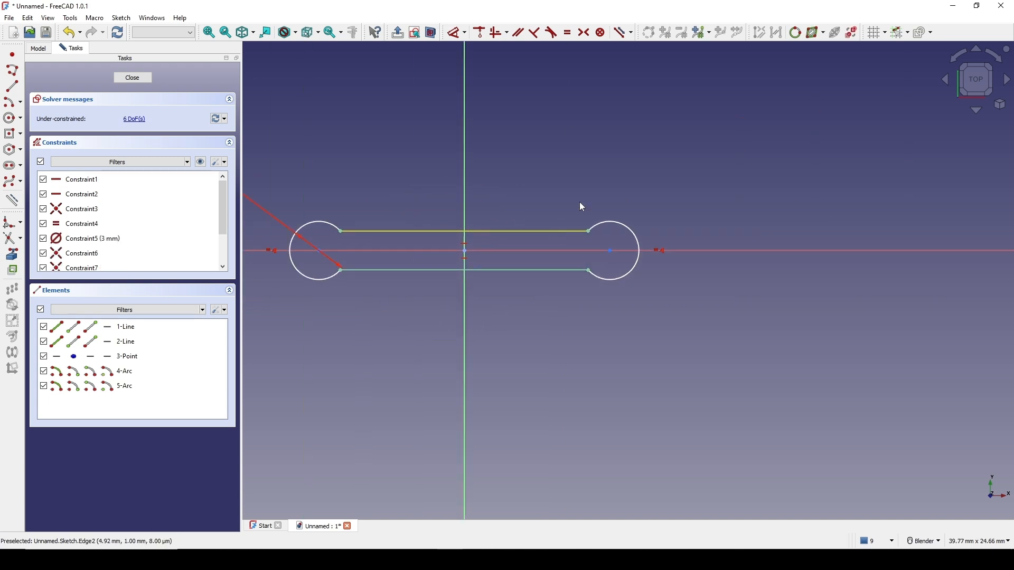
scroll(603, 171, "down", 1)
middle_click_drag(602, 167, 585, 195, "shift")
scroll(455, 252, "up", 1)
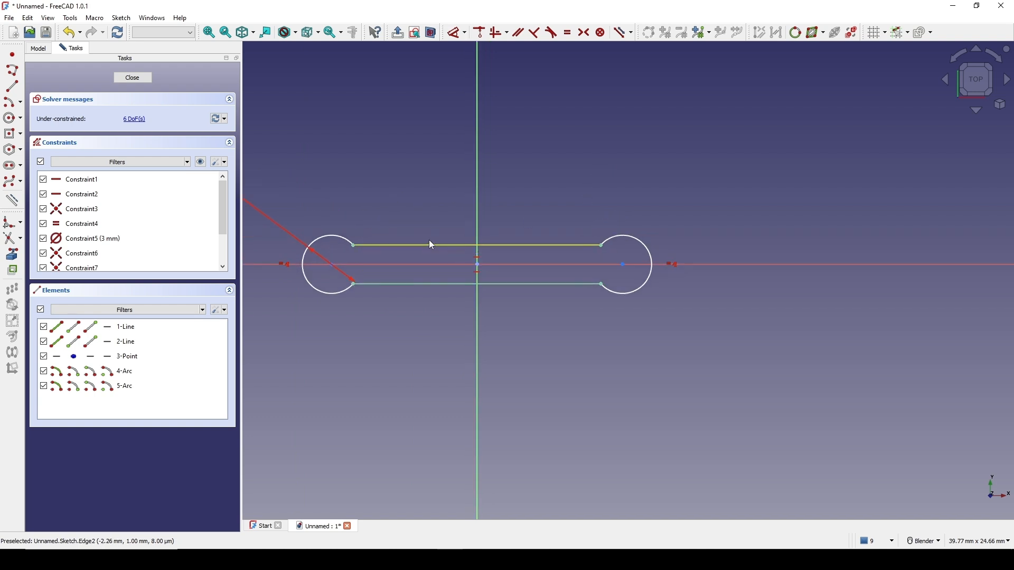
left_click(434, 239)
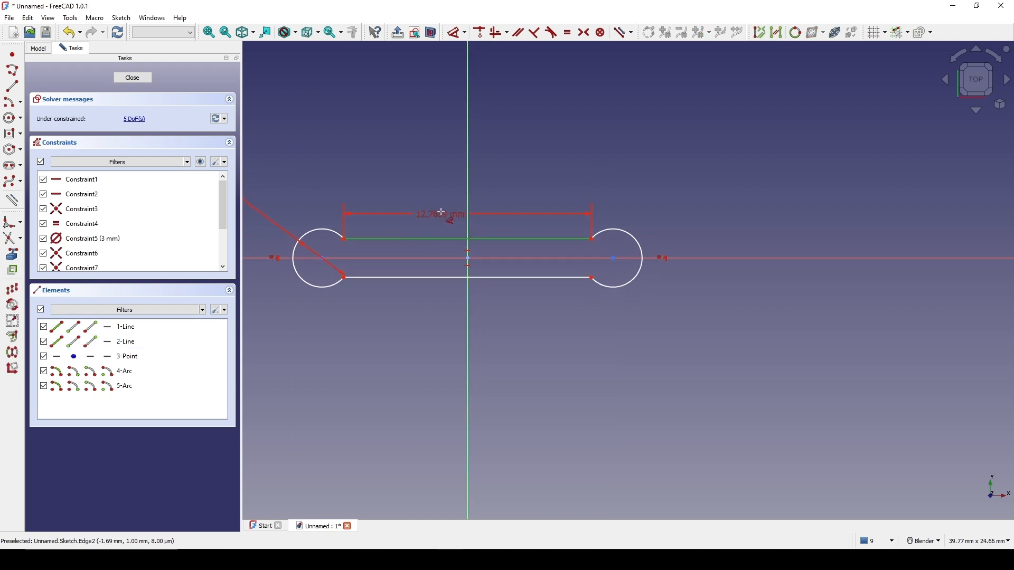
key("Escape")
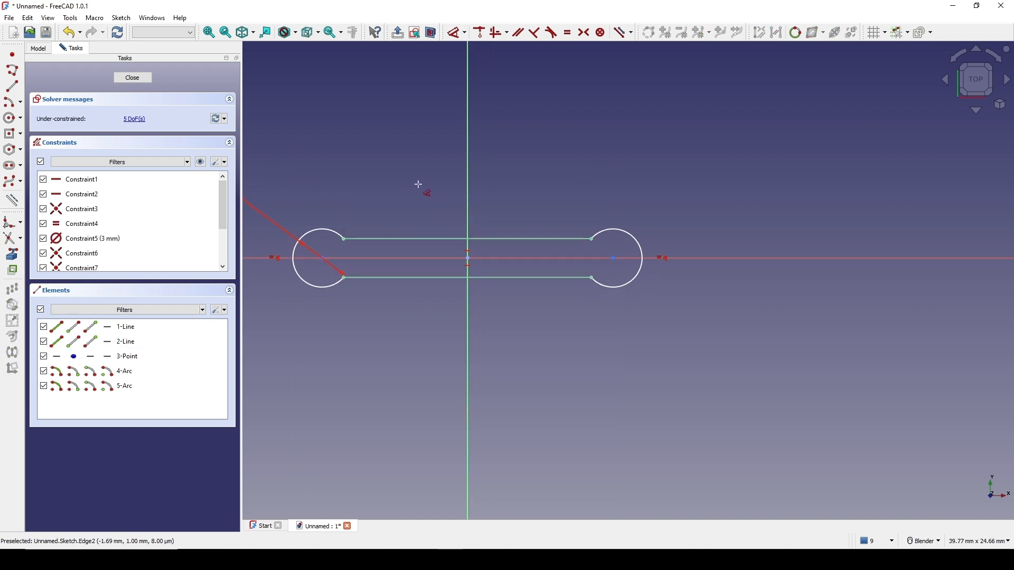
left_click(321, 258)
left_click(613, 258)
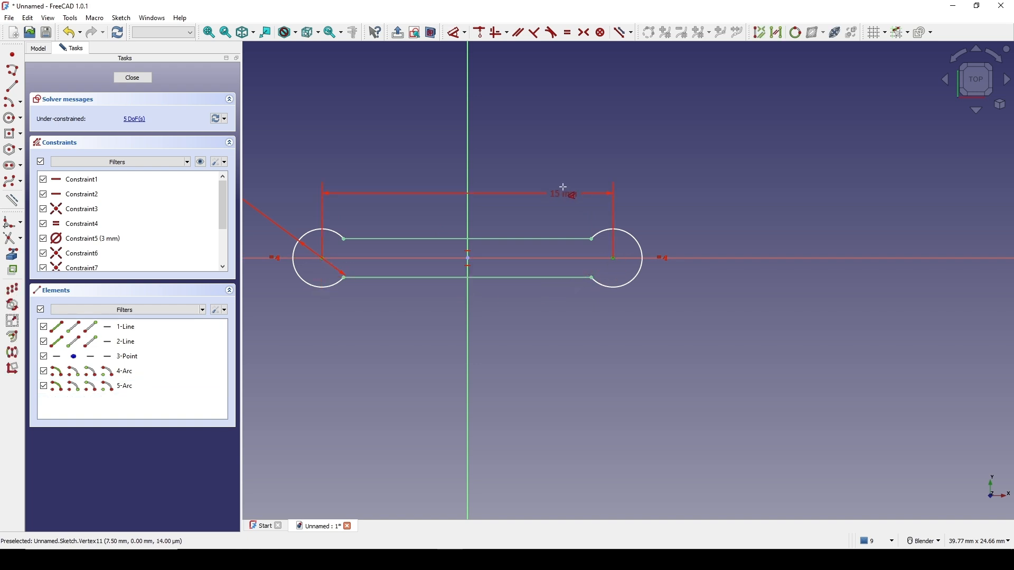
left_click(570, 193)
left_click(627, 246)
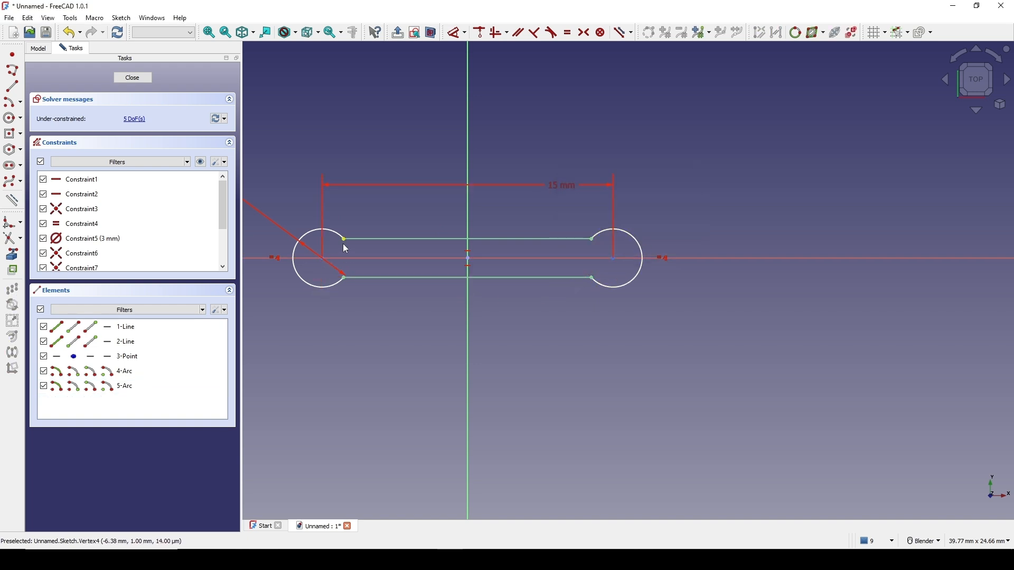
Step: Make the upper line's endpoints symmetric about the vertical axis and both lines' right endpoints symmetric about the horizontal axis
key("s")
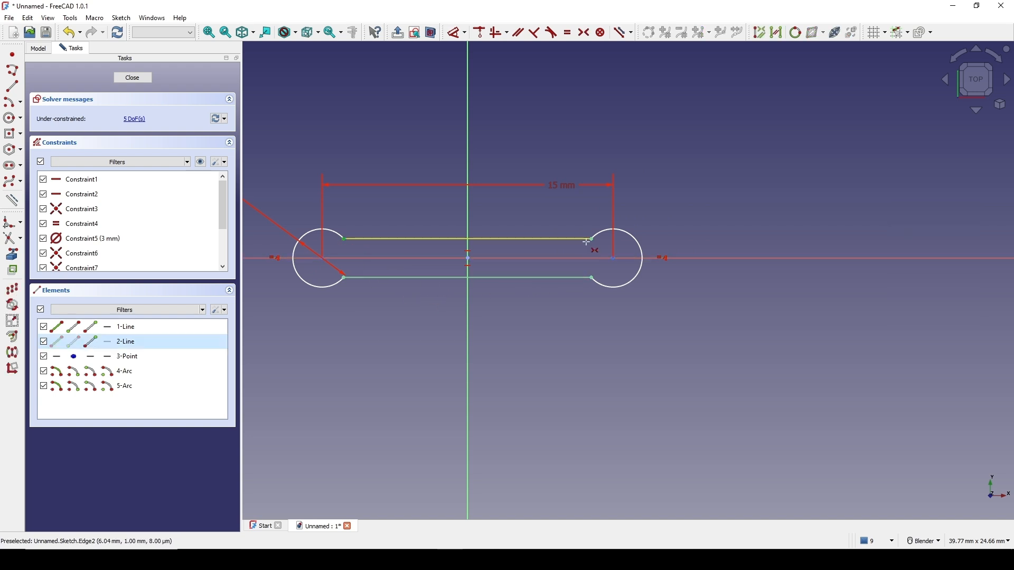
left_click(469, 165)
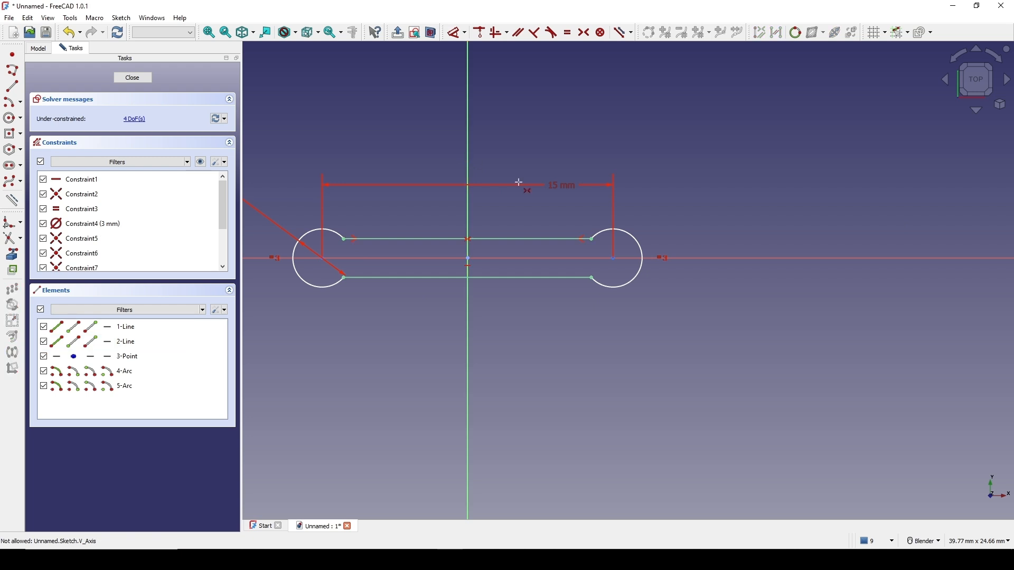
left_click(592, 239)
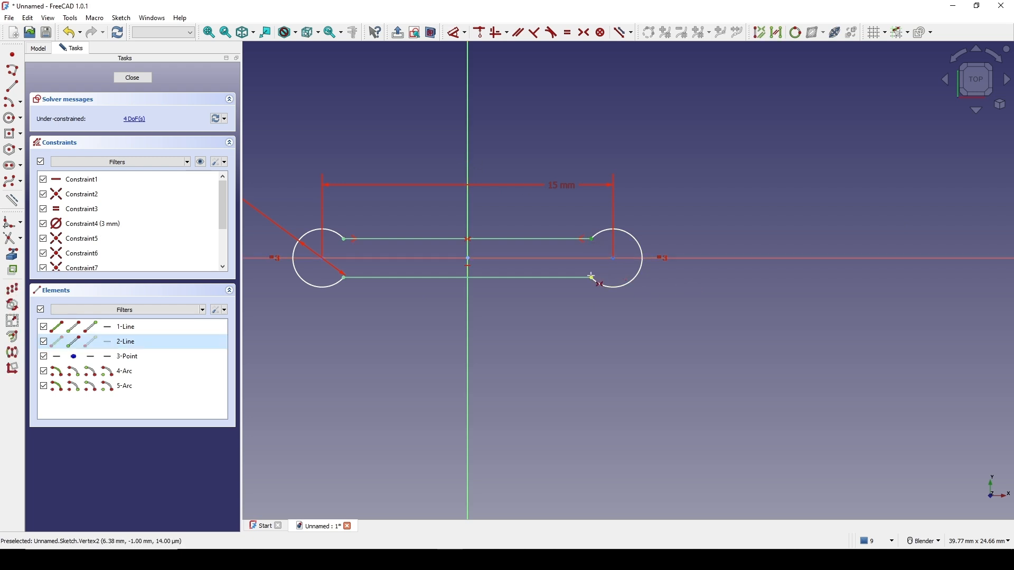
left_click(592, 277)
left_click(694, 263)
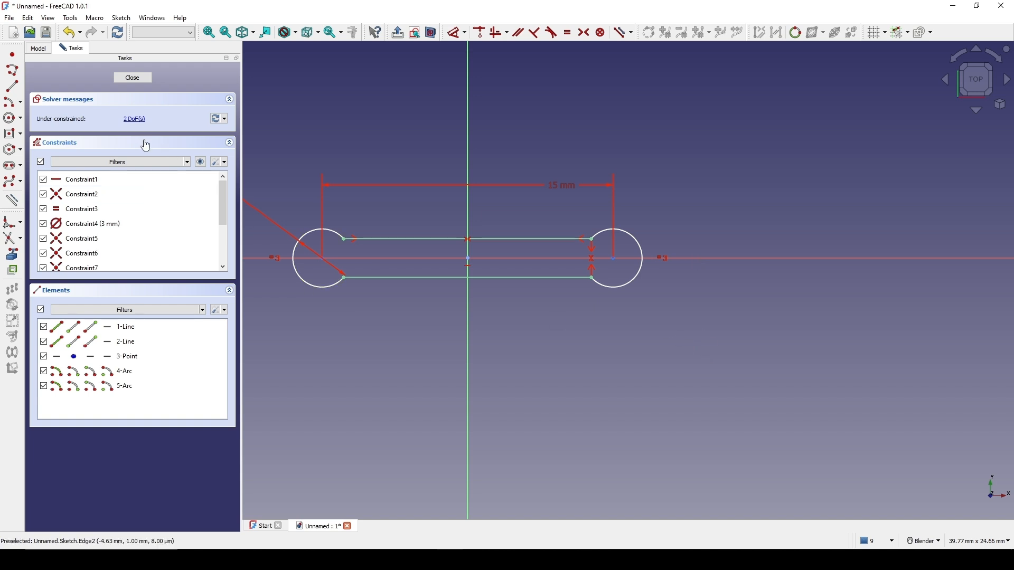
Step: Try to constrain the right arc's centre onto the horizontal axis with a coincident constraint
scroll(664, 278, "up", 2)
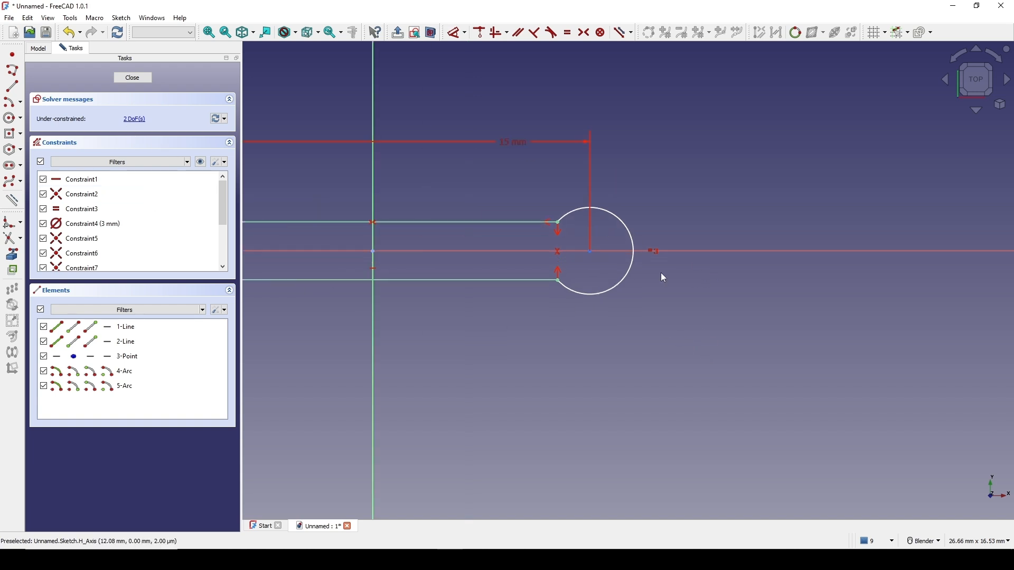
left_click(590, 256)
scroll(672, 309, "down", 3)
scroll(671, 308, "up", 2)
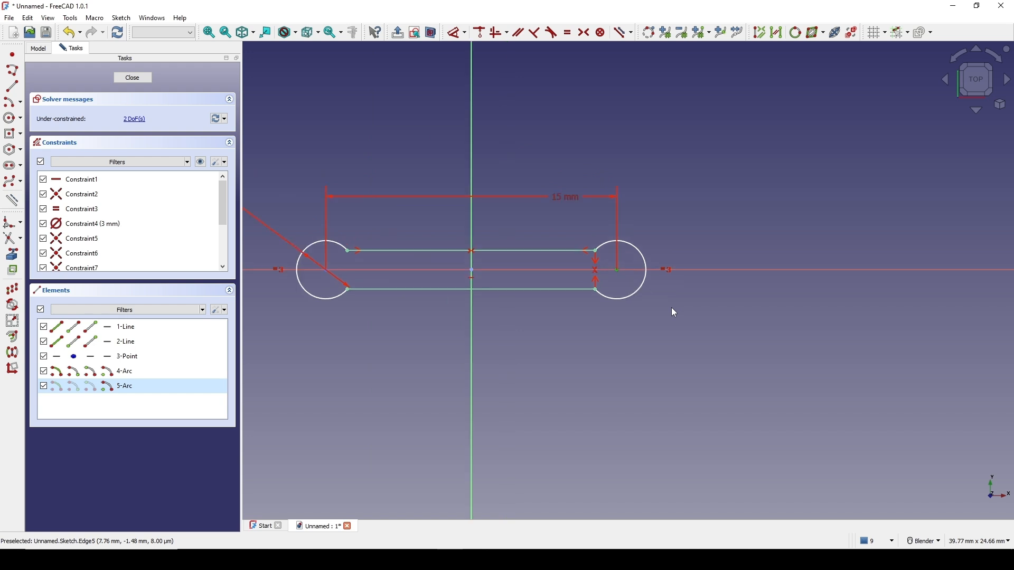
key("c")
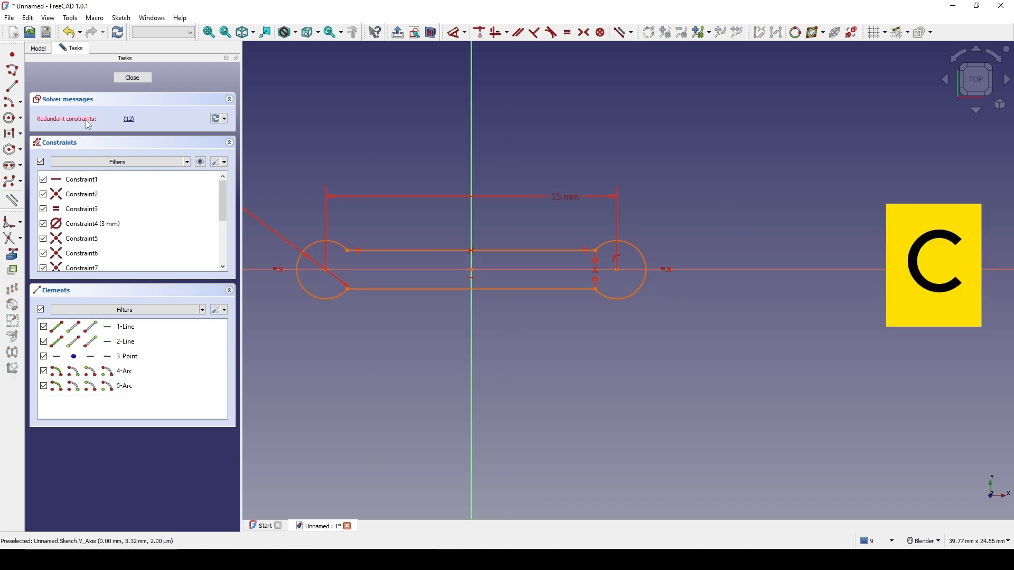
key("ctrl+z")
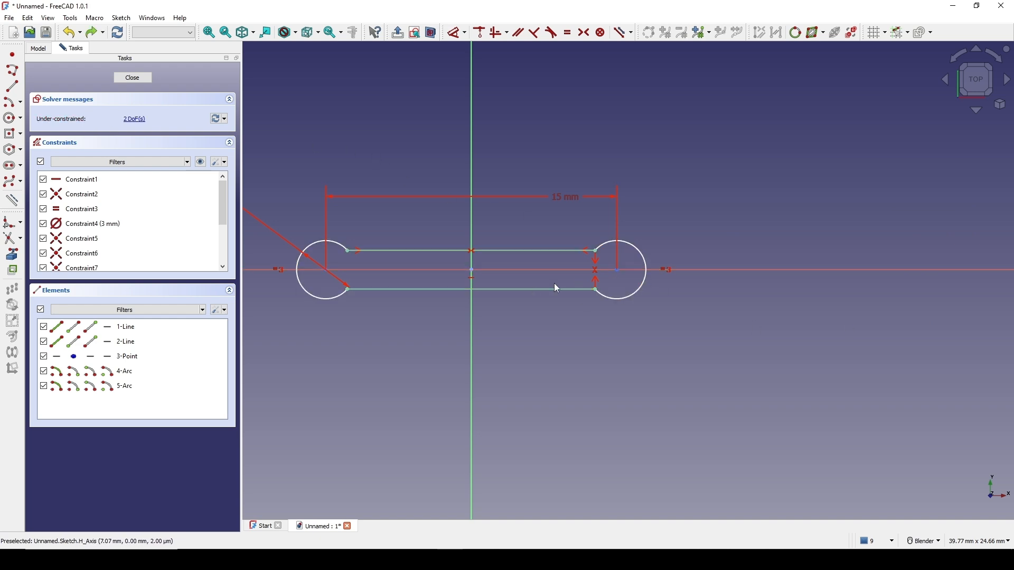
Step: Constrain the centres of the two end arcs symmetric about the vertical axis
left_click(327, 273)
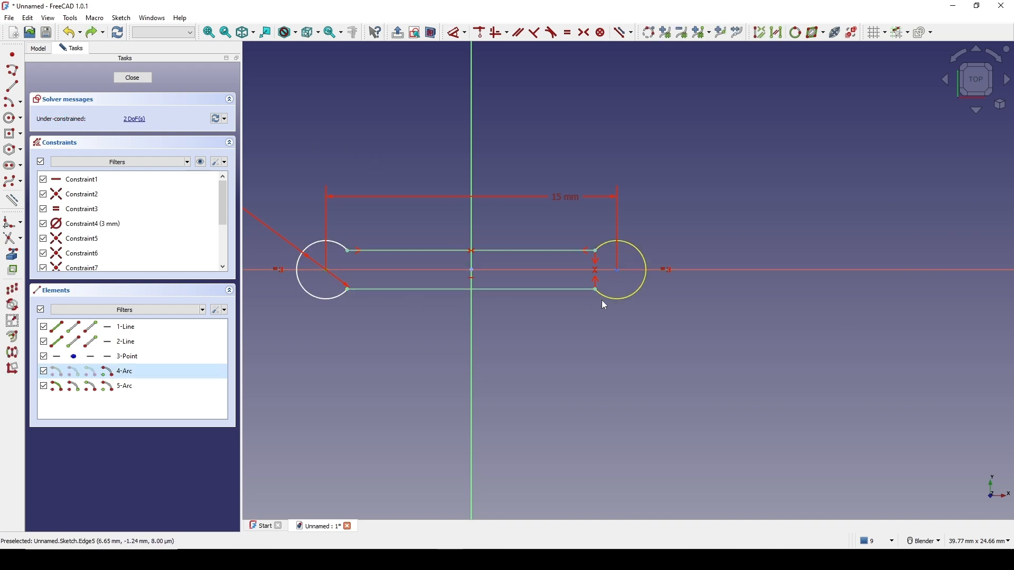
left_click(617, 271)
key("s")
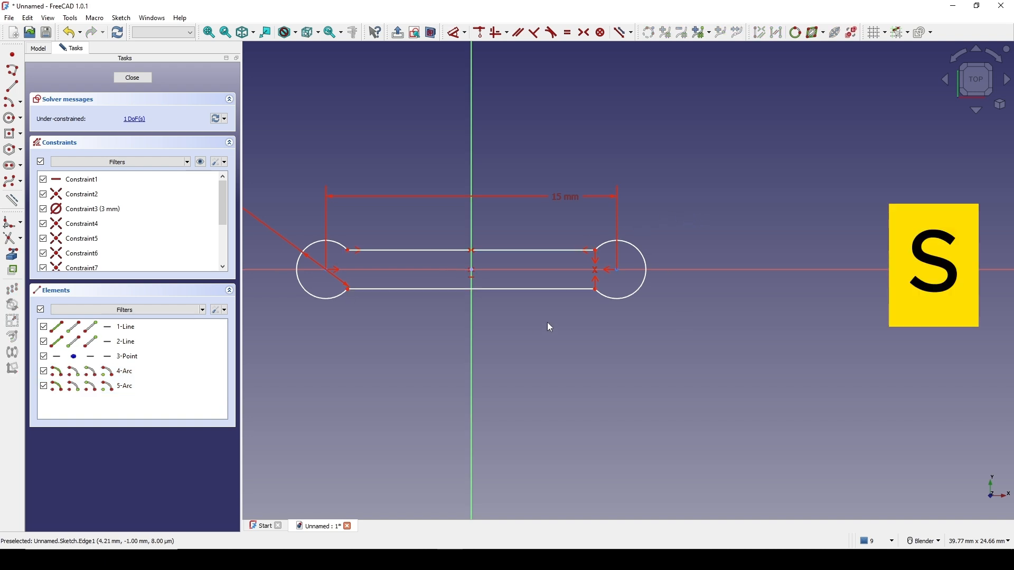
Step: Dimension the vertical distance between the two long horizontal lines to 2 mm
key("d")
left_click(531, 250)
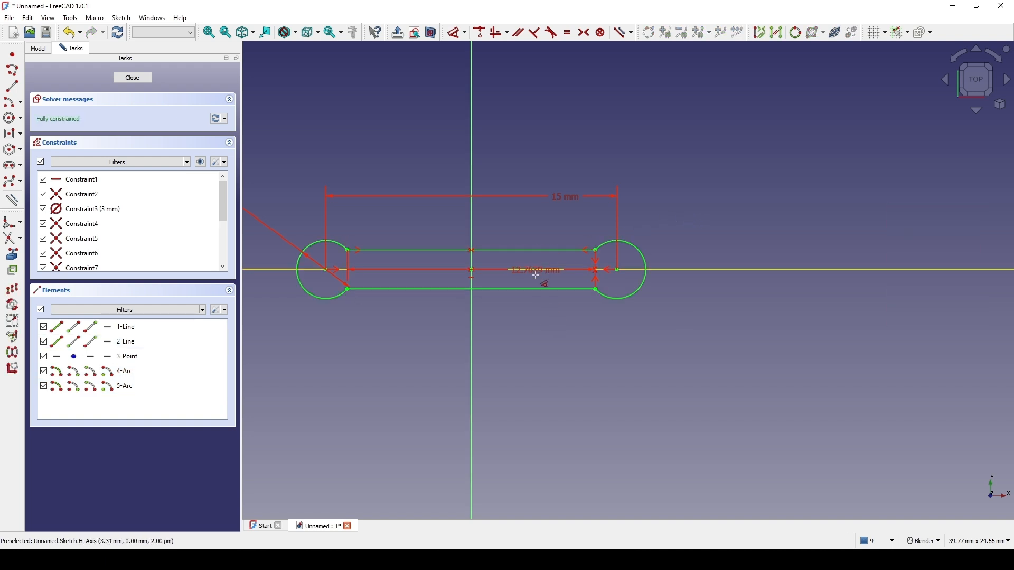
left_click(531, 338)
type("2")
left_click(590, 396)
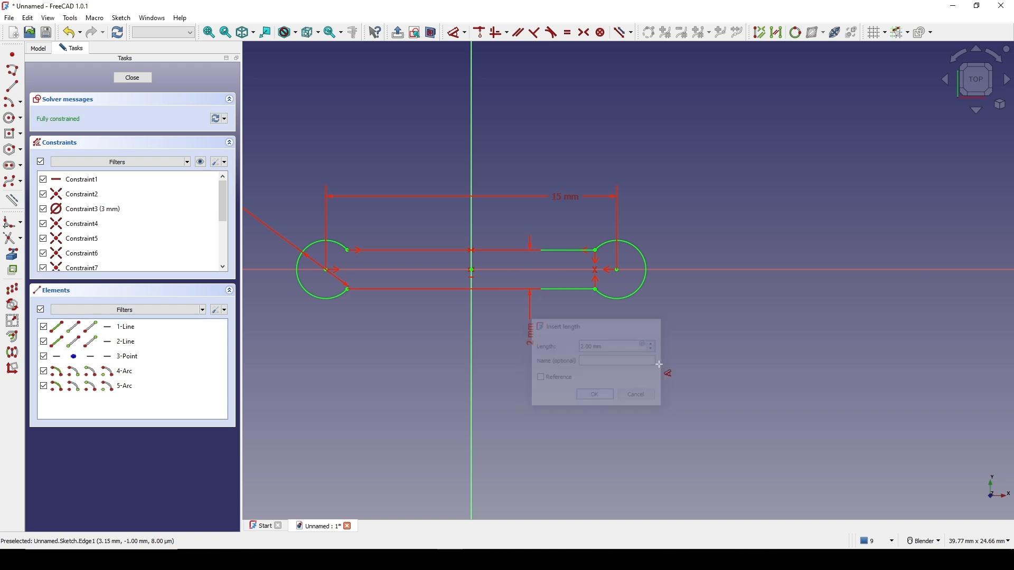
Step: Finish editing the fully constrained sketch and rename it "profile"
scroll(654, 317, "down", 2)
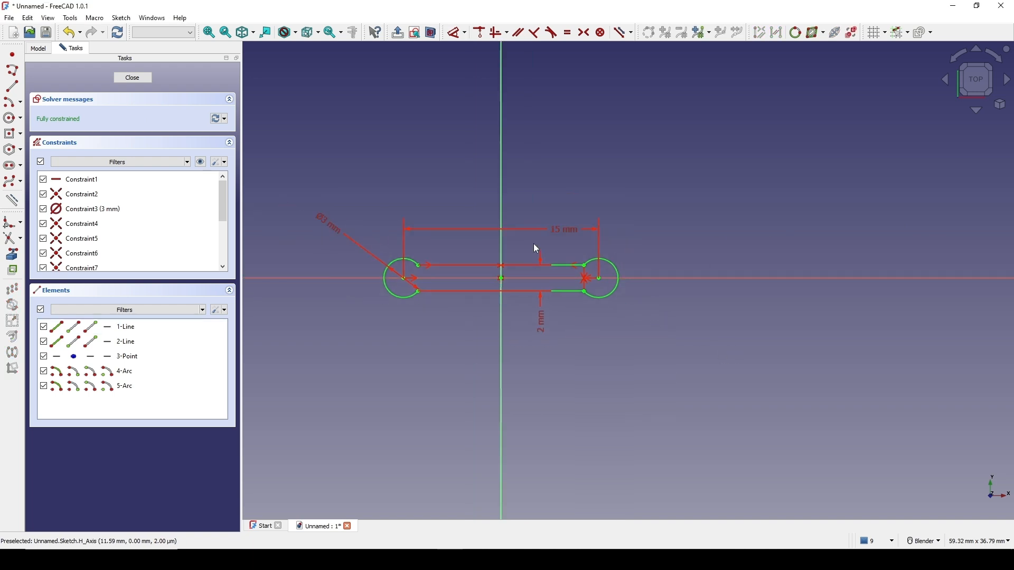
left_click(136, 80)
right_click(87, 89)
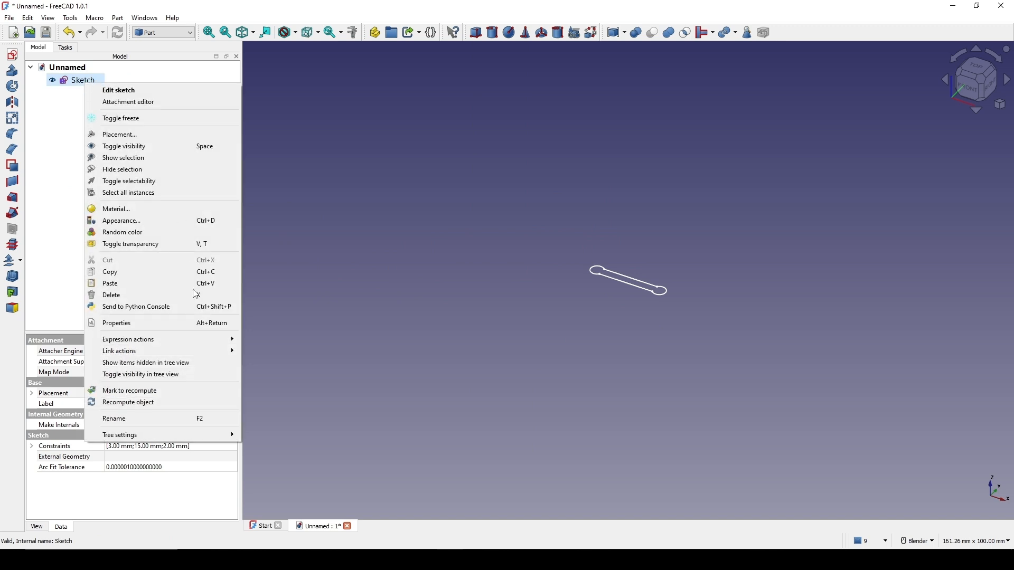
left_click(181, 420)
type("P")
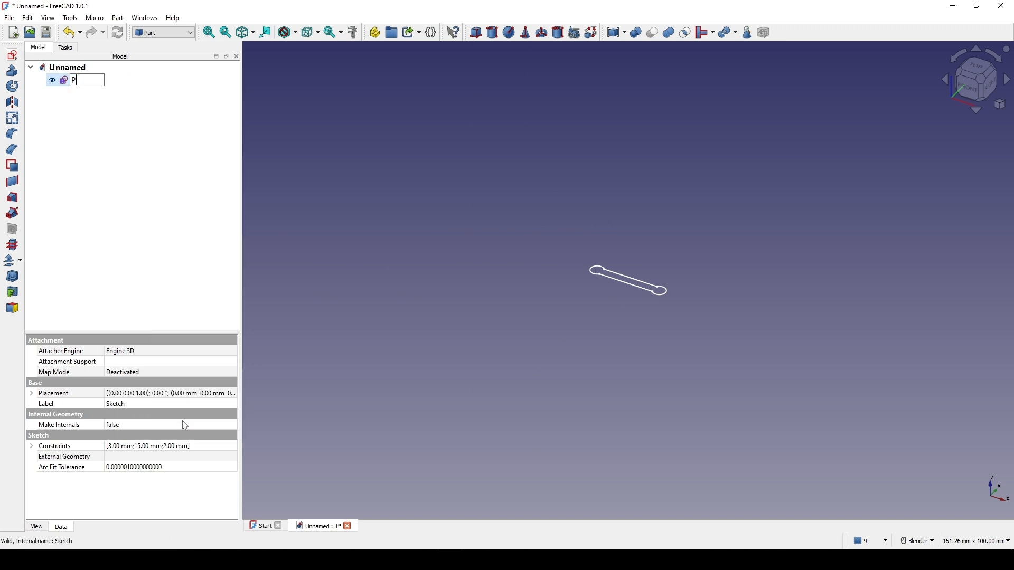
type("rofiloe")
key("ctrl+a")
type("po")
key("Return")
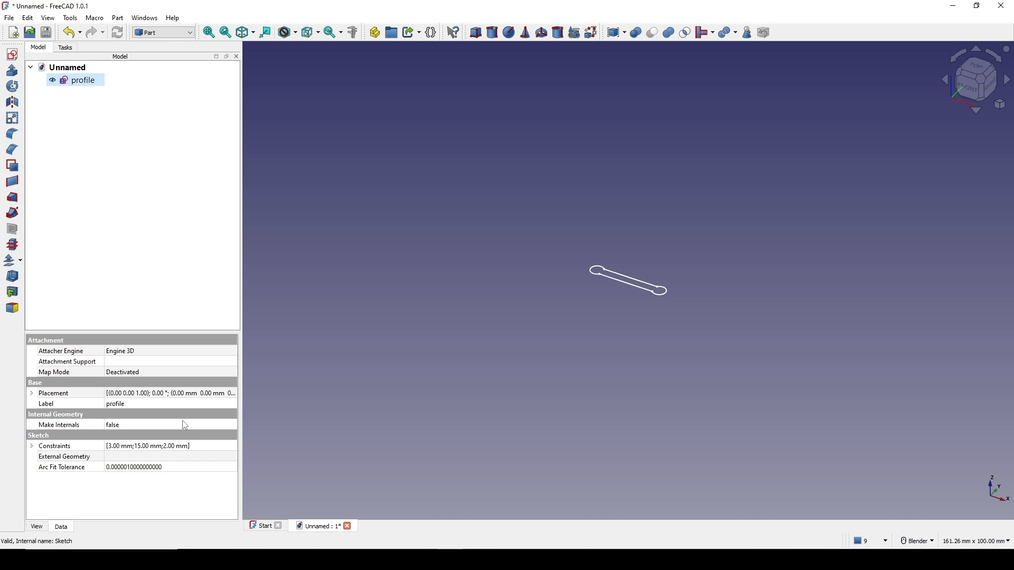
Step: Create a new sketch on the XY plane with 0 mm offset
scroll(746, 302, "up", 3)
left_click(746, 302)
scroll(597, 234, "down", 1)
middle_click_drag(745, 302, 622, 226)
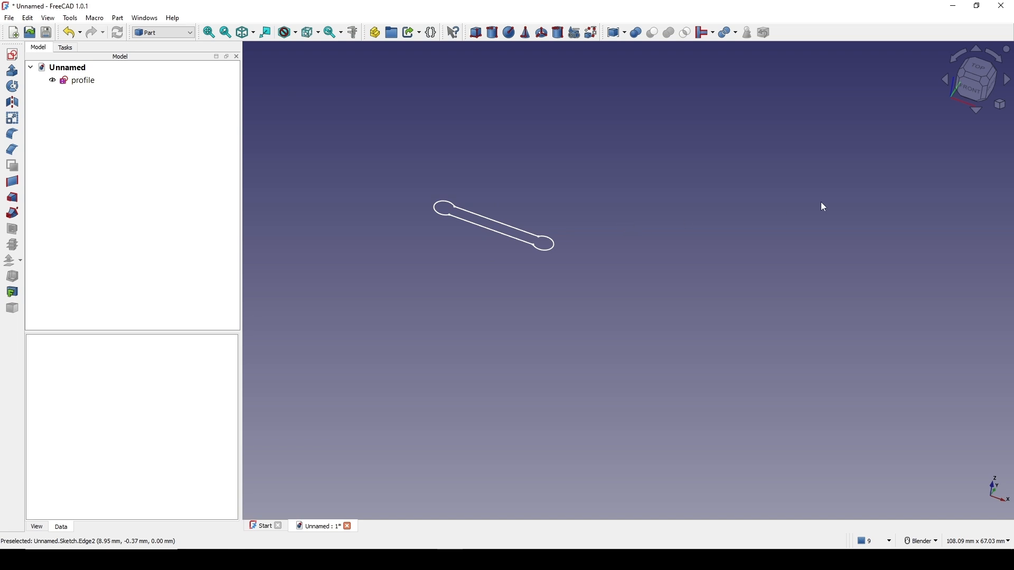
left_click(7, 54)
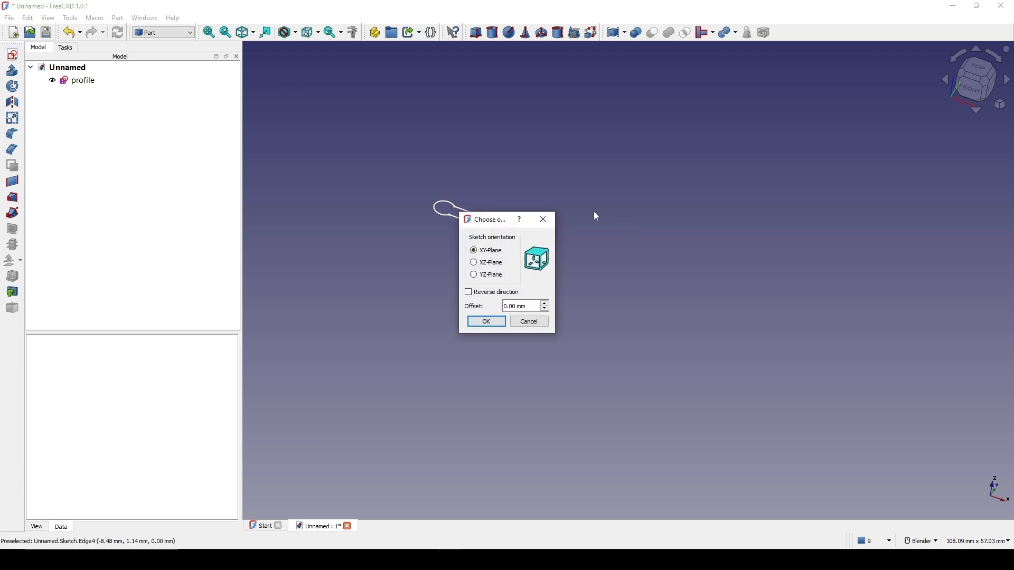
left_click(482, 319)
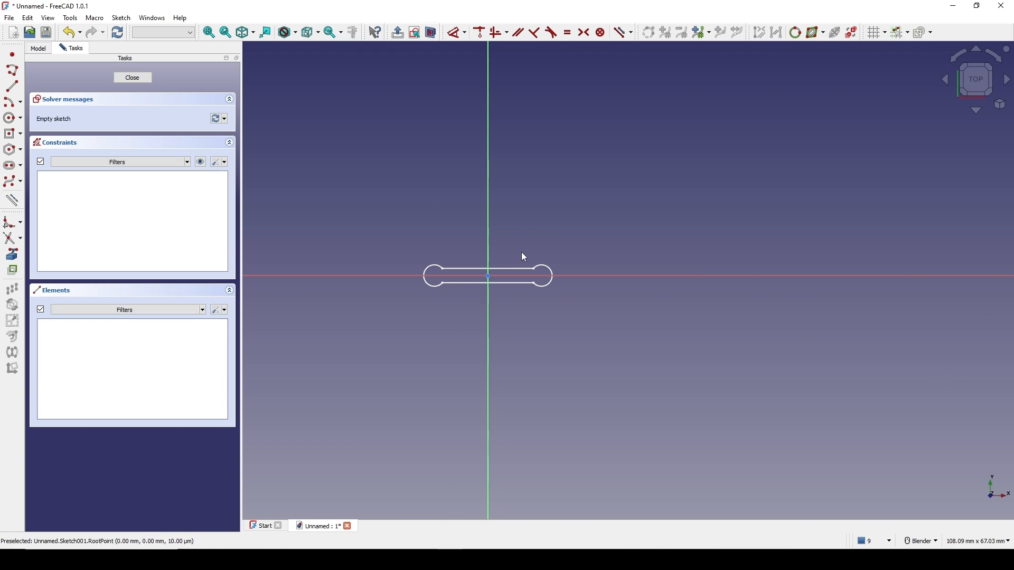
Step: Examine the bracelet reference drawing in the browser, marking up the ring's upper-right quarter, its diagonal and the value 50 on a temporary screen capture
key("alt+Tab")
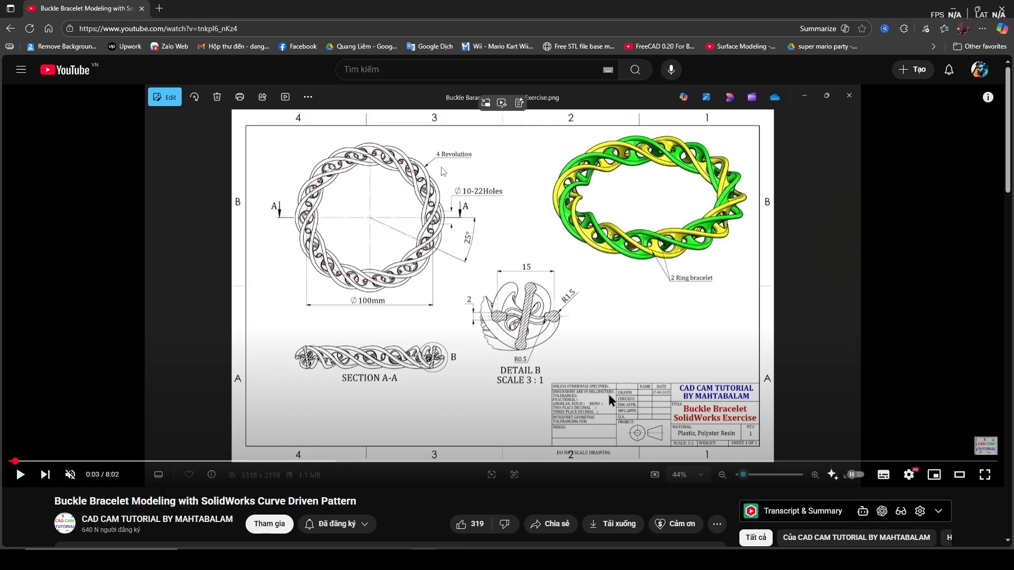
key("Print")
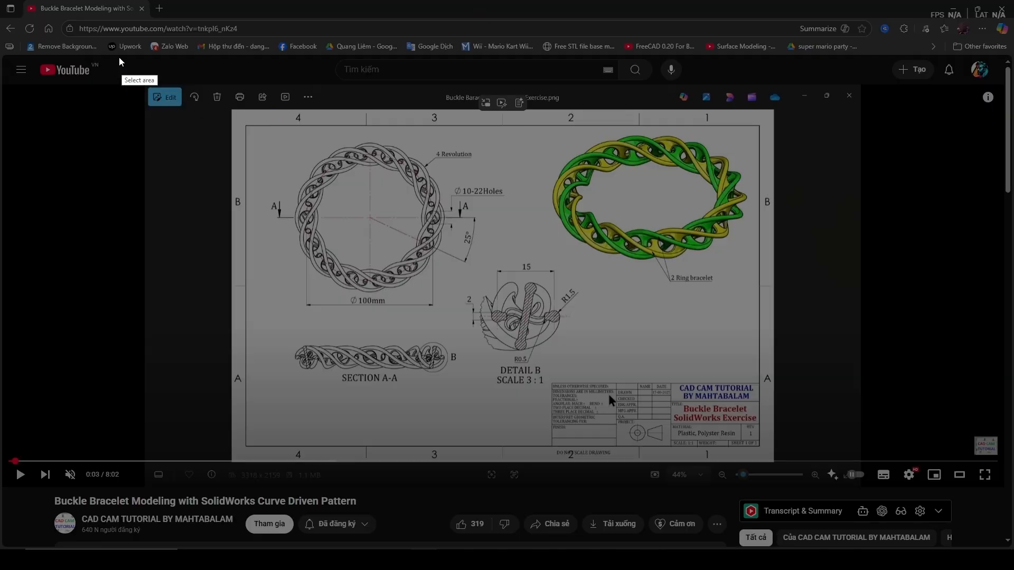
left_click_drag(117, 56, 718, 407)
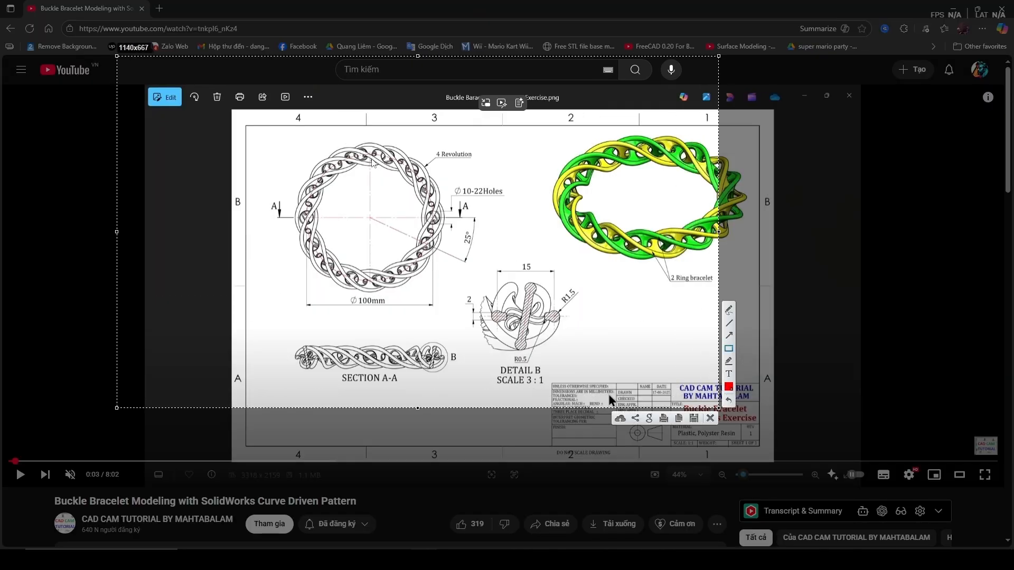
mouse_move(371, 140)
left_mouse_down()
mouse_move(389, 192)
mouse_move(448, 222)
left_mouse_up()
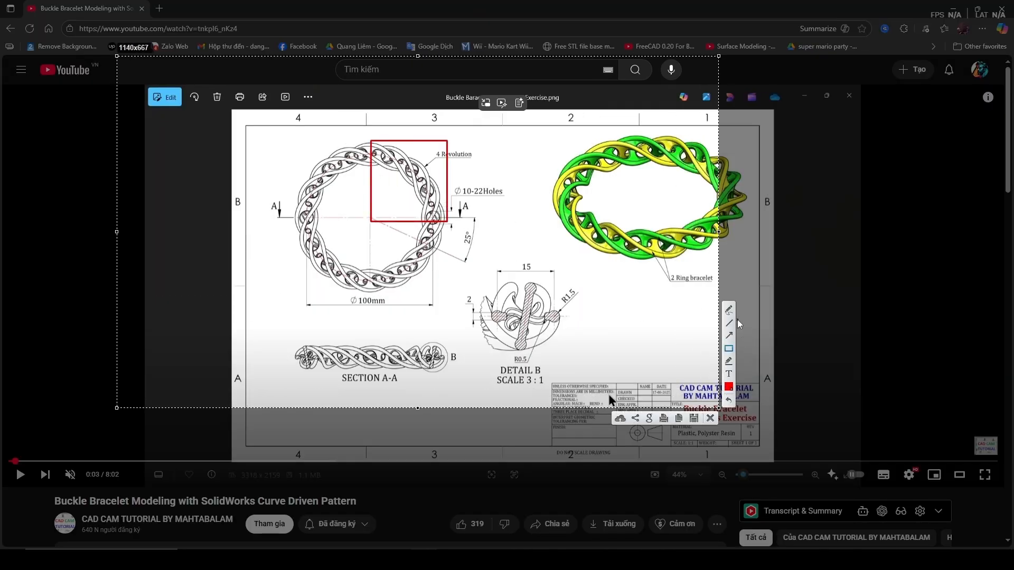
mouse_move(384, 183)
left_mouse_down()
mouse_move(390, 174)
mouse_move(390, 195)
mouse_move(405, 198)
left_mouse_up()
left_click_drag(369, 151, 370, 153)
mouse_move(438, 221)
left_mouse_down()
mouse_move(375, 221)
mouse_move(452, 138)
left_mouse_up()
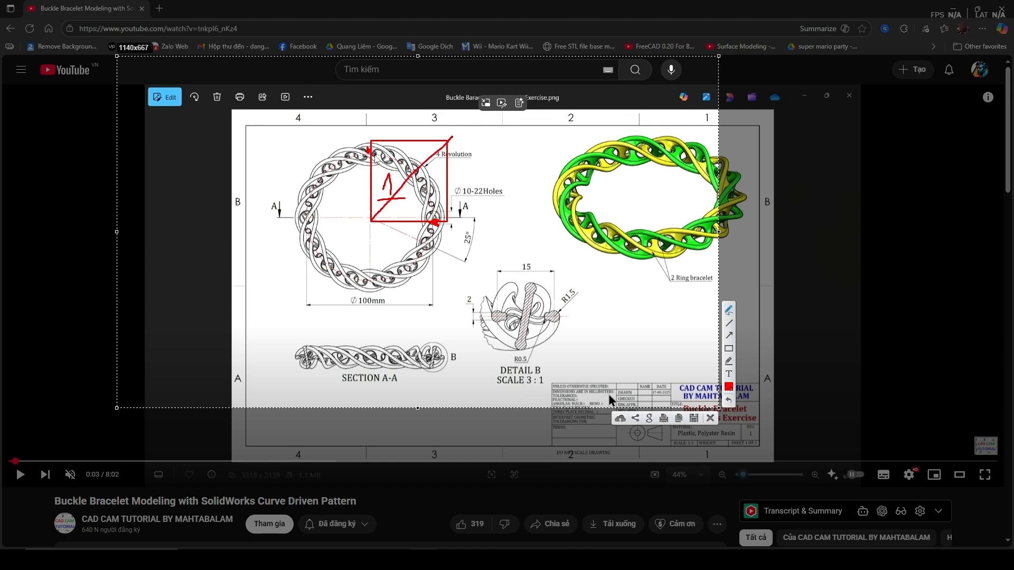
left_click_drag(373, 155, 418, 173)
mouse_move(398, 138)
left_mouse_down()
mouse_move(420, 158)
mouse_move(441, 138)
left_mouse_up()
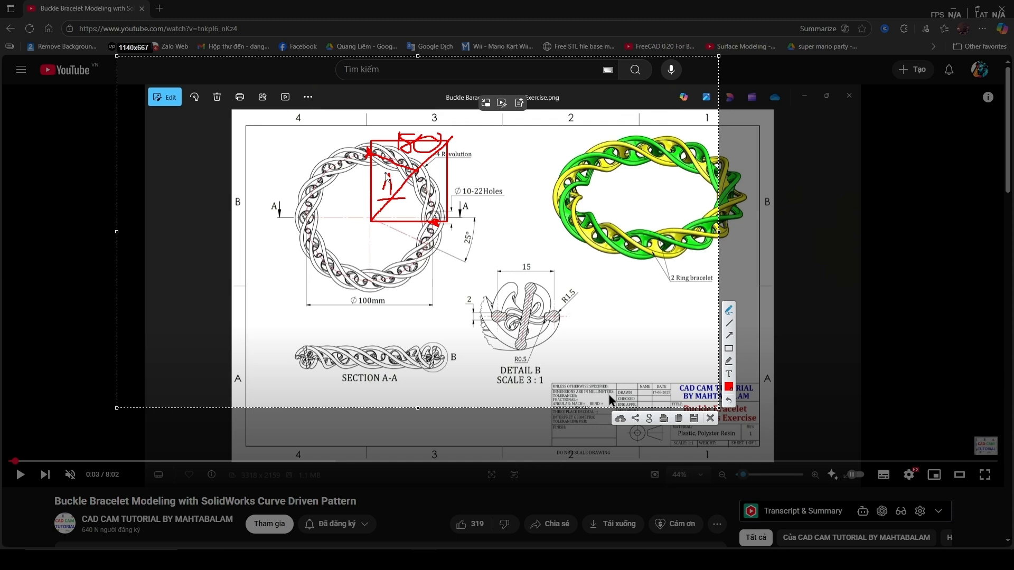
left_click_drag(384, 165, 393, 156)
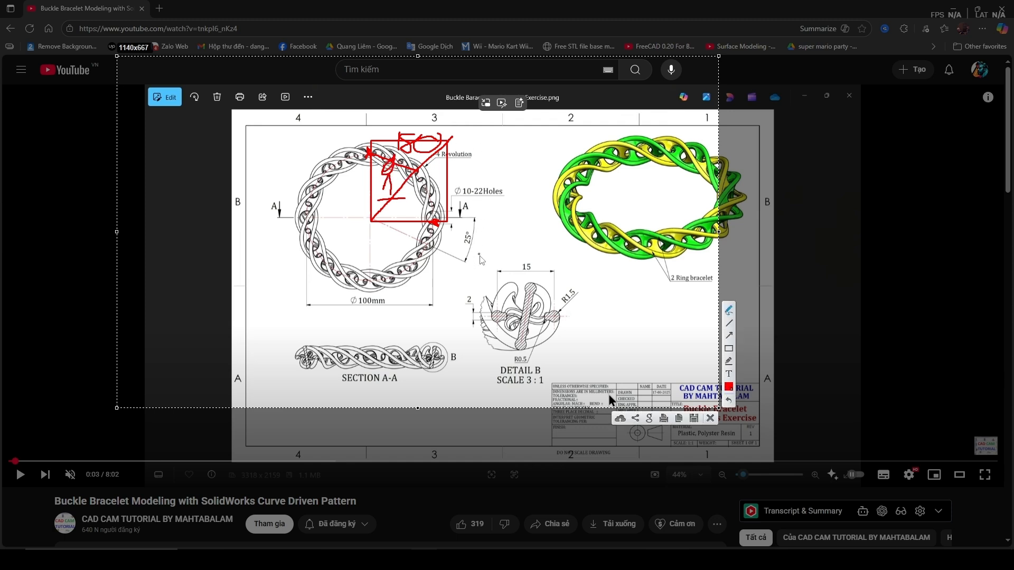
left_click(710, 417)
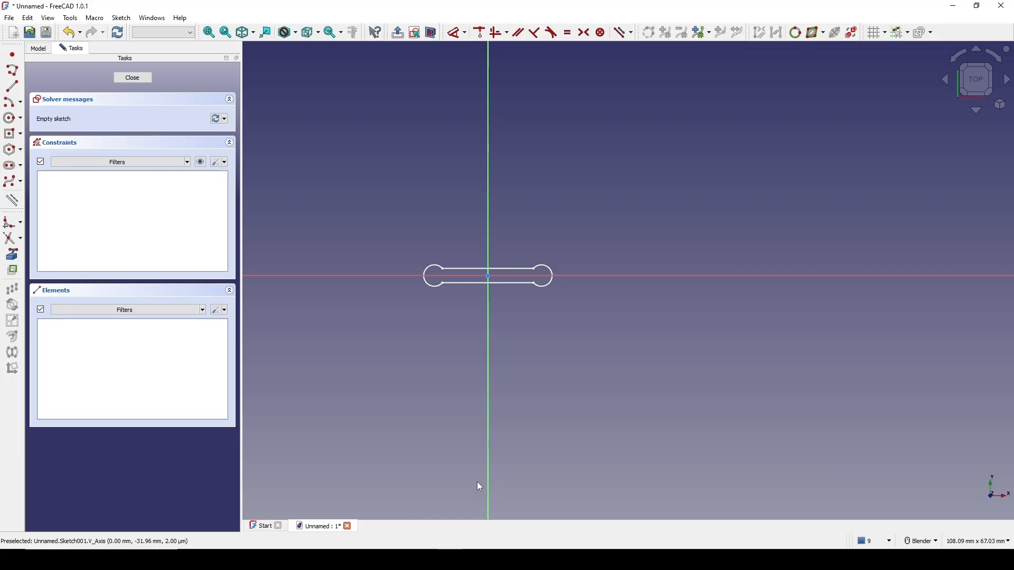
Step: Sketch an arc of about 26 mm radius centred on the origin, starting on the horizontal axis and sweeping clockwise below it
scroll(409, 231, "down", 2)
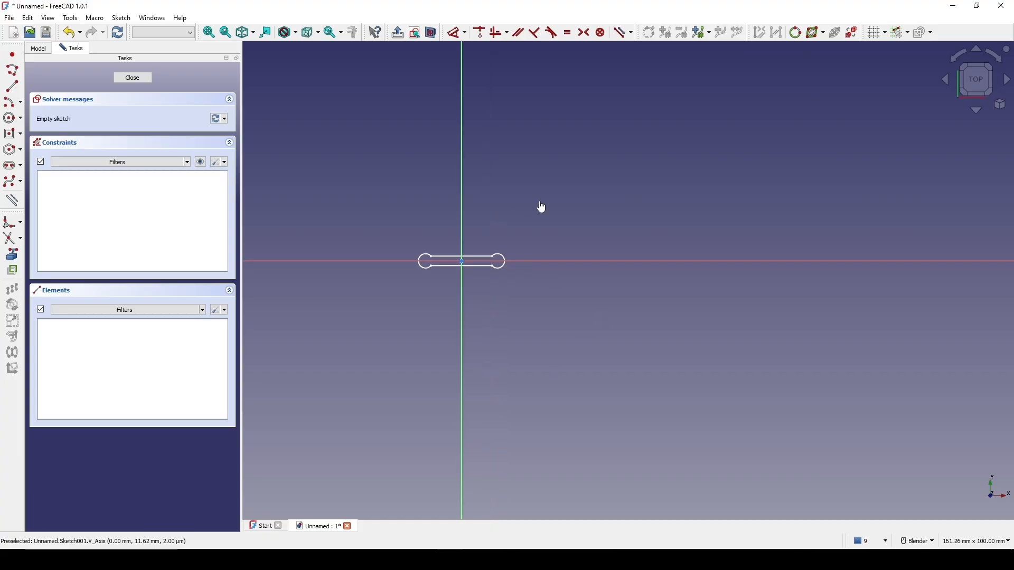
left_click(14, 107)
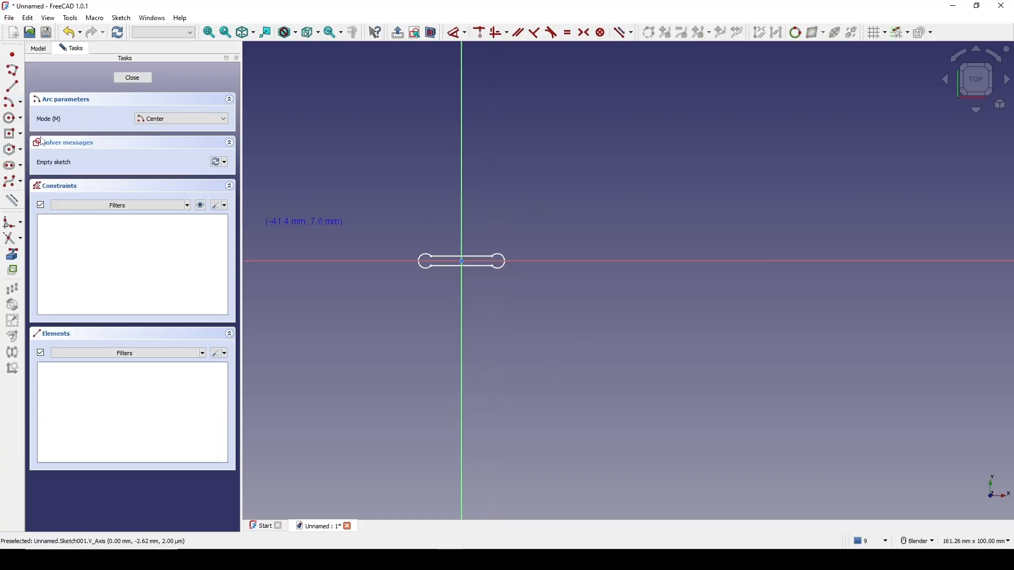
left_click(467, 263)
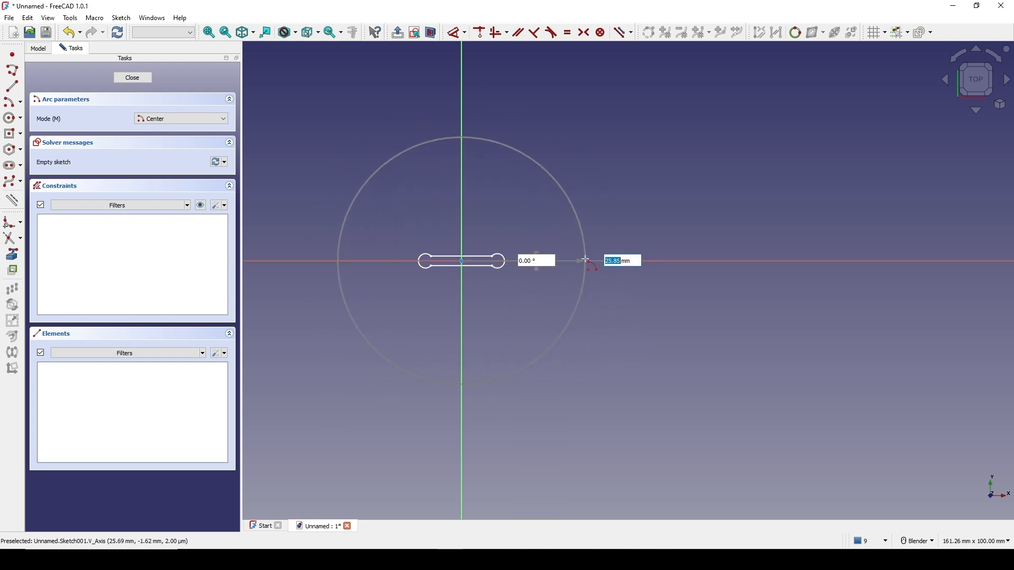
left_click(586, 260)
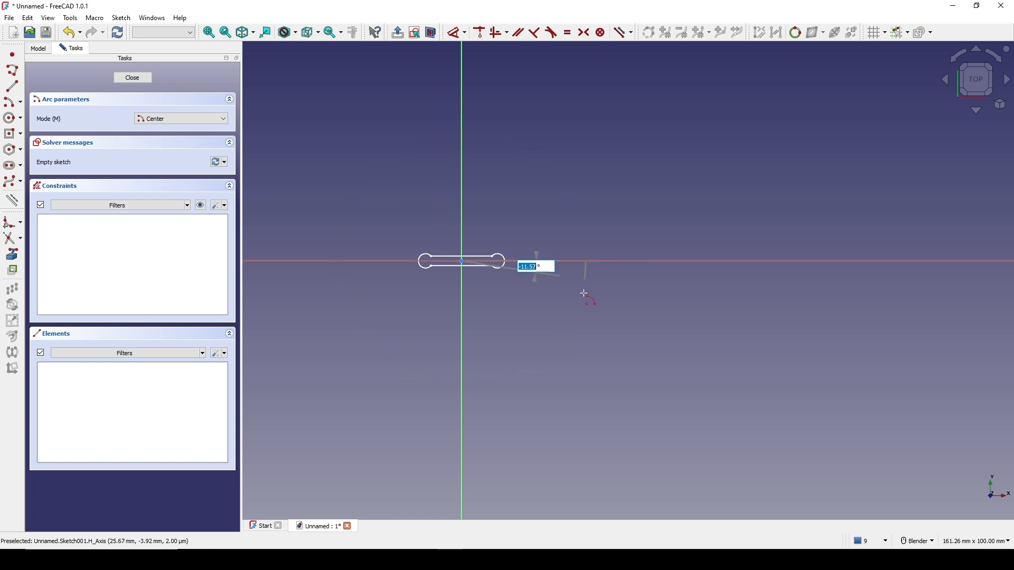
left_click(542, 372)
Step: Set the arc's radius to 50 mm
mouse_move(661, 343)
middle_mouse_down("shift")
mouse_move(644, 301)
mouse_move(623, 304)
middle_mouse_up("shift")
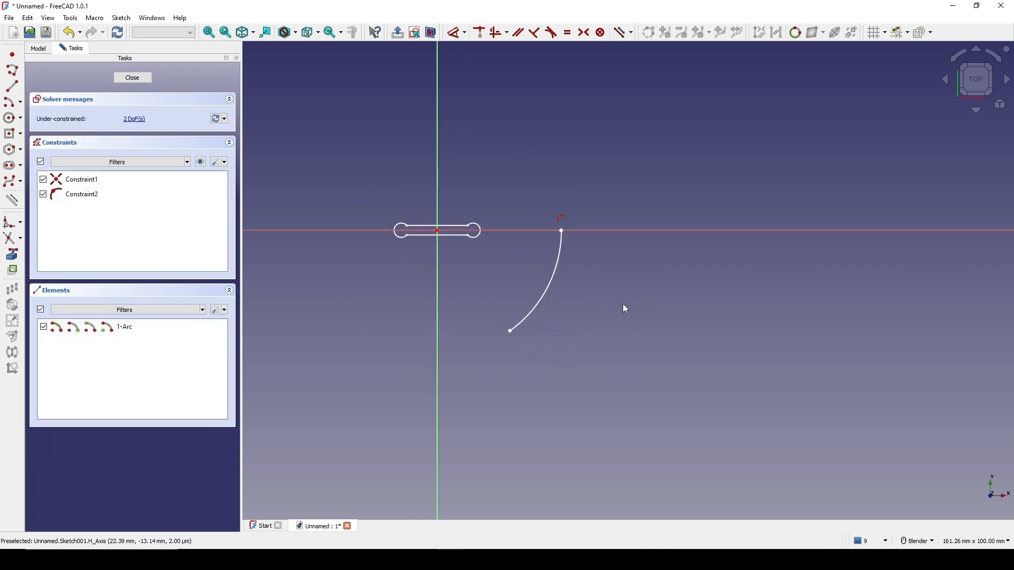
left_click(557, 293)
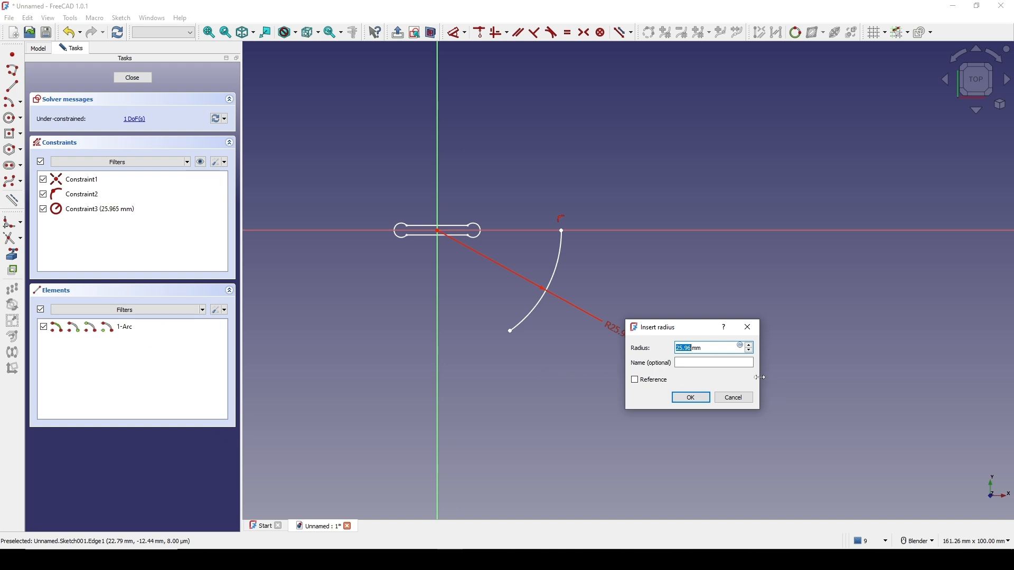
type("50")
key("Return")
Step: Shorten the arc by moving its free lower endpoint, and connect the origin to that endpoint with a line
scroll(785, 357, "down", 2)
mouse_move(782, 354)
middle_mouse_down("shift")
mouse_move(649, 313)
mouse_move(636, 285)
middle_mouse_up("shift")
scroll(648, 312, "up", 1)
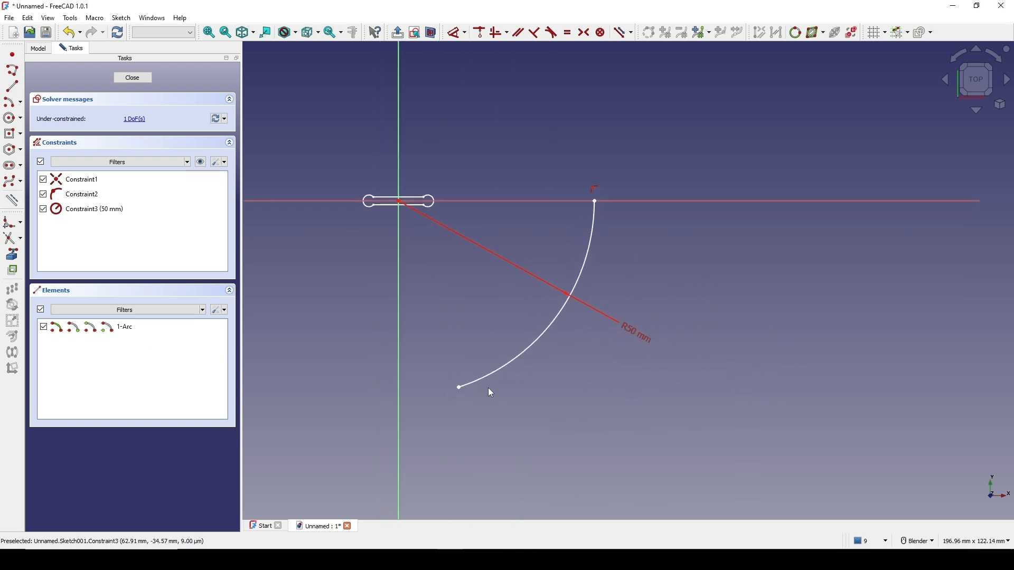
left_click_drag(459, 387, 511, 363)
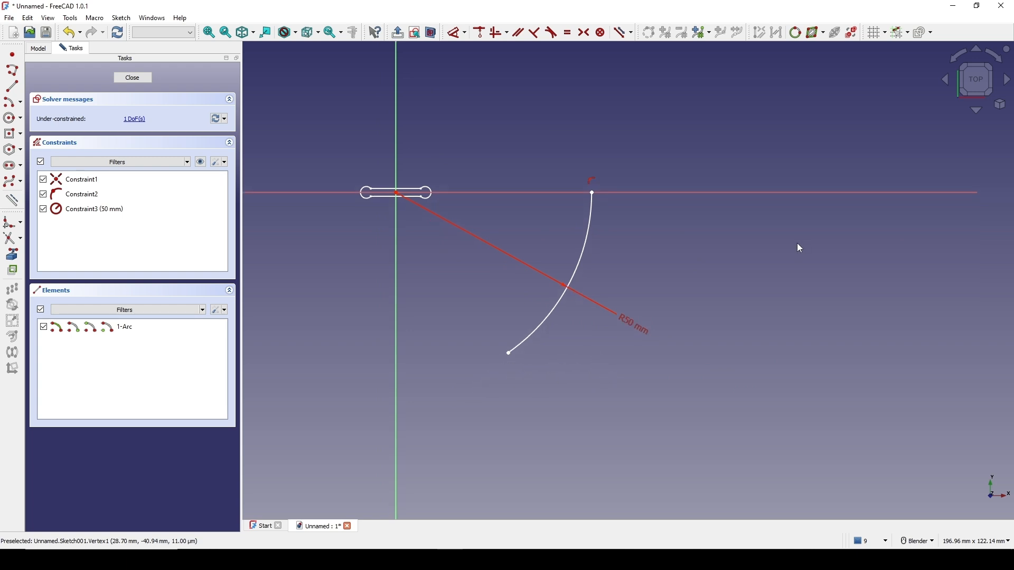
left_click(12, 86)
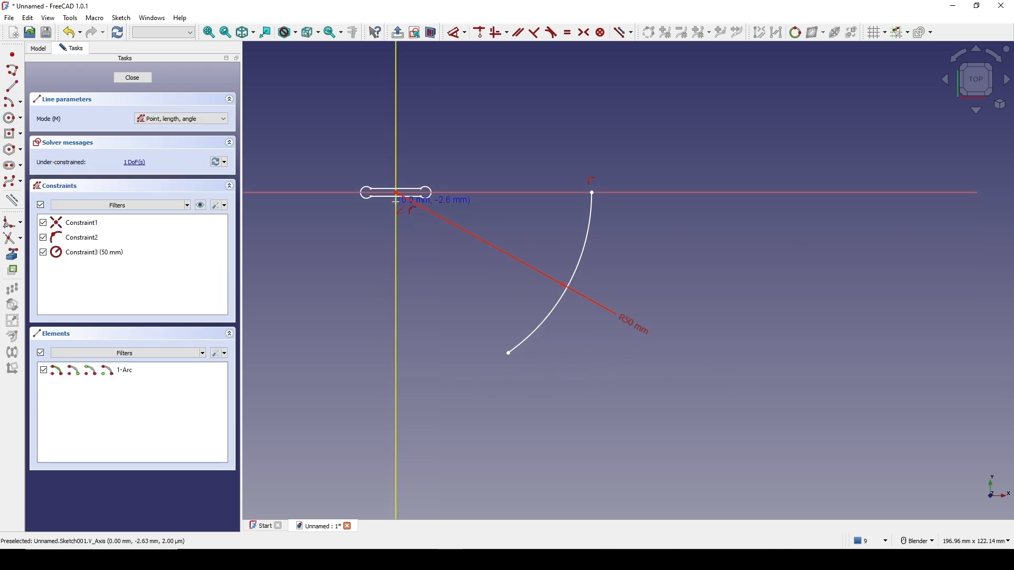
left_click(397, 193)
left_click(506, 352)
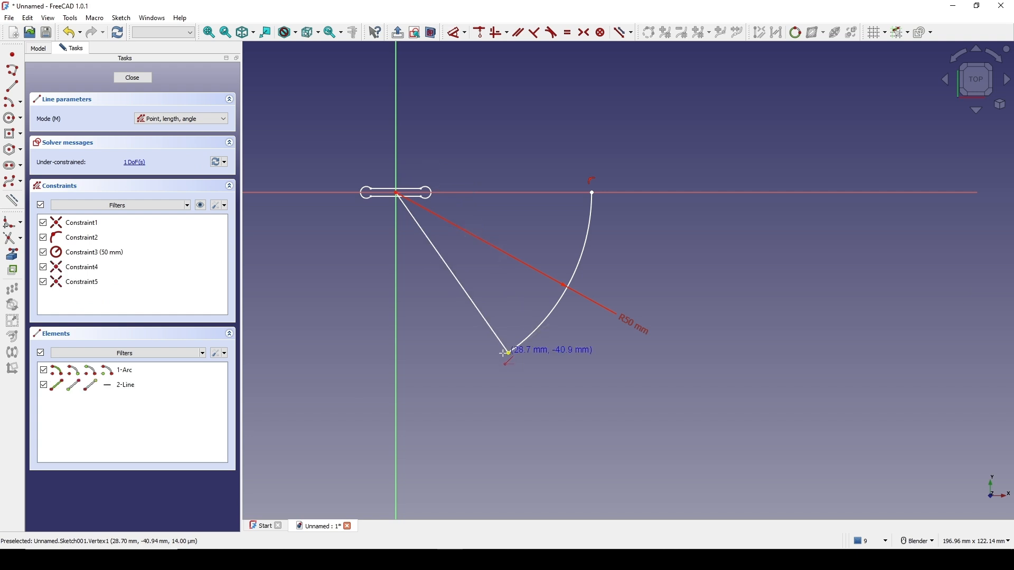
right_click(570, 337)
Step: Constrain the angle between the sloping line and the vertical axis to 45°
left_click(466, 302)
key("d")
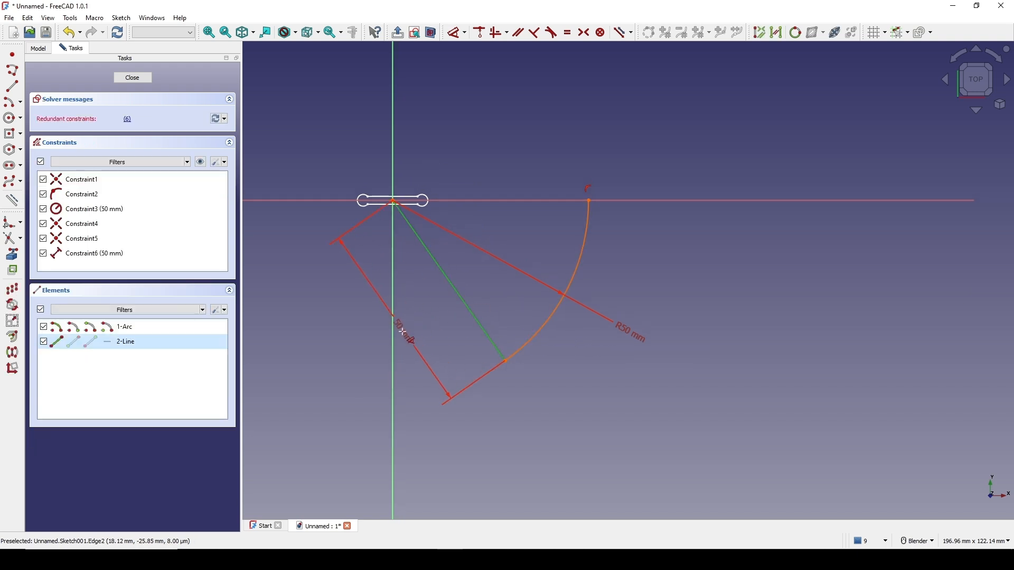
left_click(392, 334)
left_click(417, 327)
type("45")
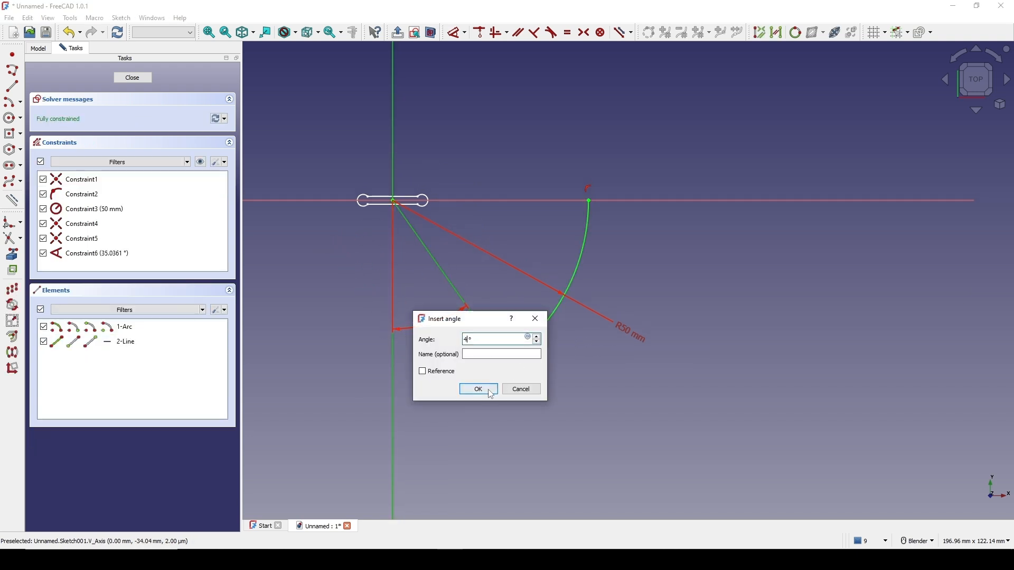
key("Return")
Step: Convert the arc and the sloping line to construction geometry and move the arc's radius dimension above the horizontal axis
middle_click_drag(597, 312, 580, 337, "shift")
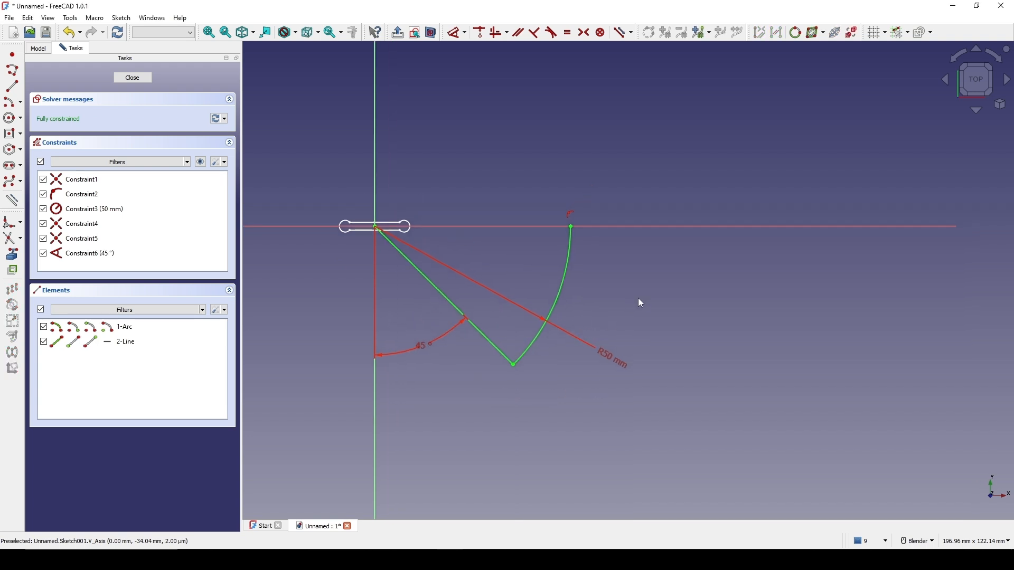
left_click(565, 289)
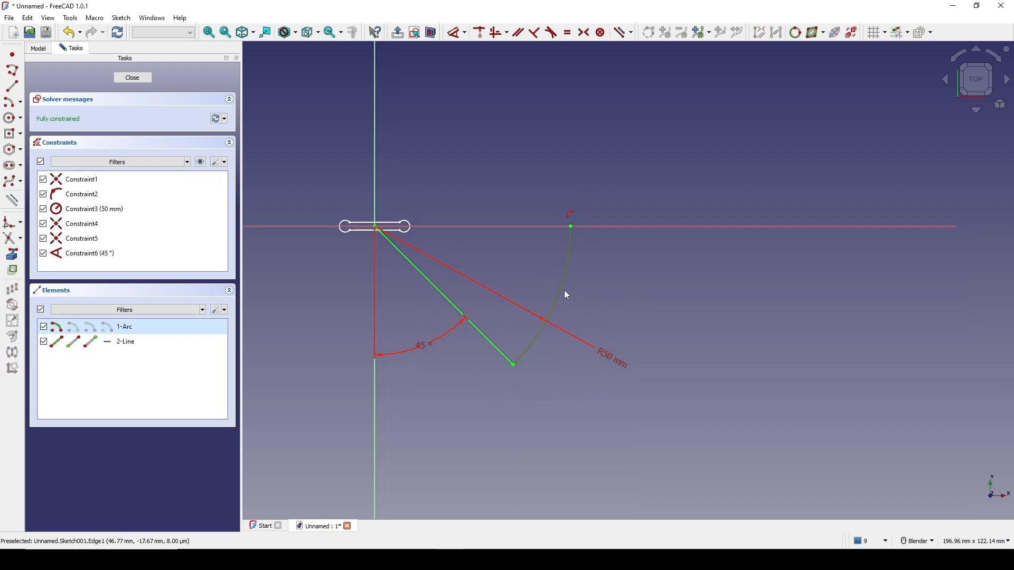
left_click(490, 338)
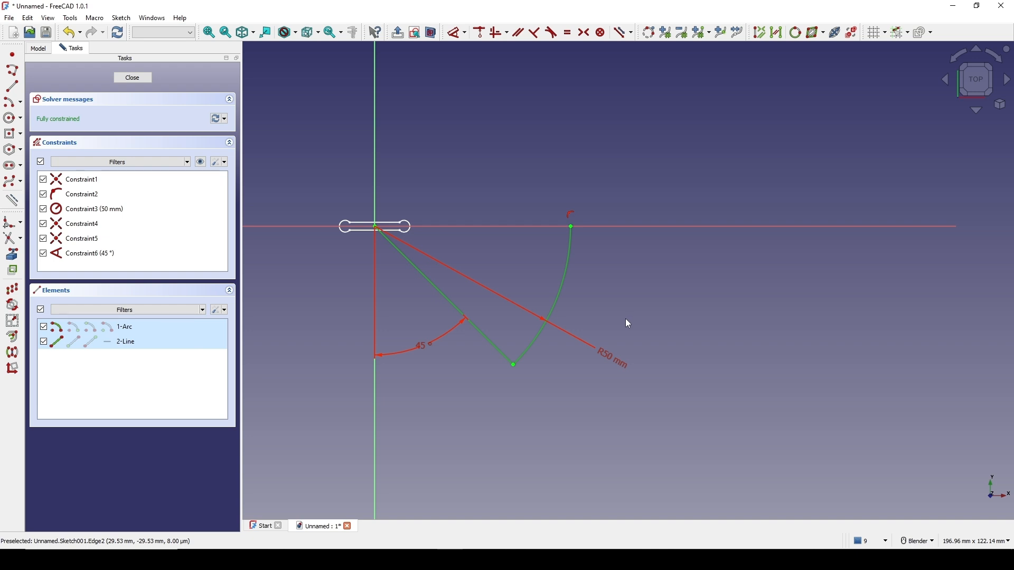
key("g")
key("n")
left_click_drag(628, 362, 664, 162)
scroll(652, 283, "up", 1)
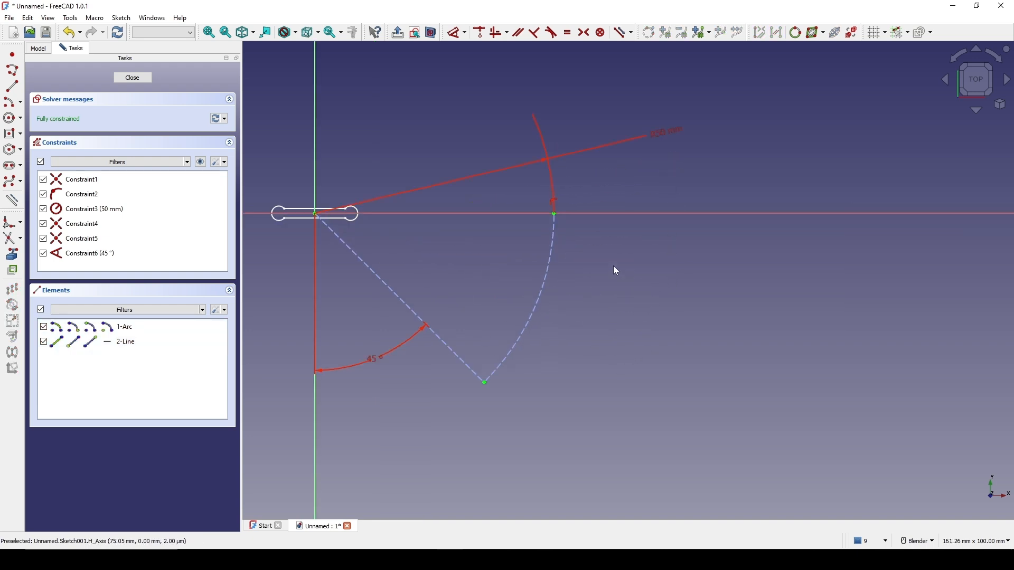
Step: Draw four lines from the origin, one to the arc's endpoint on the horizontal axis and three to separate points along the arc
left_click(13, 89)
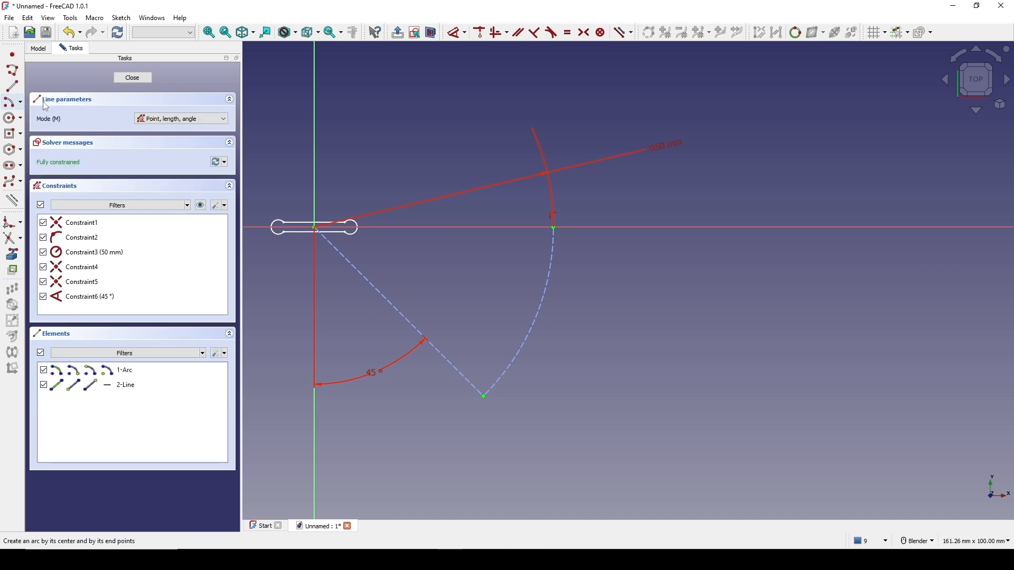
left_click(315, 228)
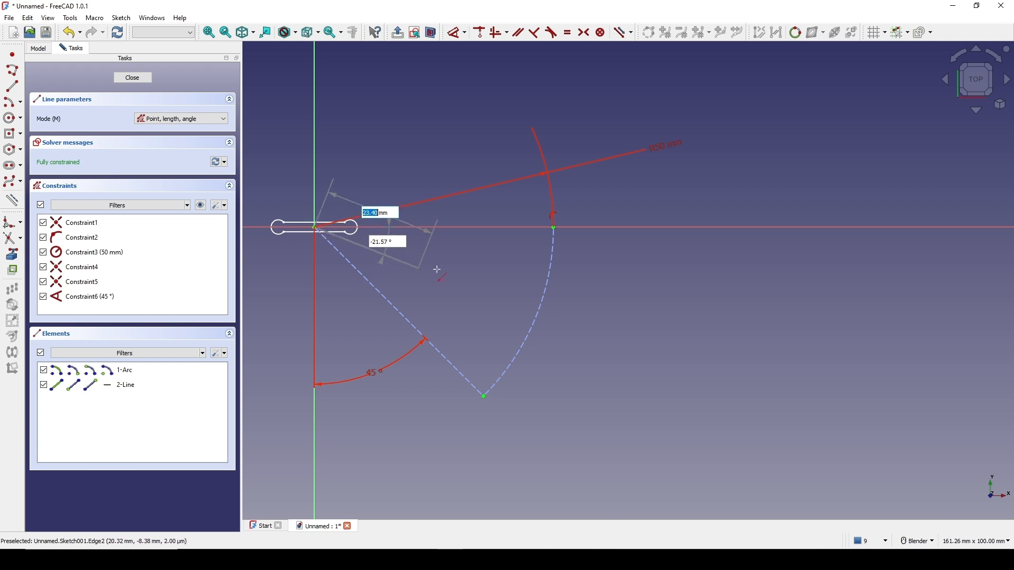
left_click(555, 228)
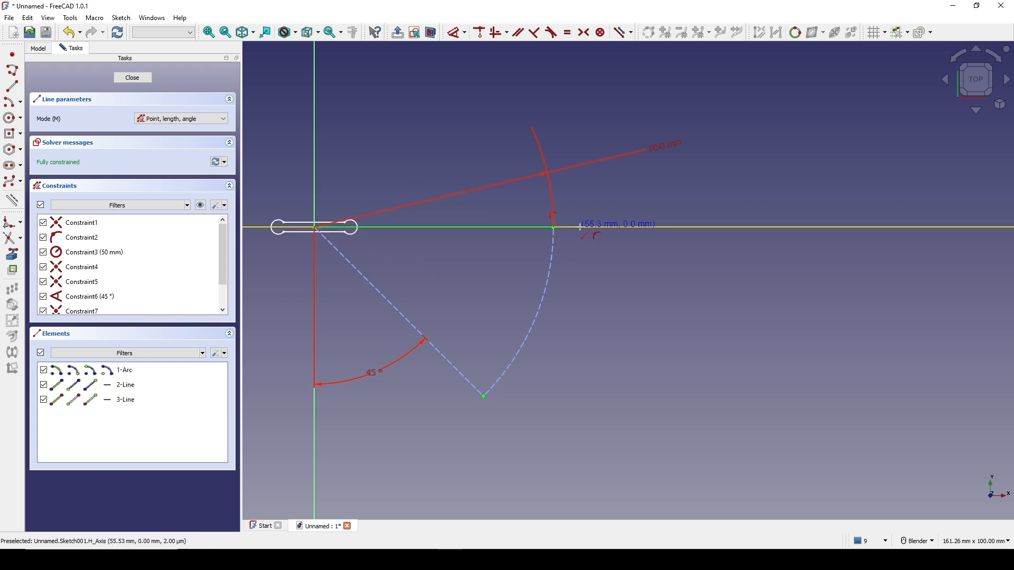
left_click(315, 228)
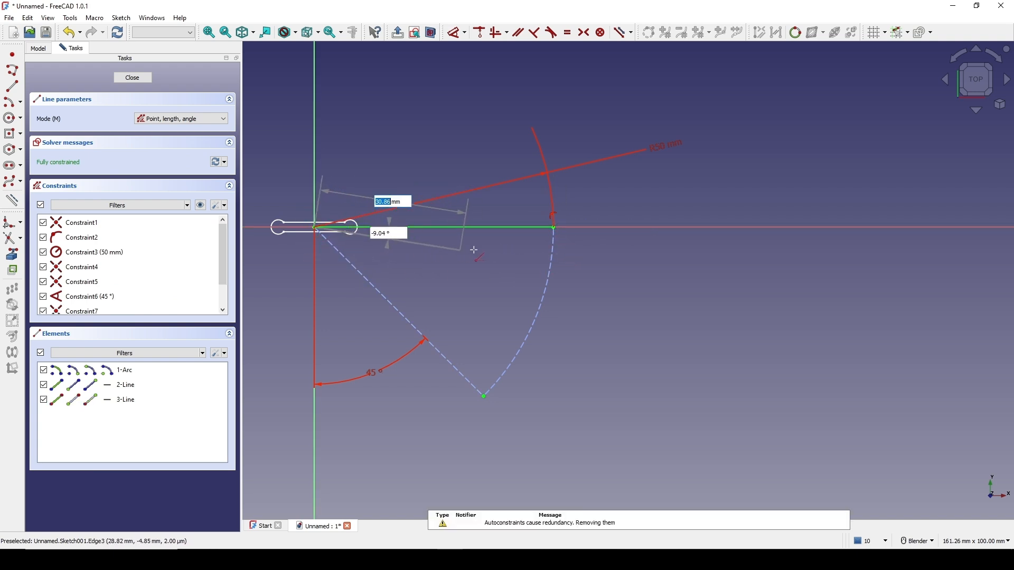
left_click(553, 254)
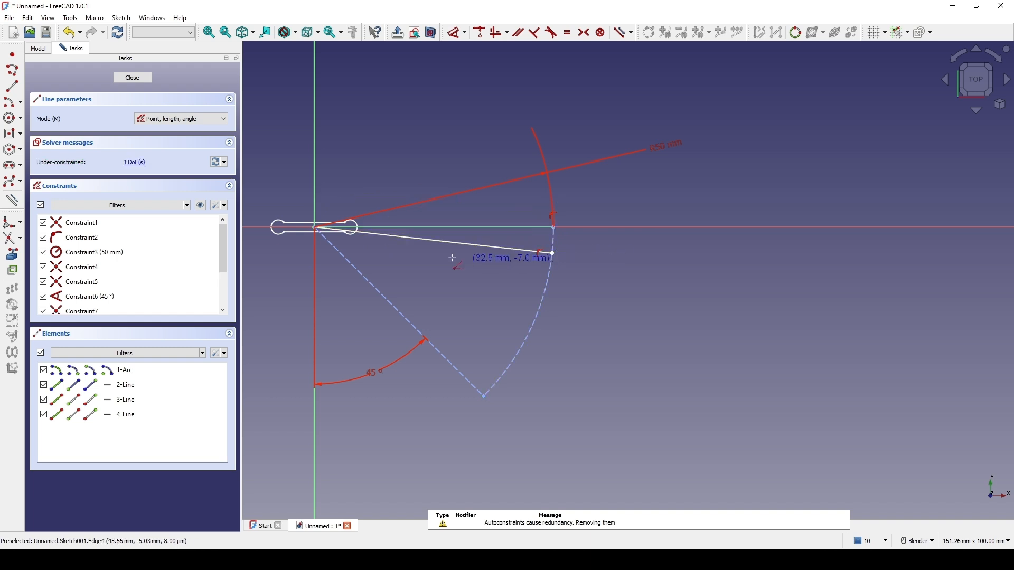
left_click(316, 228)
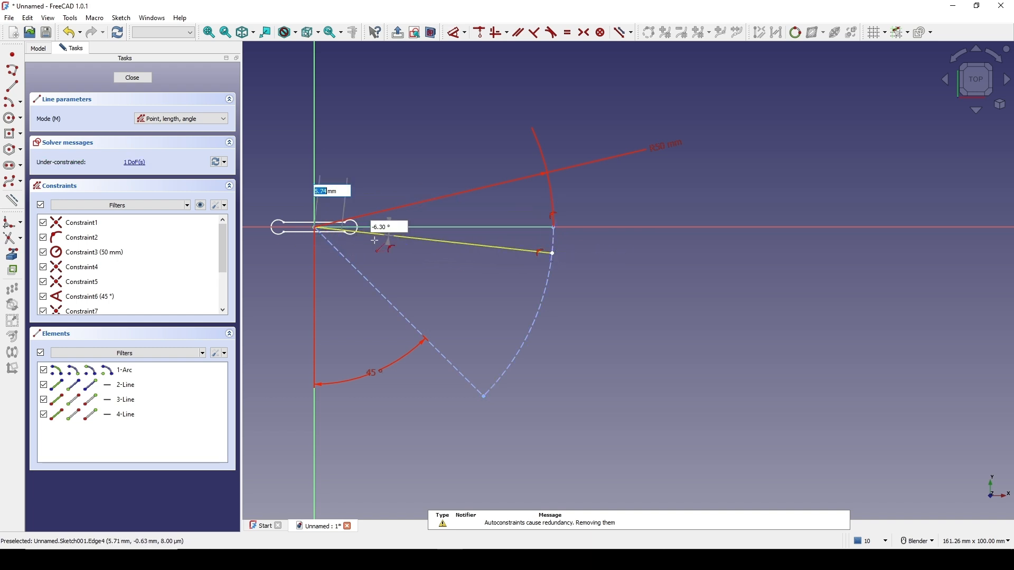
left_click(547, 284)
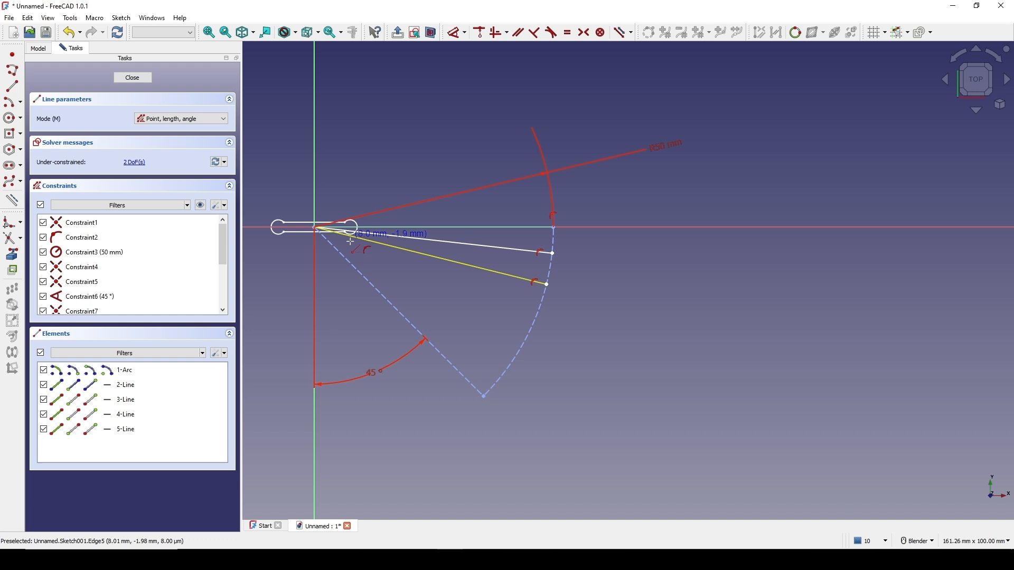
left_click(315, 228)
left_click(516, 357)
right_click(607, 330)
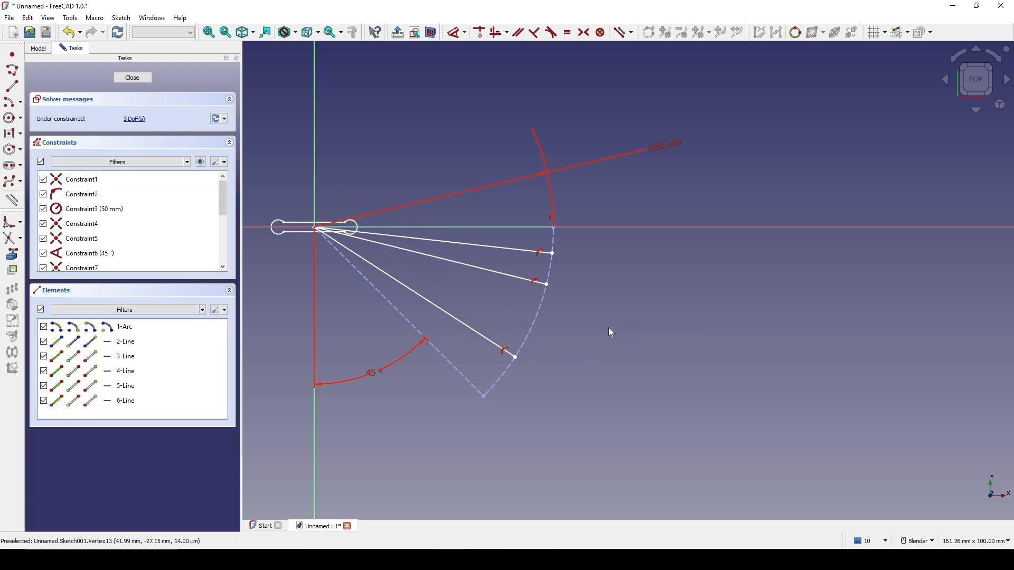
Step: Spread the radial lines more evenly by moving the two endpoints nearest the horizontal axis down along the arc
middle_click_drag(623, 299, 622, 297, "shift")
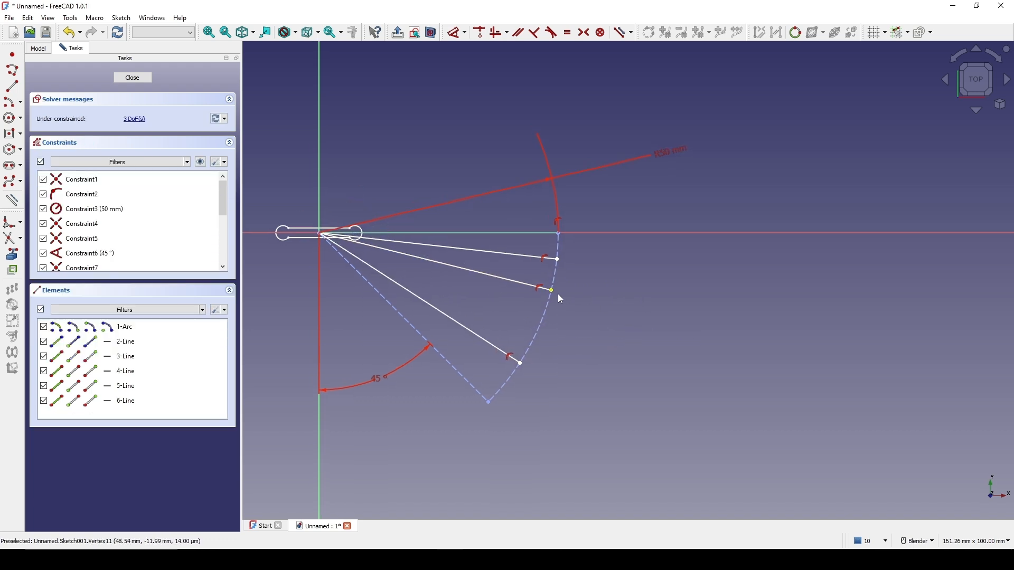
left_click_drag(561, 299, 546, 323)
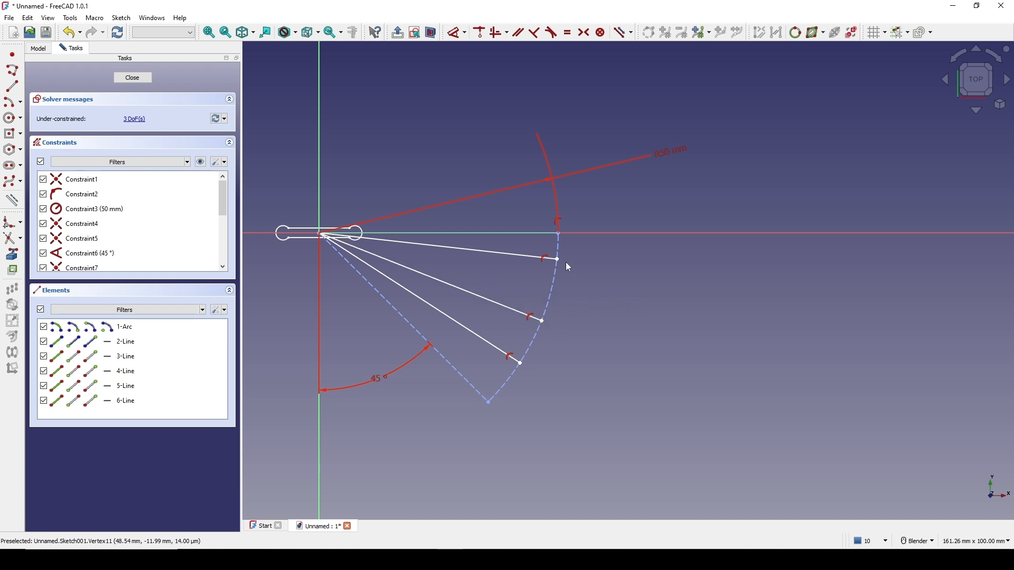
left_click_drag(562, 261, 634, 278)
Step: Constrain the angle between the horizontal line and the first sloping radial line to 45/4 degrees
key("d")
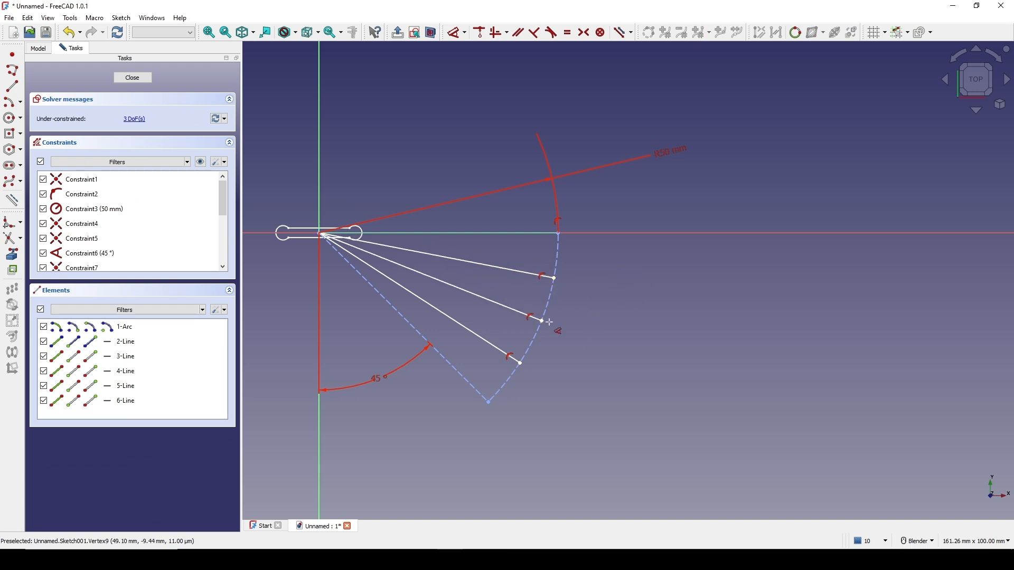
left_click(516, 271)
left_click(516, 234)
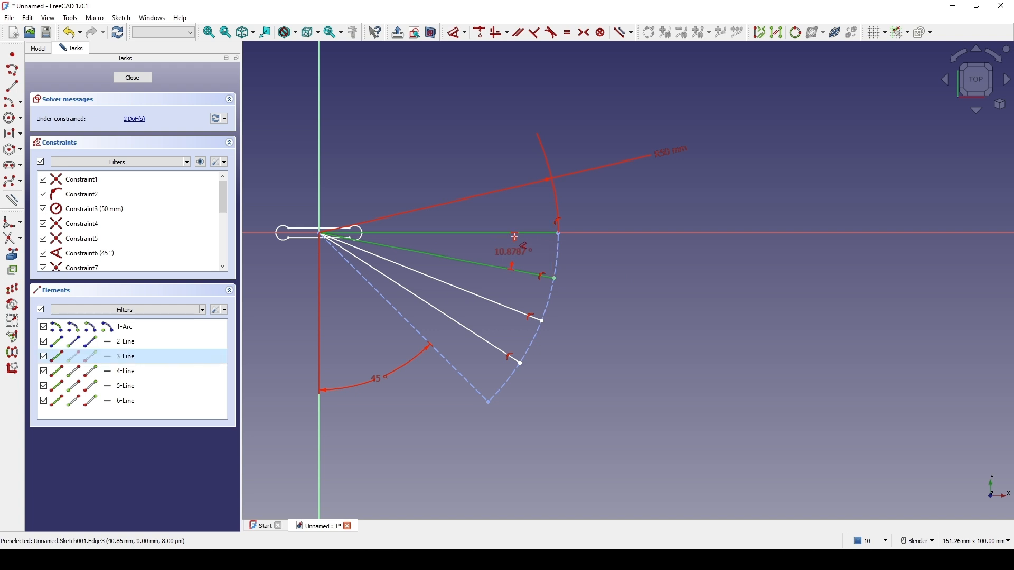
left_click(603, 262)
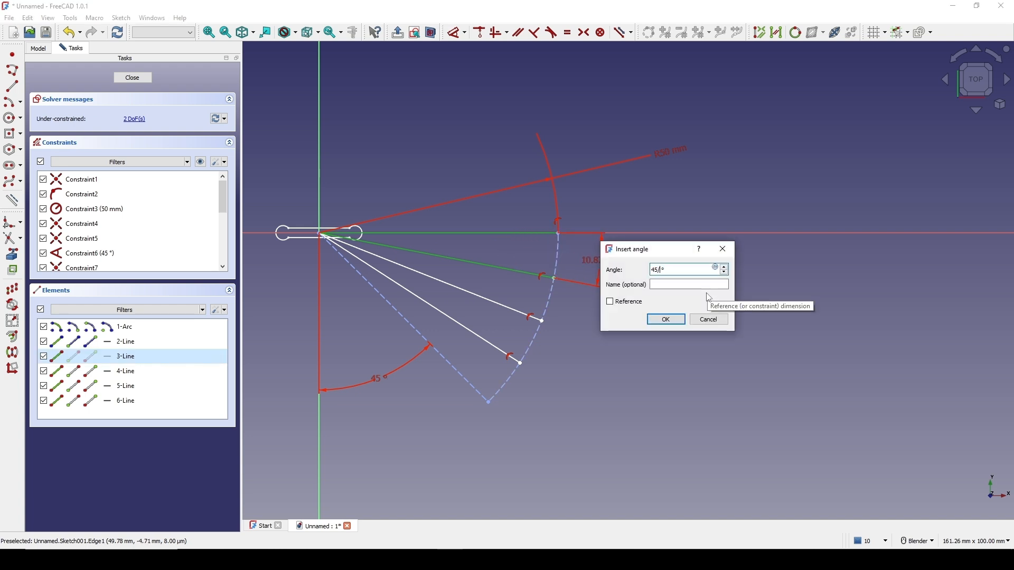
type("/4")
key("Return")
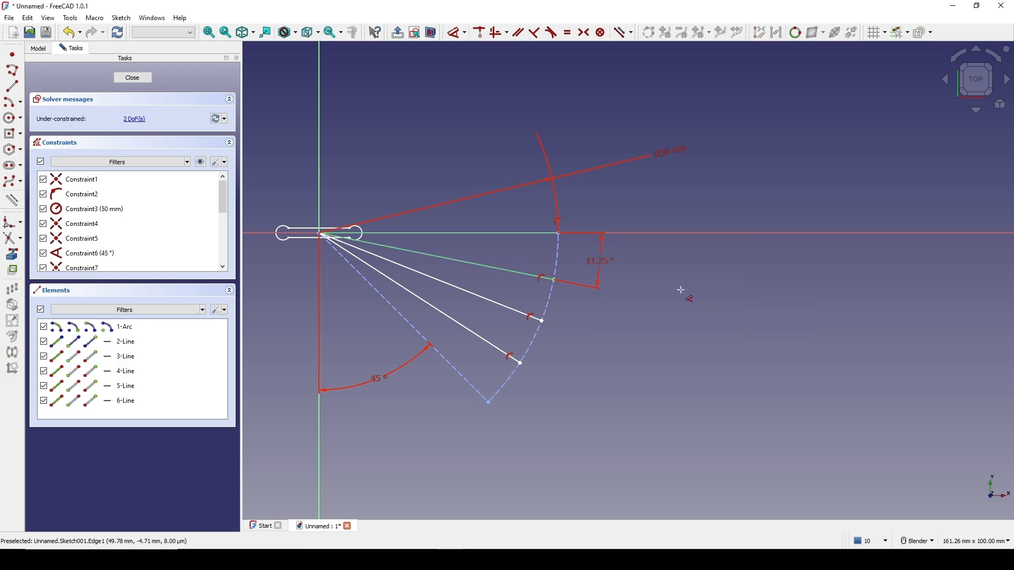
Step: Constrain the angles between the first and second and between the second and third sloping radial lines to 11.25° each
left_click(508, 272)
left_click(470, 330)
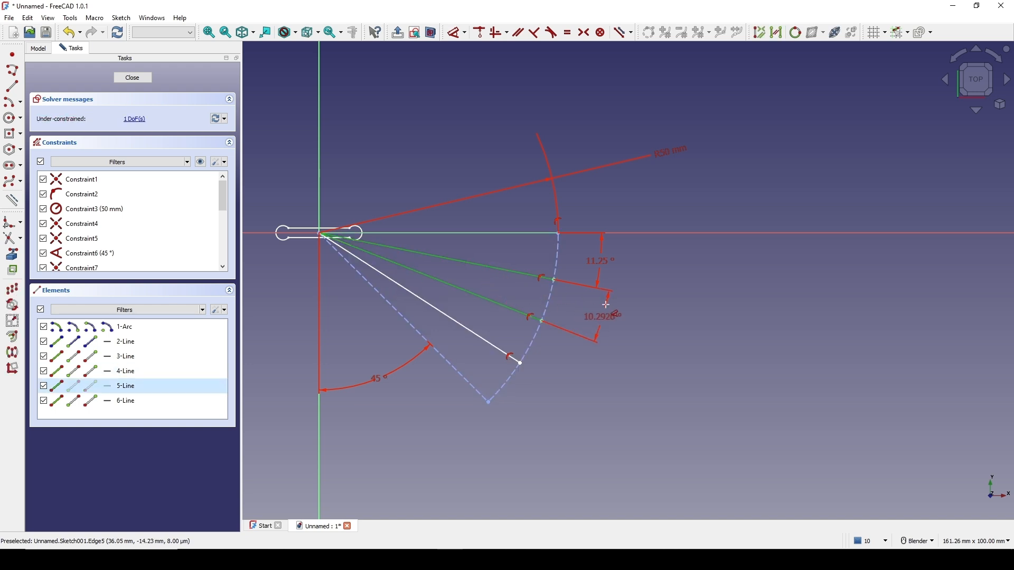
left_click(593, 316)
type("11.25")
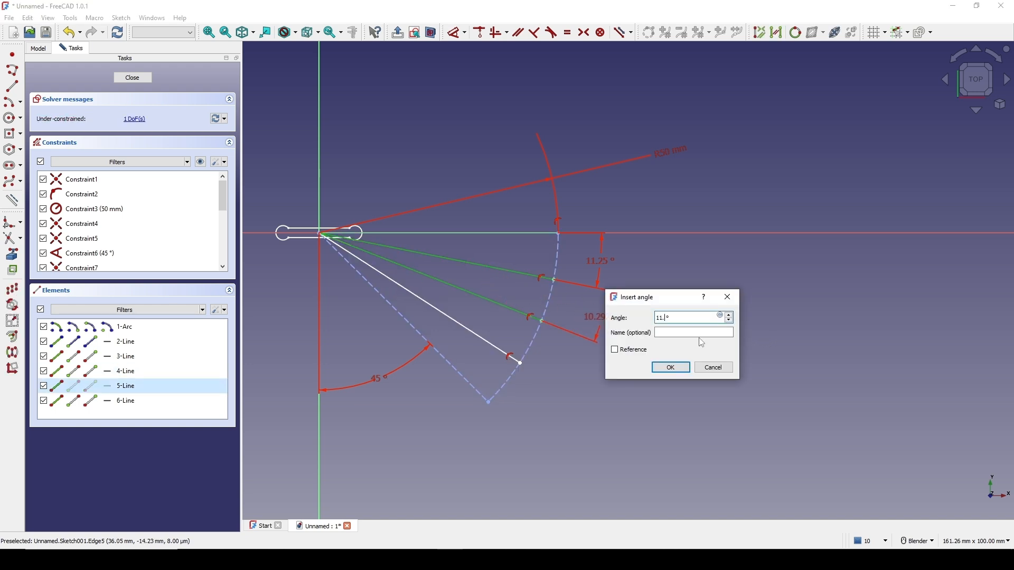
key("Return")
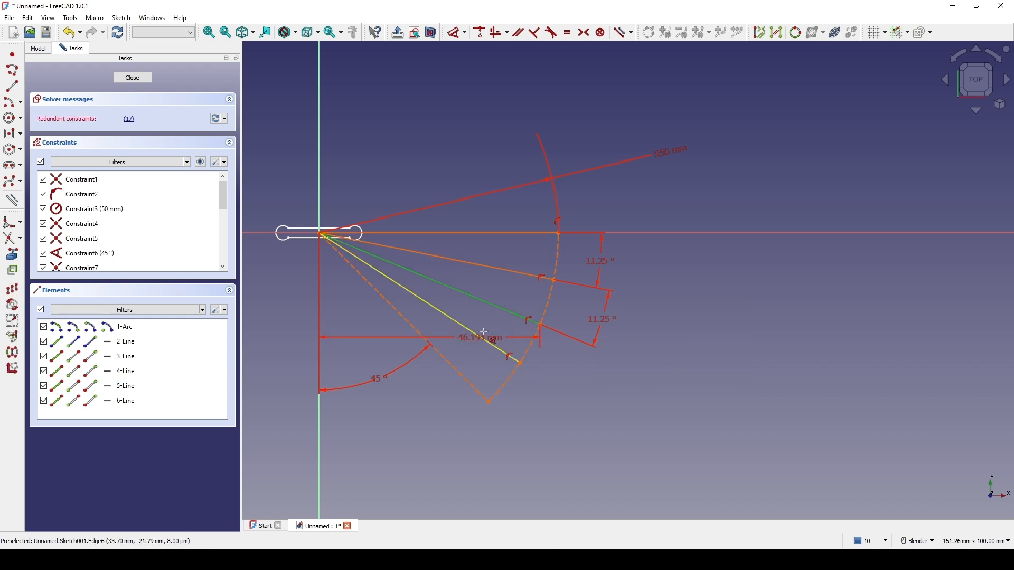
left_click(483, 333)
left_click(571, 372)
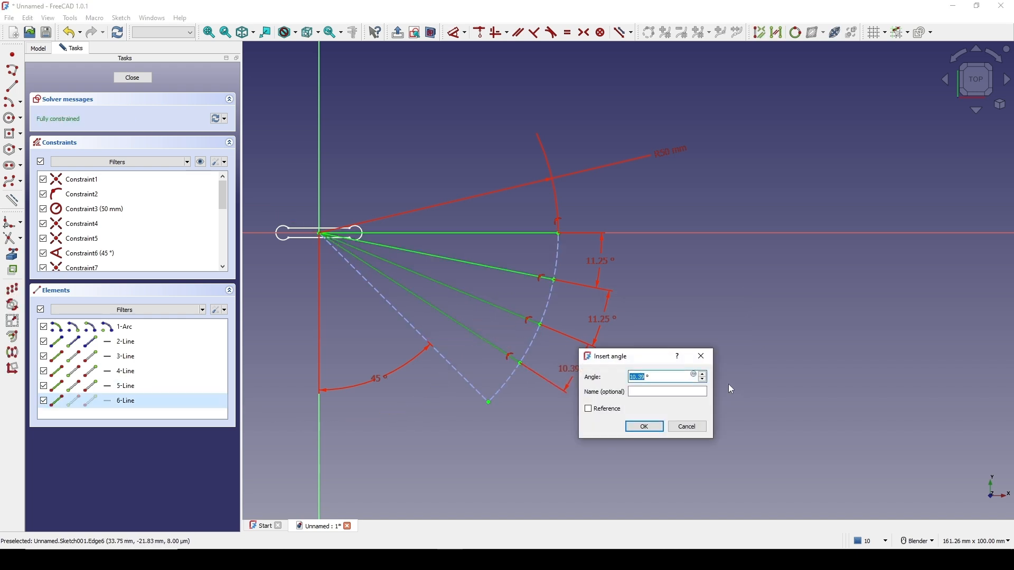
type("11.25")
key("Return")
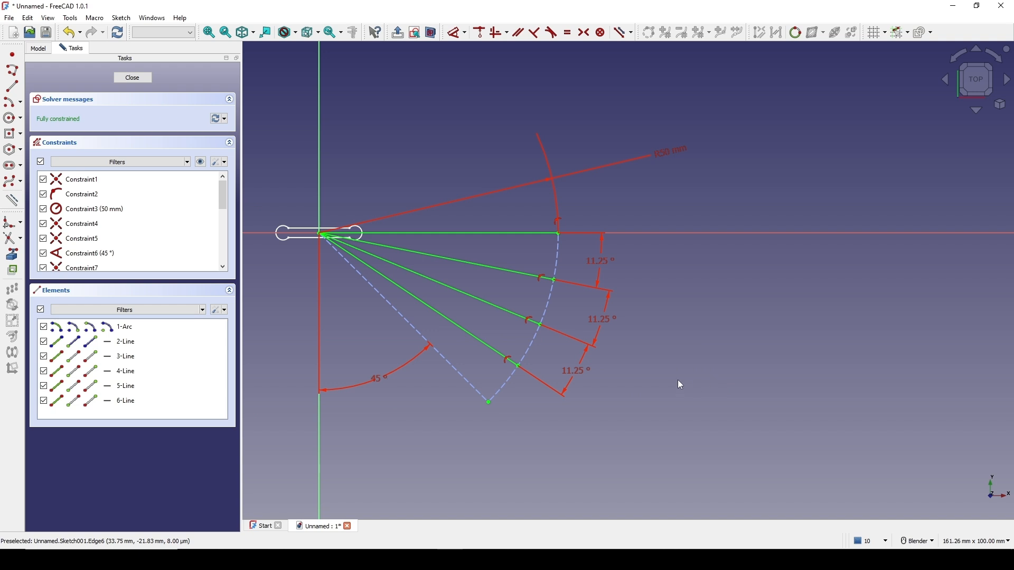
Step: Draw four short lines pointing up and outward, one from the arc-side endpoint of each solid radial line
middle_click_drag(659, 350, 619, 352, "shift")
scroll(508, 320, "up", 4)
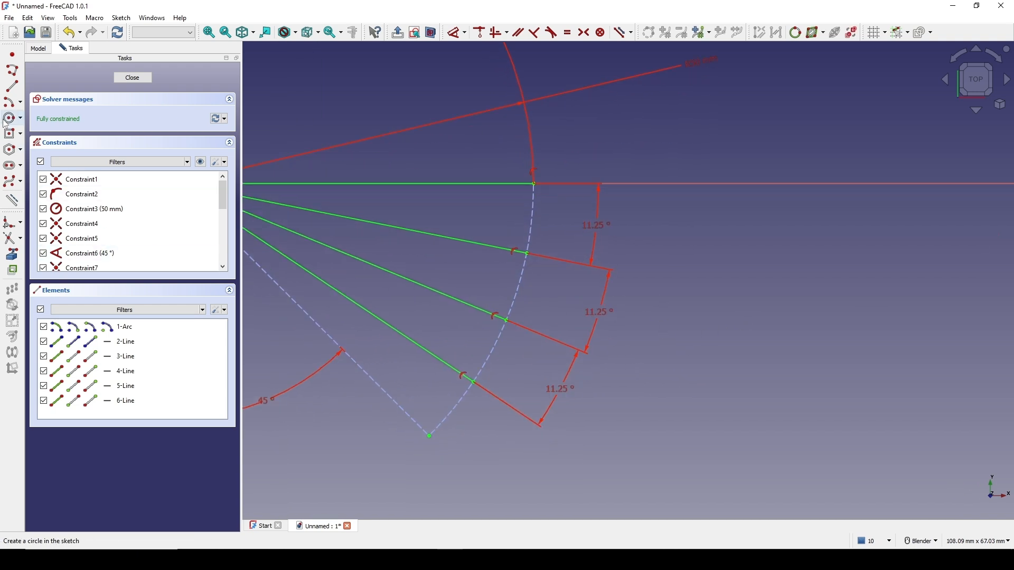
left_click(13, 86)
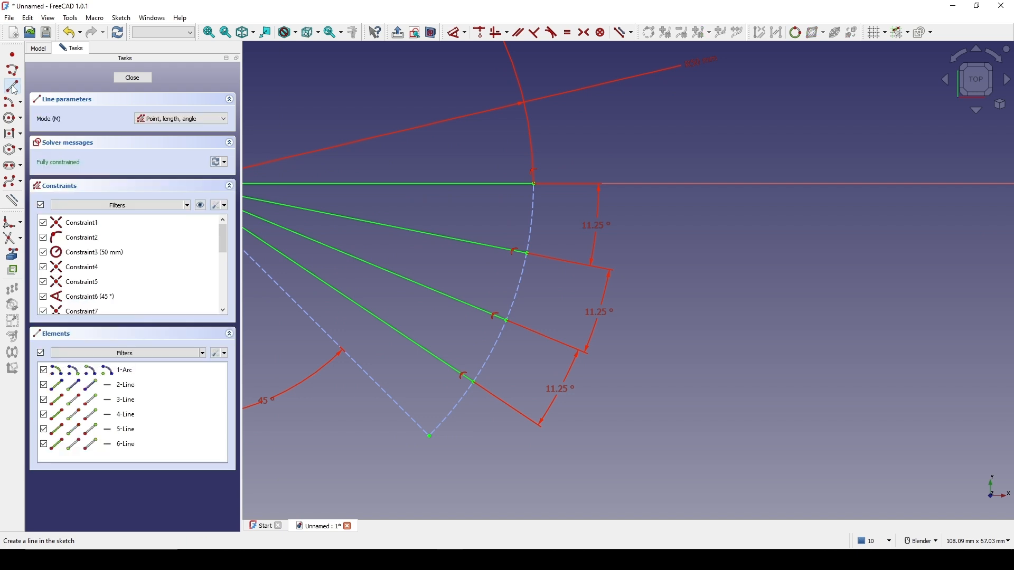
left_click(536, 183)
left_click(557, 127)
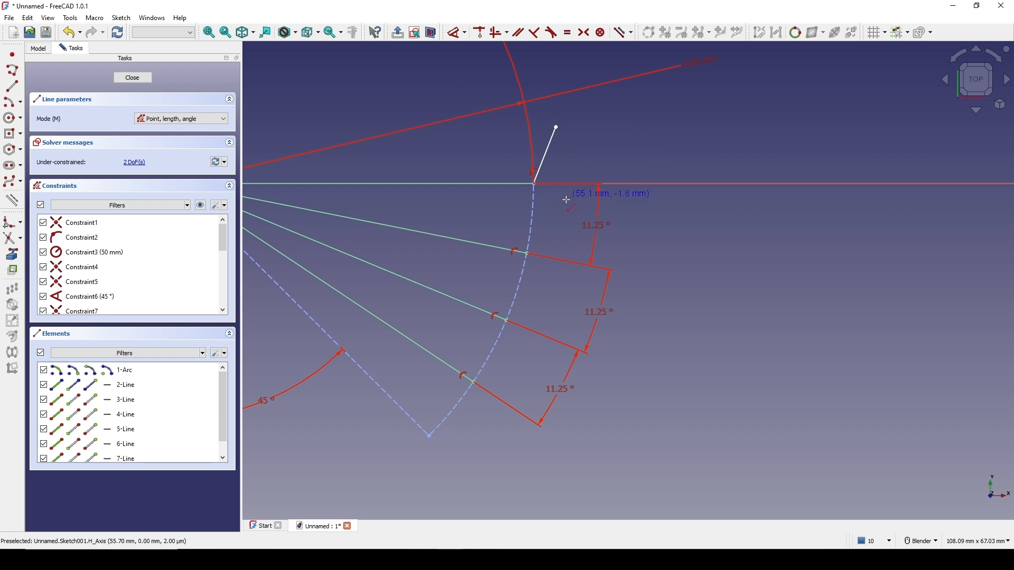
left_click(528, 253)
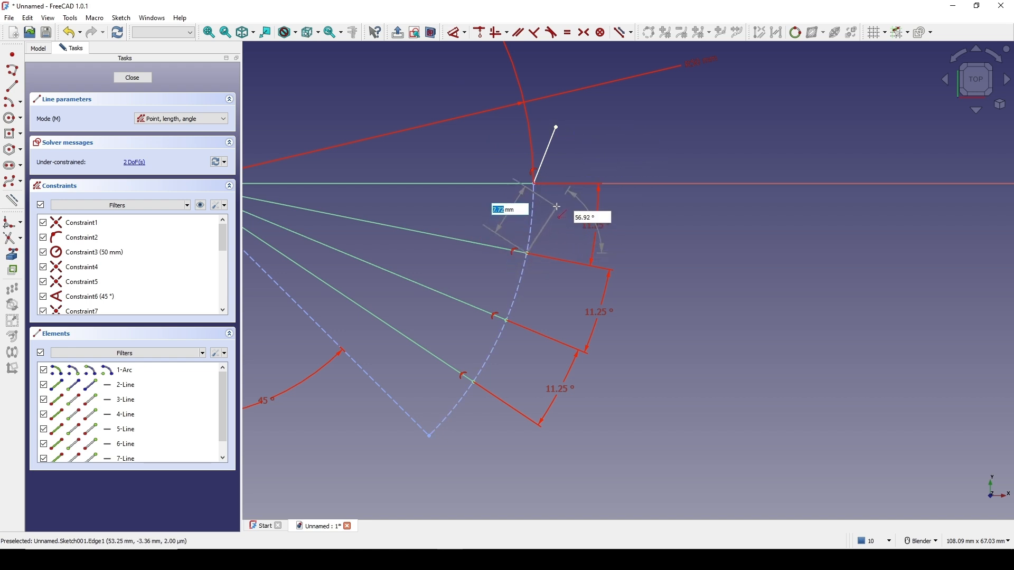
left_click(556, 207)
middle_click_drag(575, 274, 590, 234, "shift")
left_click(523, 280)
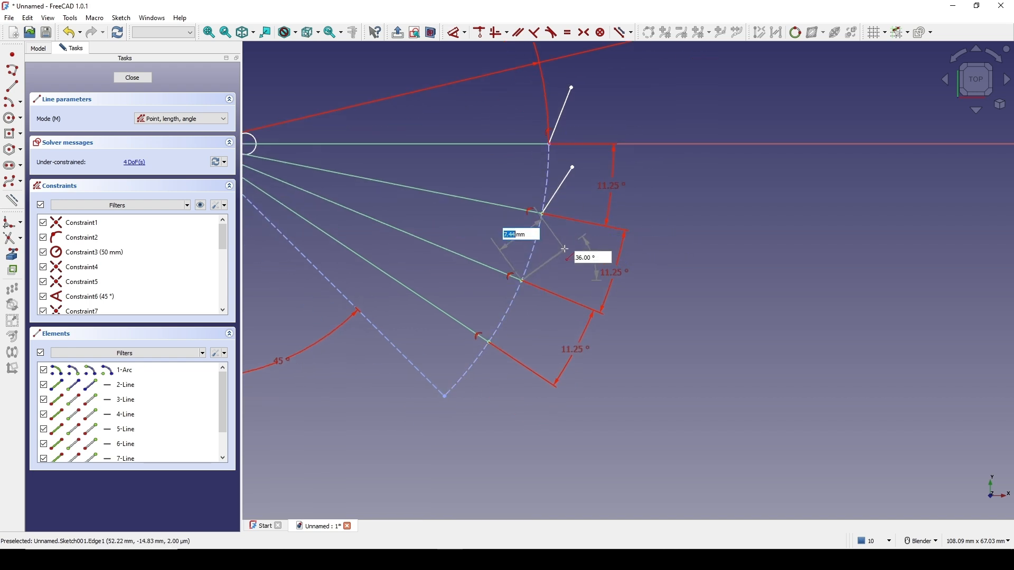
left_click(566, 249)
left_click(491, 342)
left_click(531, 313)
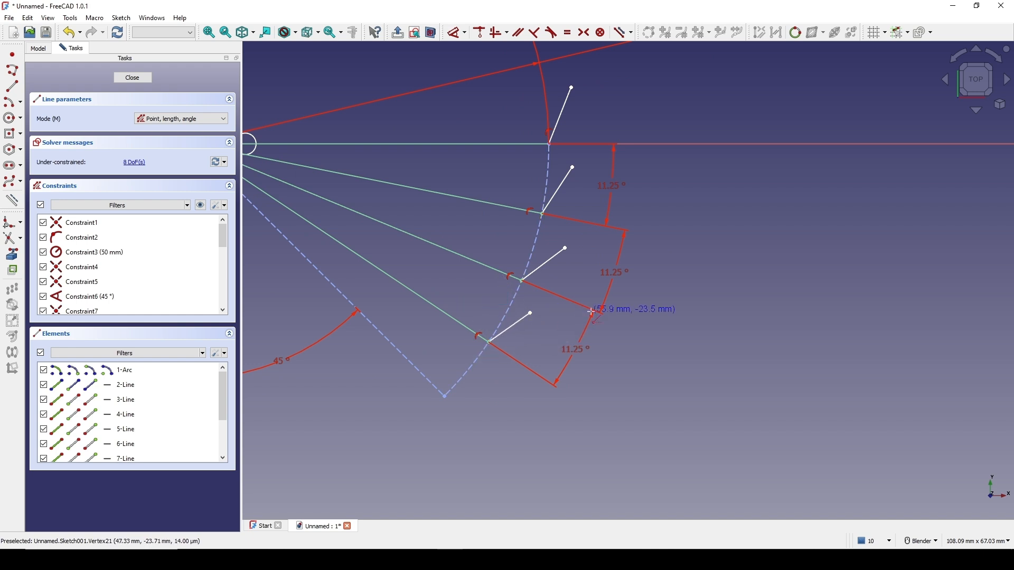
key("Escape")
Step: Constrain the two lowest short lines perpendicular to their respective radial lines
scroll(592, 306, "down", 2)
middle_click_drag(741, 297, 728, 294, "shift")
scroll(626, 291, "up", 1)
middle_click_drag(635, 297, 658, 308, "shift")
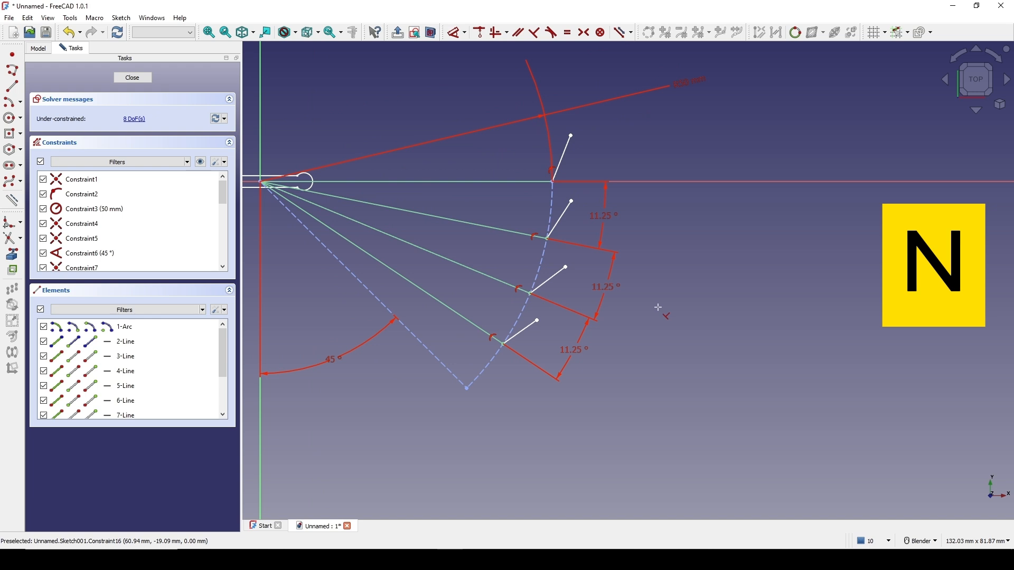
scroll(618, 334, "up", 1)
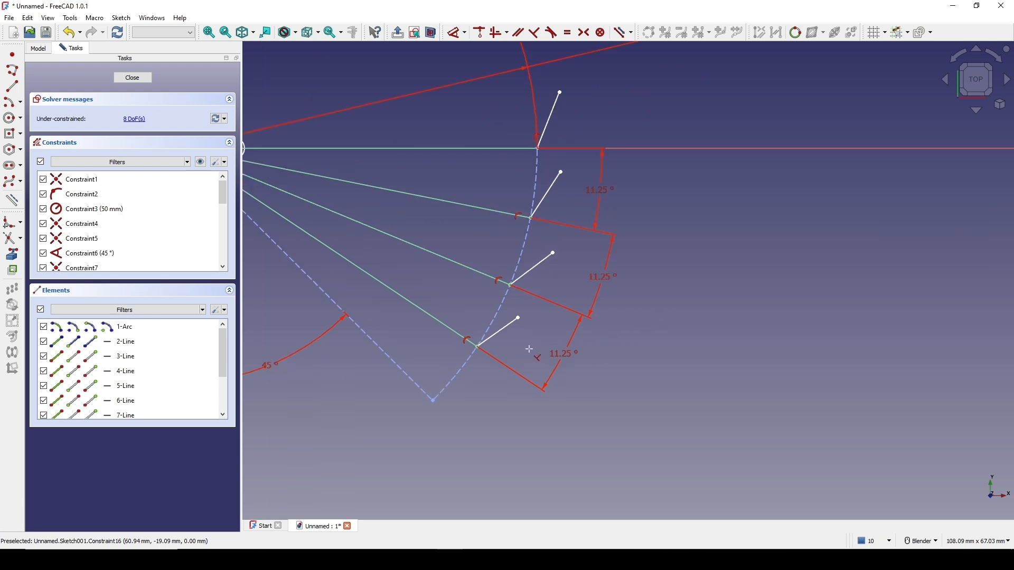
left_click(502, 334)
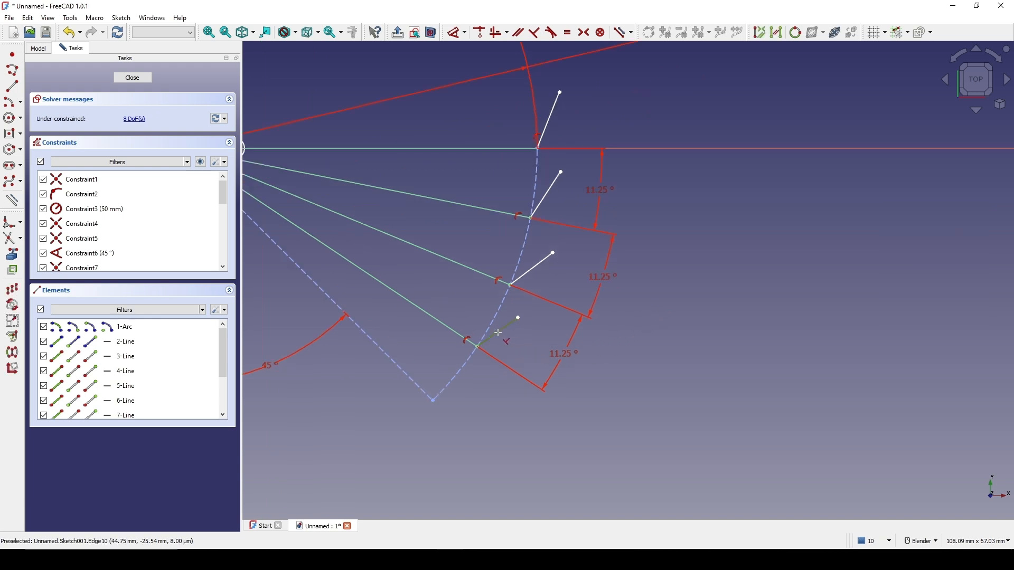
left_click(464, 338)
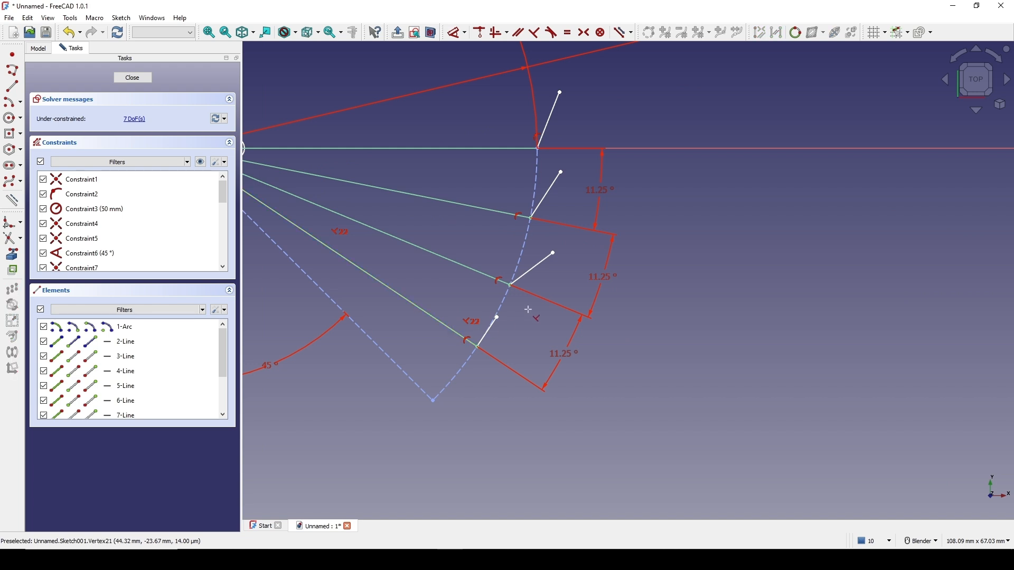
left_click(538, 274)
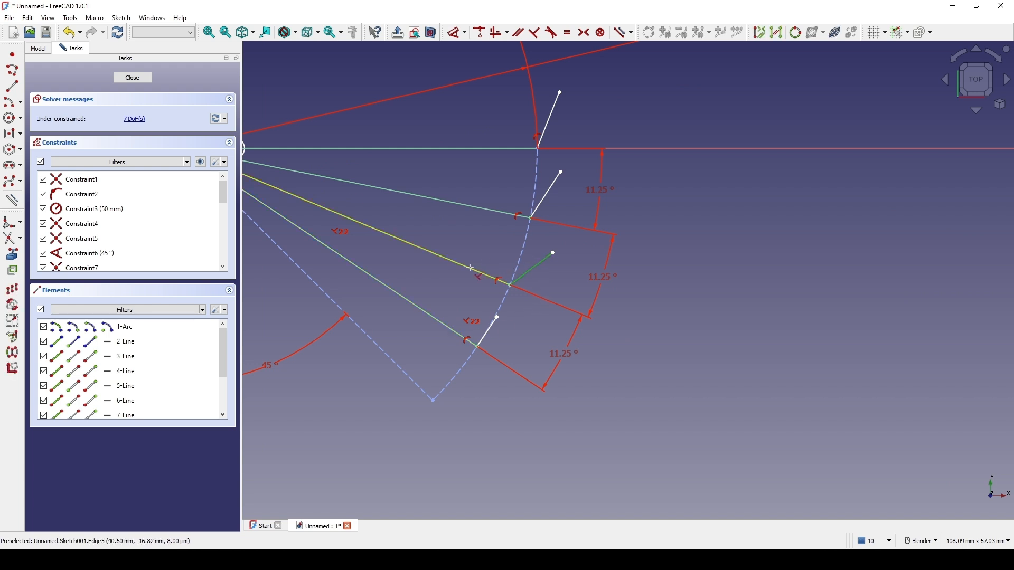
left_click(476, 270)
Step: Constrain the two upper short lines perpendicular to their respective radial lines and close the sketch
left_click(552, 191)
left_click(500, 211)
left_click(530, 191)
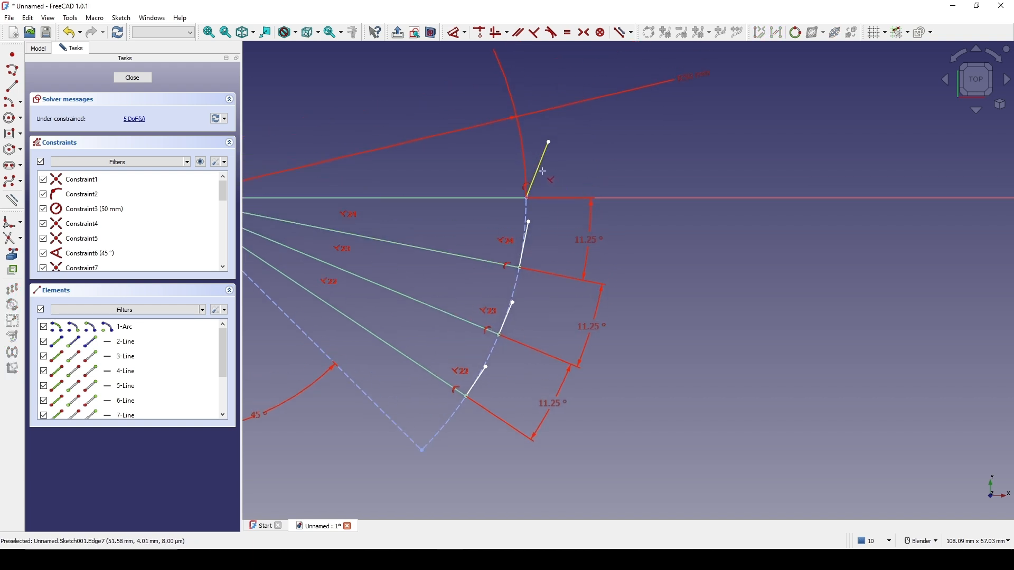
left_click(497, 195)
scroll(628, 217, "down", 2)
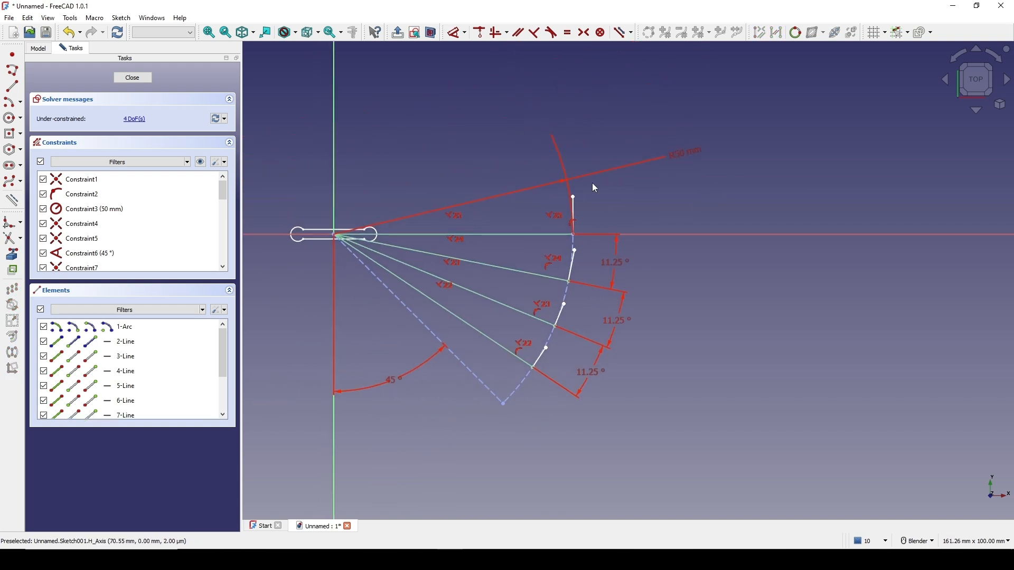
left_click(132, 81)
Step: Copy the profile sketch and paste four duplicates of it into the document
mouse_move(752, 250)
middle_mouse_down()
mouse_move(641, 173)
mouse_move(688, 257)
mouse_move(482, 360)
mouse_move(676, 297)
mouse_move(787, 355)
mouse_move(751, 319)
mouse_move(745, 273)
middle_mouse_up()
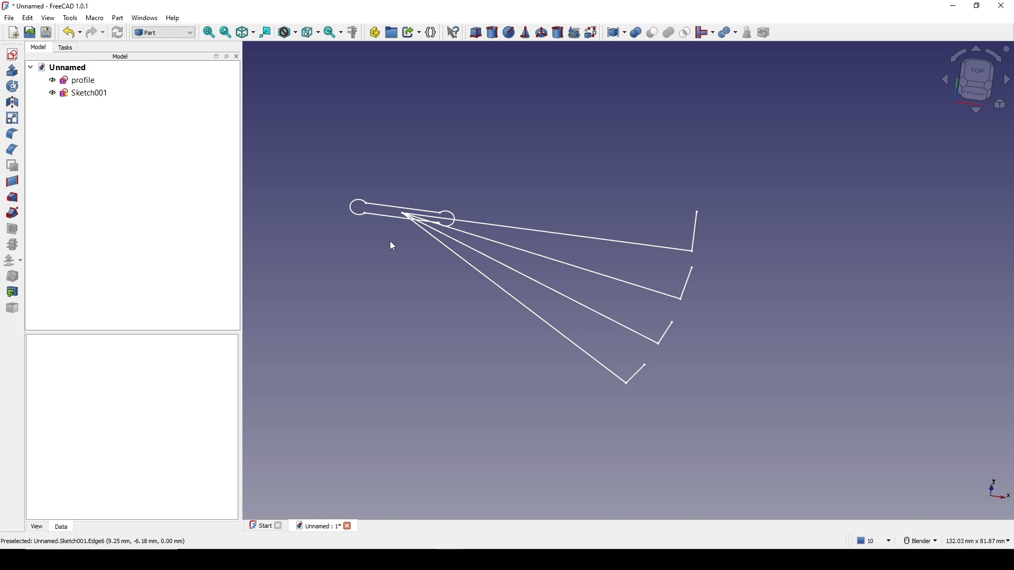
left_click(382, 216)
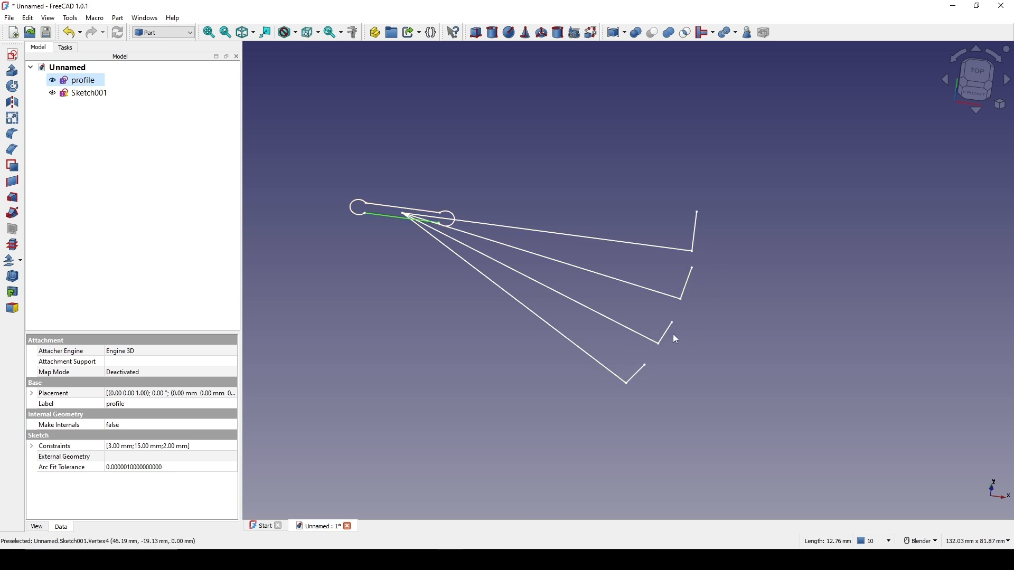
middle_click_drag(673, 335, 657, 330, "shift")
left_click(88, 82)
key("ctrl+c")
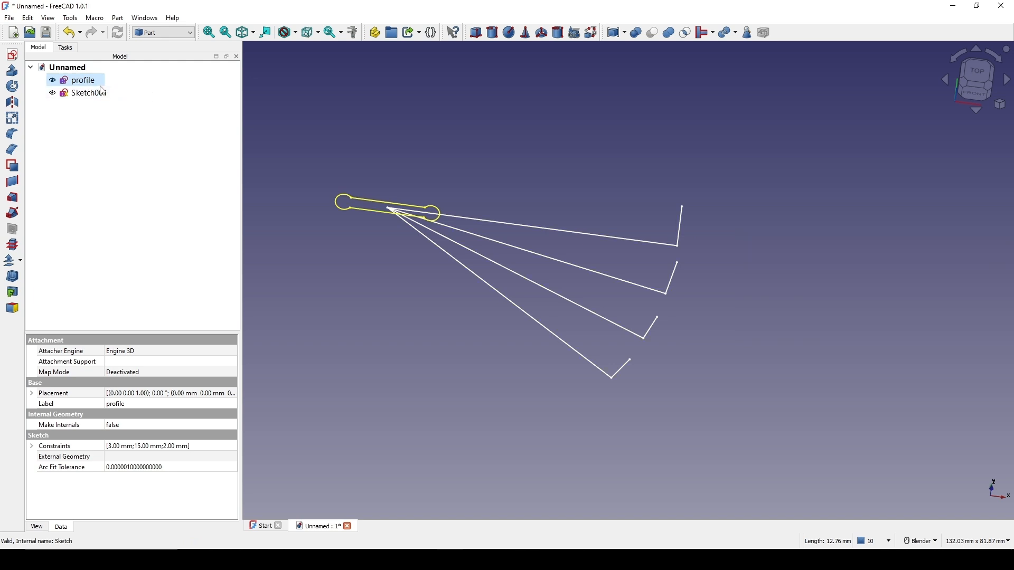
key("ctrl+v")
key("ctrl+v")
key("ctrl+v")
key("ctrl+v")
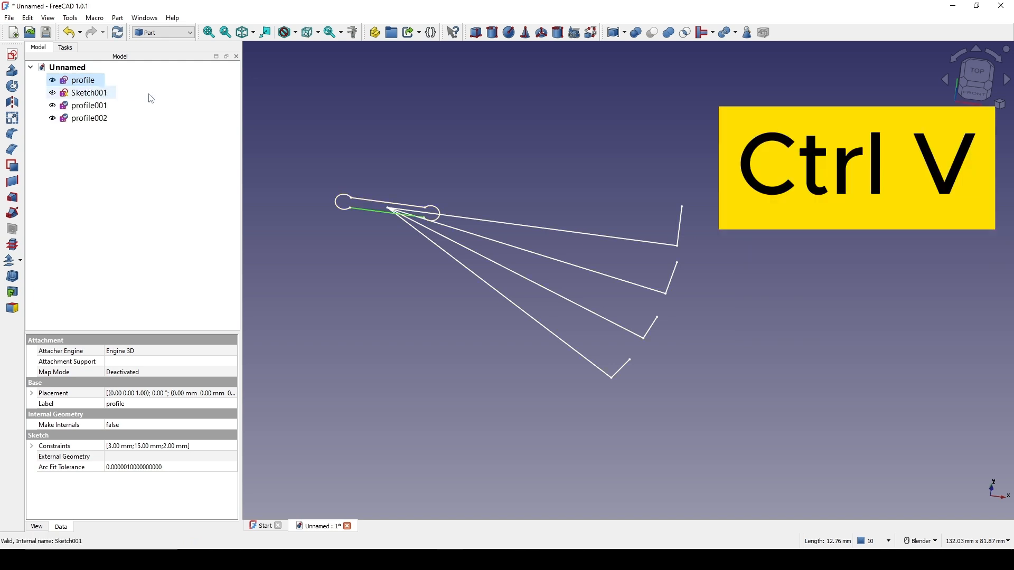
Step: Hide the original profile sketch, leaving its four copies and the layout sketch shown
left_click(87, 84)
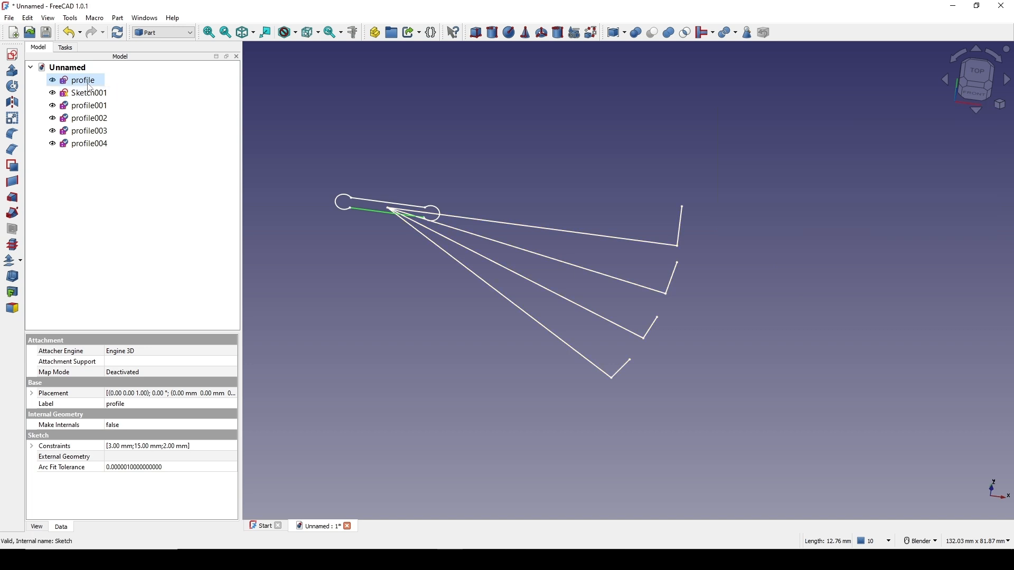
key("space")
middle_click_drag(929, 239, 881, 241, "shift")
middle_click_drag(728, 251, 731, 232, "shift")
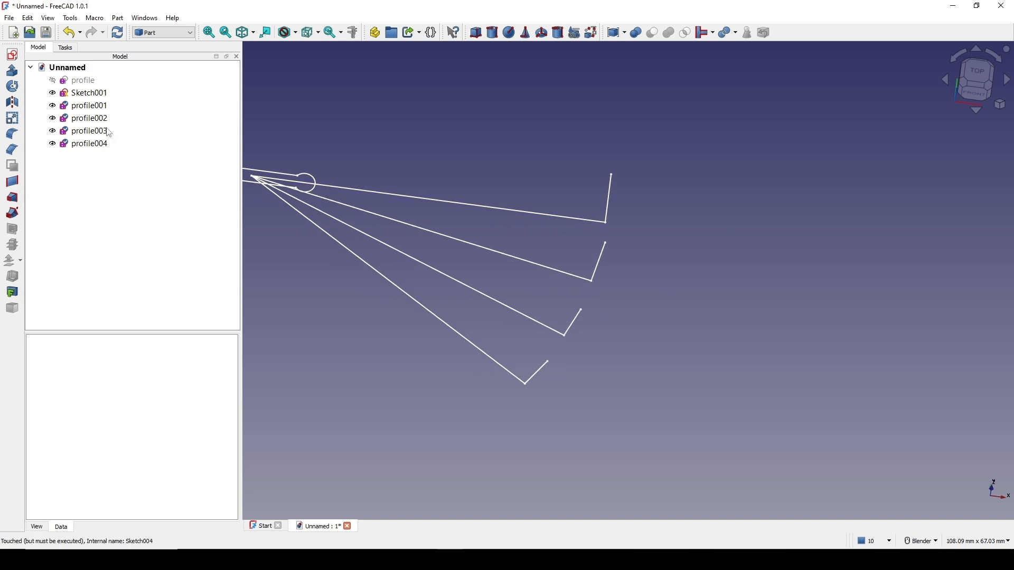
Step: Attach profile001 to the outer endpoint of the uppermost radial line, using Normal to edge mode on the short line there
left_click(97, 107)
right_click(97, 107)
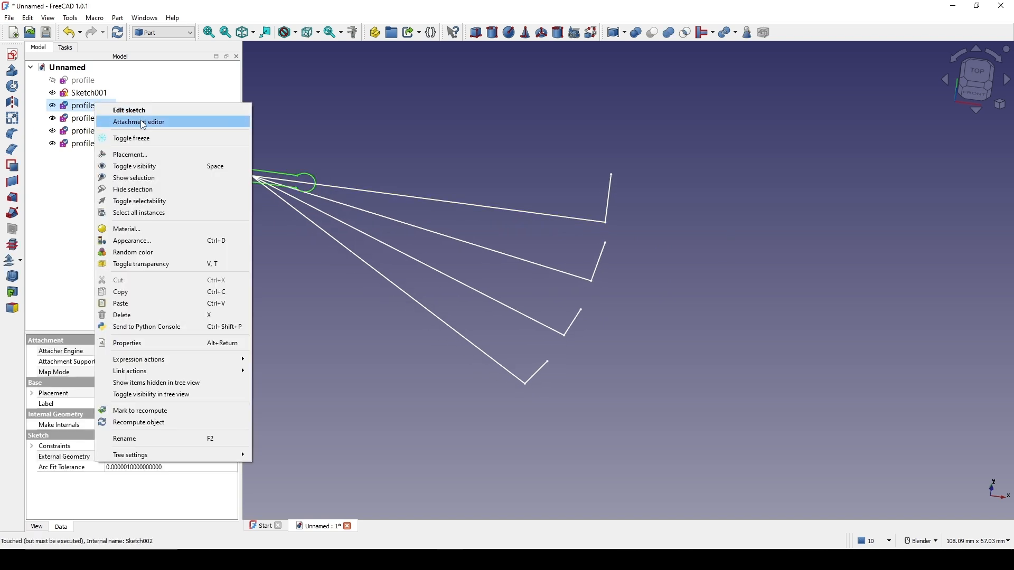
left_click(162, 121)
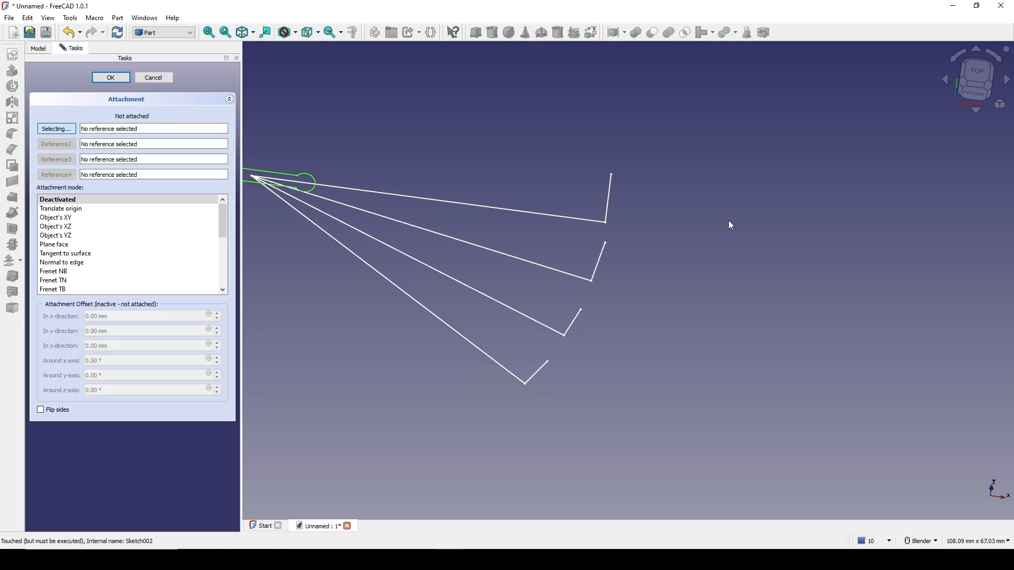
scroll(686, 219, "up", 4)
mouse_move(641, 225)
middle_mouse_down()
mouse_move(636, 199)
mouse_move(656, 251)
mouse_move(626, 252)
mouse_move(647, 262)
middle_mouse_up()
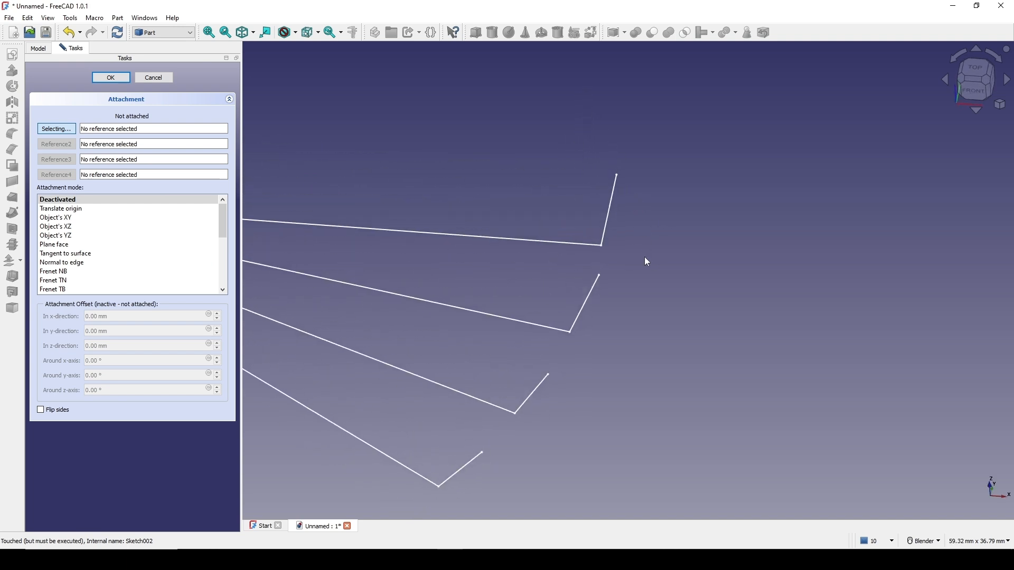
left_click(602, 249)
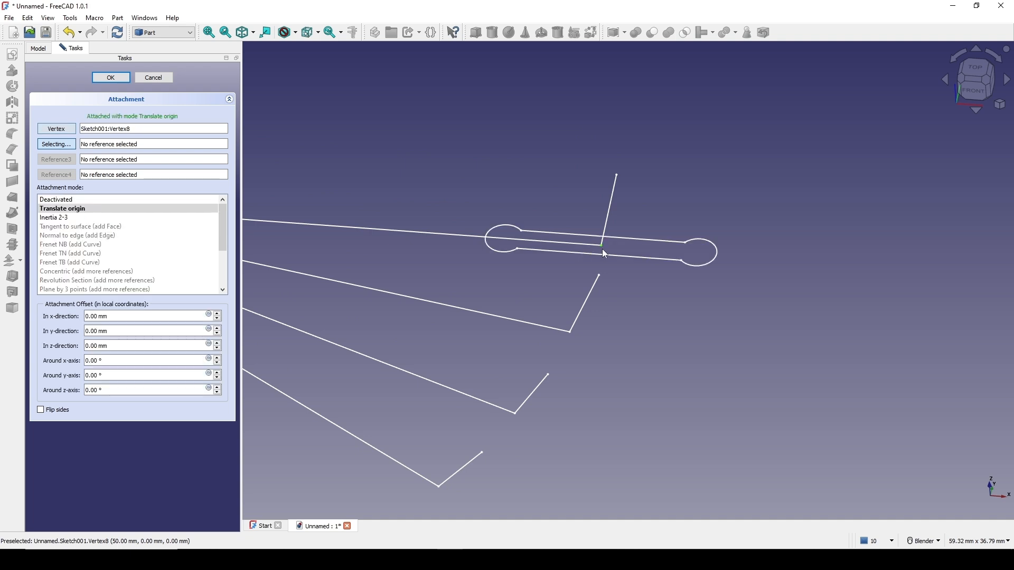
left_click(613, 210)
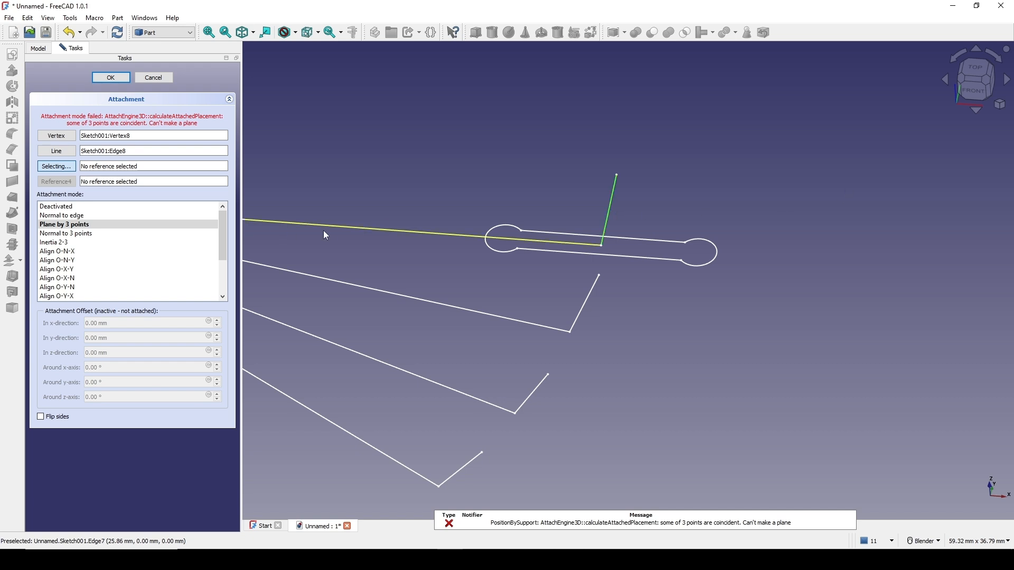
left_click(69, 216)
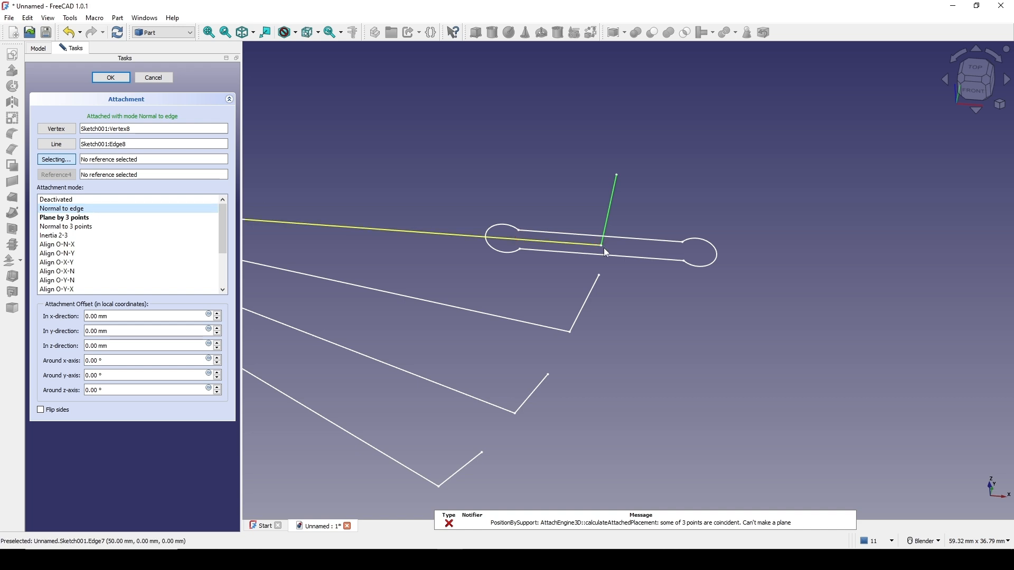
scroll(604, 249, "up", 5)
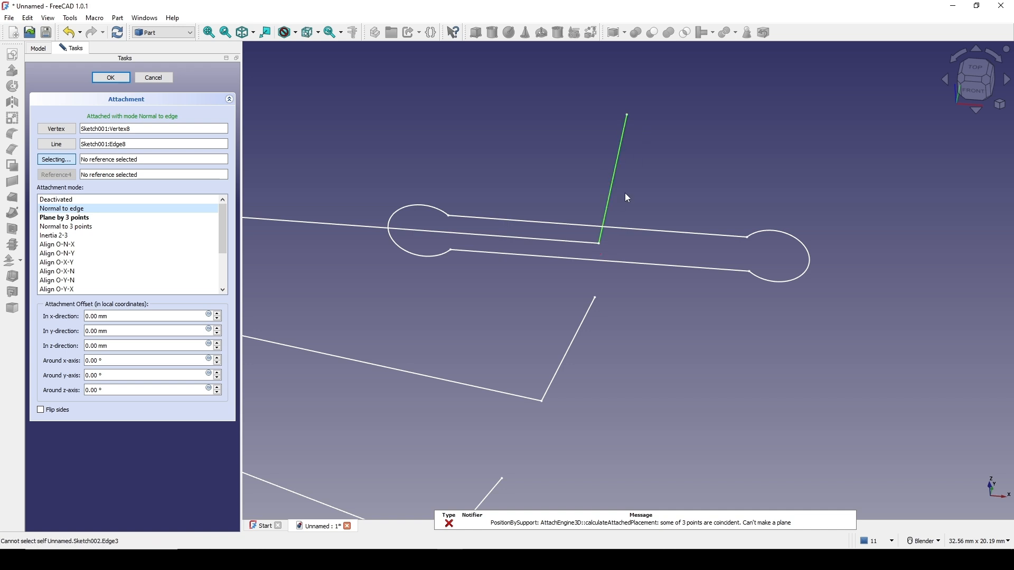
scroll(627, 224, "down", 4)
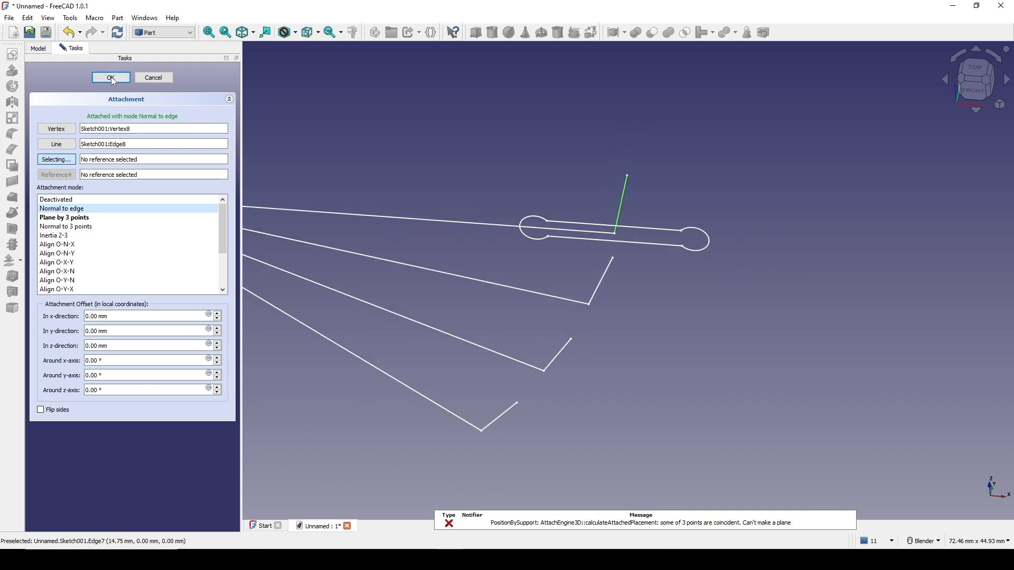
left_click(111, 77)
scroll(643, 228, "down", 2)
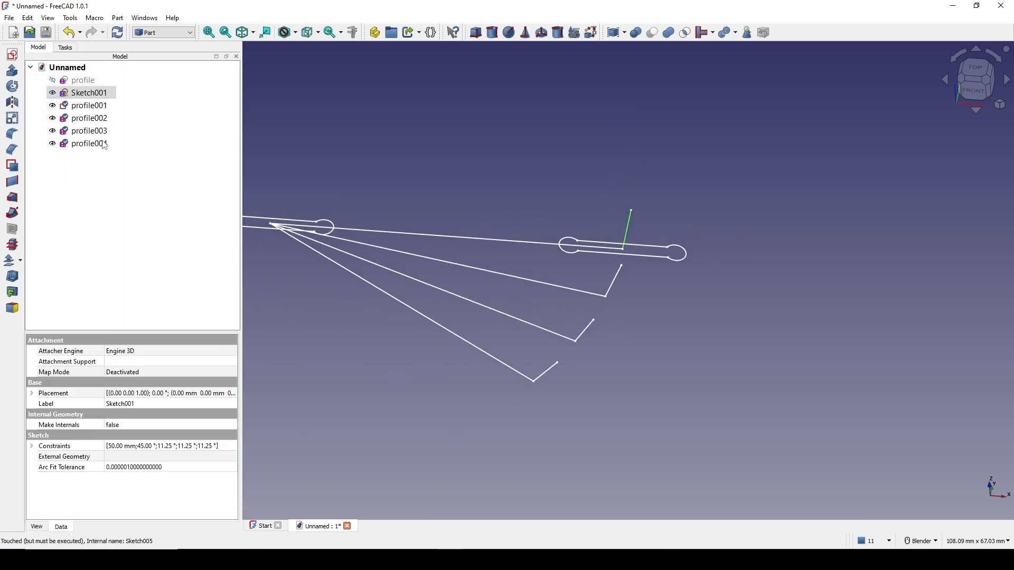
Step: Attach profile002 to the outer endpoint of the second radial line, using Normal to edge mode on its short line
left_click(89, 119)
right_click(90, 123)
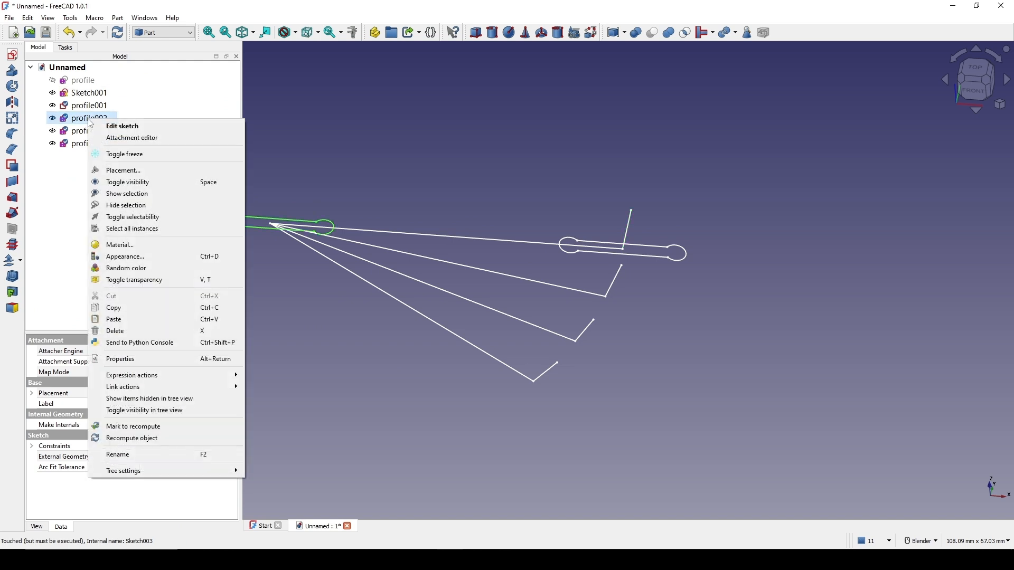
left_click(165, 139)
scroll(633, 288, "up", 4)
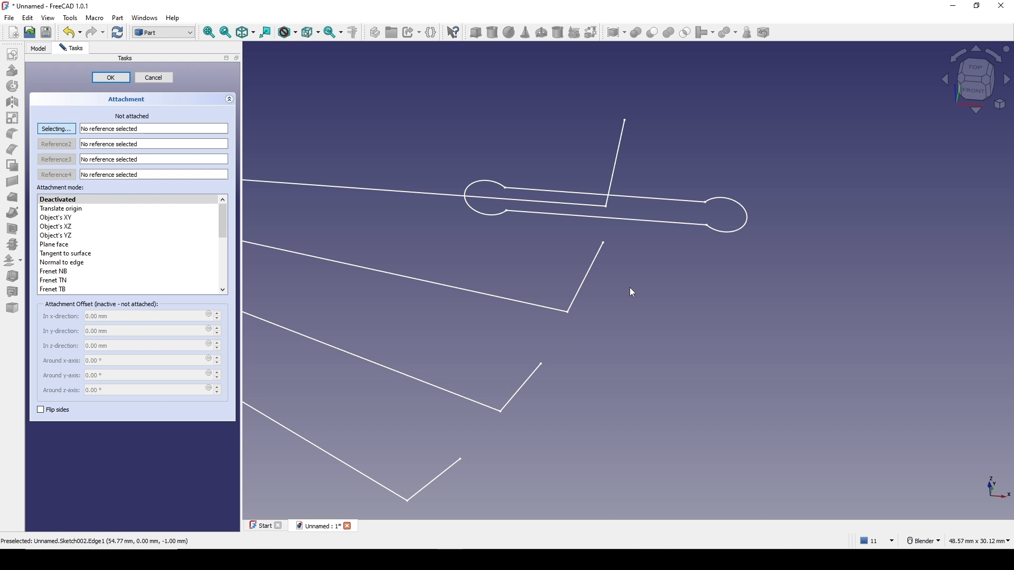
left_click(568, 314)
left_click(589, 278)
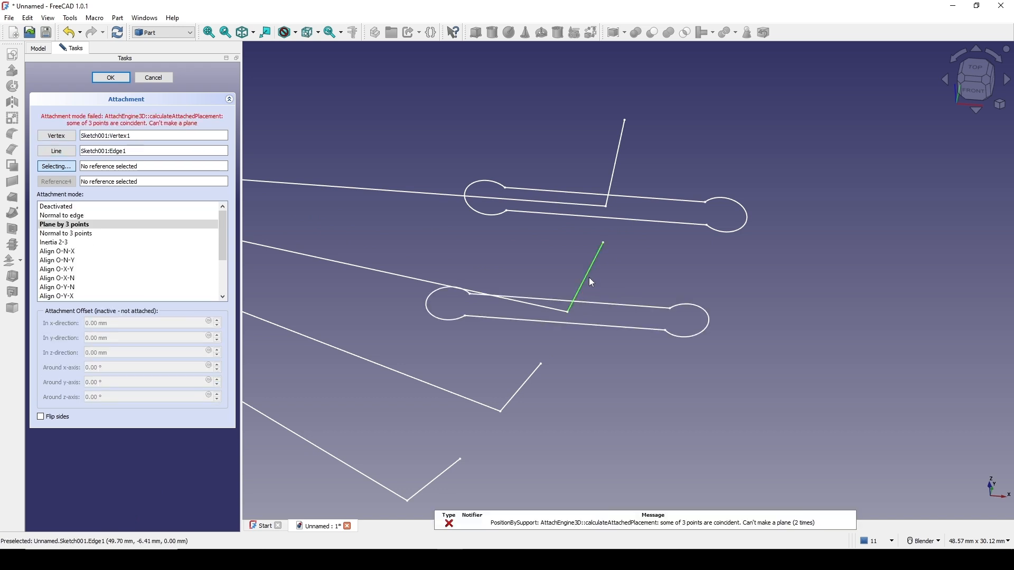
left_click(73, 217)
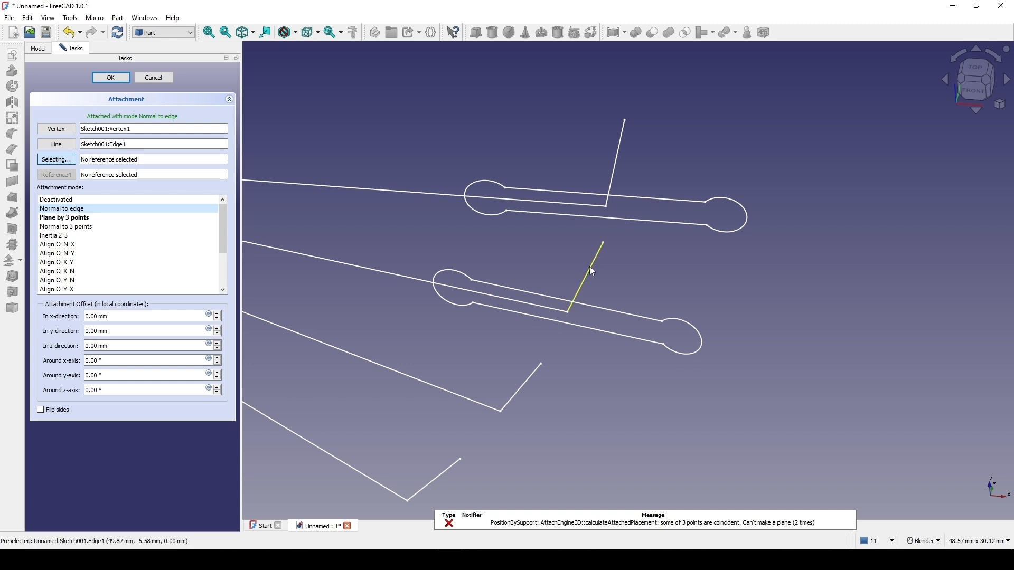
Step: Set profile002's attachment offset around the z-axis to 45° and accept the attachment
left_click(116, 391)
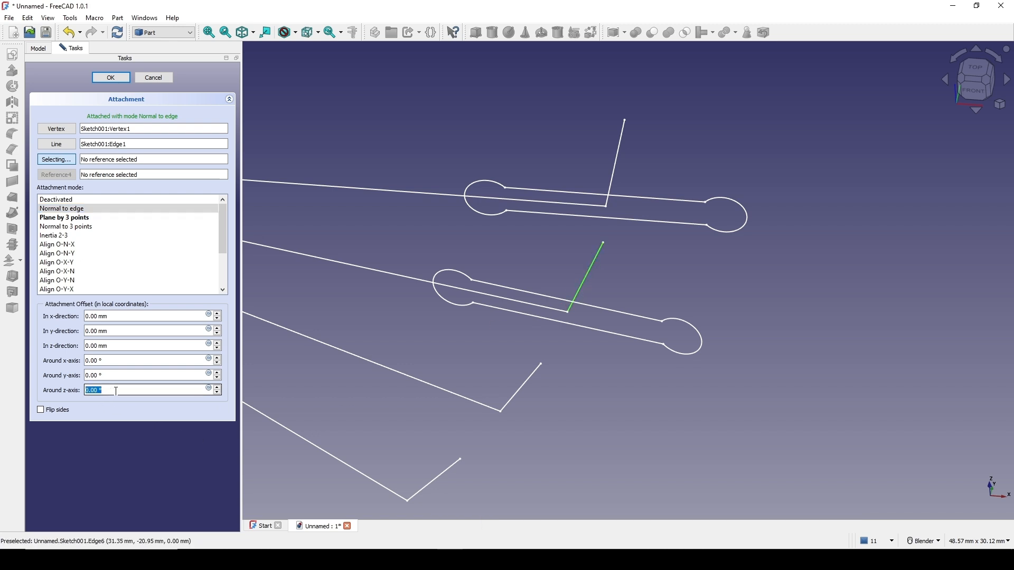
type("45")
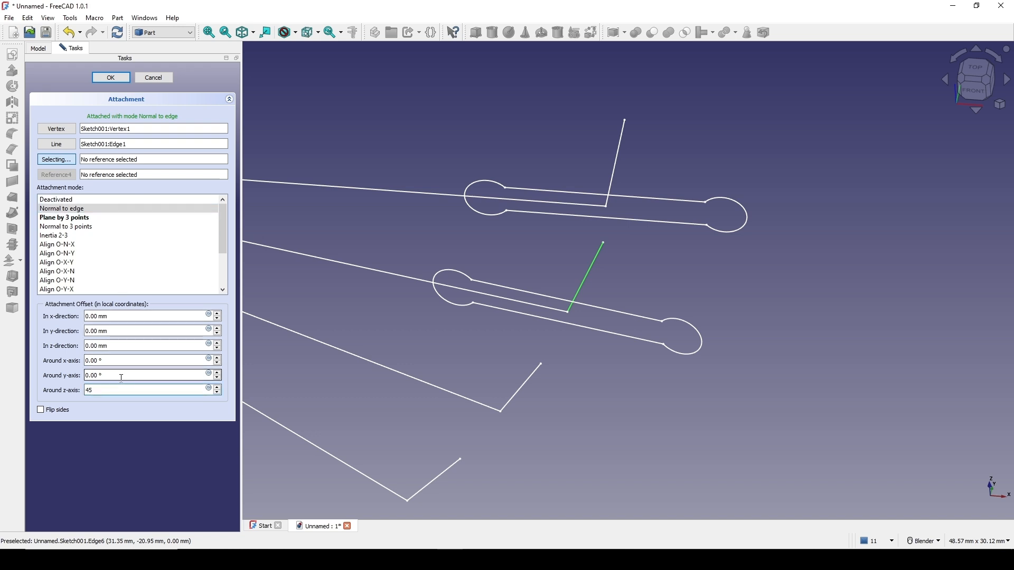
left_click(121, 375)
scroll(629, 355, "down", 3)
mouse_move(662, 334)
middle_mouse_down("shift")
mouse_move(688, 308)
mouse_move(669, 340)
middle_mouse_up("shift")
scroll(688, 308, "up", 1)
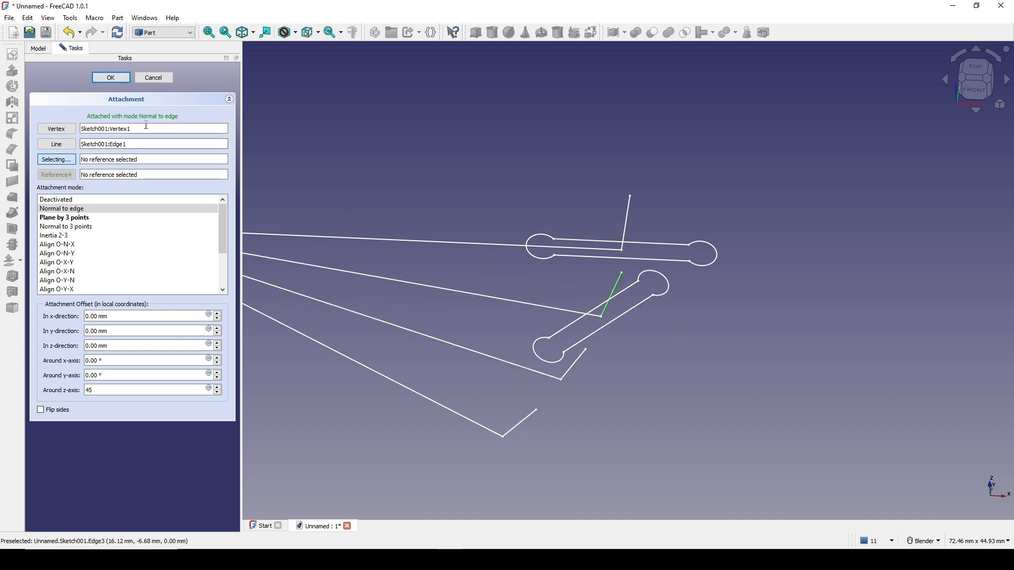
left_click(119, 77)
scroll(537, 226, "down", 2)
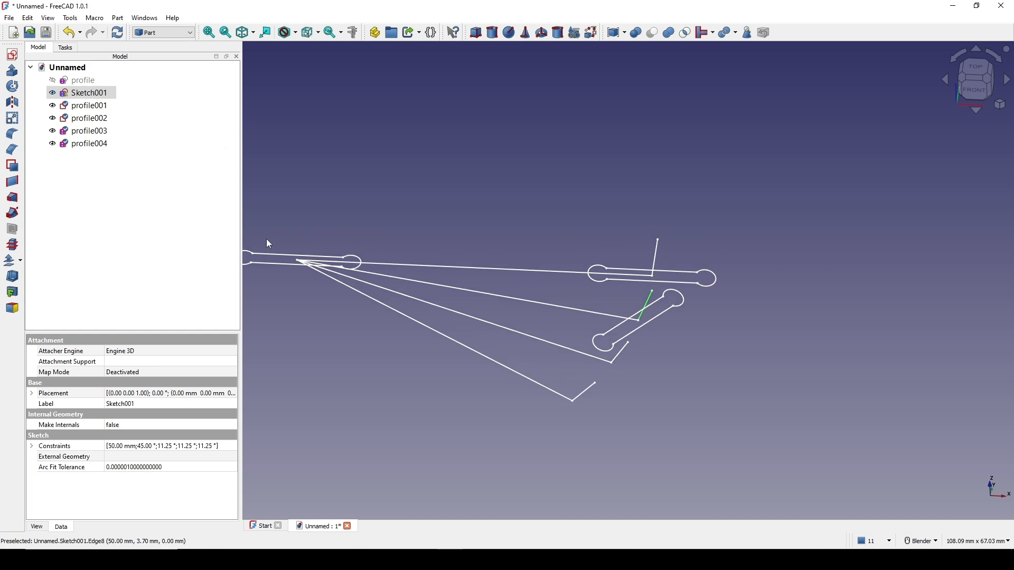
Step: Attach profile003 to the outer endpoint of the third radial line, using Normal to edge mode on its short line
left_click(93, 132)
right_click(94, 133)
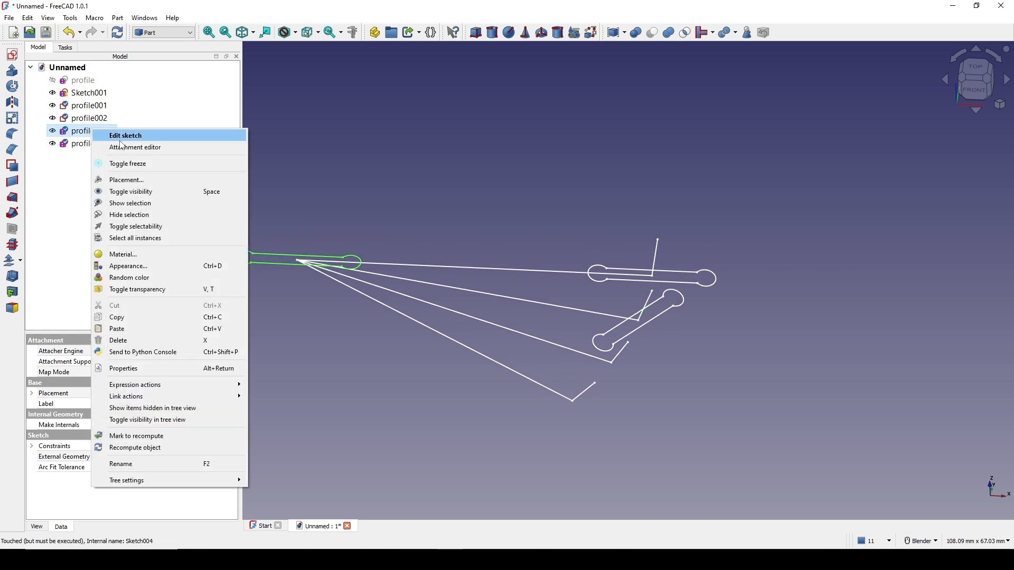
left_click(127, 136)
scroll(713, 351, "up", 3)
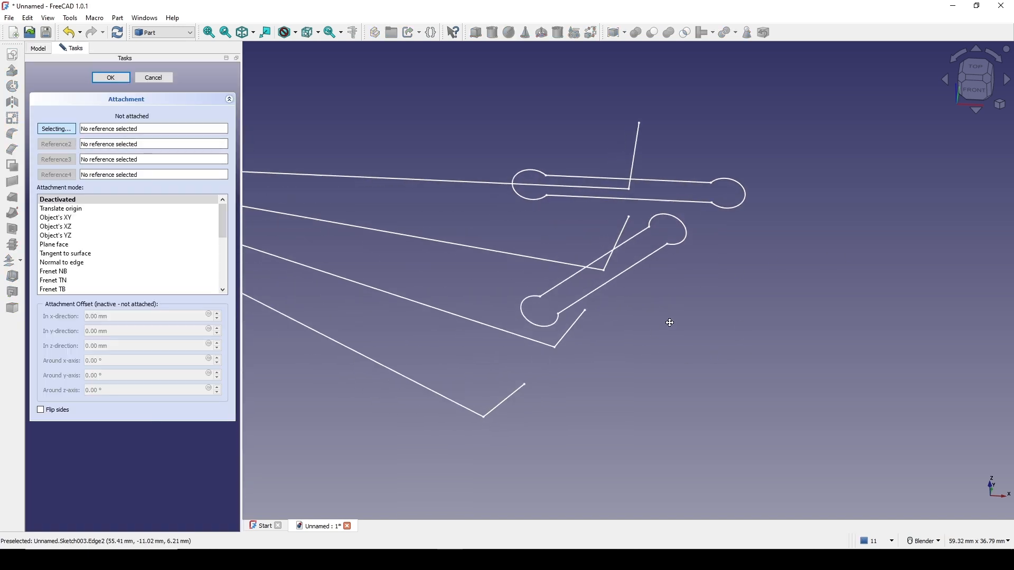
left_click(555, 349)
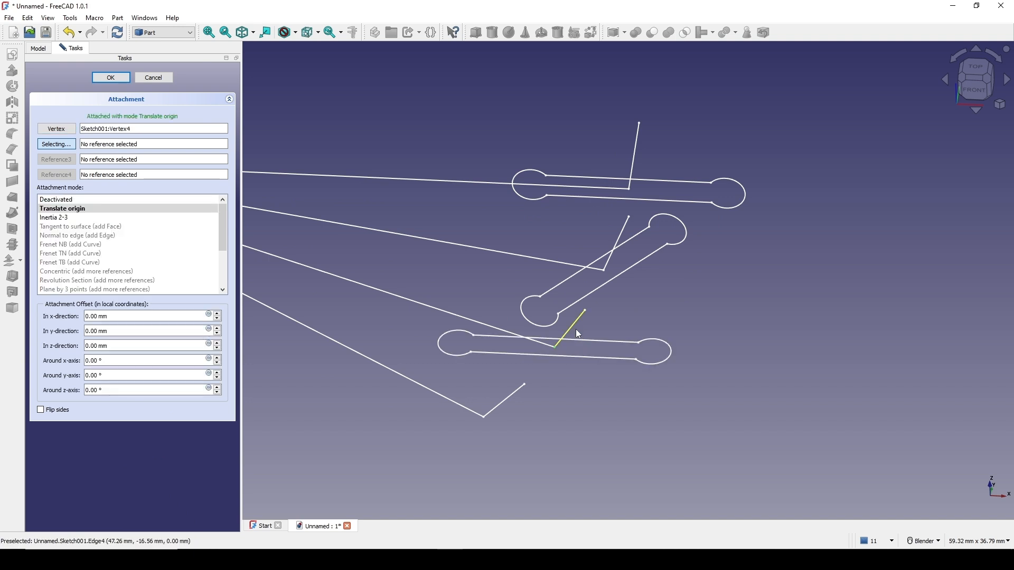
left_click(575, 329)
left_click(77, 217)
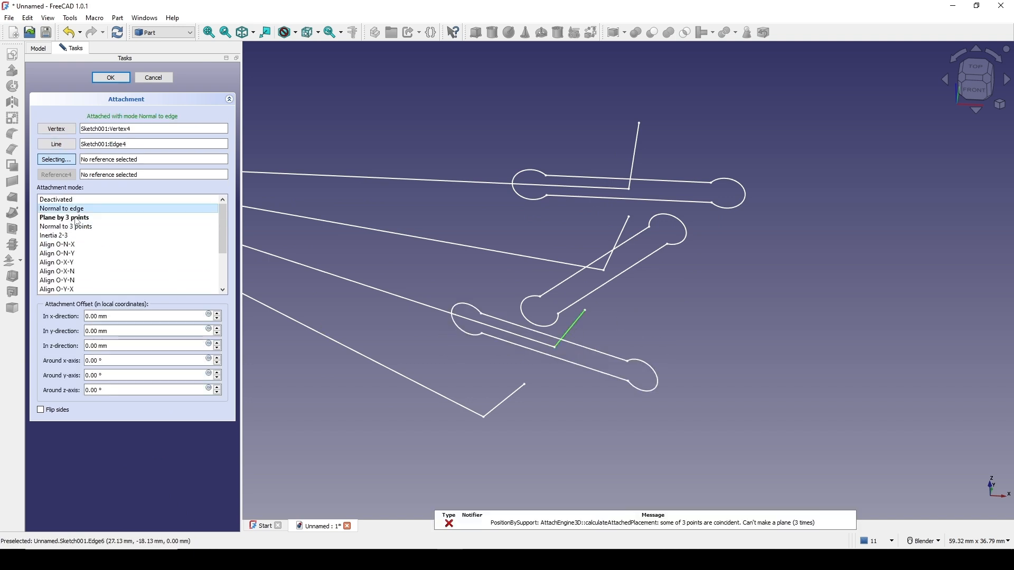
Step: Set profile003's attachment offset around the z-axis to 90° and accept the attachment
left_click(125, 391)
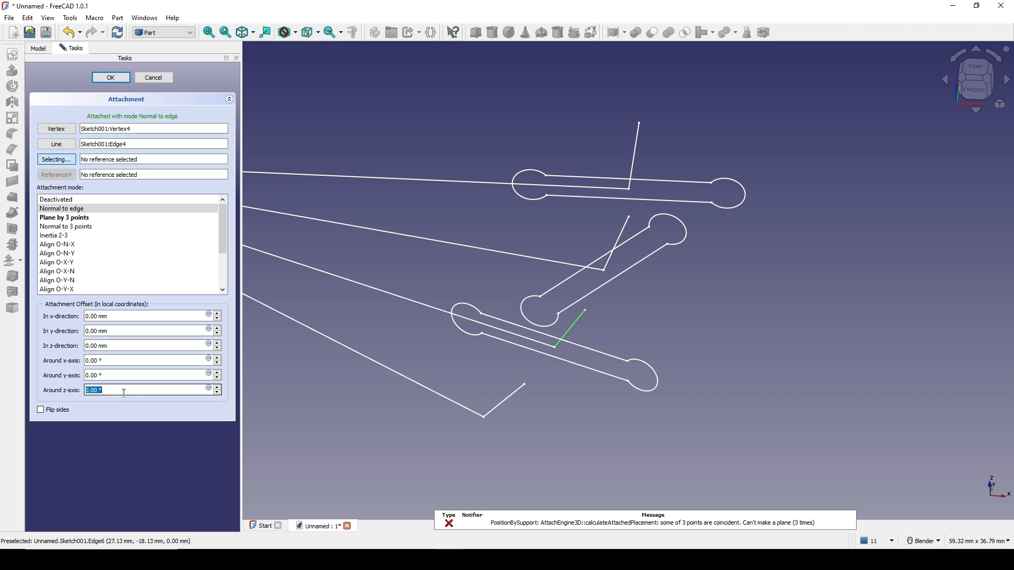
type("90")
left_click(102, 376)
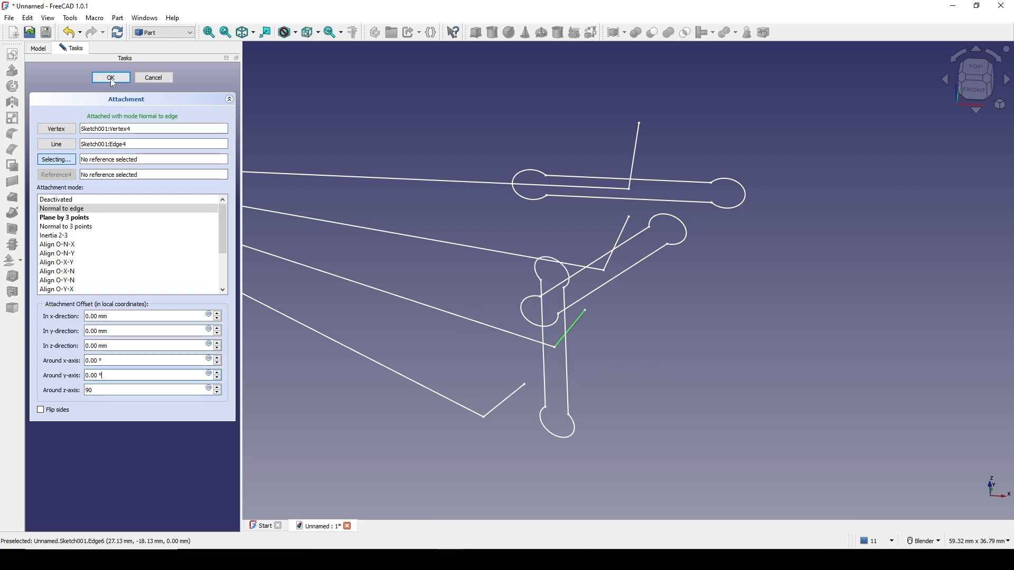
left_click(111, 78)
scroll(646, 285, "down", 2)
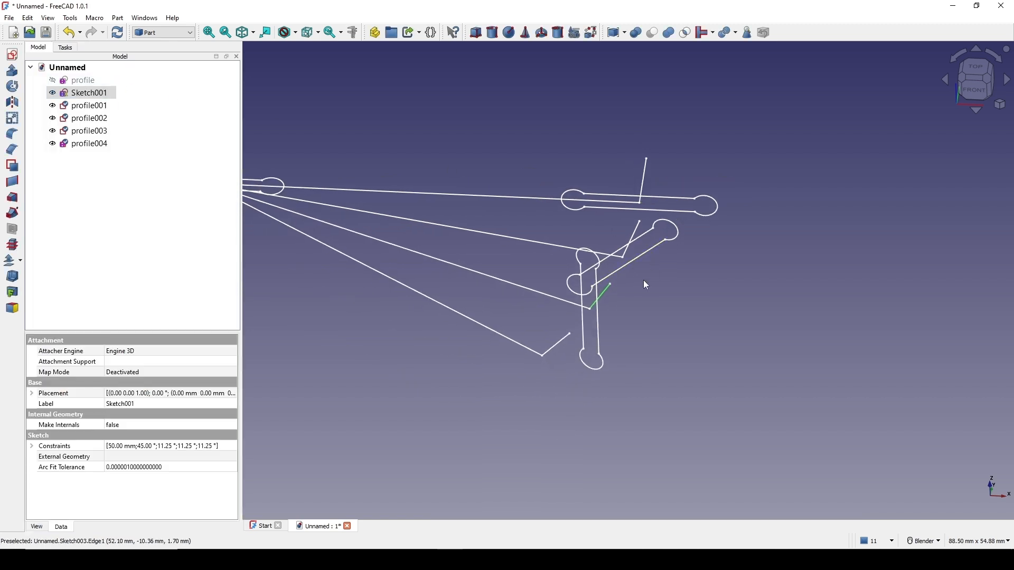
Step: Attach profile004 to the outer endpoint of the fourth radial line, using Normal to edge mode on its short line
left_click(87, 143)
right_click(88, 142)
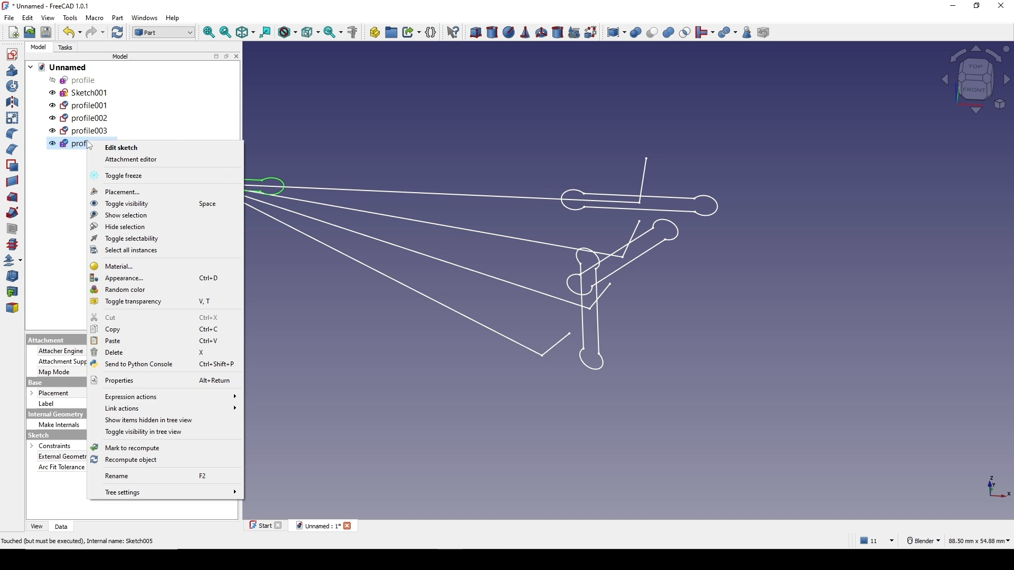
left_click(122, 159)
scroll(549, 370, "up", 2)
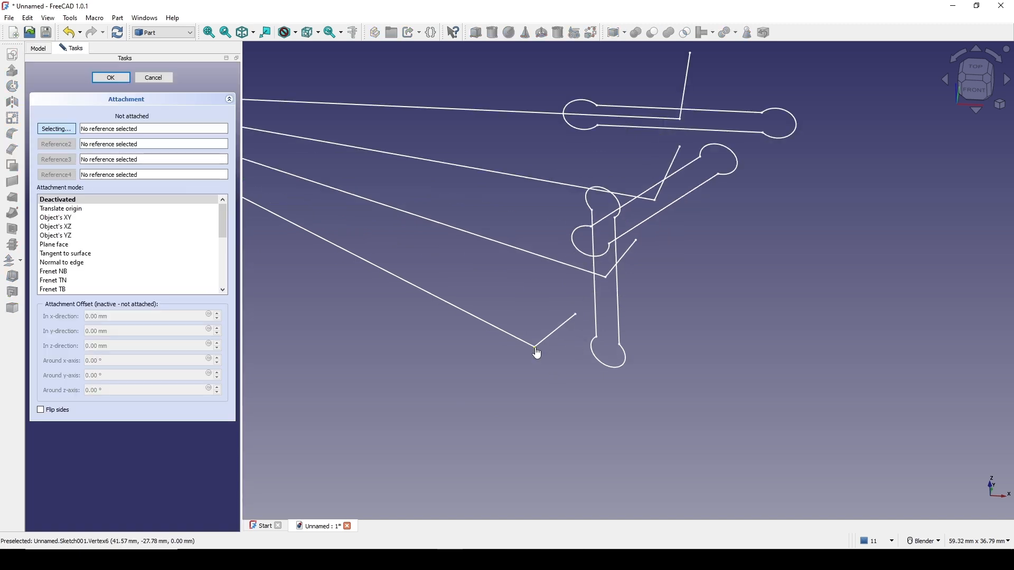
left_click(537, 352)
left_click(563, 328)
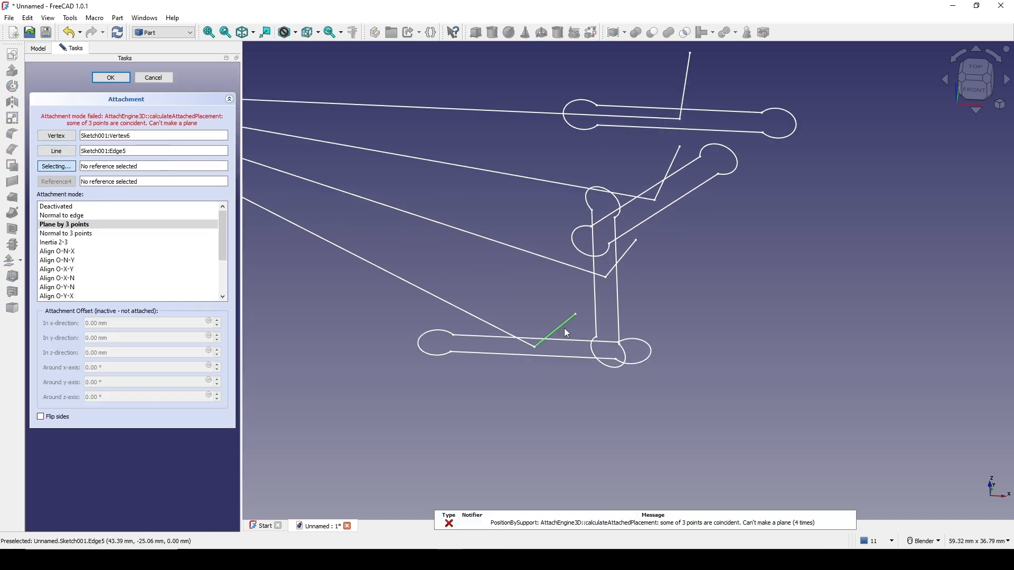
left_click(116, 215)
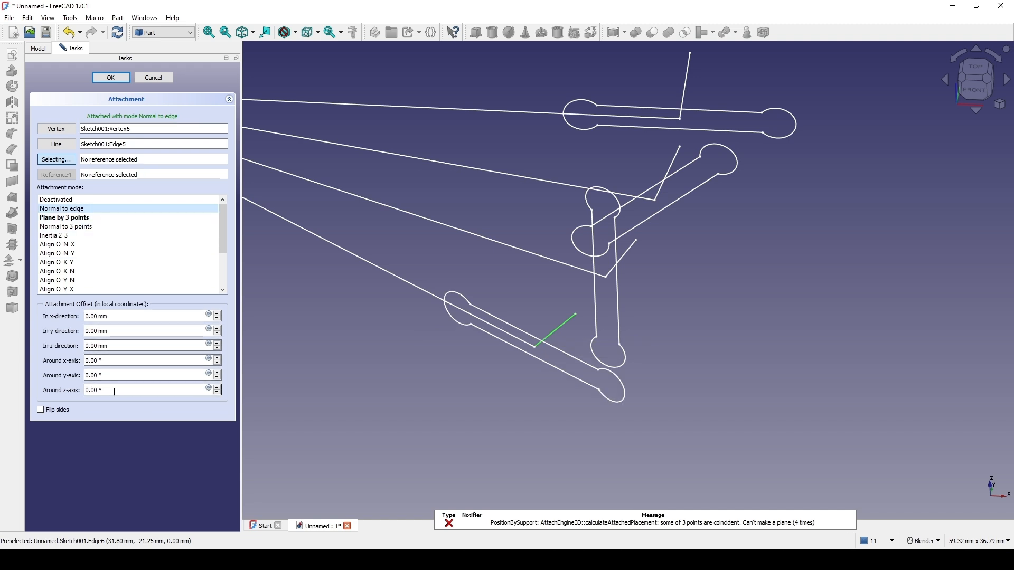
Step: Set profile004's attachment offset around the z-axis to -45° and accept the attachment
left_click(115, 391)
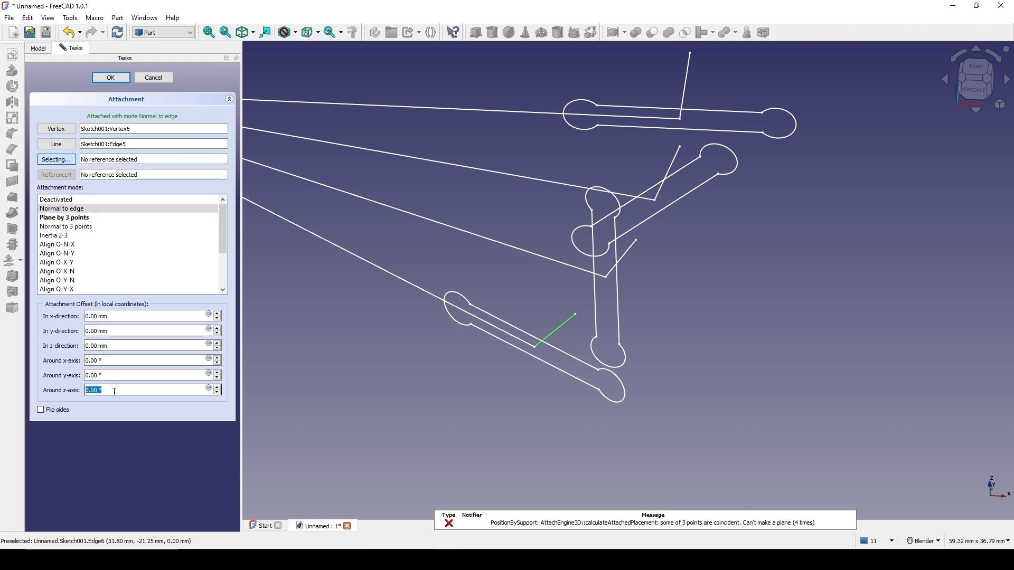
type("-45")
left_click(115, 375)
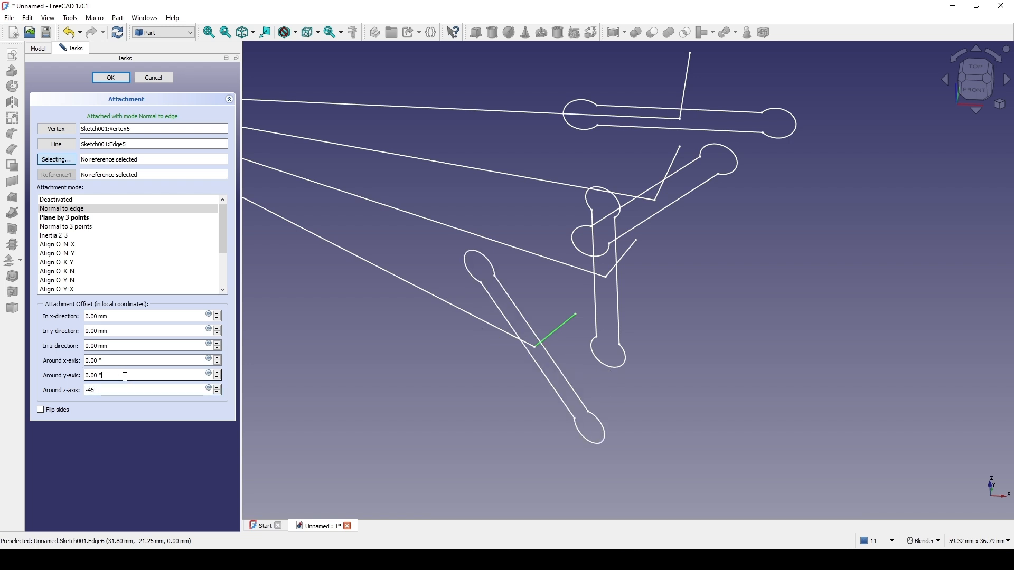
left_click(126, 80)
Step: Hide the layout sketch Sketch001 so that only the four attached profiles are displayed
scroll(603, 265, "down", 3)
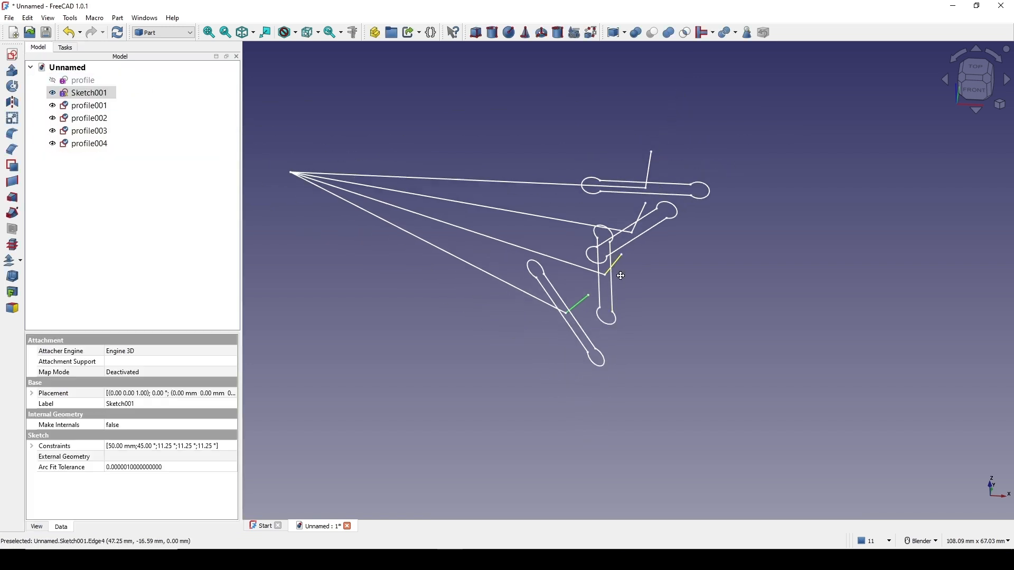
middle_click_drag(605, 266, 604, 306, "shift")
left_click(727, 312)
mouse_move(726, 314)
middle_mouse_down()
mouse_move(698, 326)
mouse_move(694, 360)
mouse_move(695, 350)
middle_mouse_up()
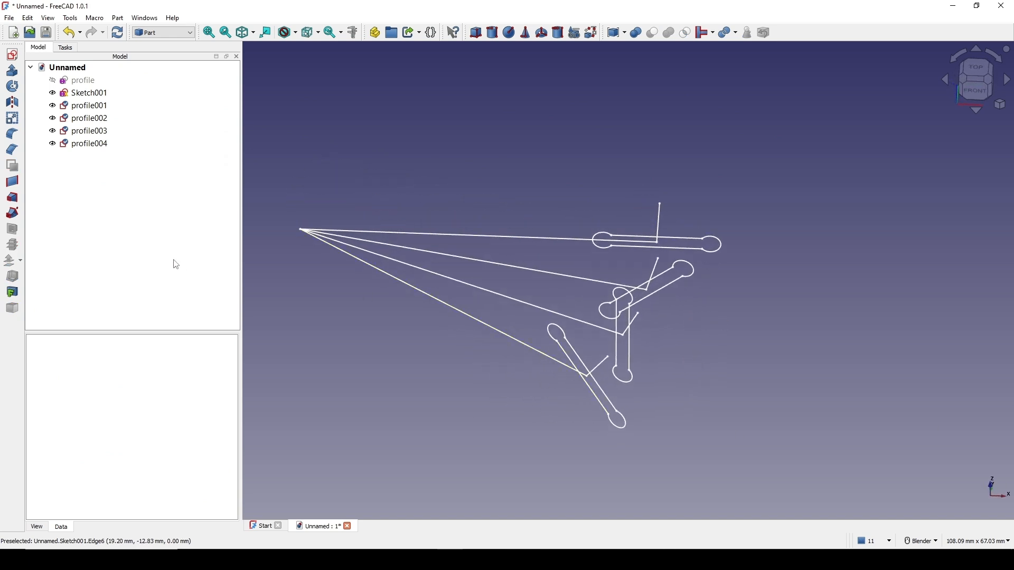
left_click(94, 98)
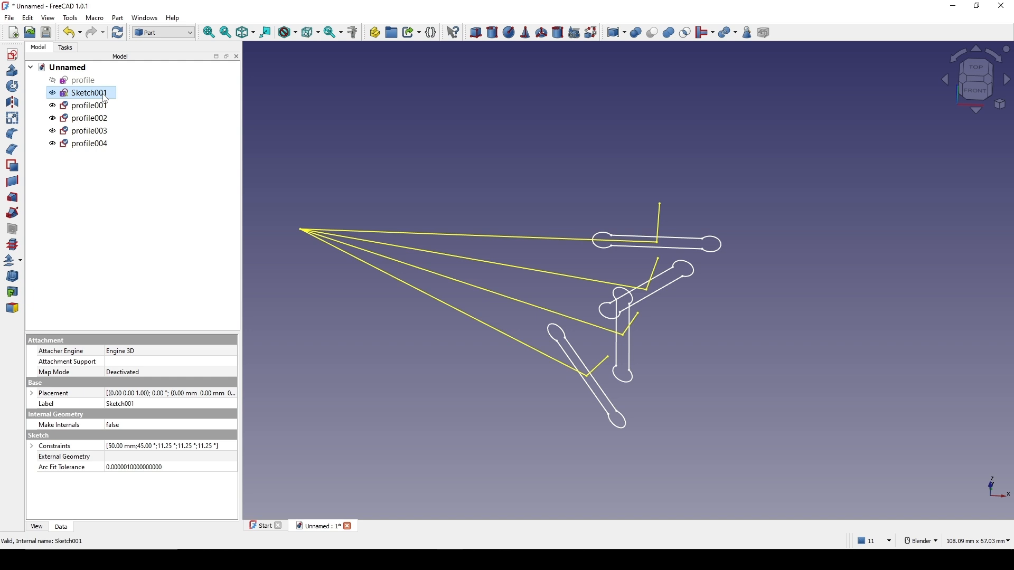
key("space")
Step: Set the view to the top orientation and switch to the Draft workbench
middle_click_drag(689, 327, 642, 320)
scroll(654, 319, "up", 1)
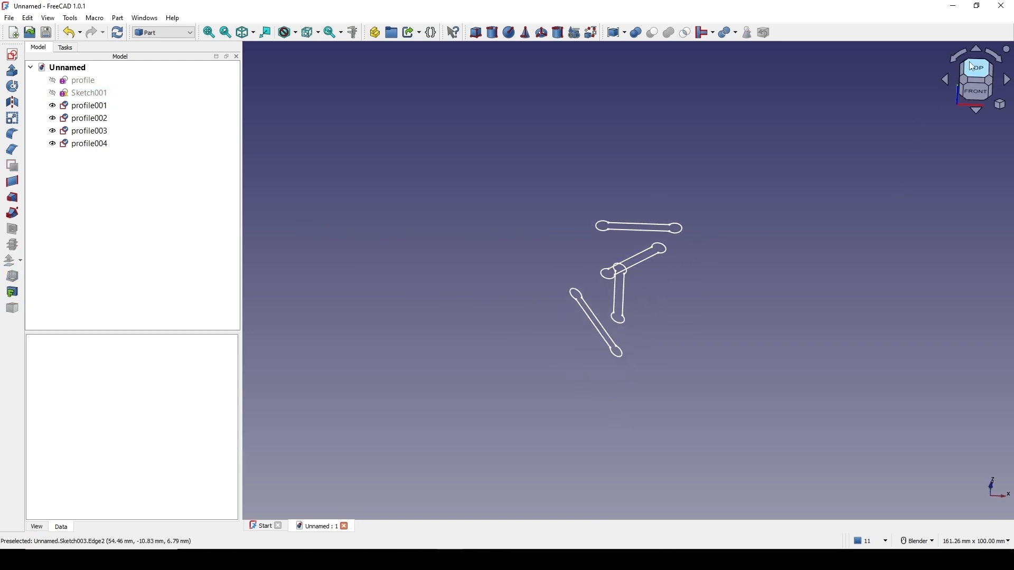
left_click(972, 66)
mouse_move(704, 307)
middle_mouse_down("shift")
mouse_move(734, 207)
mouse_move(747, 219)
mouse_move(730, 247)
middle_mouse_up("shift")
left_click(672, 235)
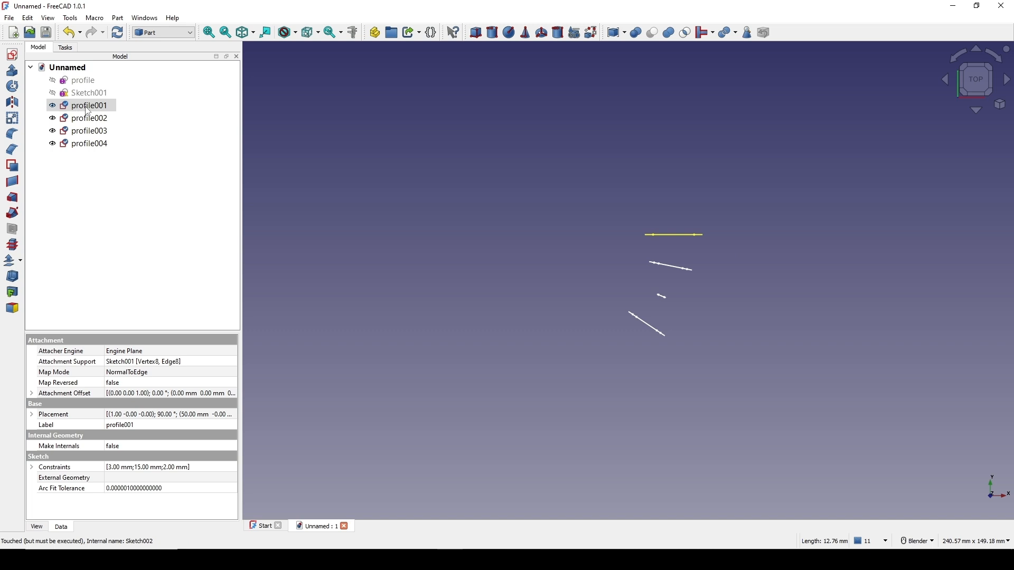
left_click(161, 33)
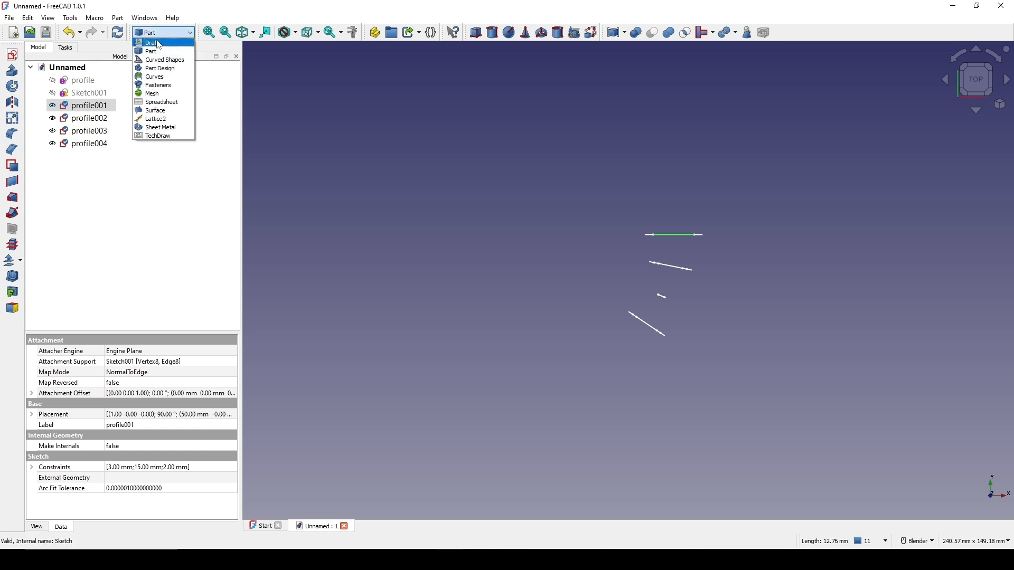
left_click(155, 43)
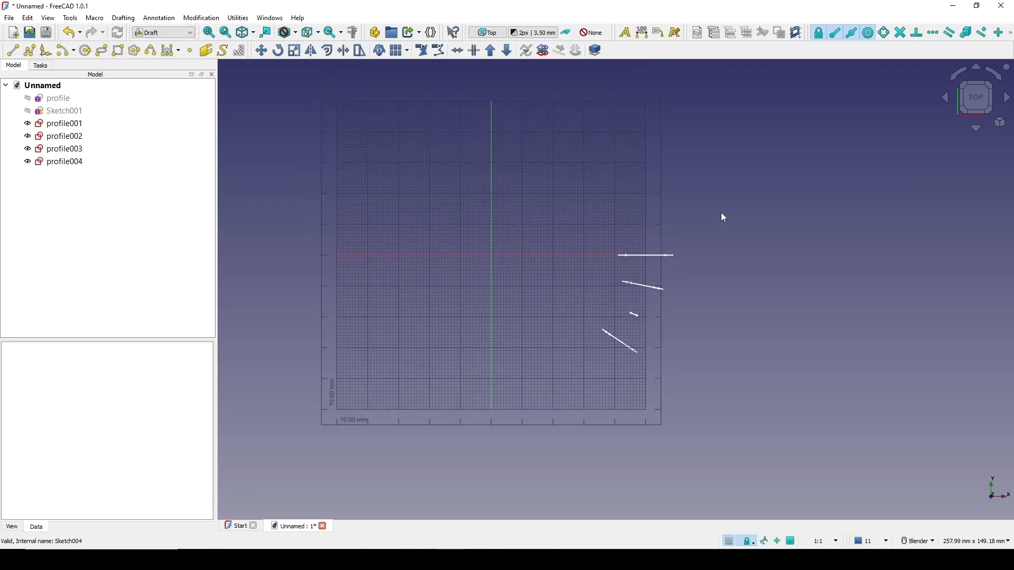
Step: Create a polar array of profile001 with 8 elements over 360° around the origin
middle_click_drag(629, 206, 622, 205, "shift")
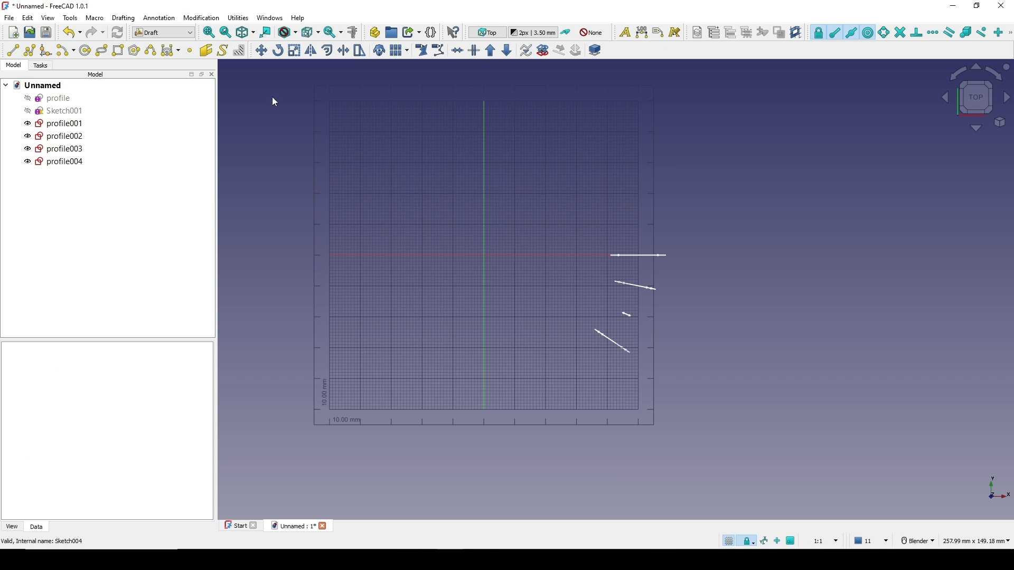
left_click(68, 124)
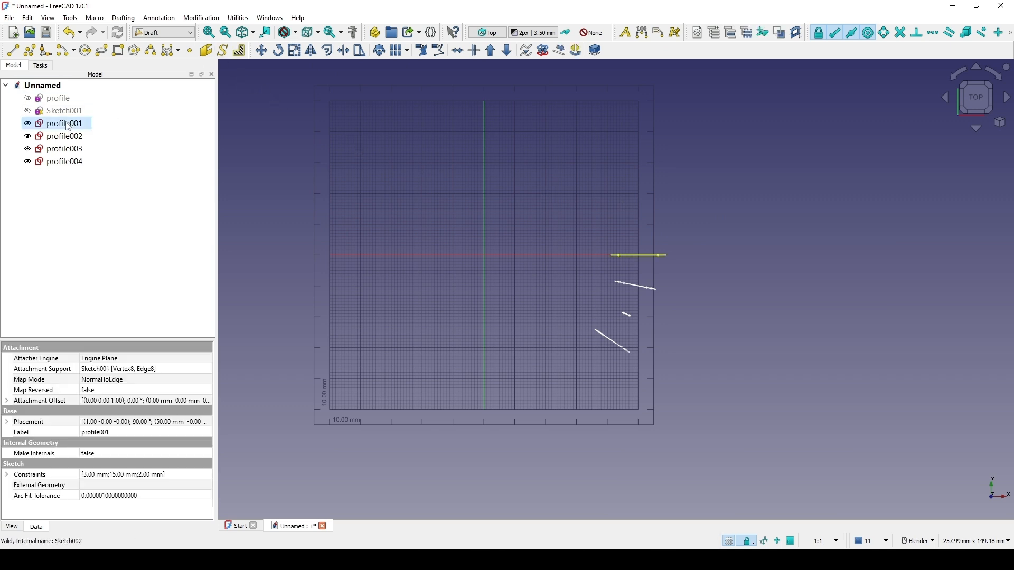
left_click(203, 18)
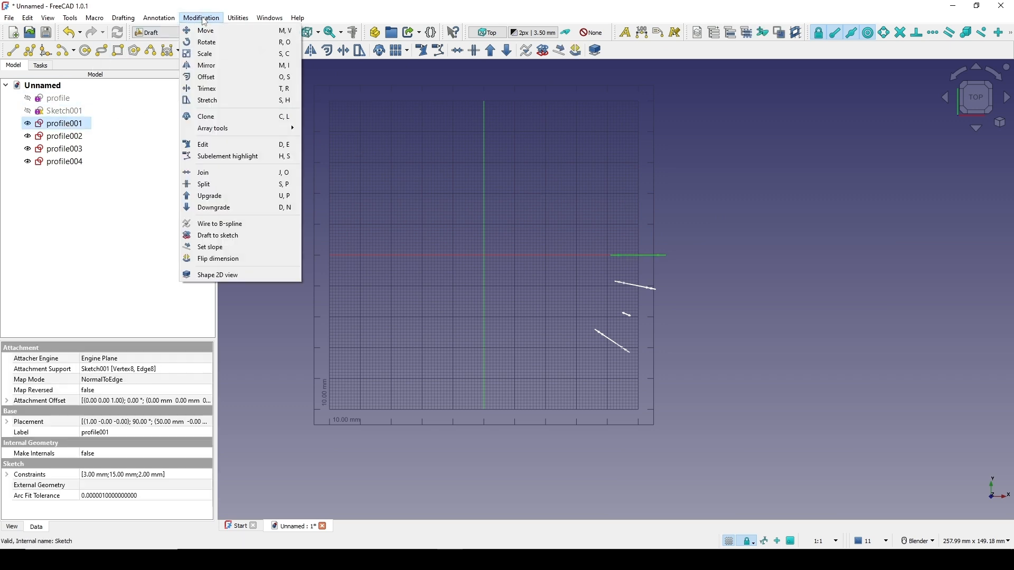
mouse_move(211, 128)
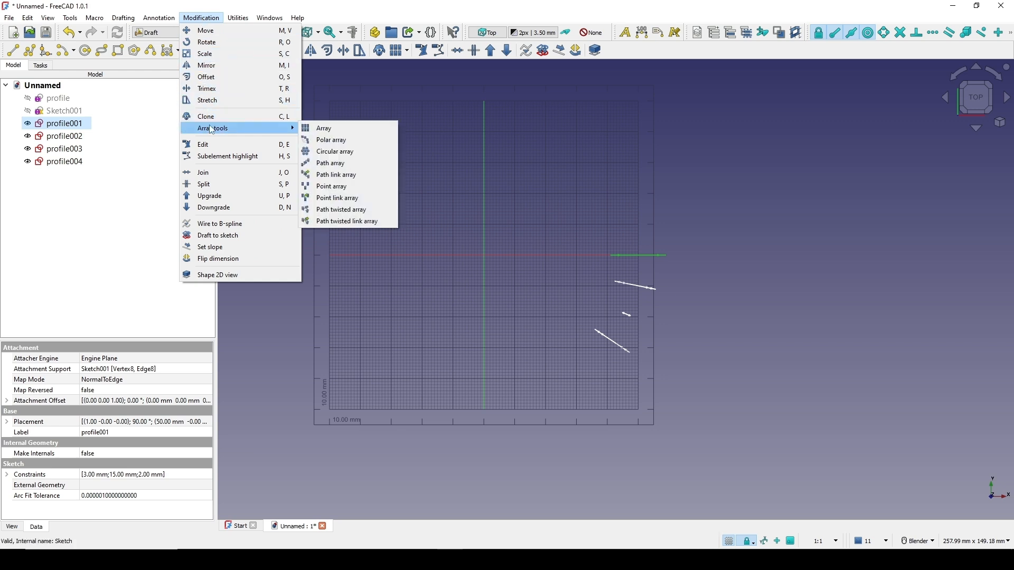
left_click(364, 141)
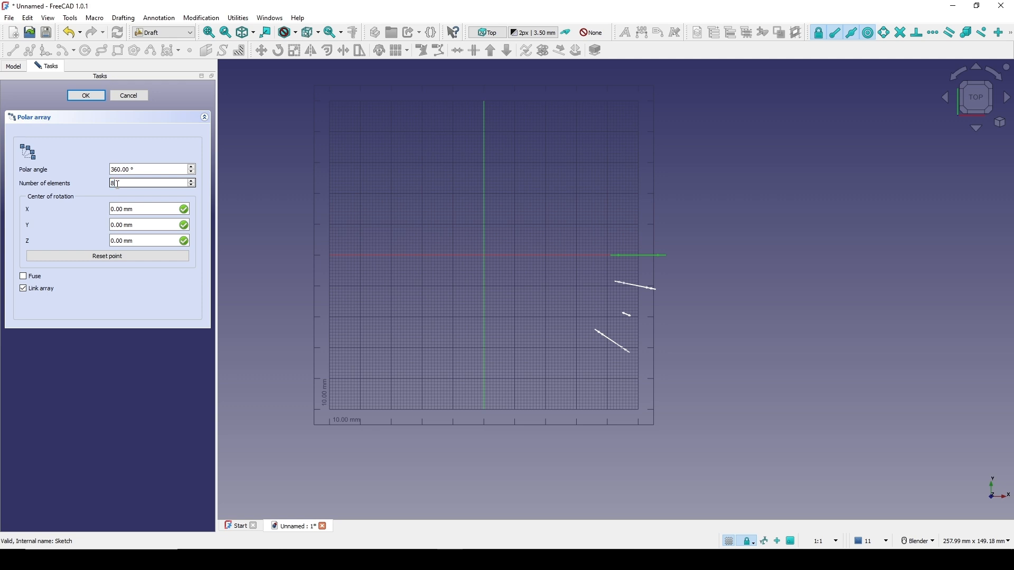
left_click(98, 96)
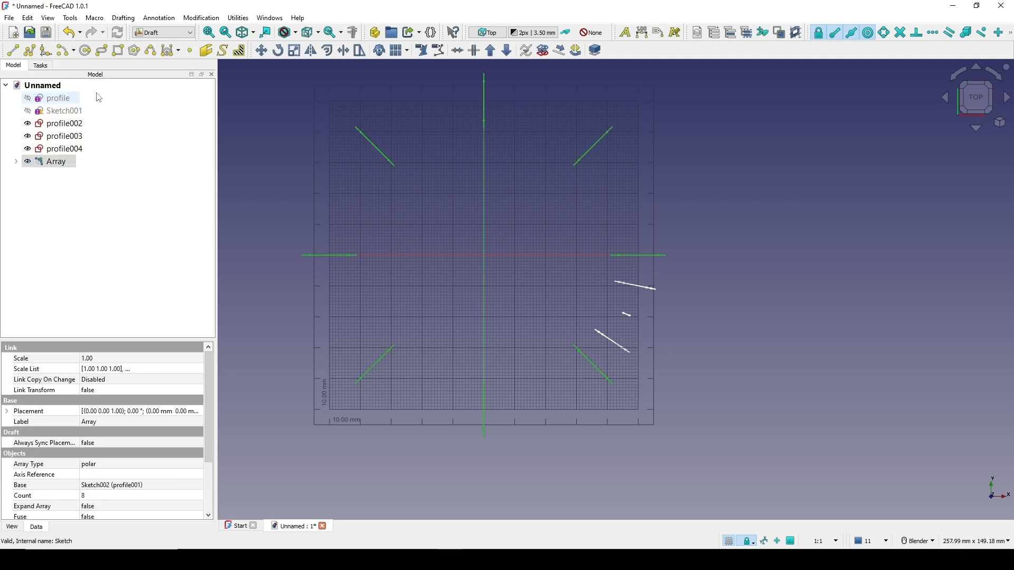
Step: Create a polar array of profile002 with 8 elements over 360° around the origin
middle_click_drag(556, 317, 570, 294, "shift")
middle_click_drag(586, 320, 581, 280)
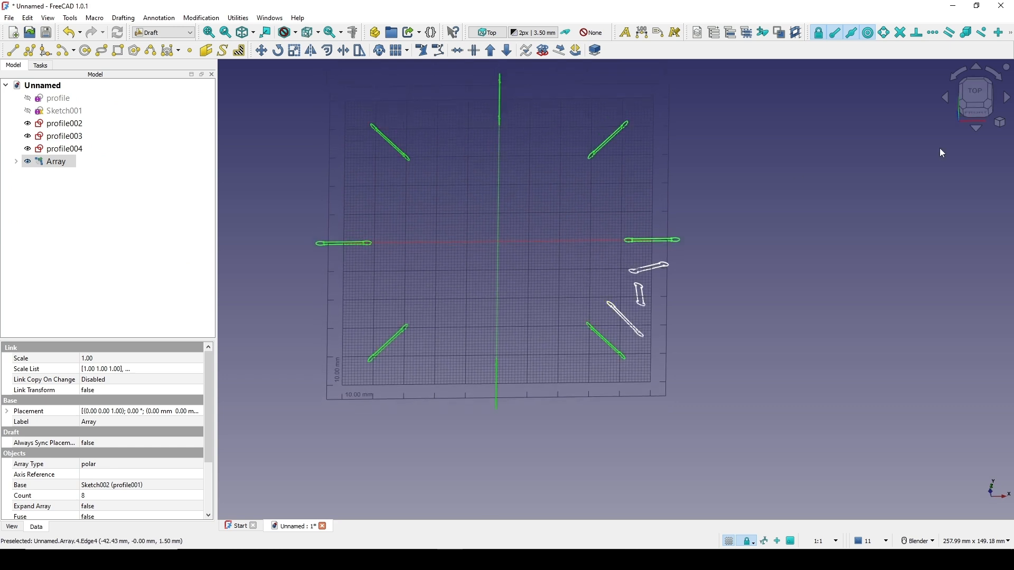
left_click(977, 91)
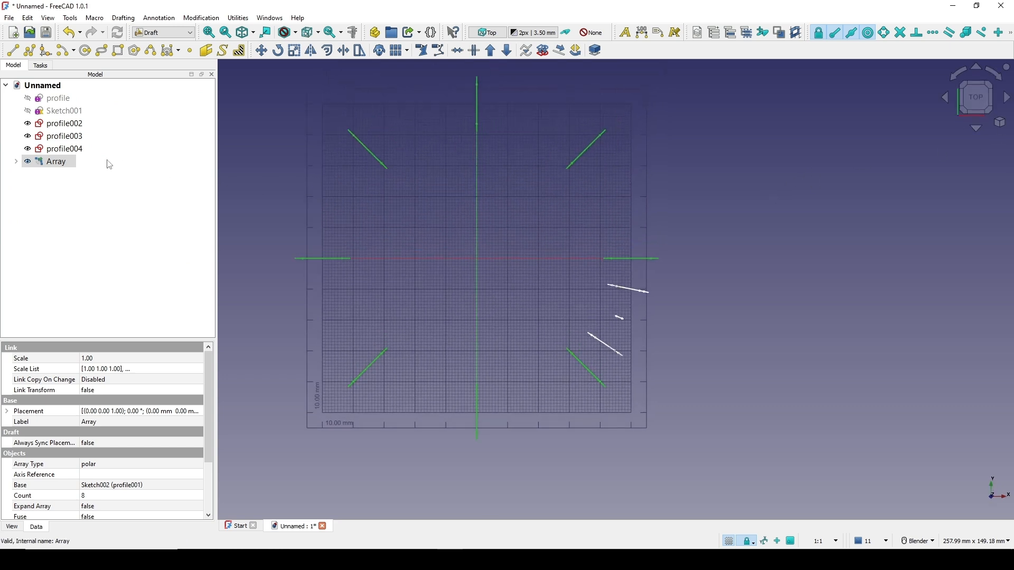
left_click(76, 129)
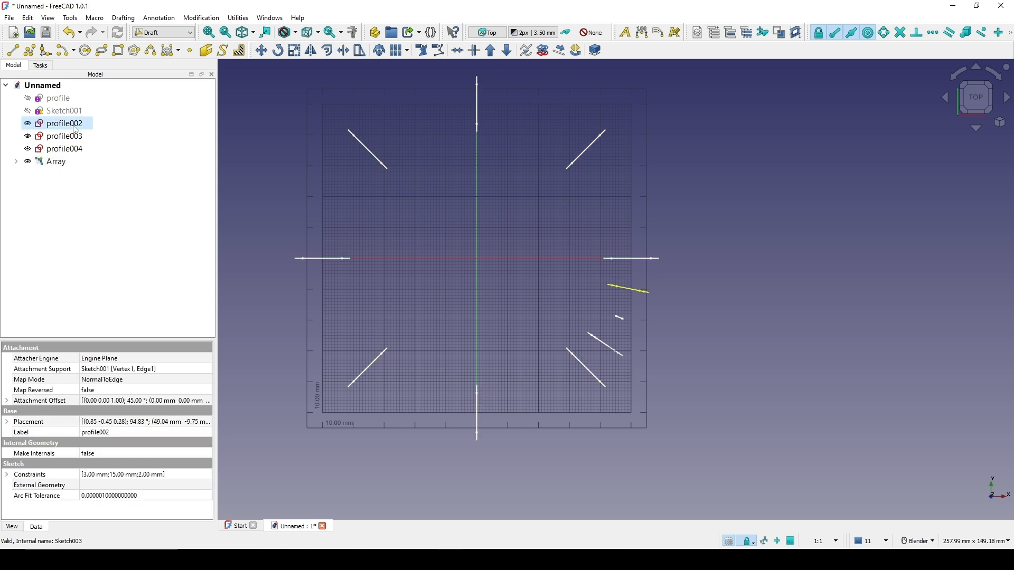
left_click(201, 18)
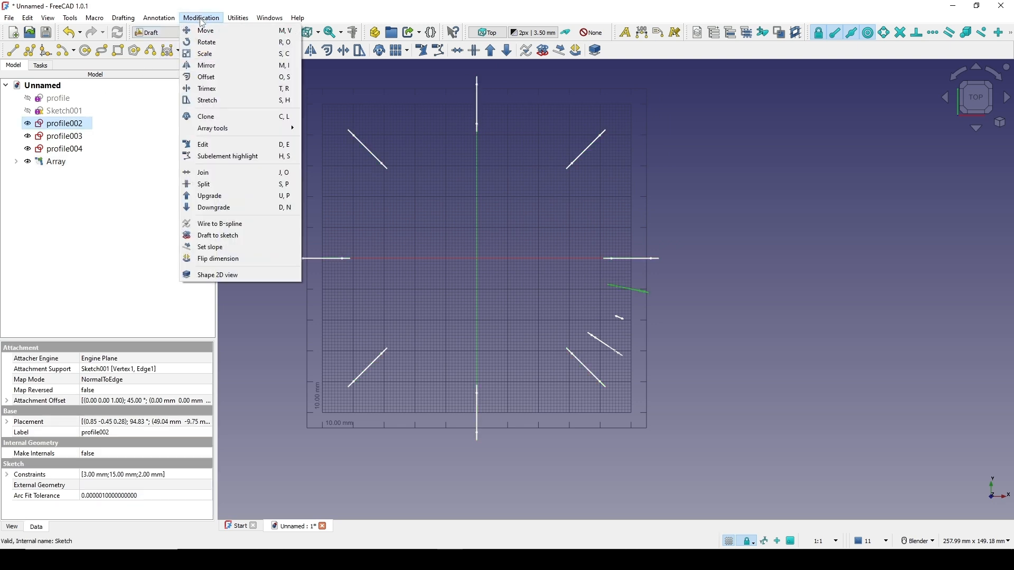
mouse_move(237, 129)
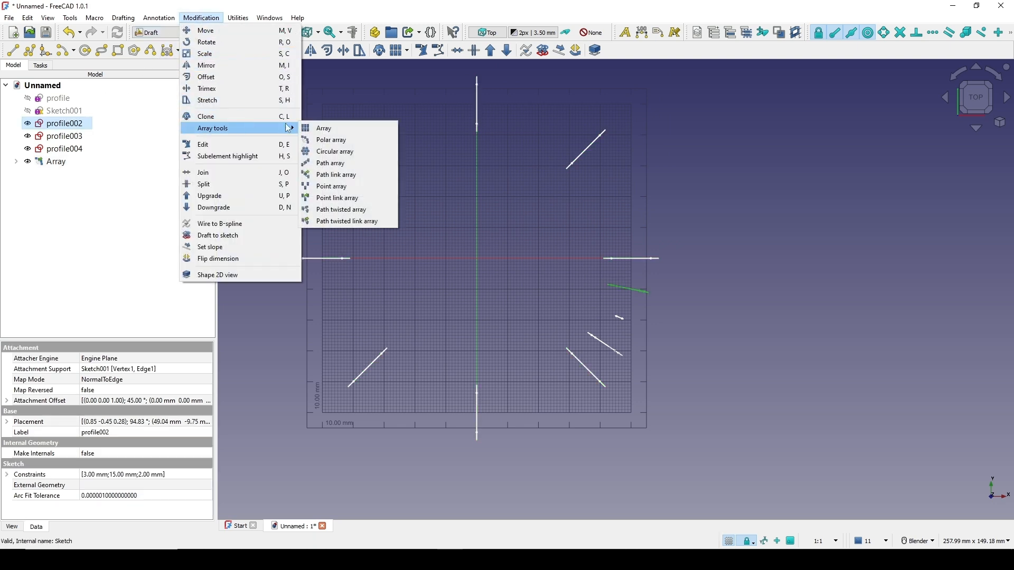
left_click(350, 139)
left_click(125, 185)
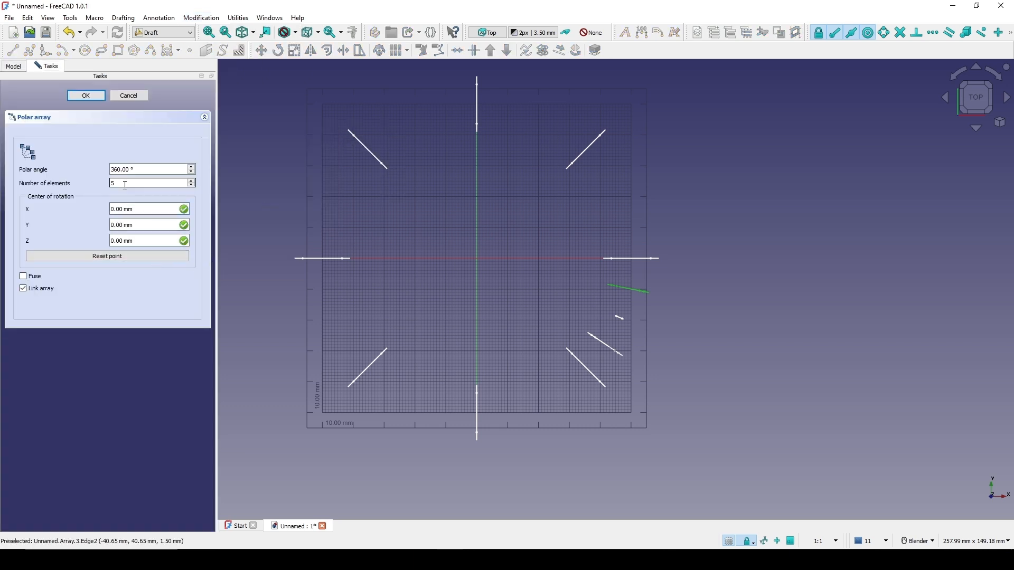
double_click(125, 185)
type("8")
left_click(87, 95)
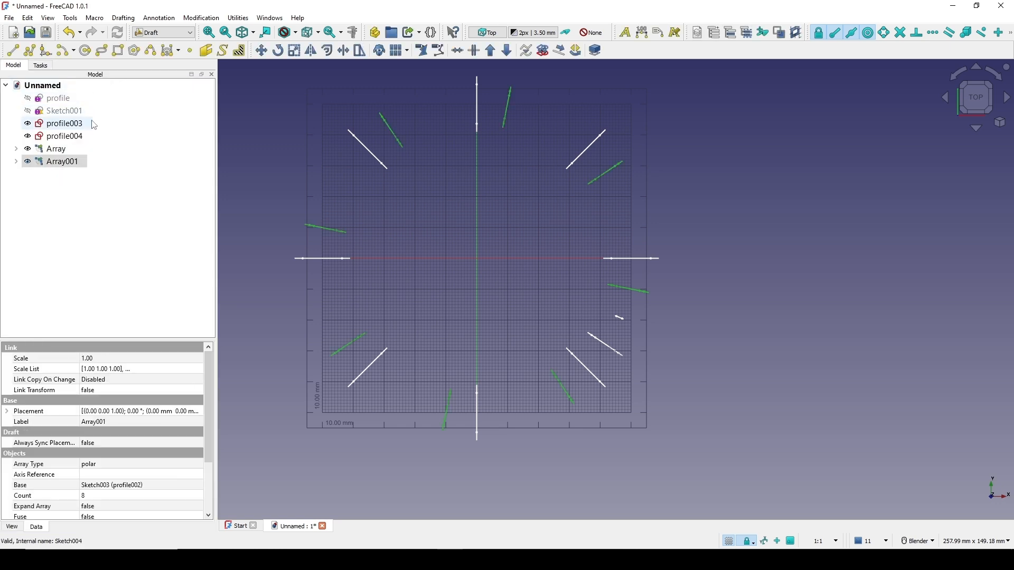
Step: Create a polar array of profile003 with 8 elements over 360°, resetting the rotation center to the origin
left_click(77, 126)
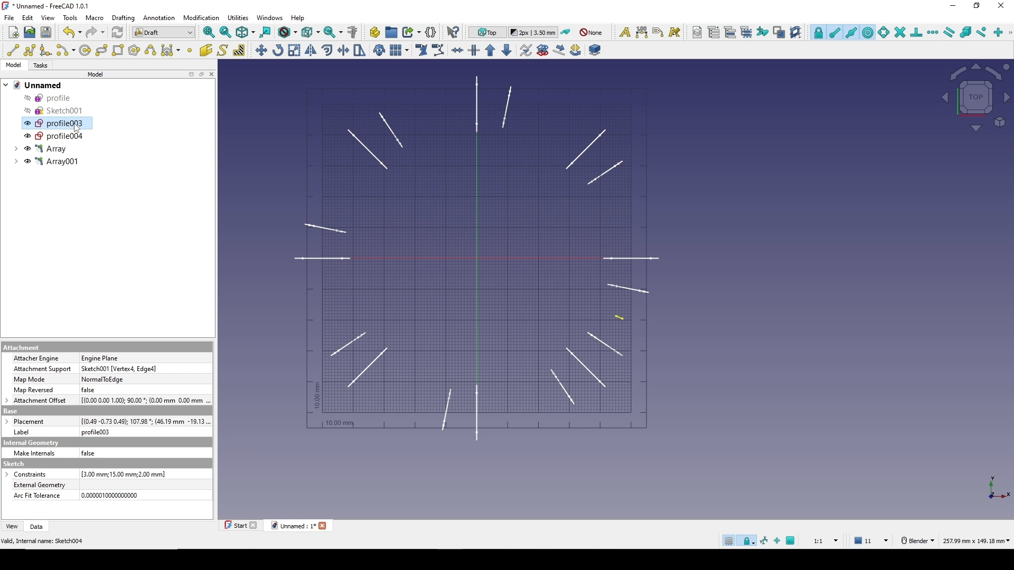
left_click(201, 18)
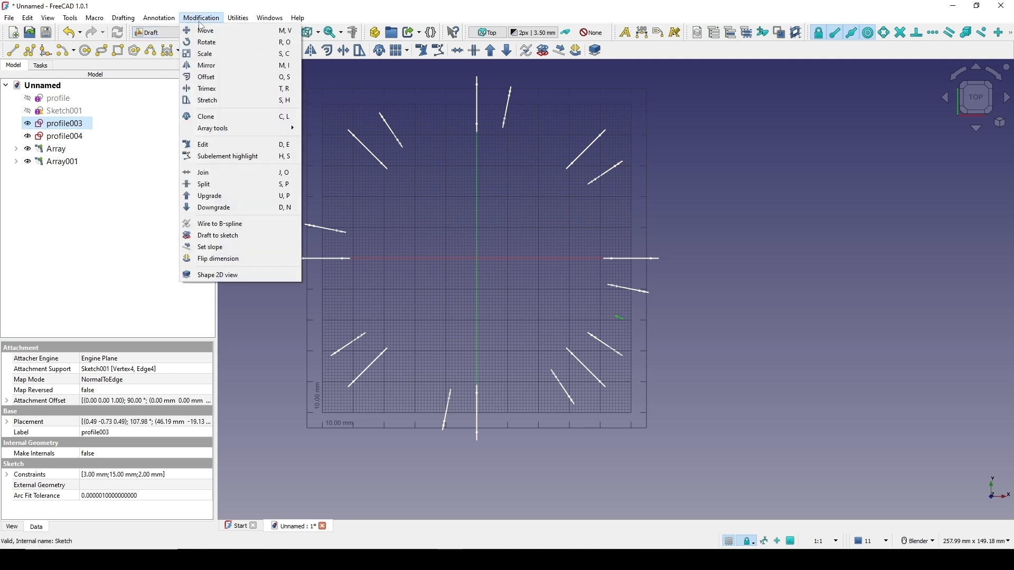
mouse_move(213, 128)
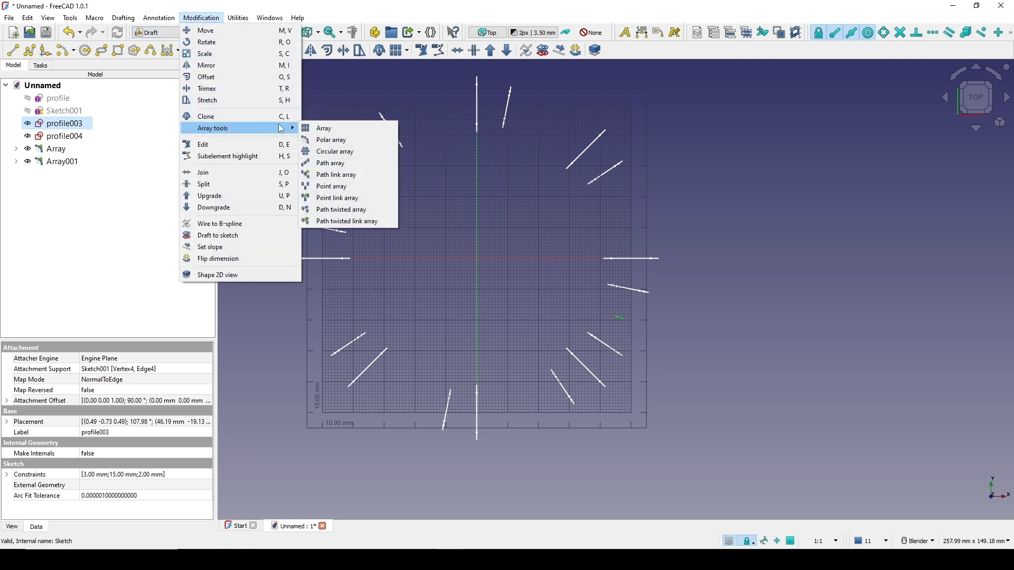
left_click(343, 140)
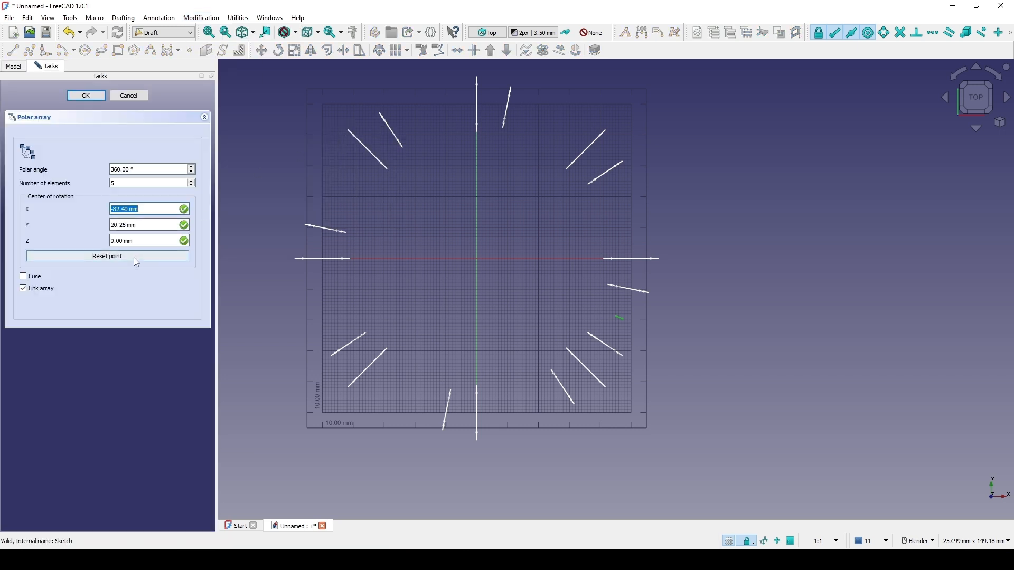
left_click(122, 184)
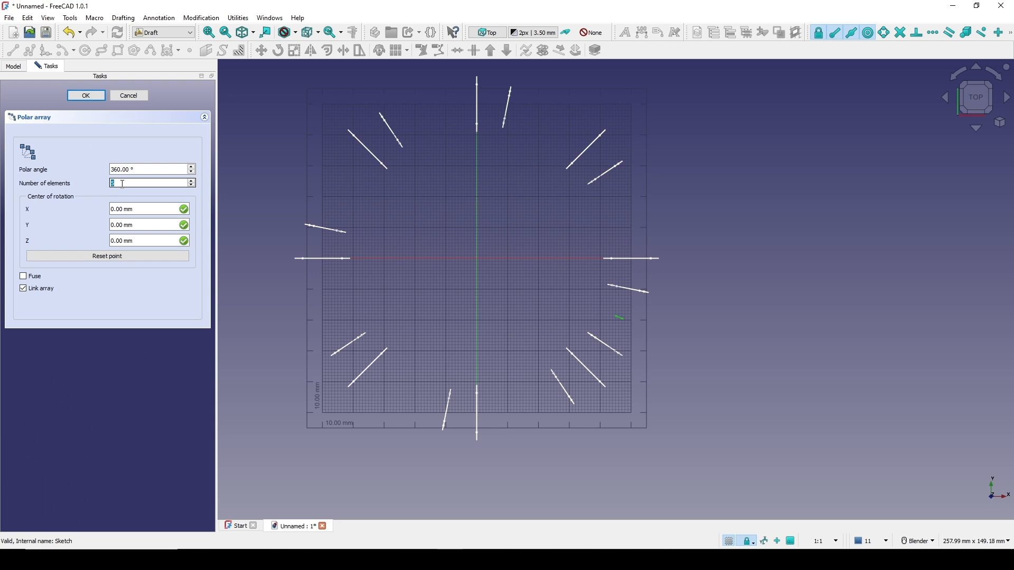
type("8")
left_click(86, 95)
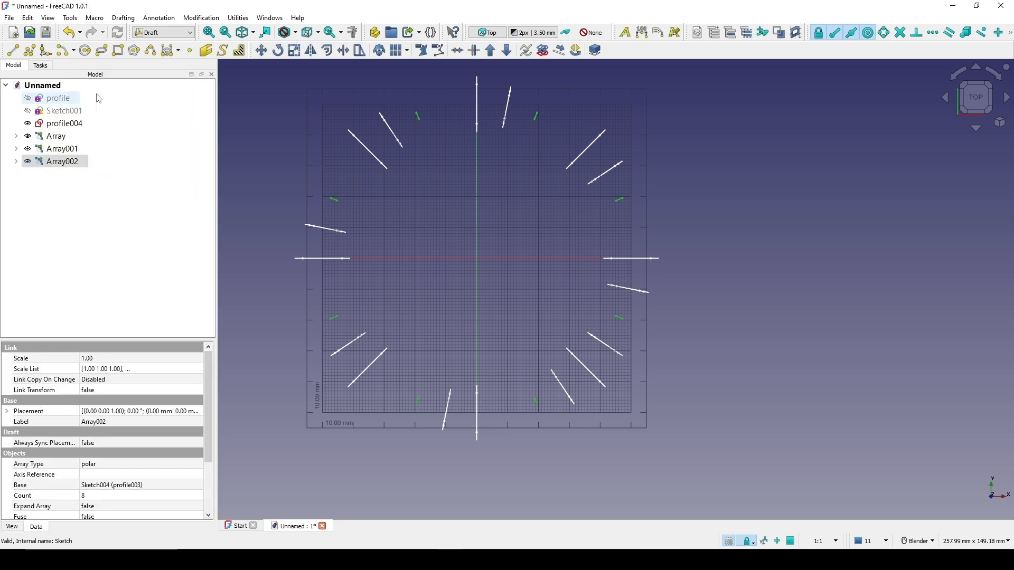
Step: Create a polar array of profile004 with 8 elements over 360° around the origin
left_click(79, 123)
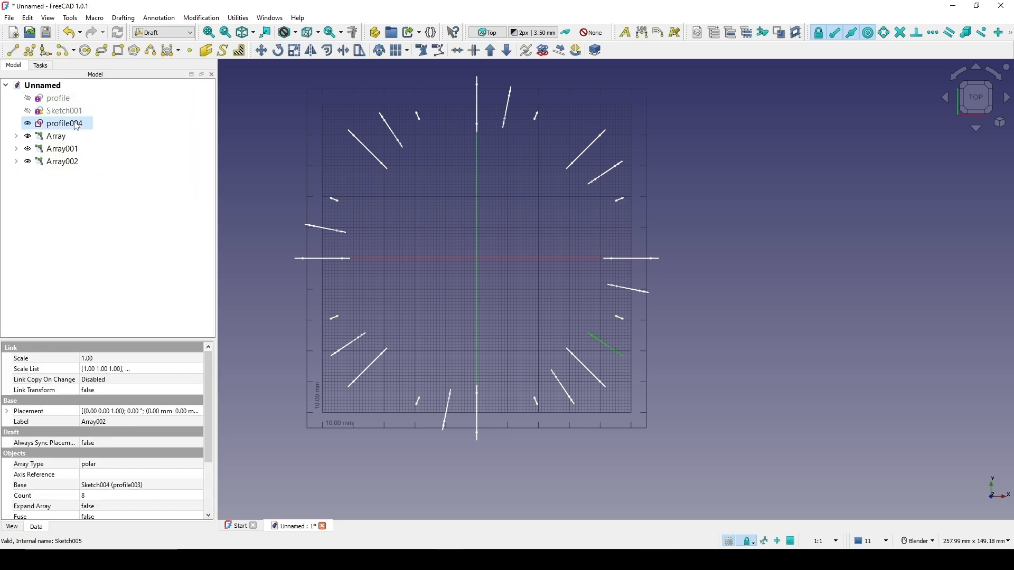
left_click(201, 18)
mouse_move(221, 129)
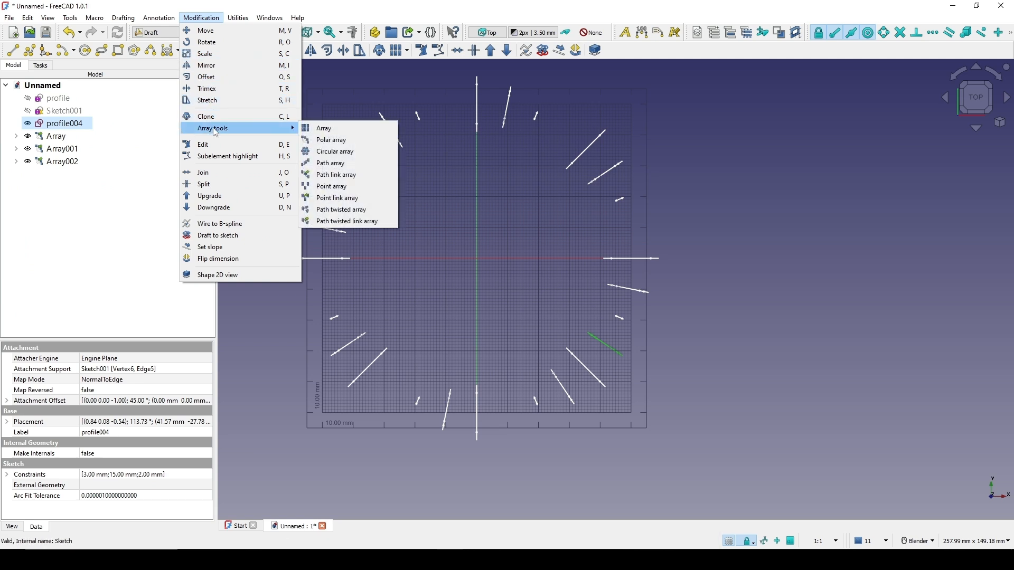
left_click(351, 140)
left_click(130, 182)
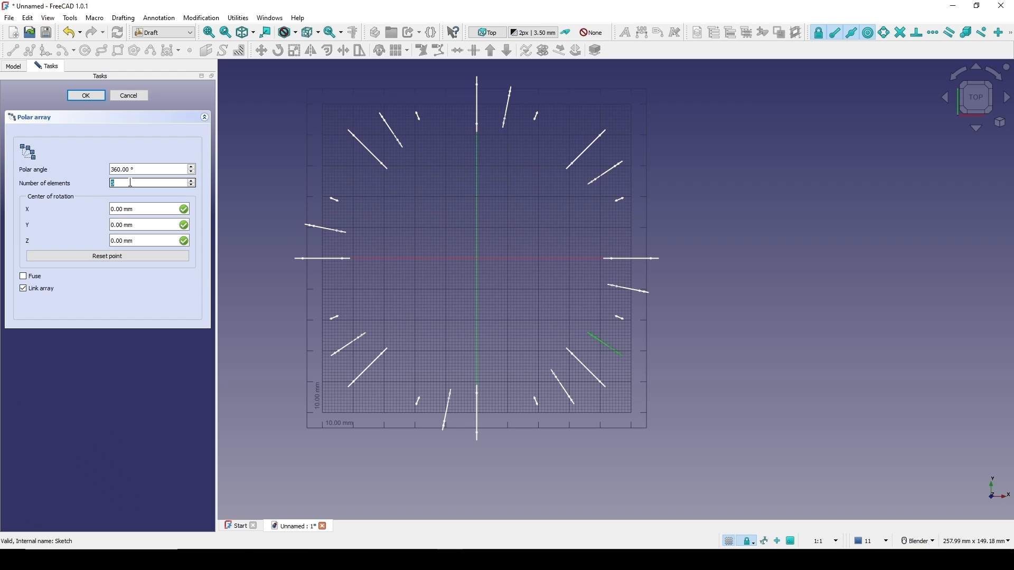
type("8")
left_click(92, 95)
Step: Switch to the Part workbench and fuse Array, Array001, Array002 and Array003, accepting the use of non-solids
middle_click_drag(591, 274, 531, 272)
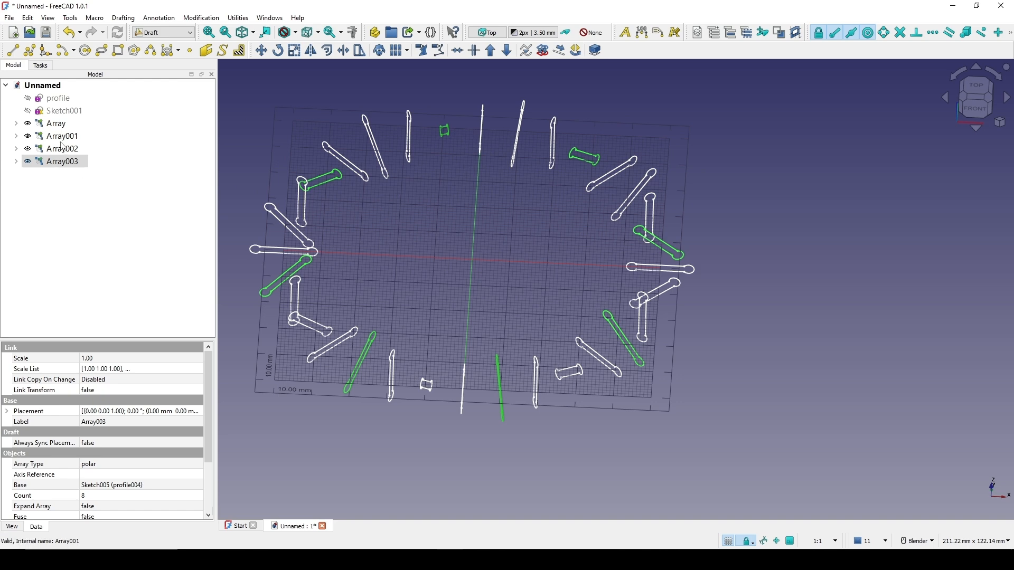
left_click(52, 124)
left_click(49, 163, "shift")
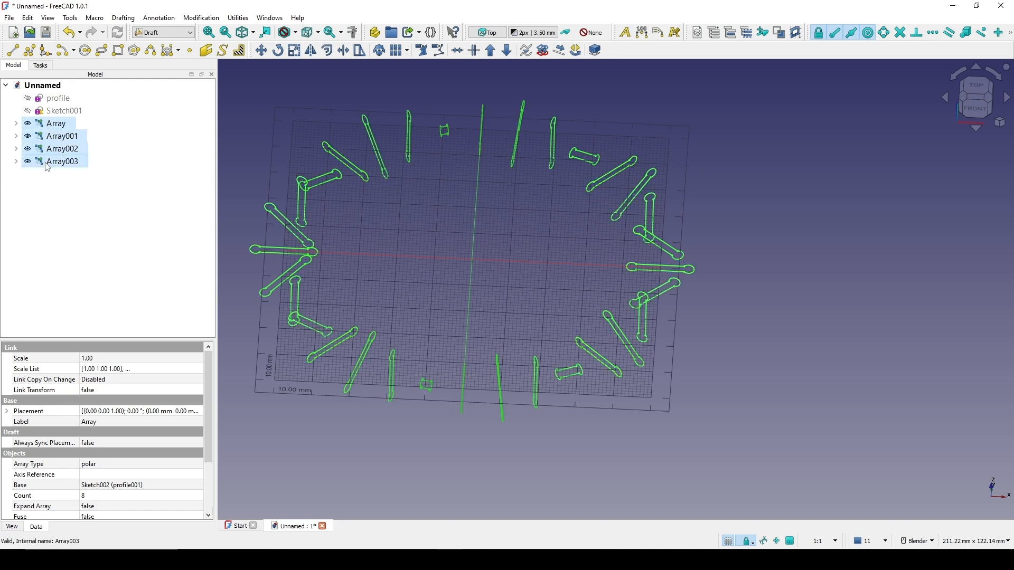
left_click(164, 32)
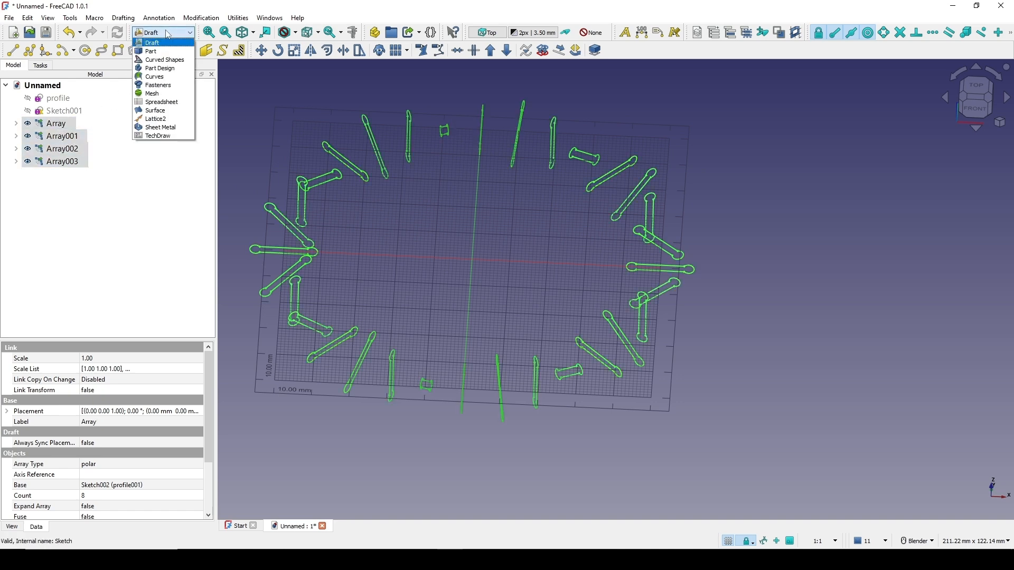
left_click(160, 56)
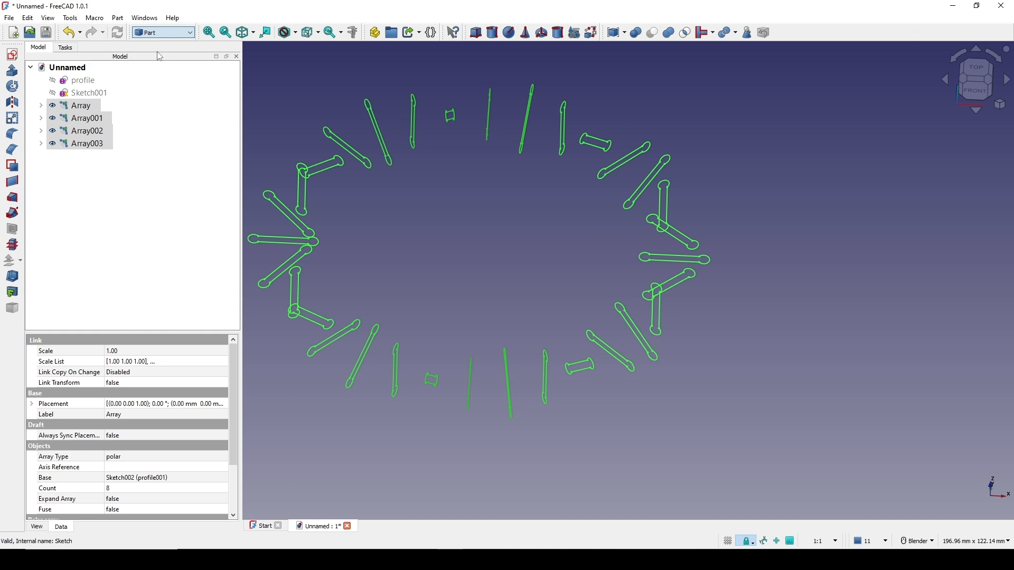
left_click(668, 35)
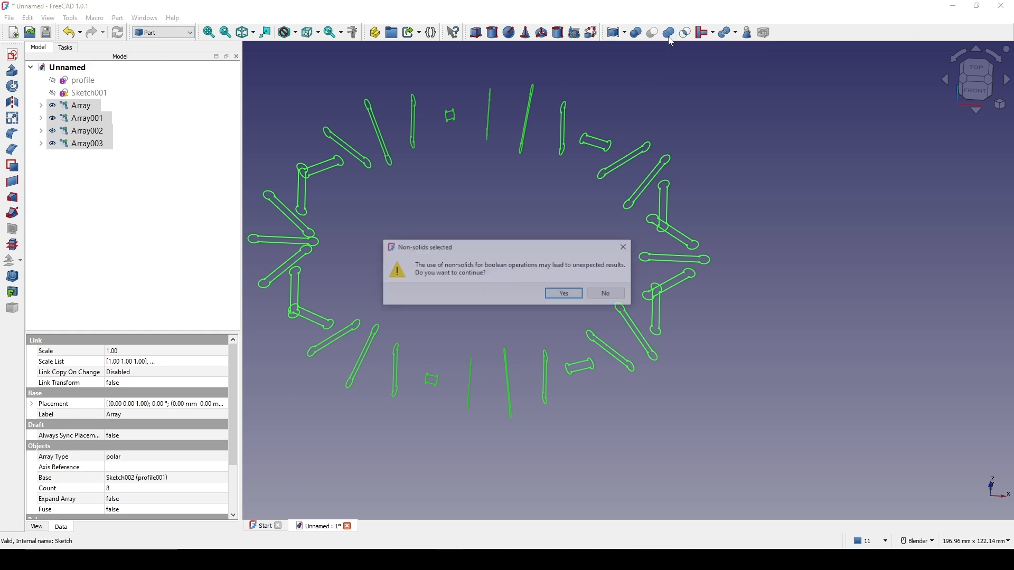
left_click(565, 294)
scroll(558, 291, "down", 3)
middle_click_drag(559, 281, 637, 285)
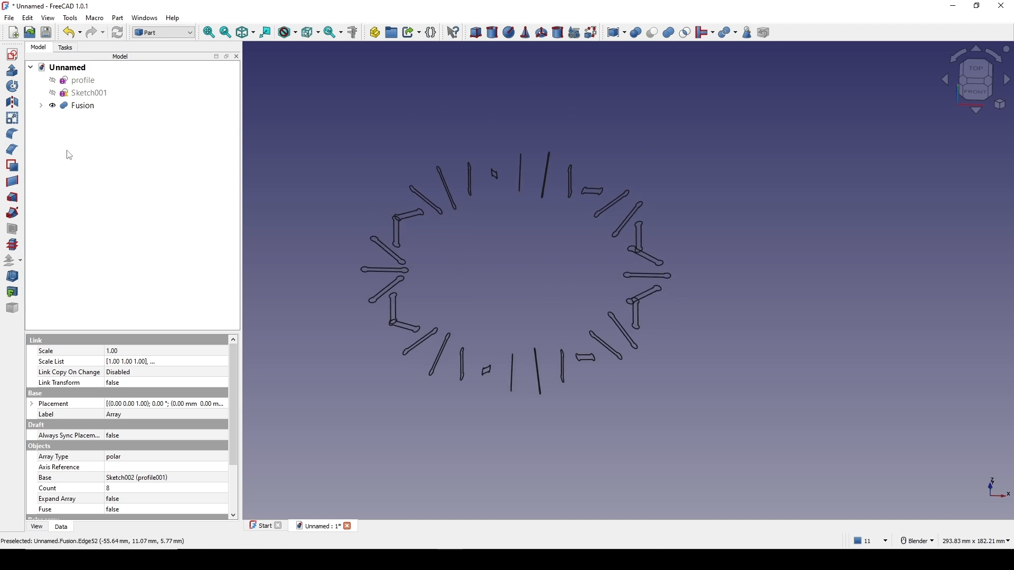
Step: Explode the Fusion compound into separate profiles
left_click(79, 107)
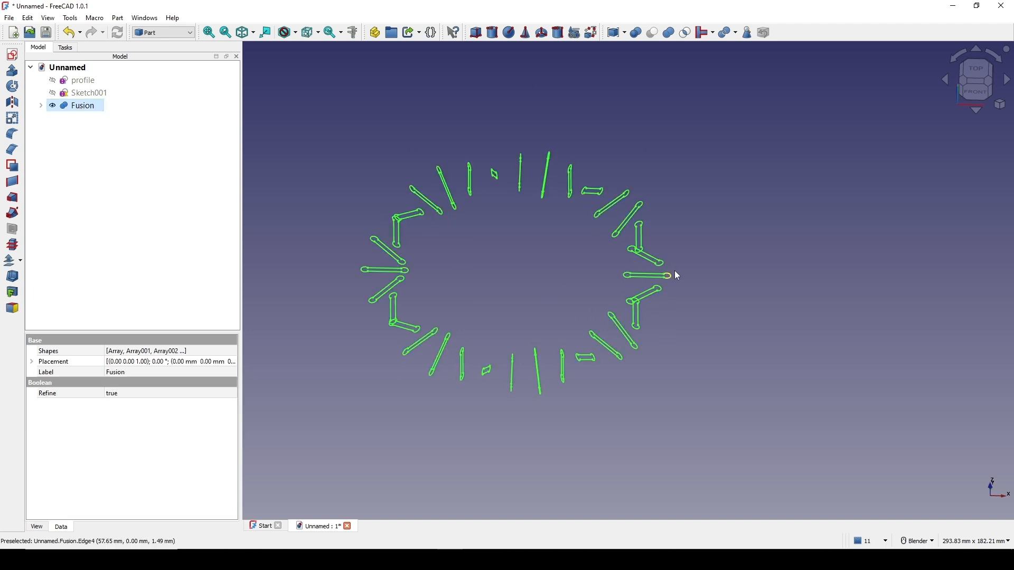
middle_click_drag(624, 276, 400, 166)
scroll(597, 293, "up", 1)
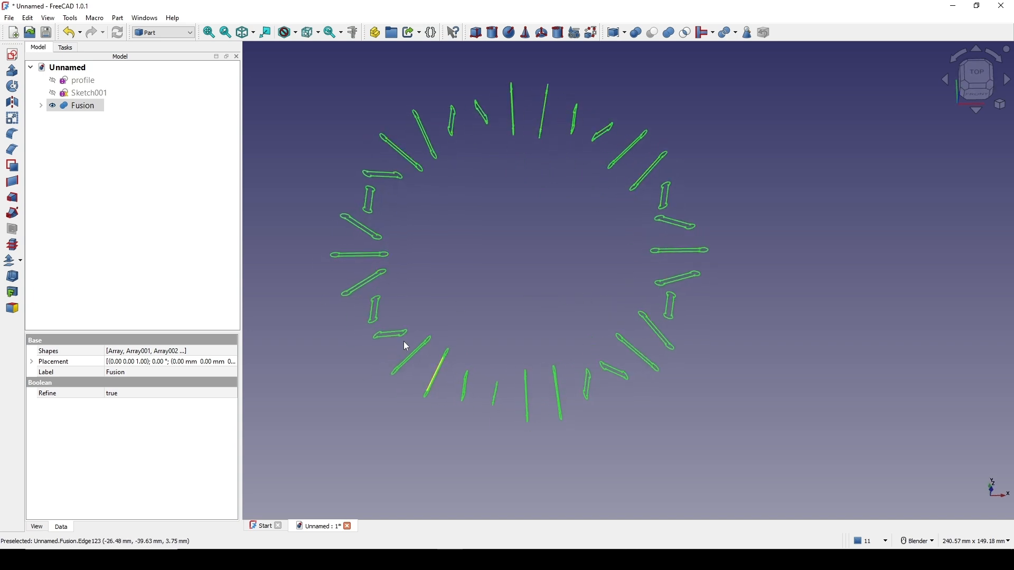
middle_click_drag(624, 230, 607, 238, "shift")
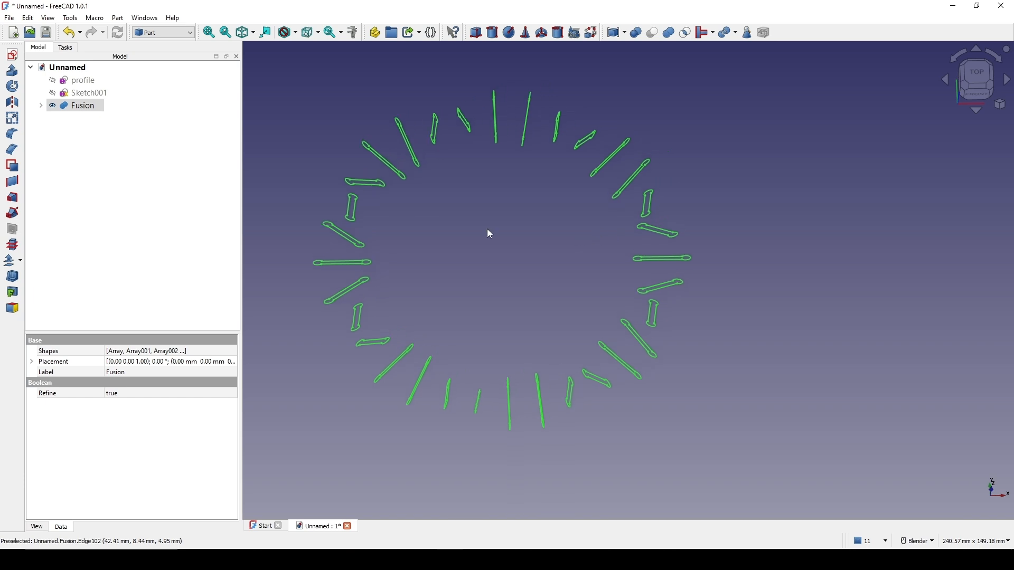
left_click(88, 107)
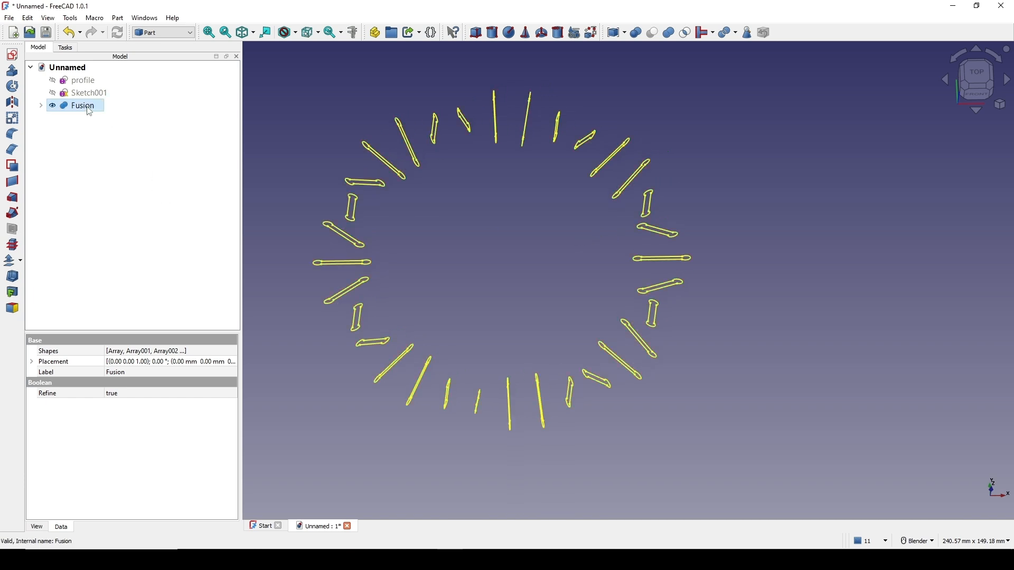
left_click(117, 18)
mouse_move(158, 259)
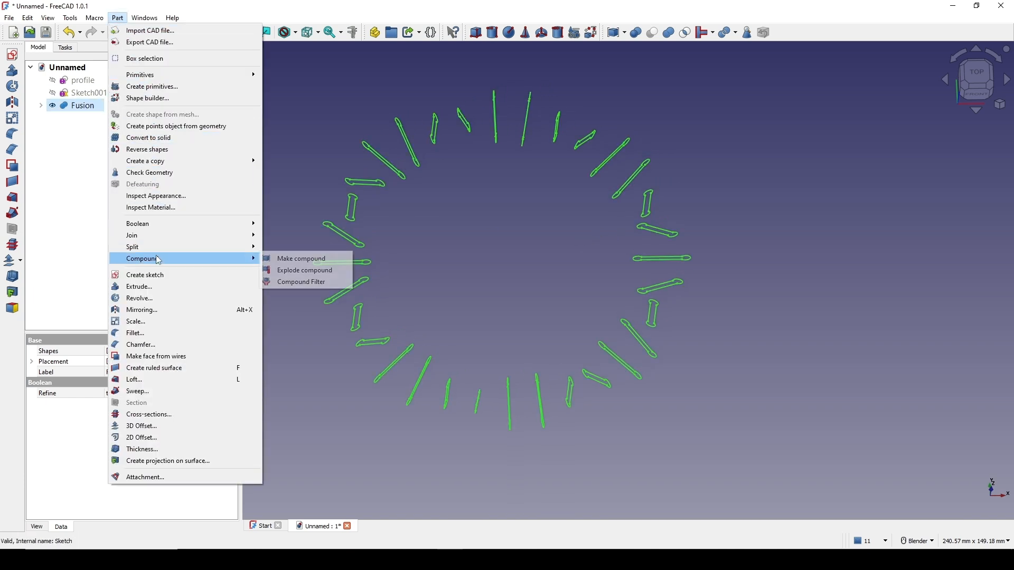
left_click(323, 275)
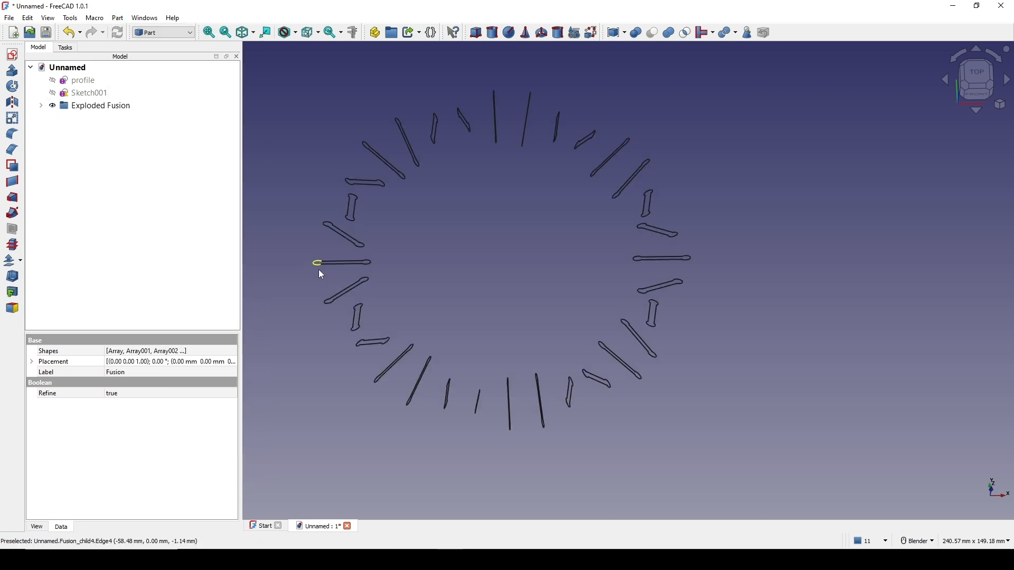
Step: Expand Exploded Fusion and select its profiles from Fusion.31 back to Fusion.26 to examine their order around the ring
left_click(40, 106)
scroll(118, 211, "down", 5)
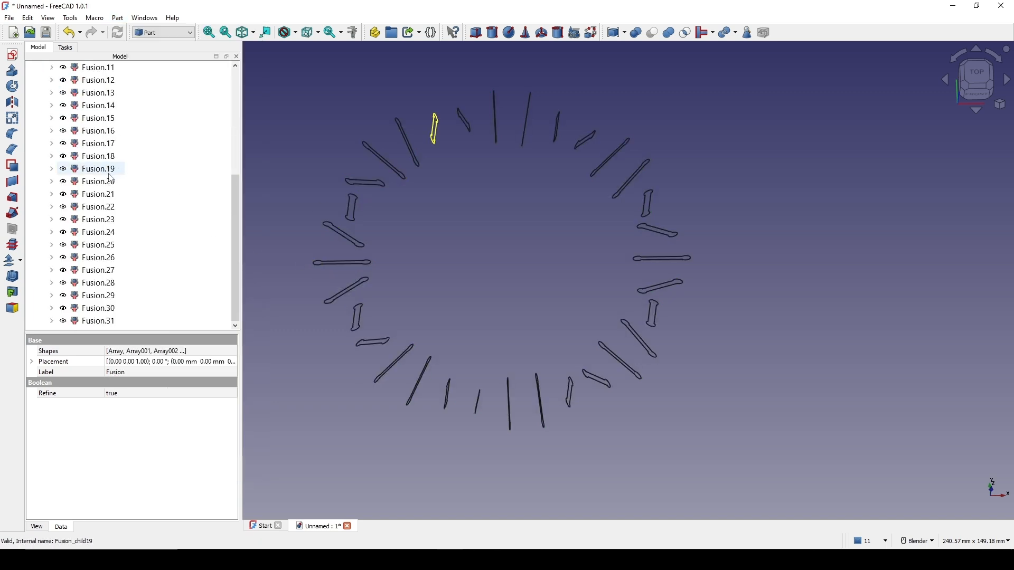
left_click(104, 322)
left_click(105, 313)
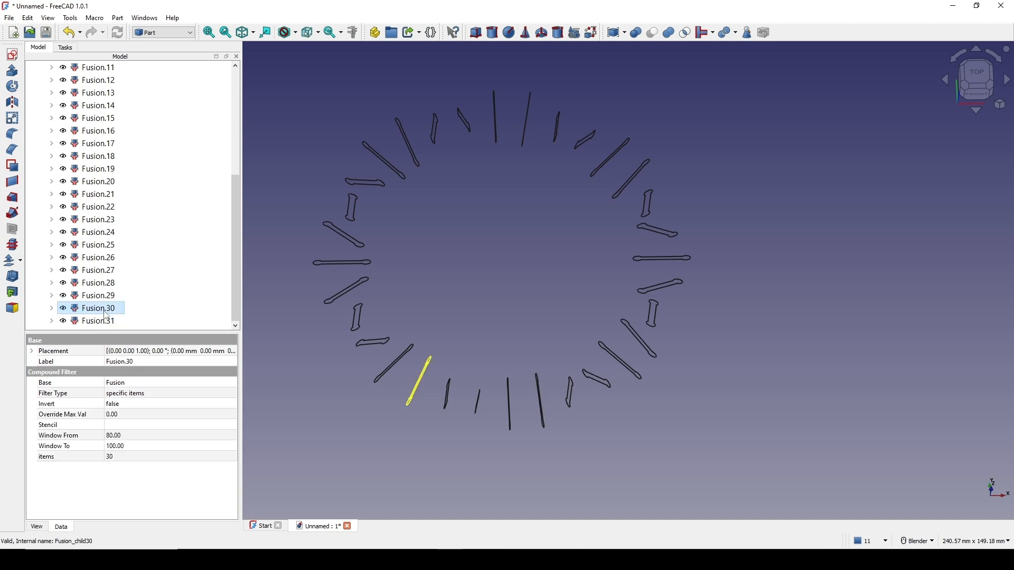
left_click(105, 296)
left_click(106, 283)
left_click(107, 270)
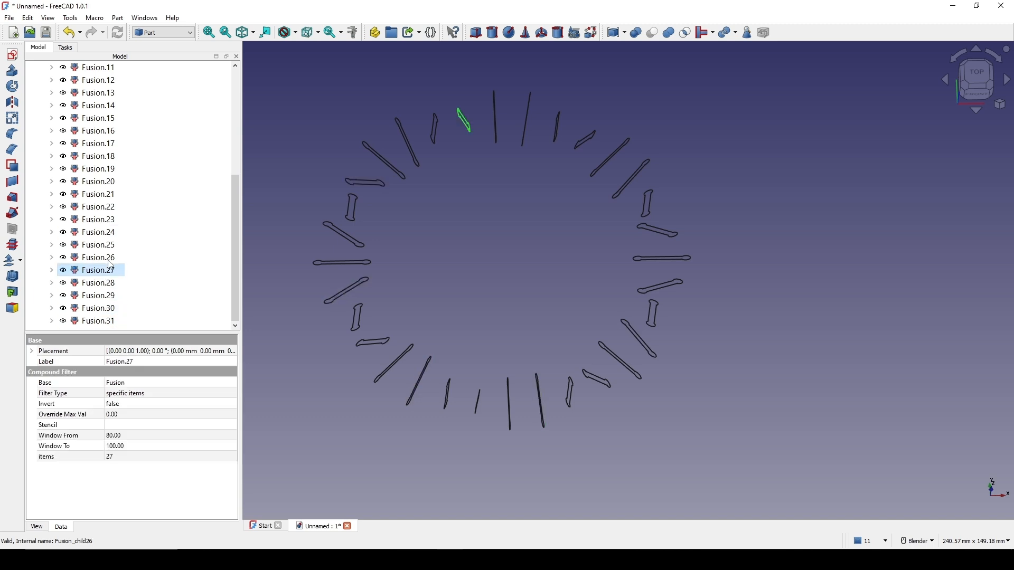
left_click(108, 258)
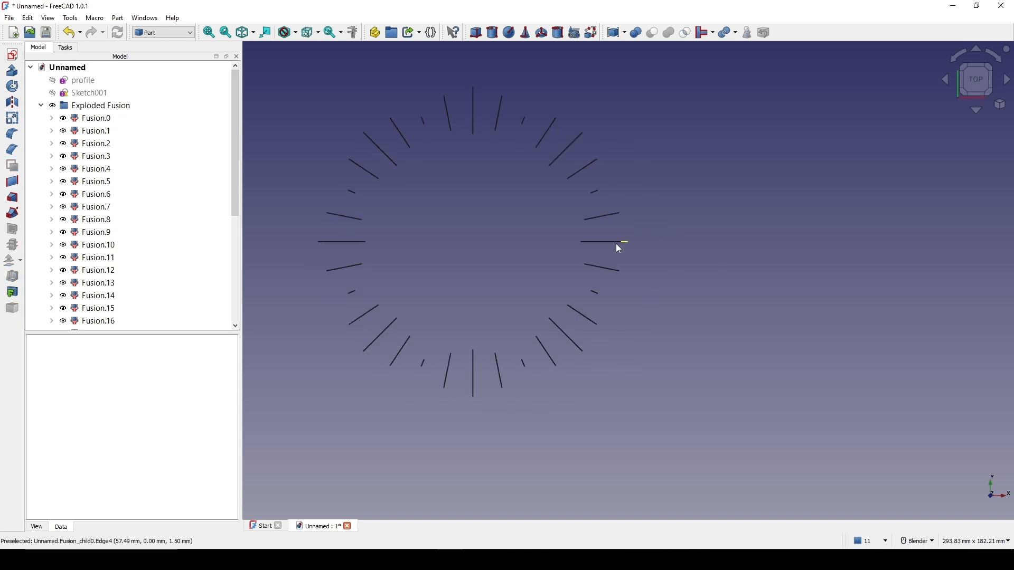
Step: Rename the Fusion.0 profile on the positive X axis as 0 and hide it
left_click(617, 244)
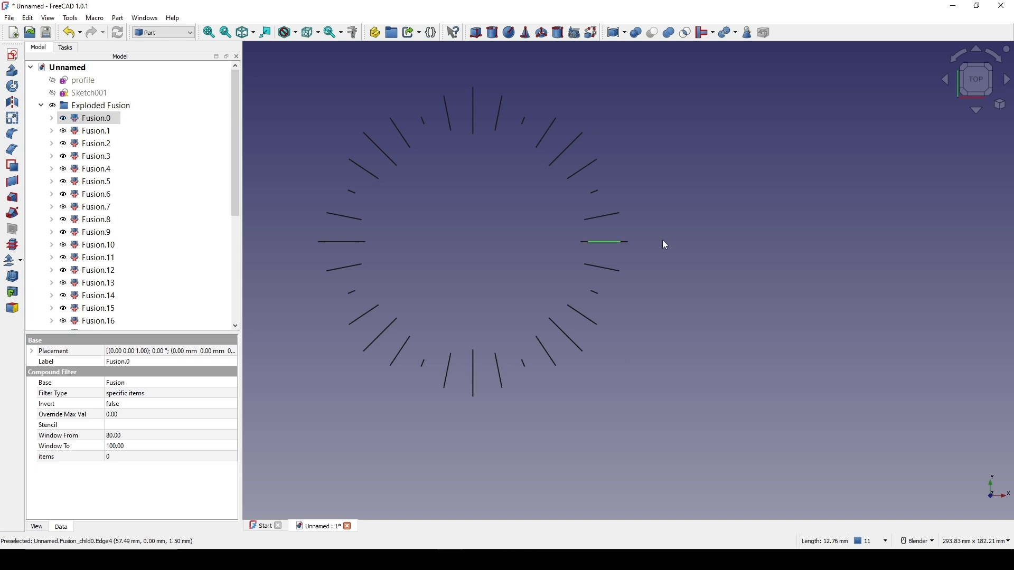
right_click(99, 122)
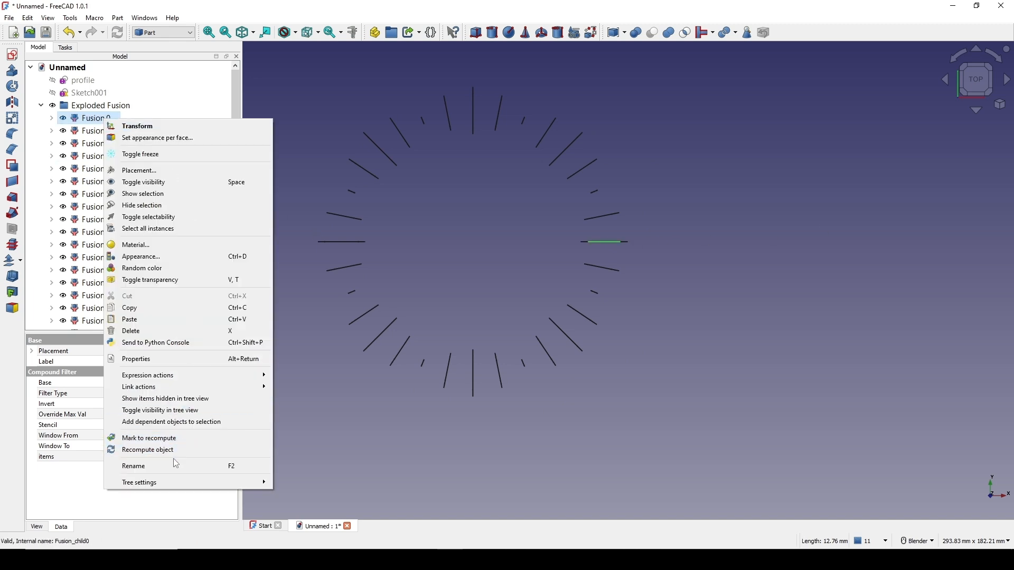
left_click(176, 466)
type("0")
key("Return")
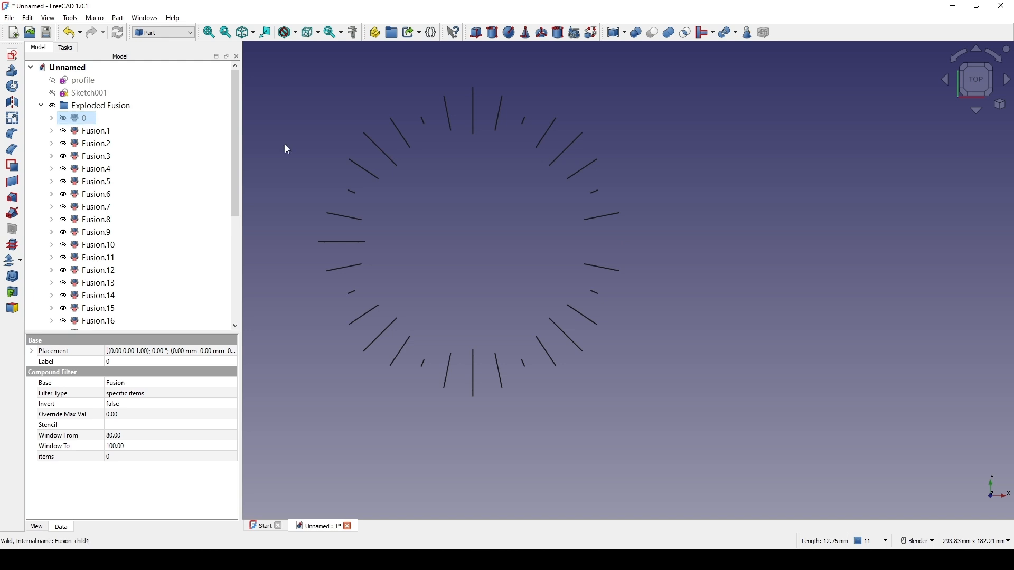
Step: Rename the next clockwise profile, Fusion.8, as 1 and hide it
left_click(604, 268)
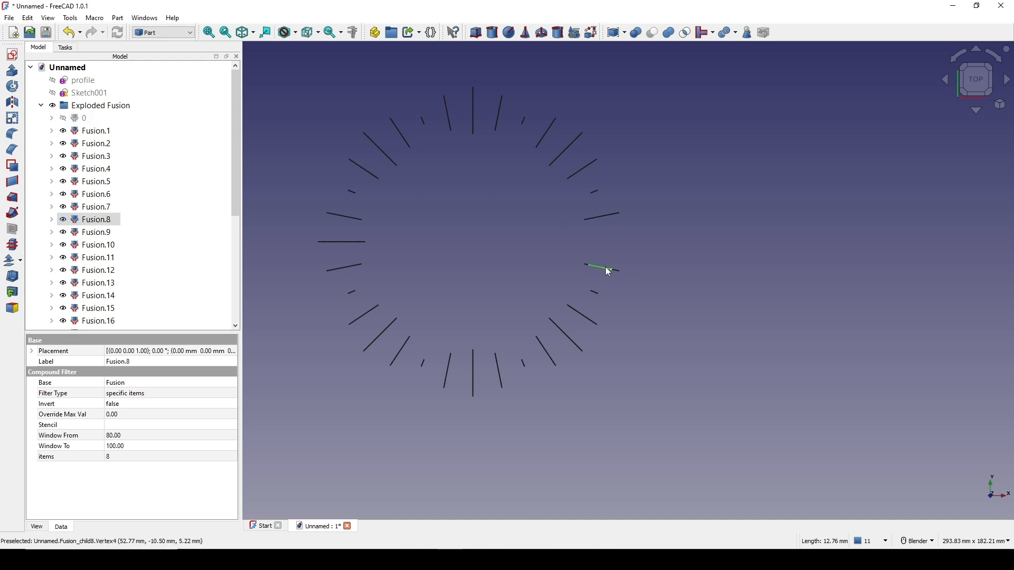
right_click(90, 224)
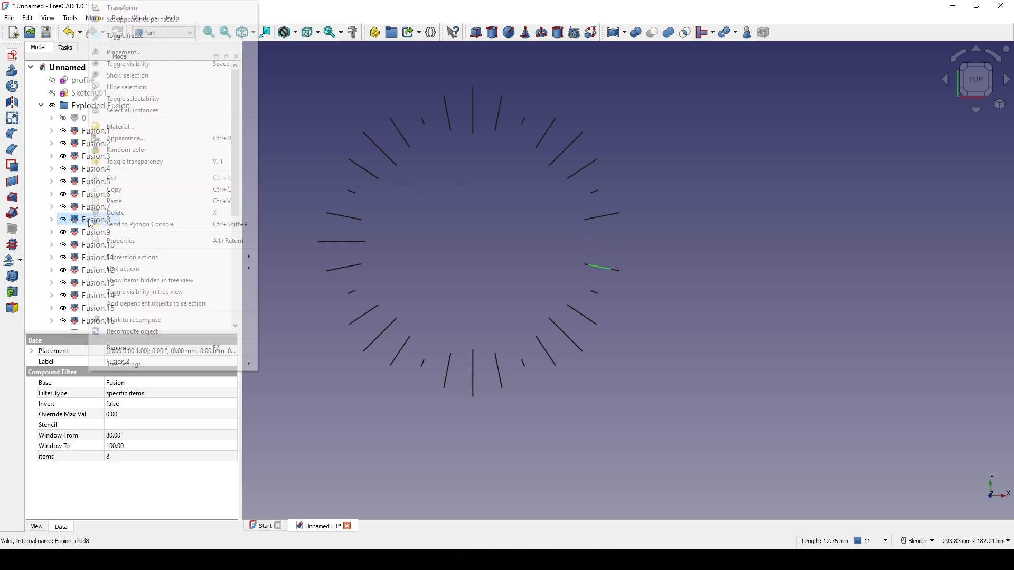
left_click(146, 348)
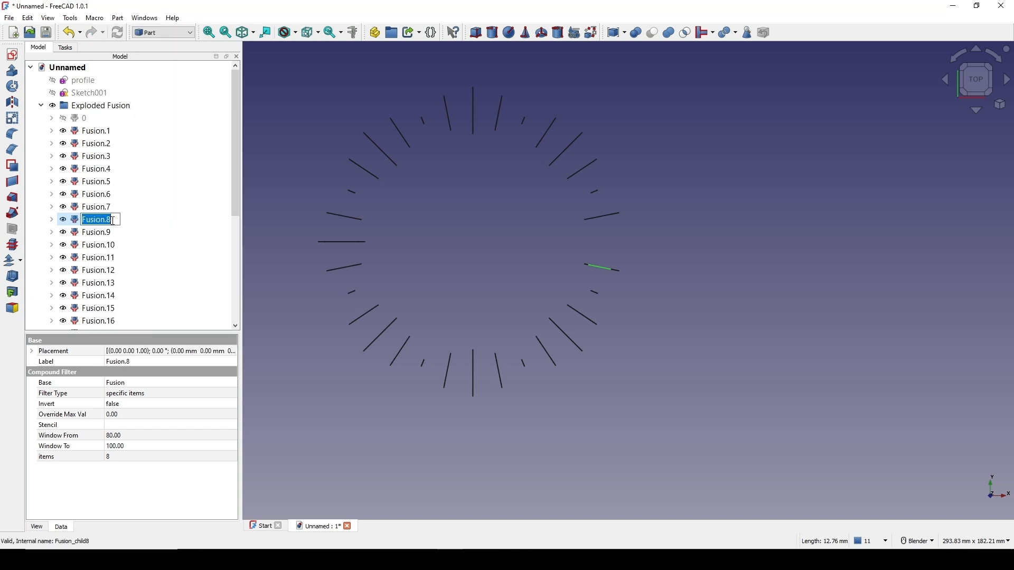
type("1")
key("Return")
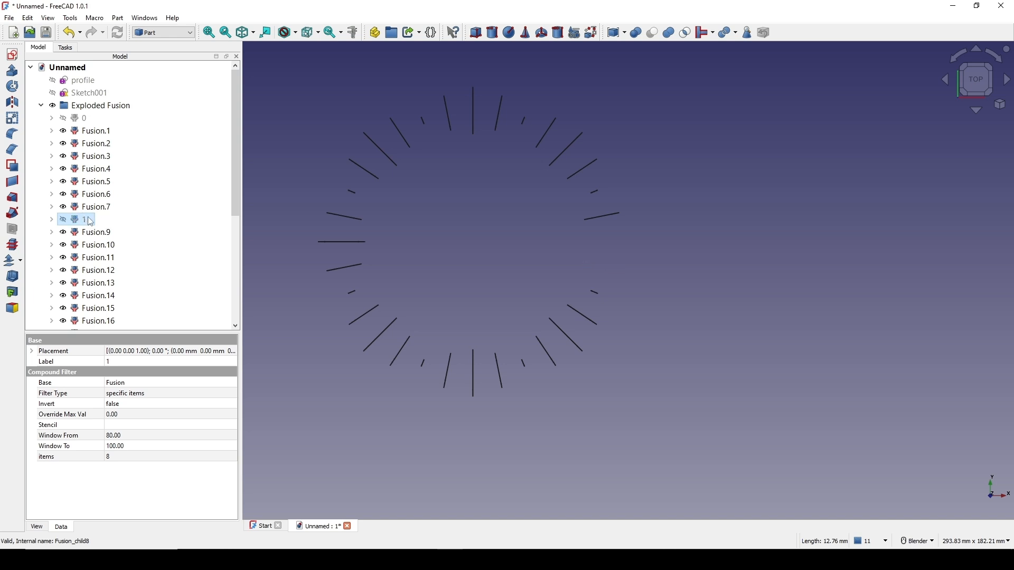
Step: Rename the following clockwise profile, Fusion.16, as 2 and hide it
left_click(598, 293)
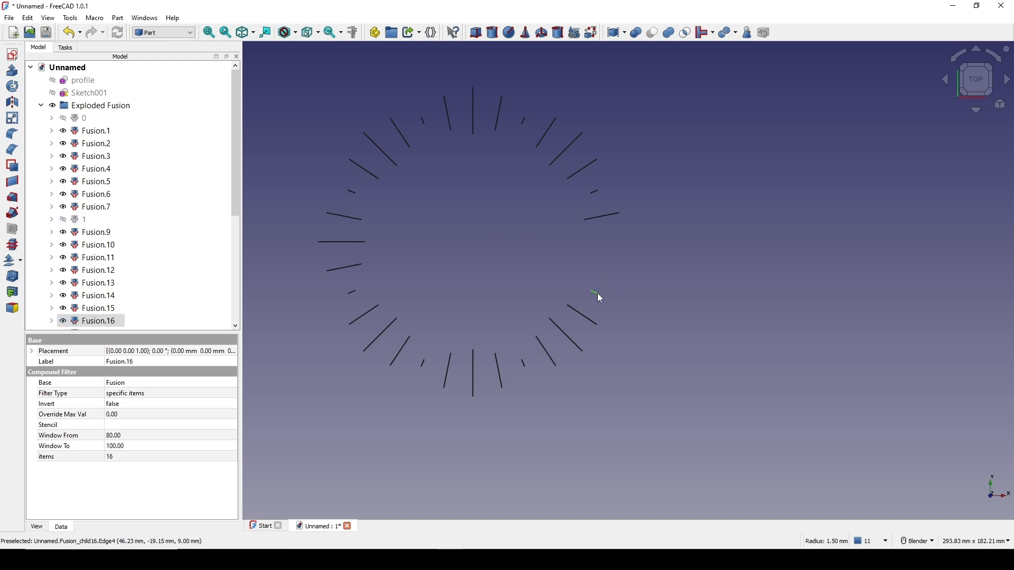
scroll(146, 256, "down", 2)
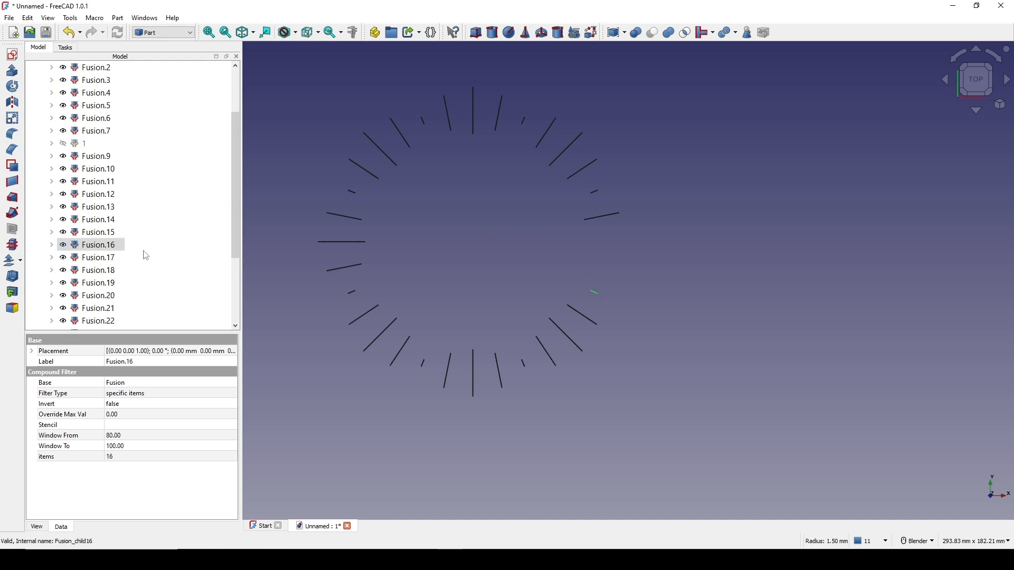
right_click(117, 251)
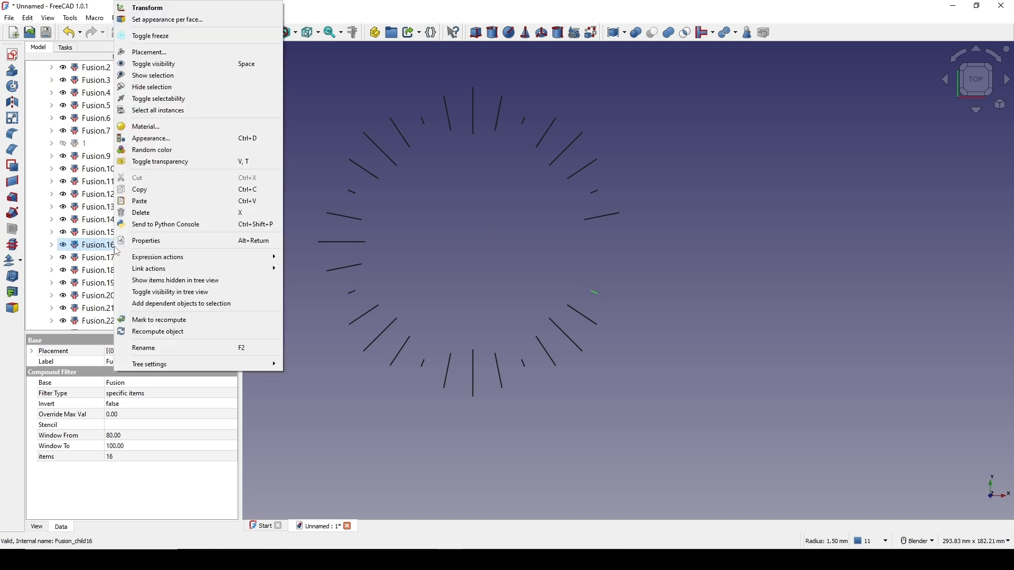
left_click(152, 352)
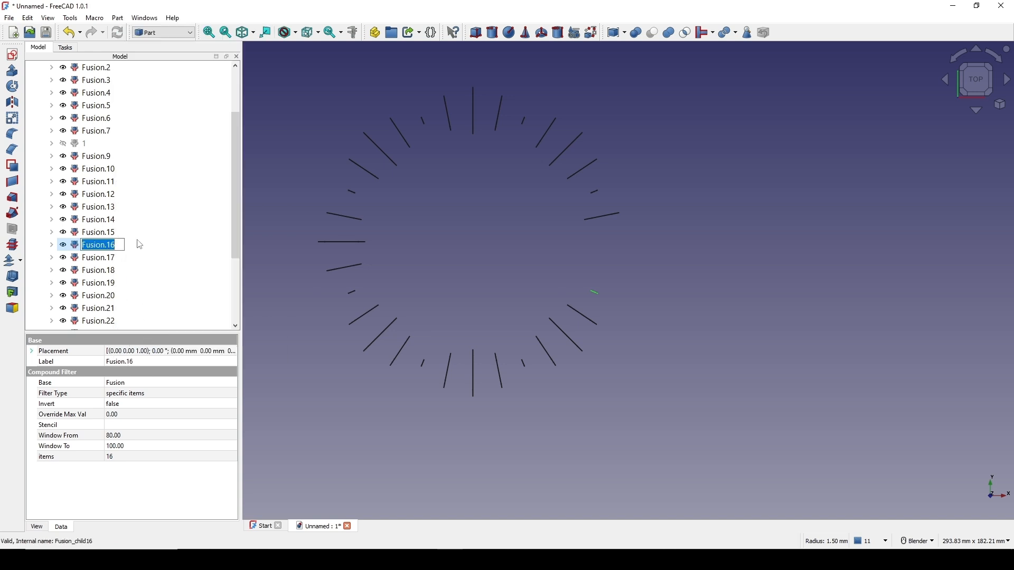
type("2")
key("Return")
Step: Rename the Fusion.24 profile, next clockwise around the ring, as 3 and hide it
left_click(576, 315)
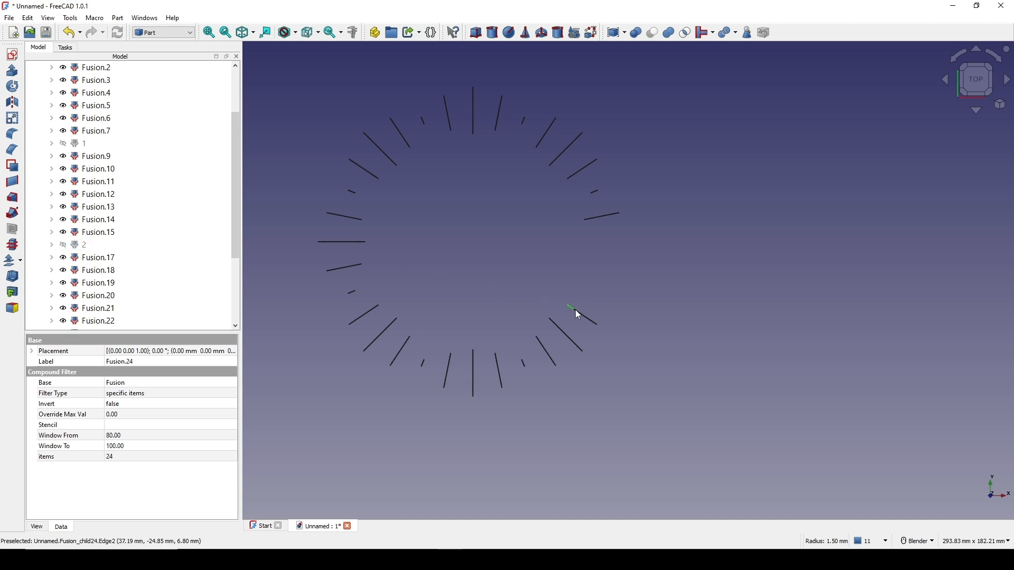
scroll(167, 248, "down", 3)
right_click(111, 238)
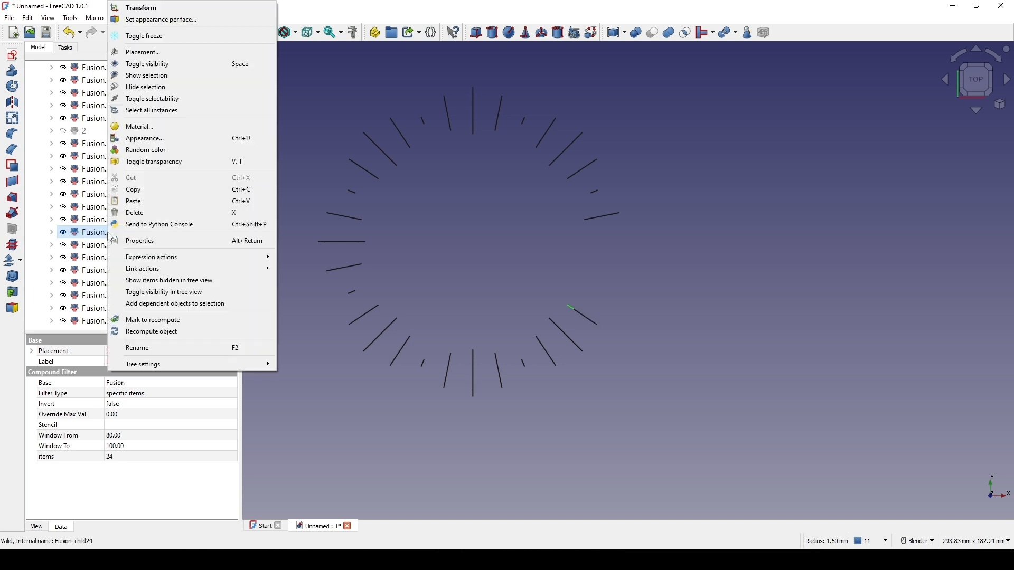
left_click(156, 346)
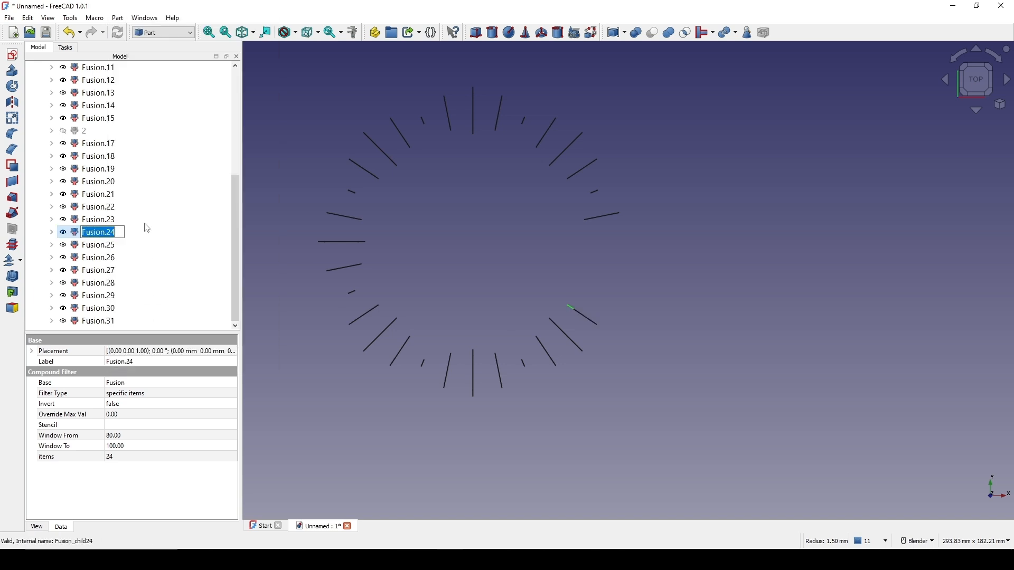
type("3")
key("Return")
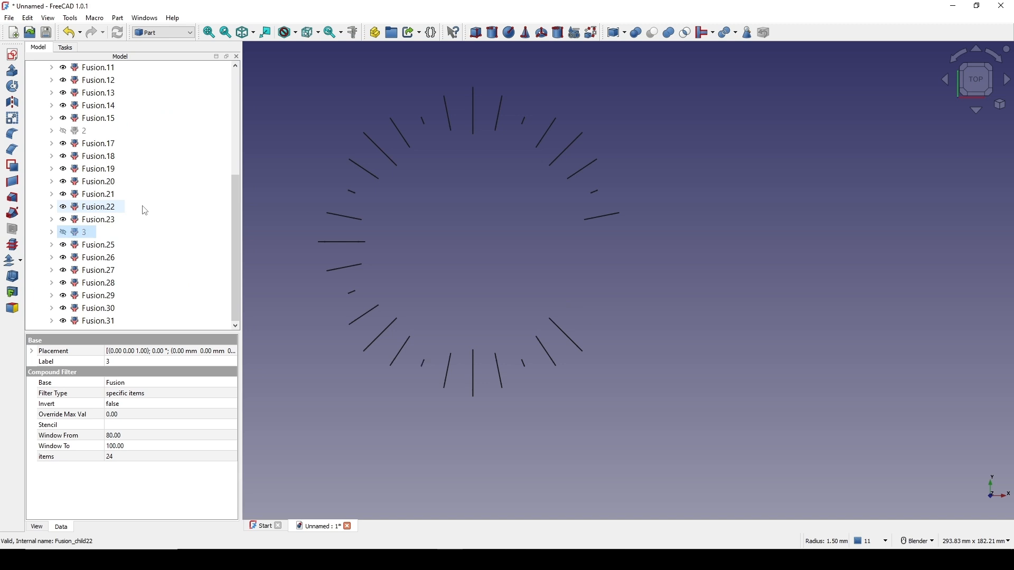
Step: Open the name of the next clockwise profile, Fusion.7, for editing
left_click(554, 323)
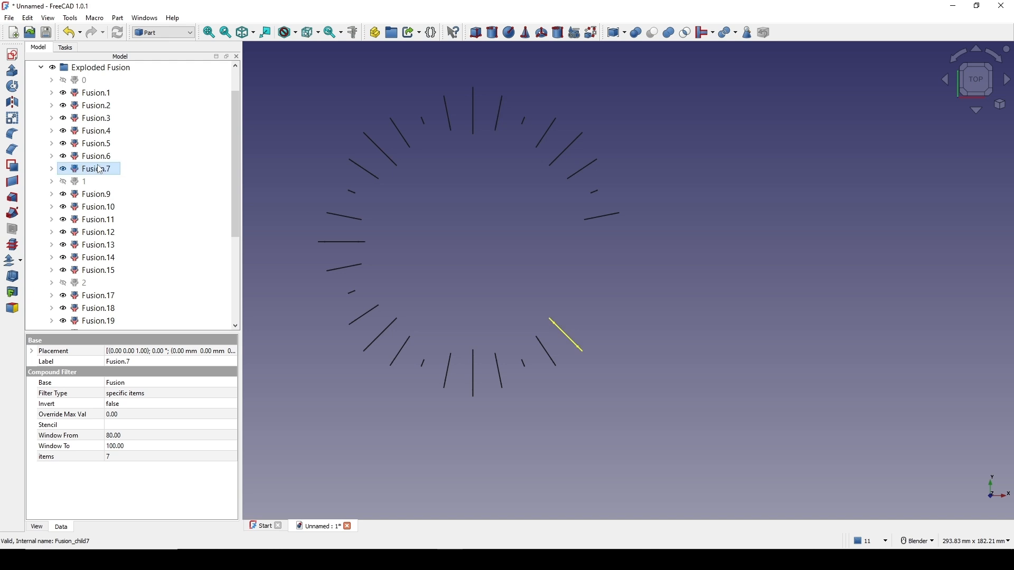
right_click(98, 168)
left_click(163, 511)
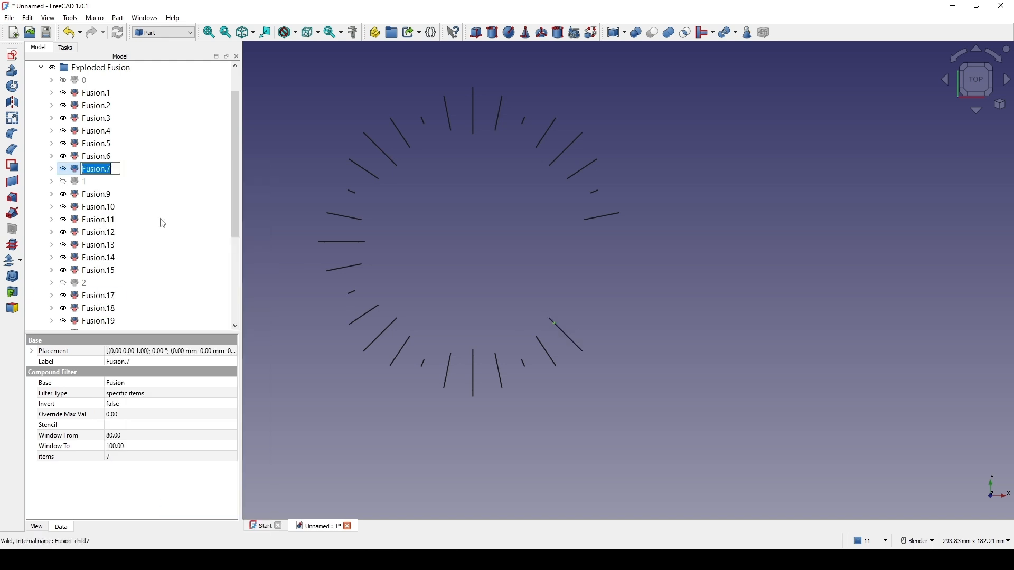
Step: Rename Fusion.7 as 4 and the next section clockwise, Fusion.15, as 5 in the Exploded Fusion group, hiding both
type("4")
key("Return")
left_click(542, 344)
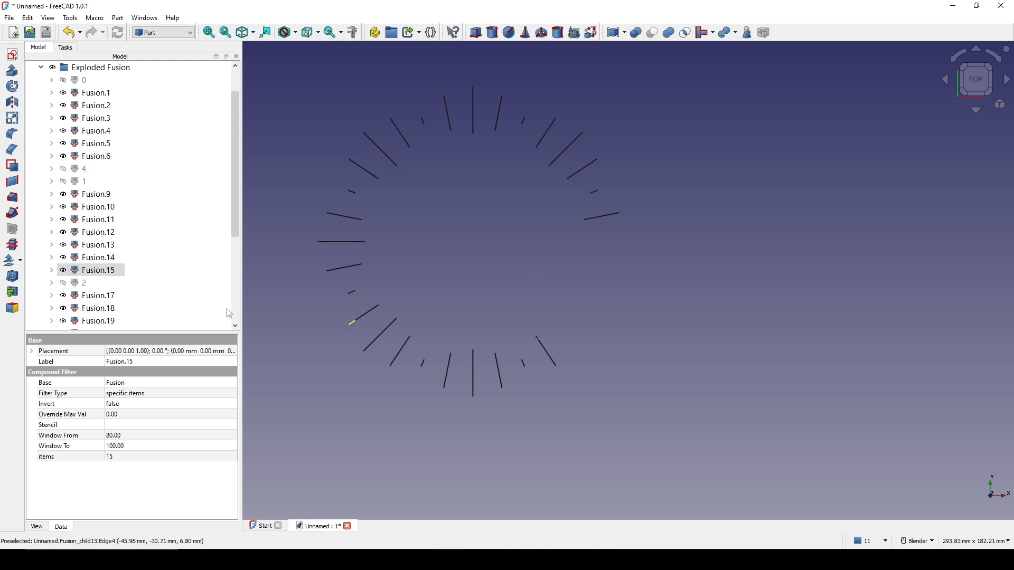
right_click(99, 271)
left_click(159, 348)
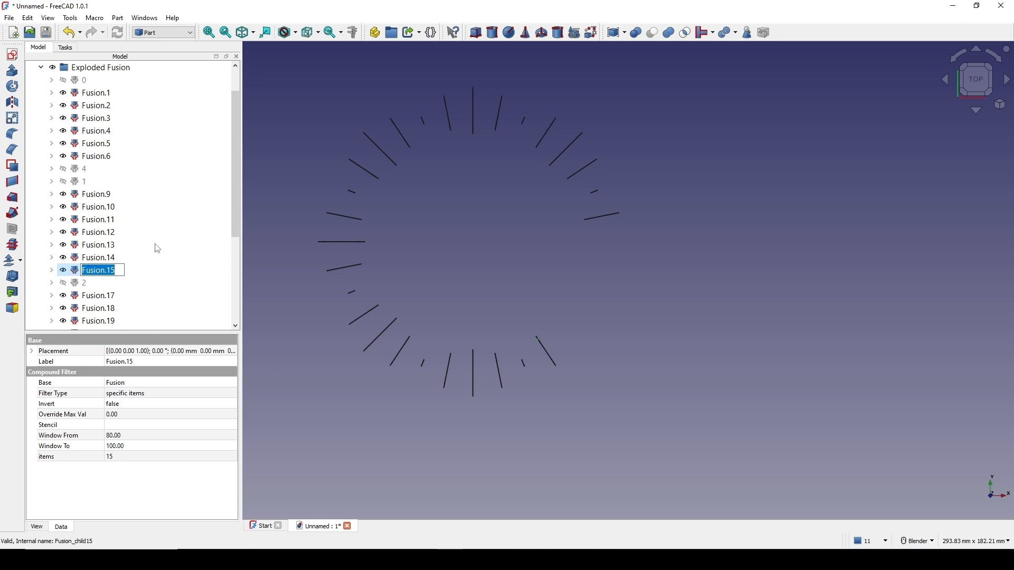
type("5")
key("Return")
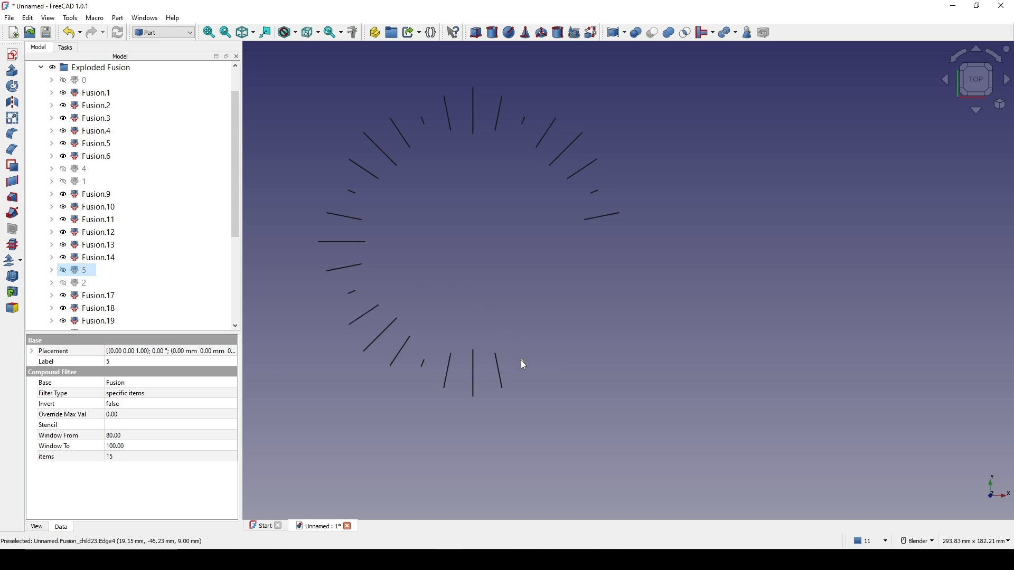
Step: Rename the next section clockwise on the ring, Fusion.23, as 6 and hide it
left_click(521, 362)
scroll(129, 245, "down", 3)
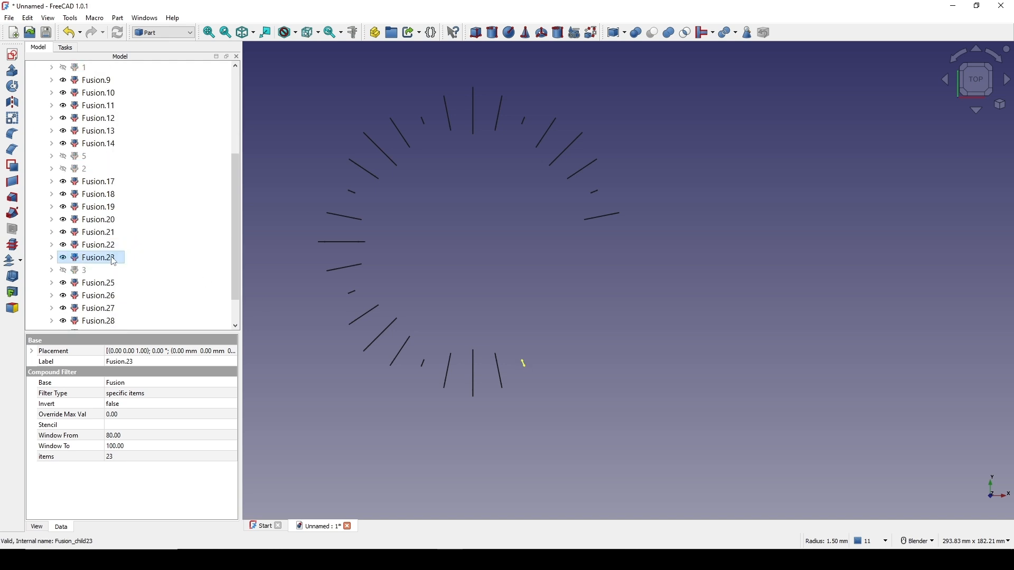
right_click(114, 261)
left_click(158, 343)
type("6")
key("Return")
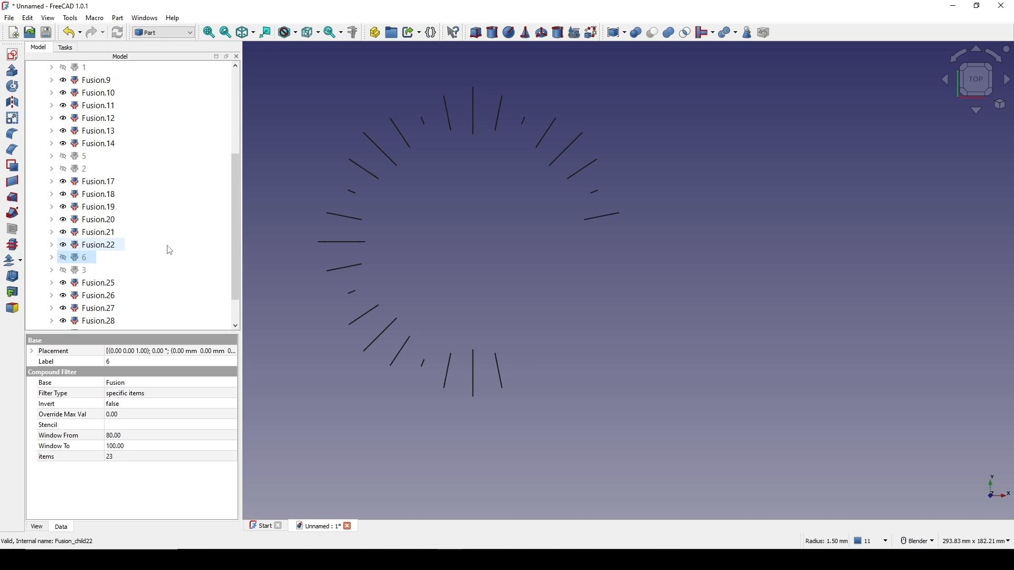
Step: Rename the section just clockwise of section 6, Fusion.31, as 7 and hide it
left_click(497, 363)
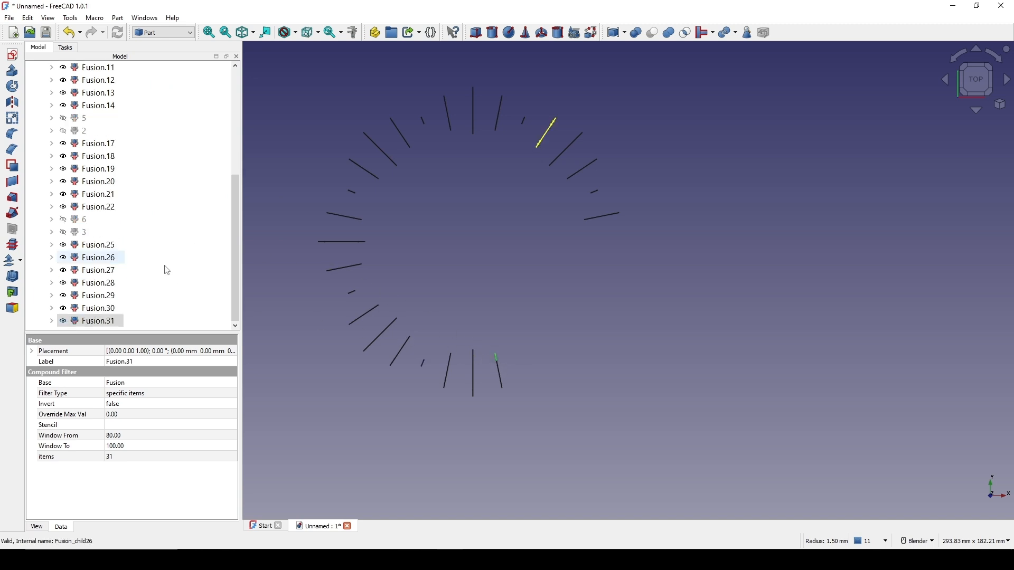
right_click(107, 321)
left_click(140, 349)
type("7")
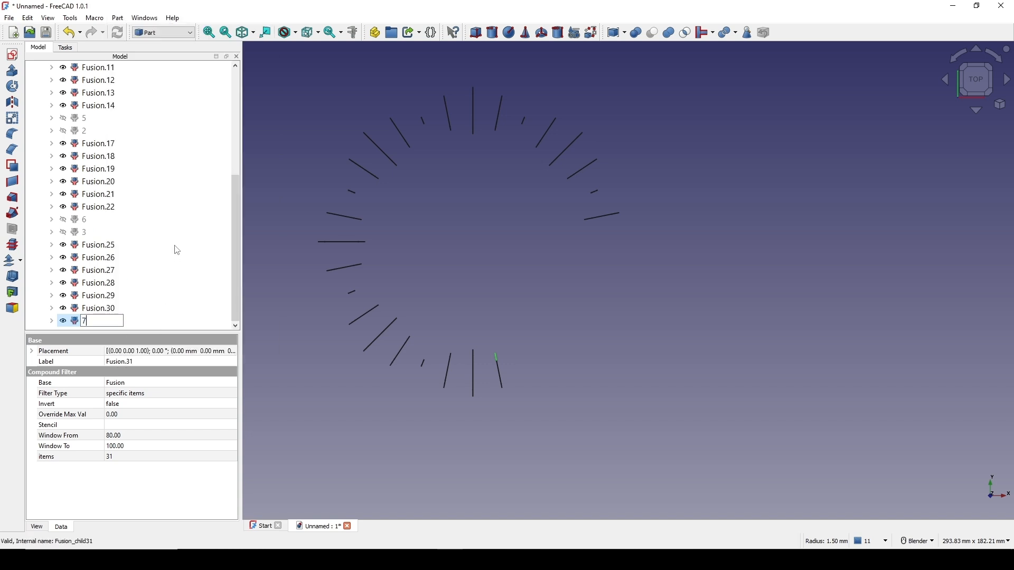
key("Return")
key("space")
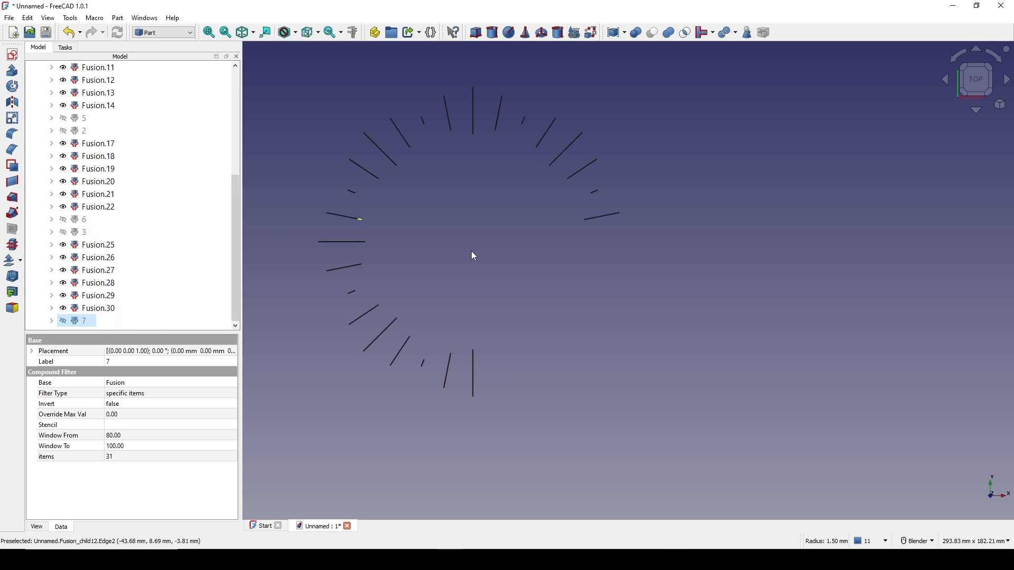
Step: Rename the vertical section at the bottom of the ring, Fusion.6, as 8 and hide it
left_click(472, 370)
scroll(163, 255, "up", 5)
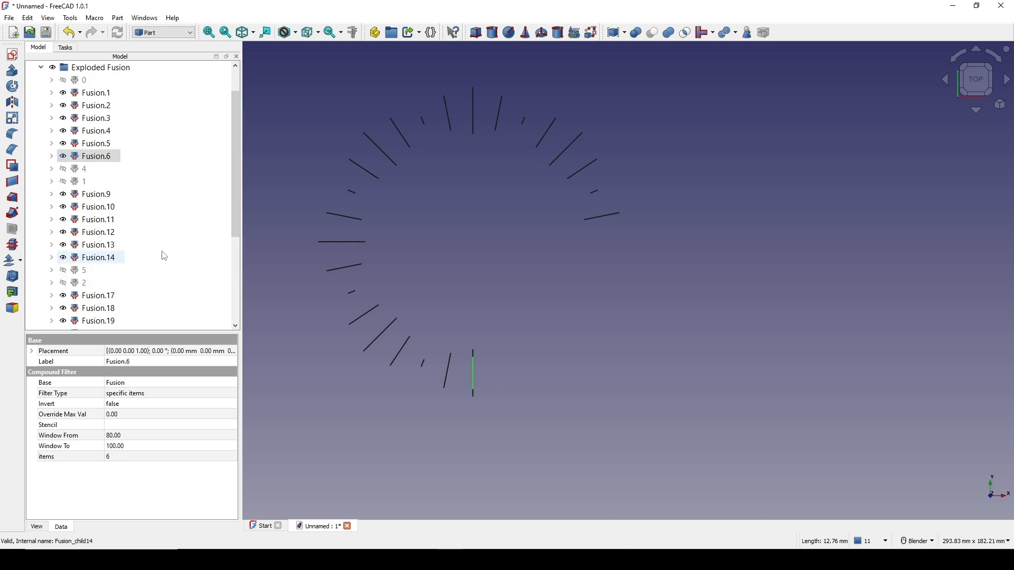
right_click(103, 156)
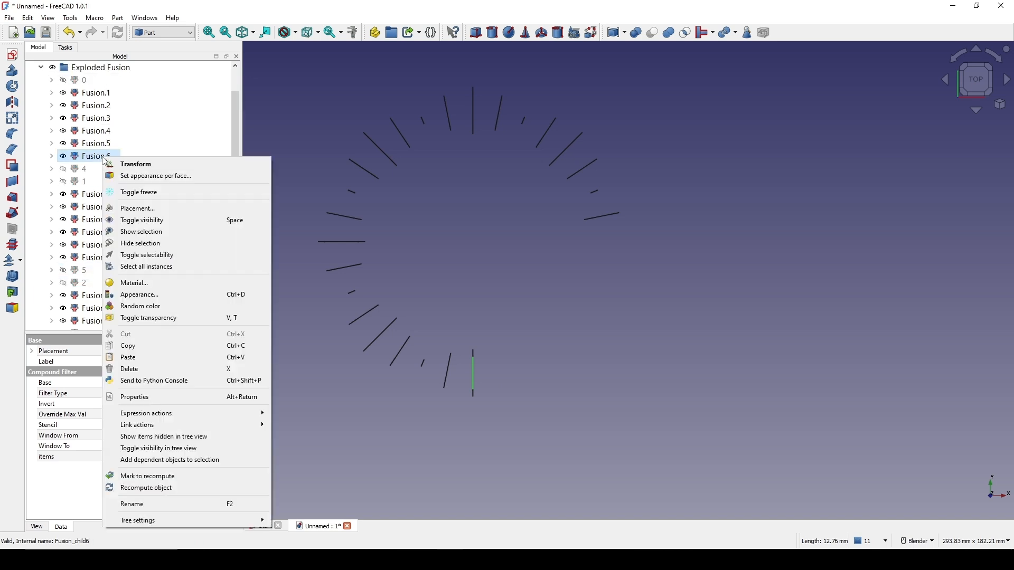
left_click(166, 505)
type("8")
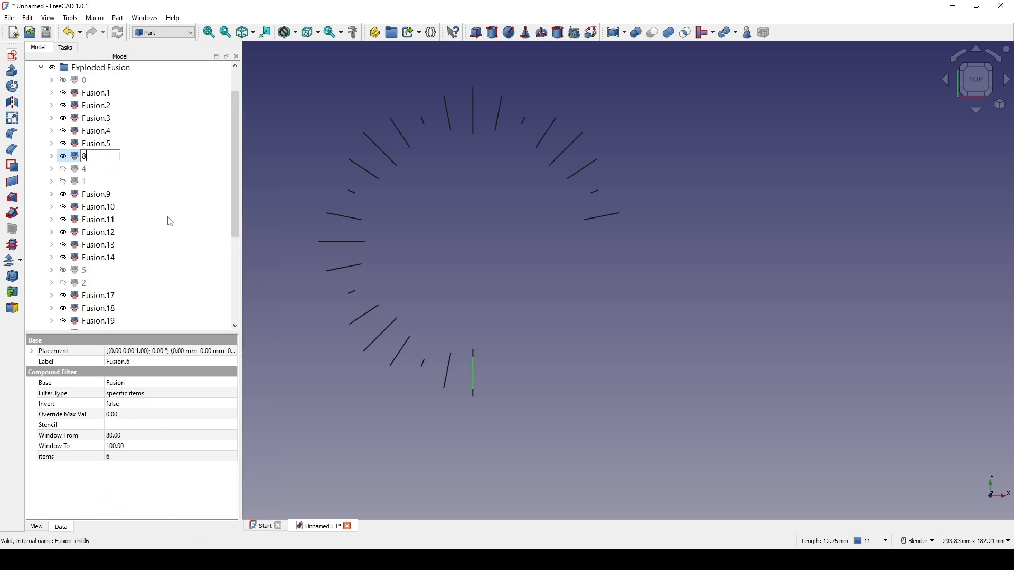
key("Return")
key("space")
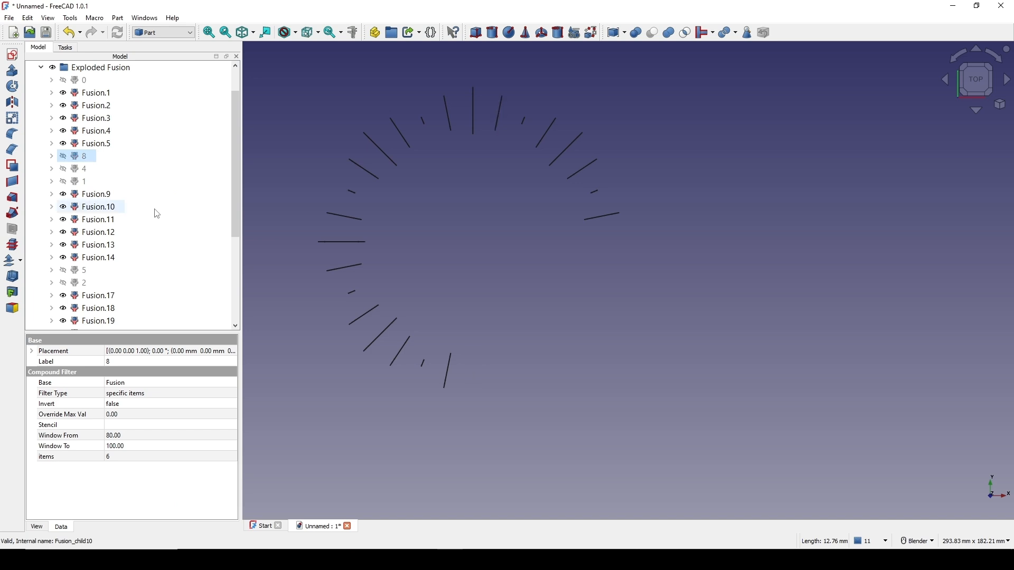
Step: Rename the section just clockwise of the bottom one, Fusion.14, as 9 and hide it
left_click(449, 369)
right_click(106, 257)
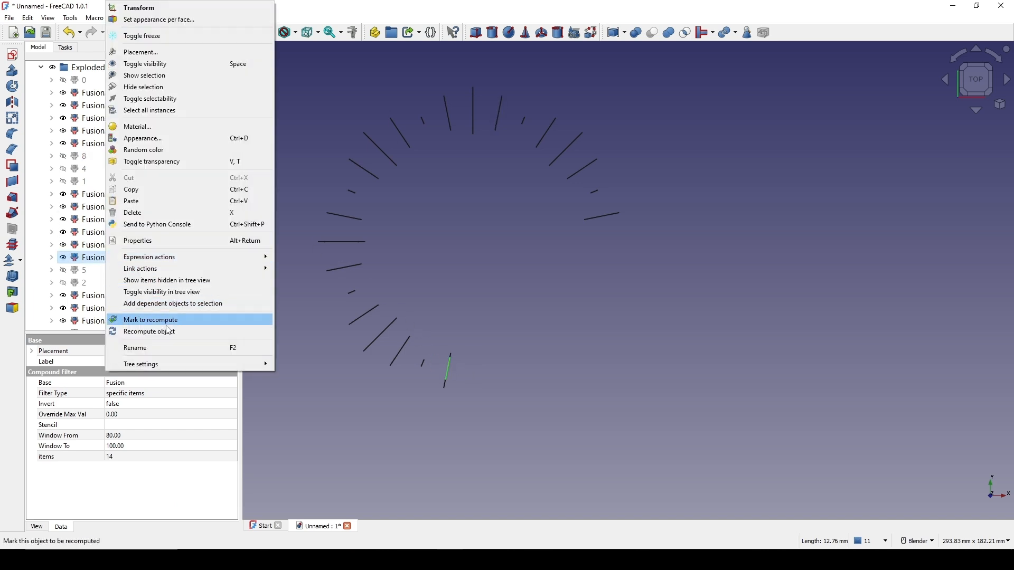
left_click(166, 345)
type("9")
key("Return")
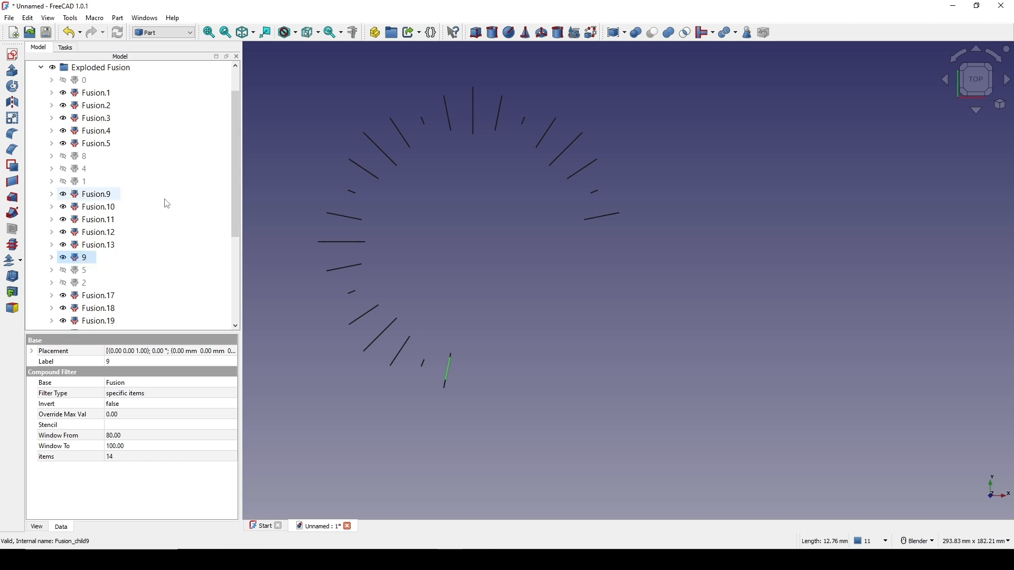
key("space")
Step: Rename the short section following section 9 on the ring, Fusion.22, as 10 and hide it
left_click(420, 360)
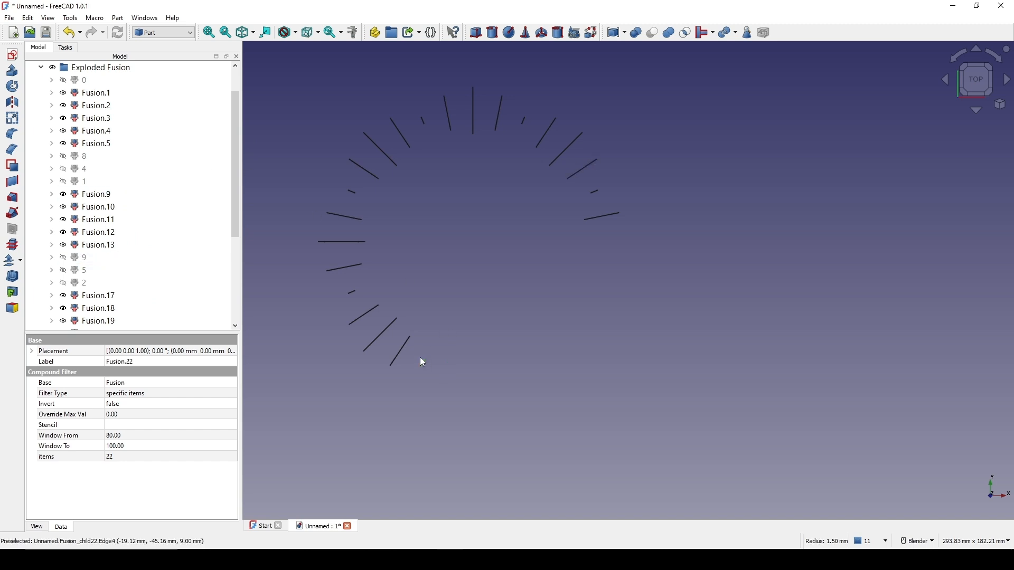
right_click(92, 207)
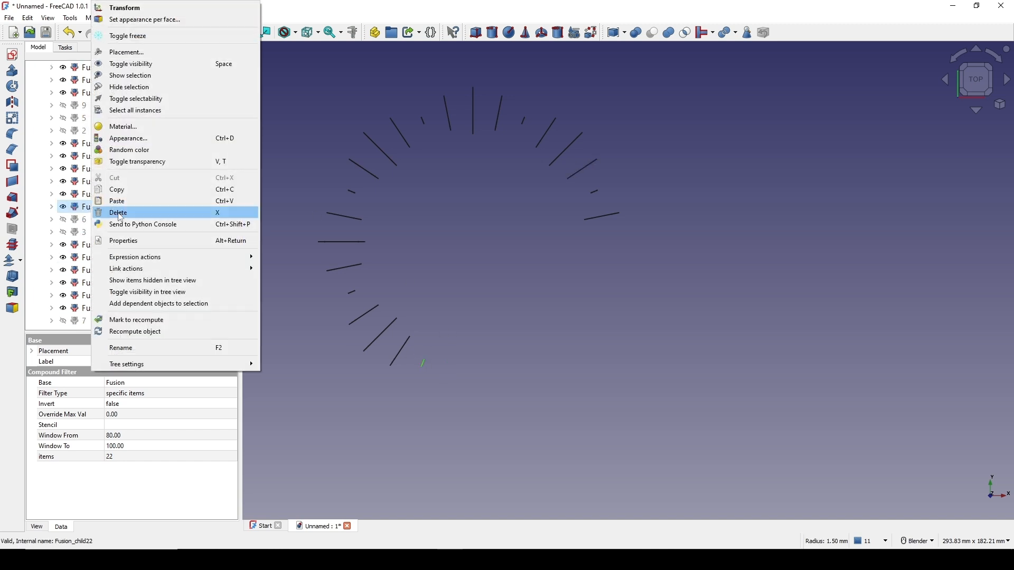
left_click(166, 348)
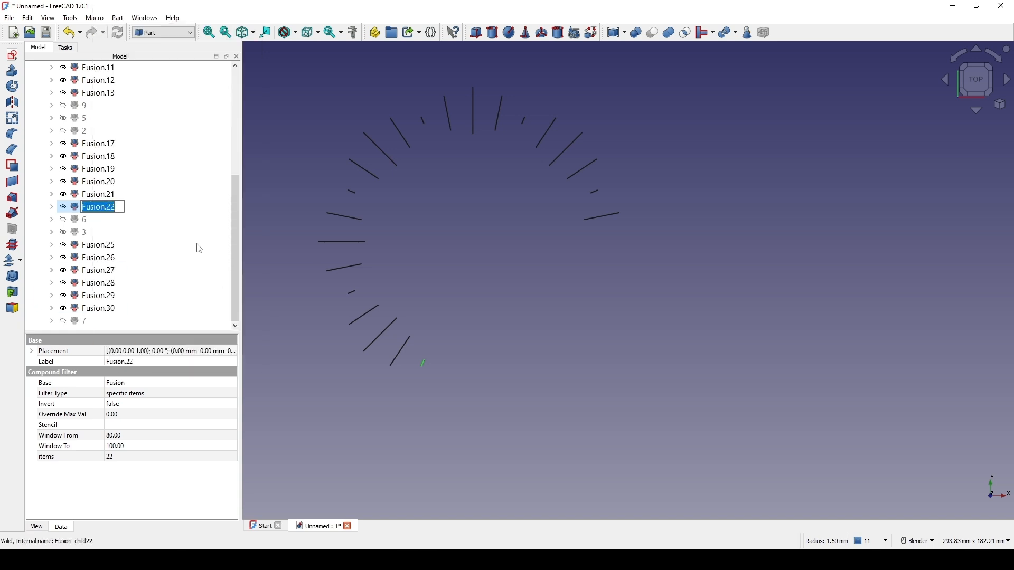
type("10")
key("Return")
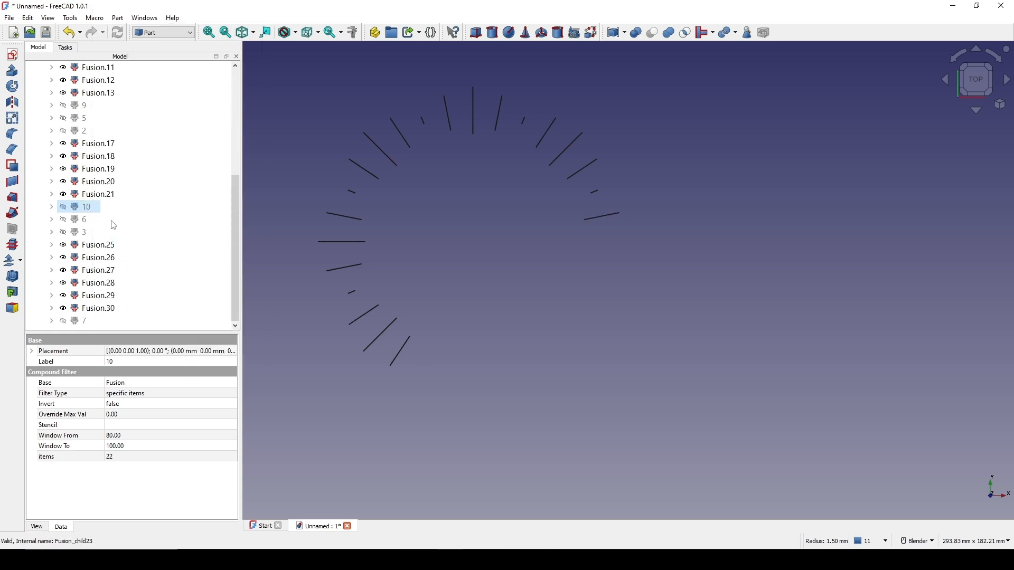
Step: Rename the section following section 10 clockwise, Fusion.30, as 11 and hide it
left_click(98, 309)
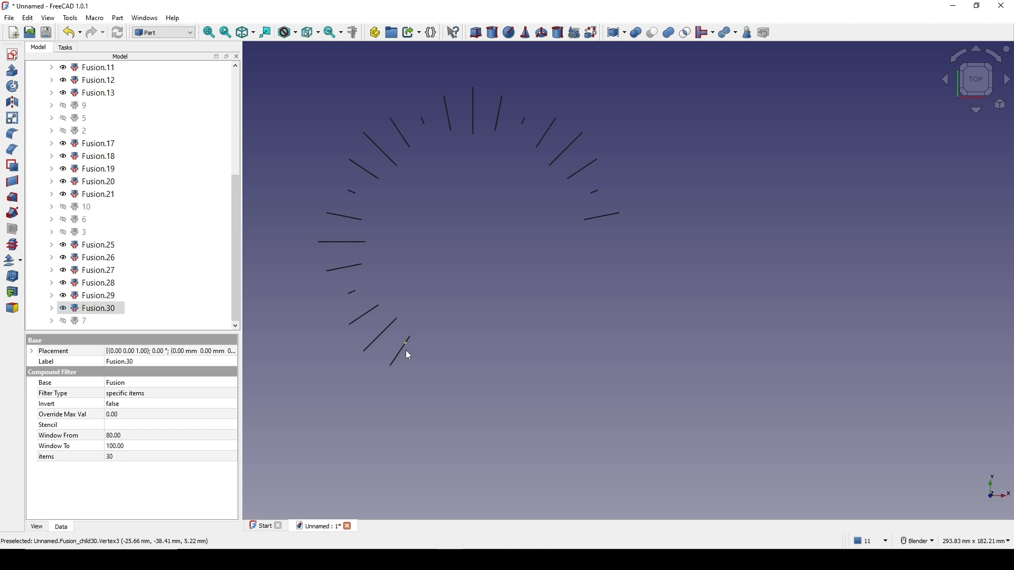
right_click(107, 312)
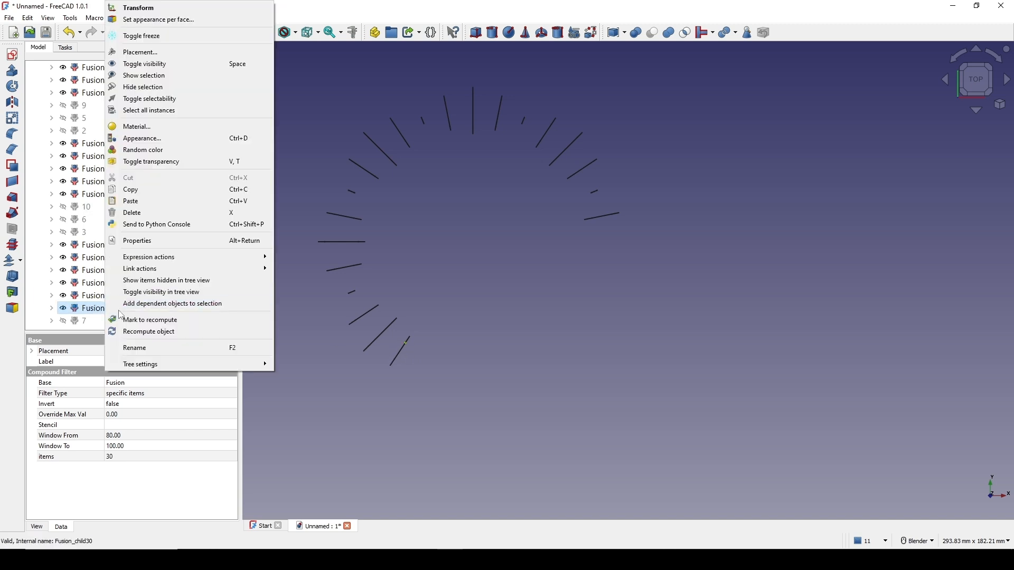
left_click(161, 348)
type("11")
key("Return")
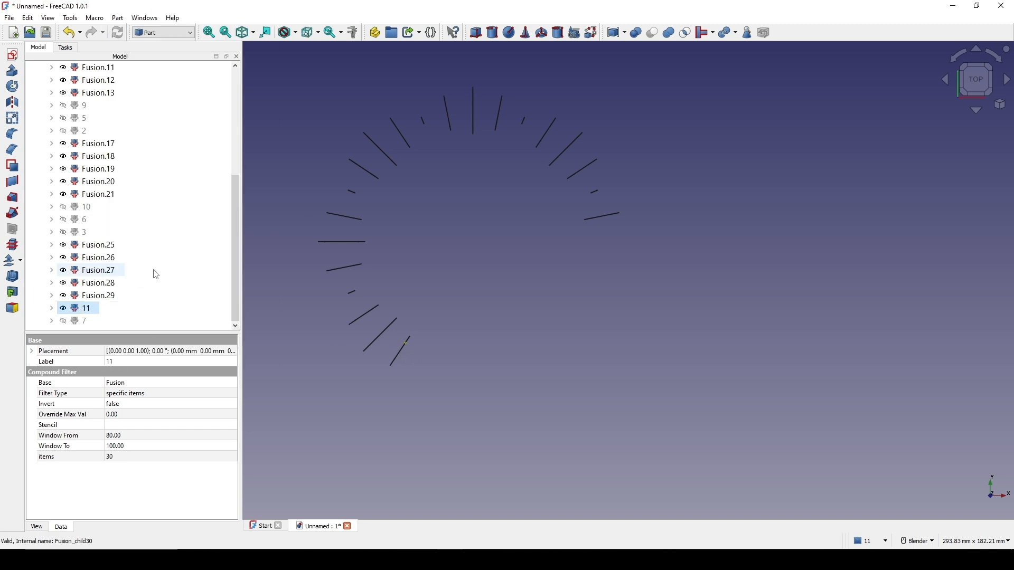
key("space")
Step: Rename the long diagonal section at the ring's lower left, Fusion.5, as 12 and hide it
left_click(379, 333)
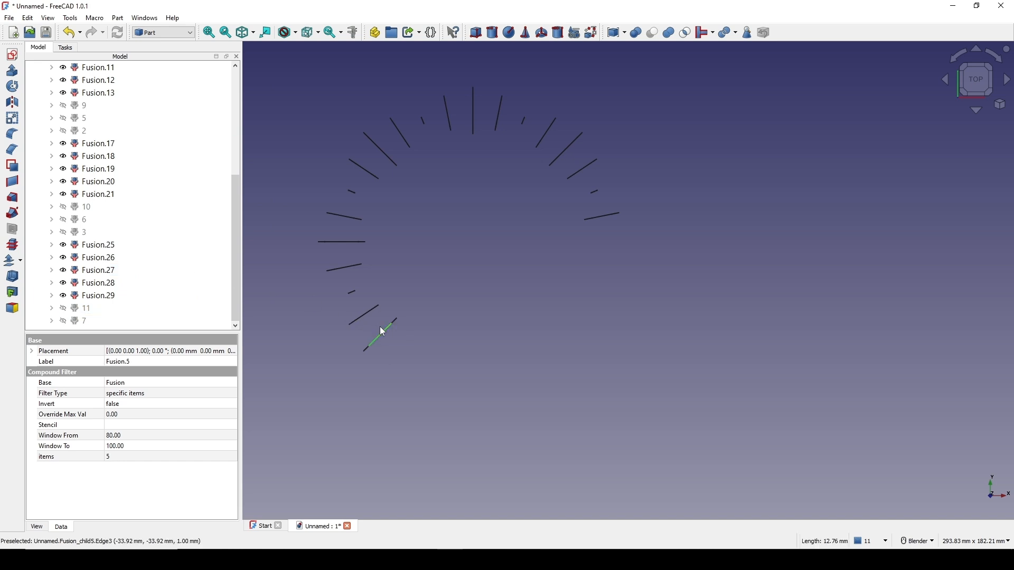
scroll(150, 265, "up", 4)
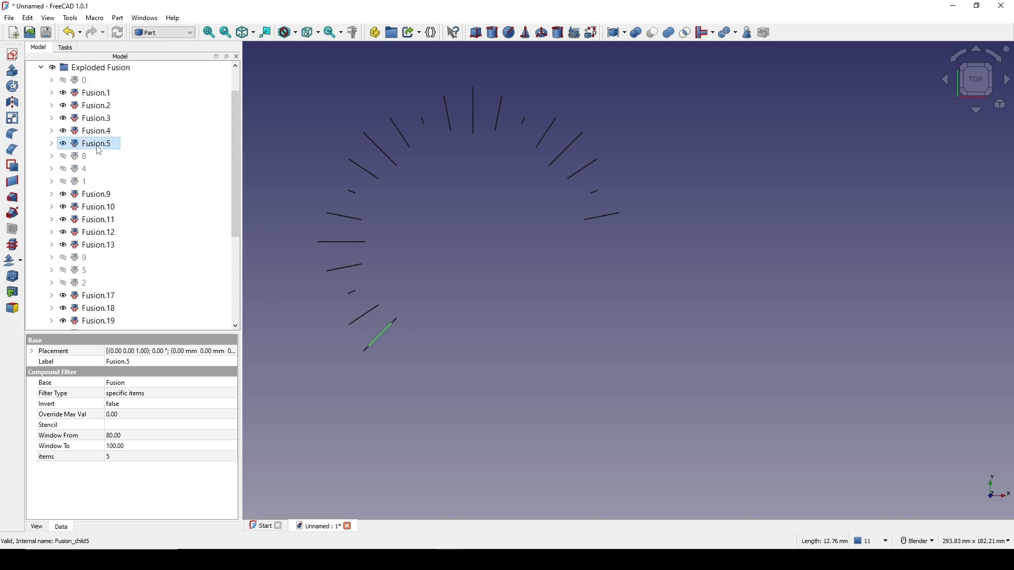
right_click(98, 145)
left_click(174, 493)
type("12")
key("Return")
key("space")
Step: Rename the section following section 12 clockwise, Fusion.13, as 13 and hide it
left_click(365, 314)
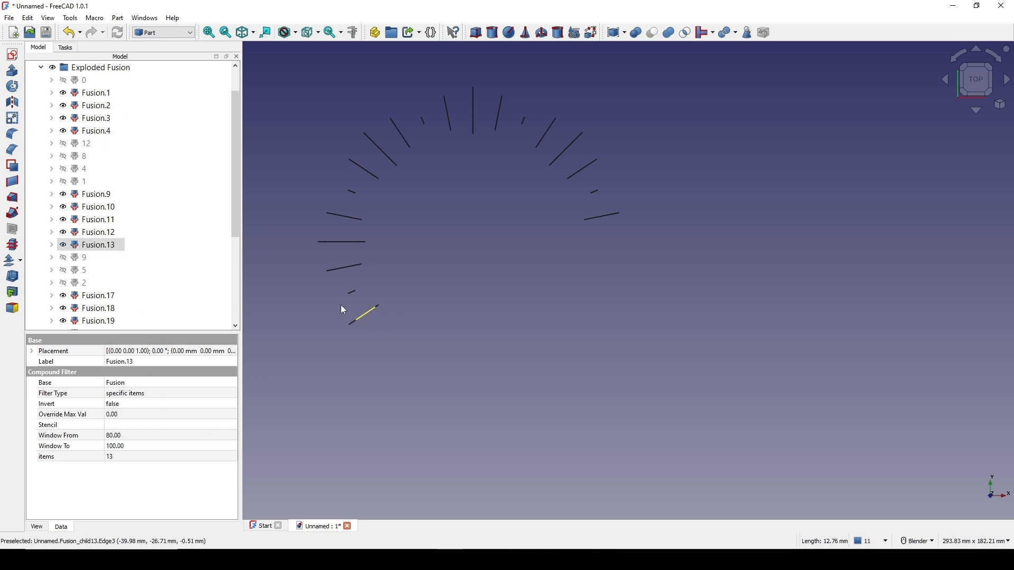
right_click(103, 250)
left_click(164, 346)
type("13")
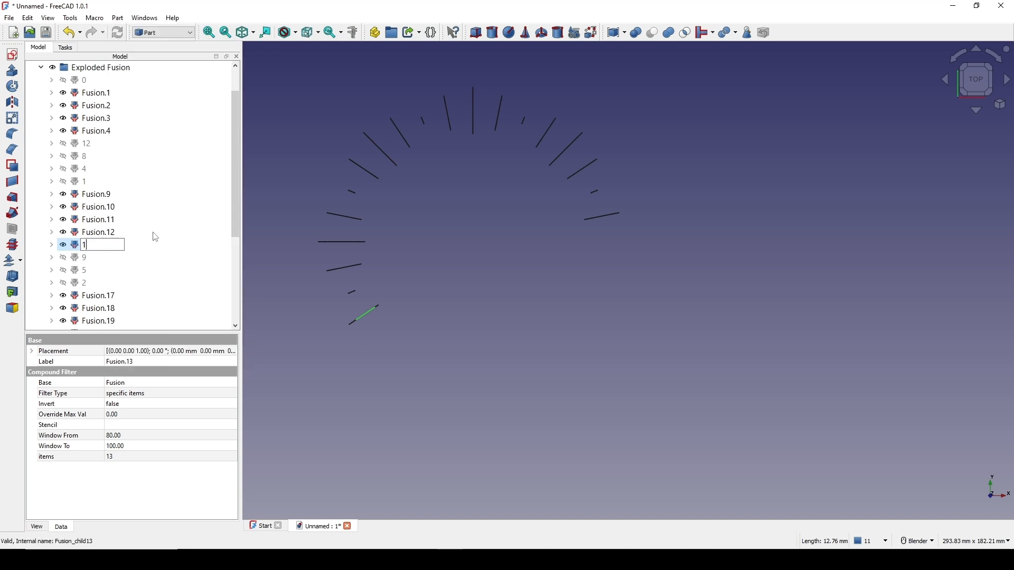
key("Return")
key("space")
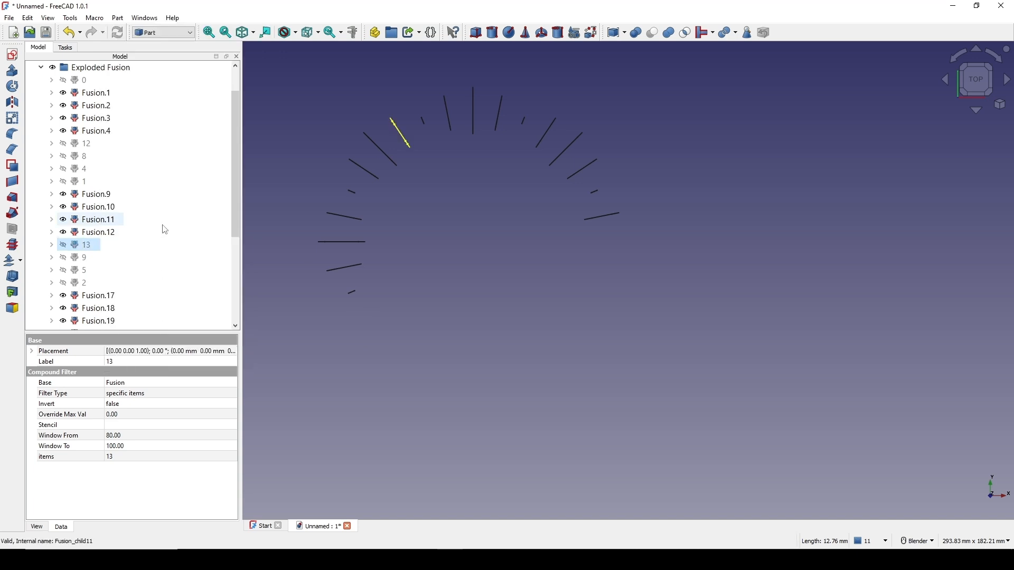
Step: Rename the short section following section 13 on the ring, Fusion.21, as 14 and hide it
left_click(352, 292)
right_click(94, 194)
left_click(151, 540)
type("14")
key("Return")
key("space")
Step: Rename the section just below the ring's leftmost one, Fusion.29, as 15 and hide it
left_click(343, 267)
right_click(85, 295)
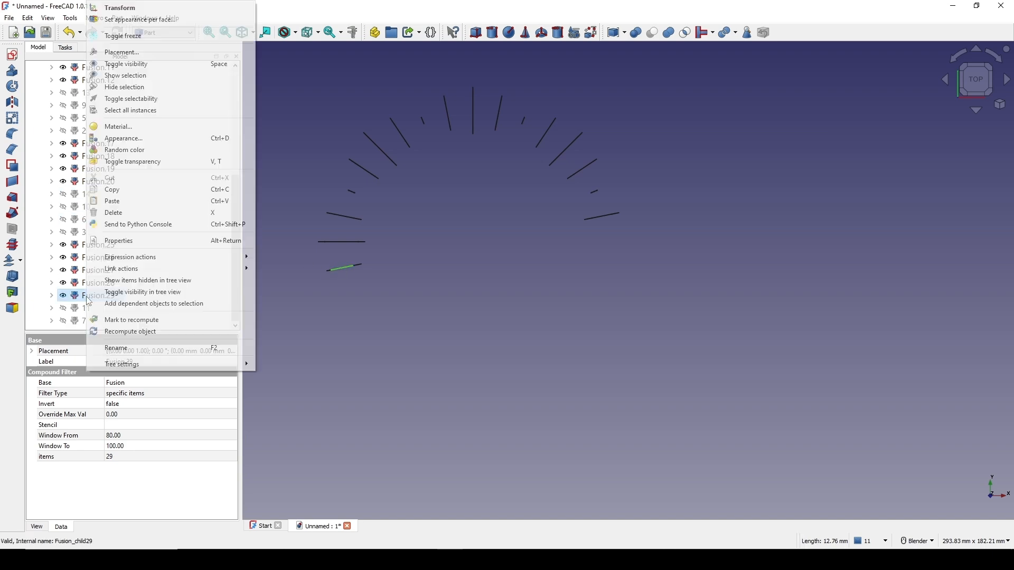
left_click(152, 346)
type("15")
key("Return")
key("space")
Step: Rename the horizontal section at the ring's far left, Fusion.4, as 16 and hide it
left_click(338, 242)
right_click(95, 129)
left_click(149, 274)
type("16")
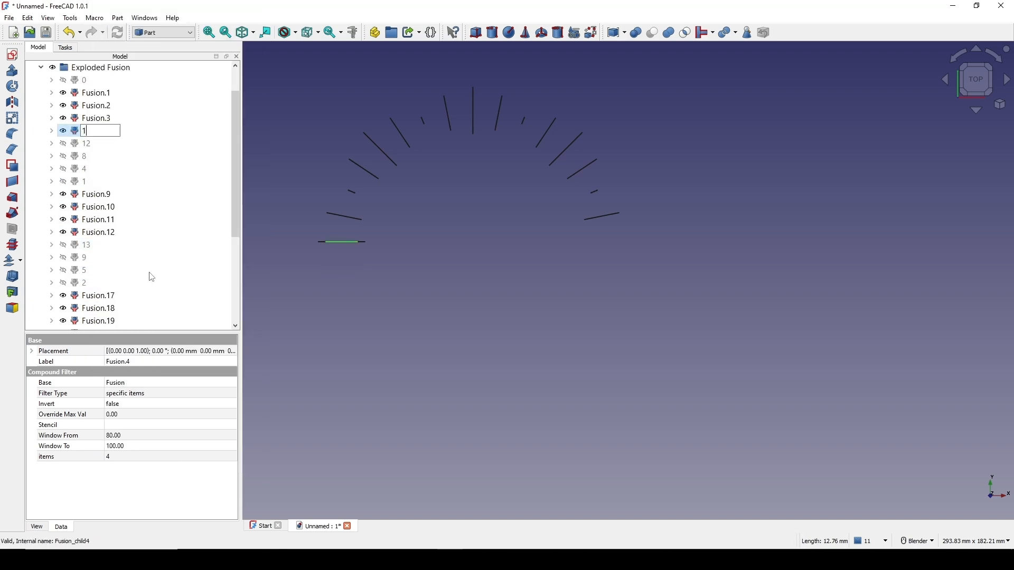
key("Return")
key("space")
Step: Rename the section following section 16 clockwise, Fusion.12, as 17 and hide it
left_click(334, 214)
right_click(95, 232)
left_click(152, 346)
type("17")
key("Return")
key("space")
Step: Rename the short section following section 17 on the ring, Fusion.20, as 18 and hide it
left_click(352, 193)
right_click(95, 181)
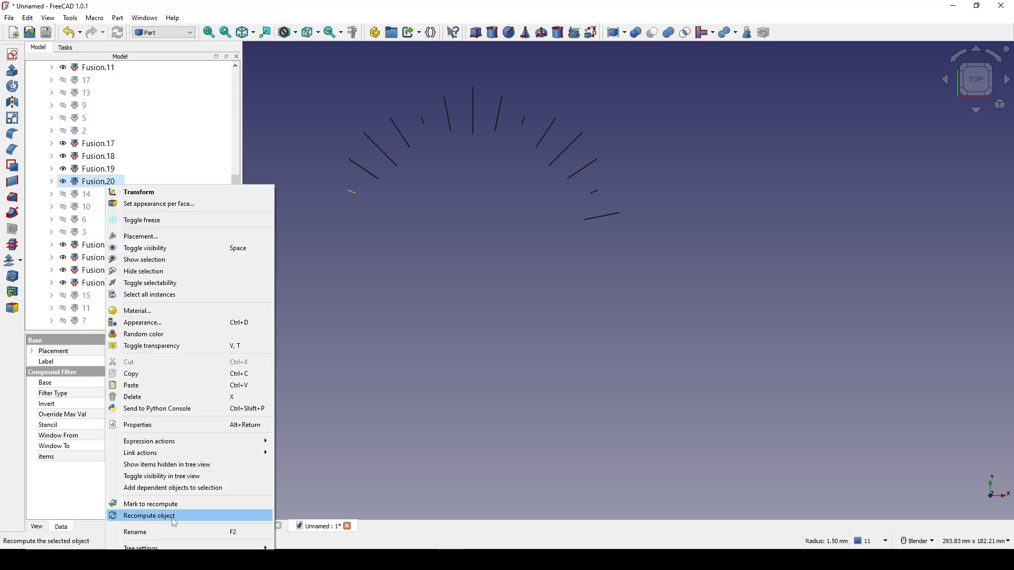
left_click(150, 518)
type("18")
key("Return")
key("space")
Step: Rename the section following section 18 clockwise, Fusion.28, as 19 and hide it
left_click(373, 180)
right_click(95, 283)
left_click(152, 346)
type("19")
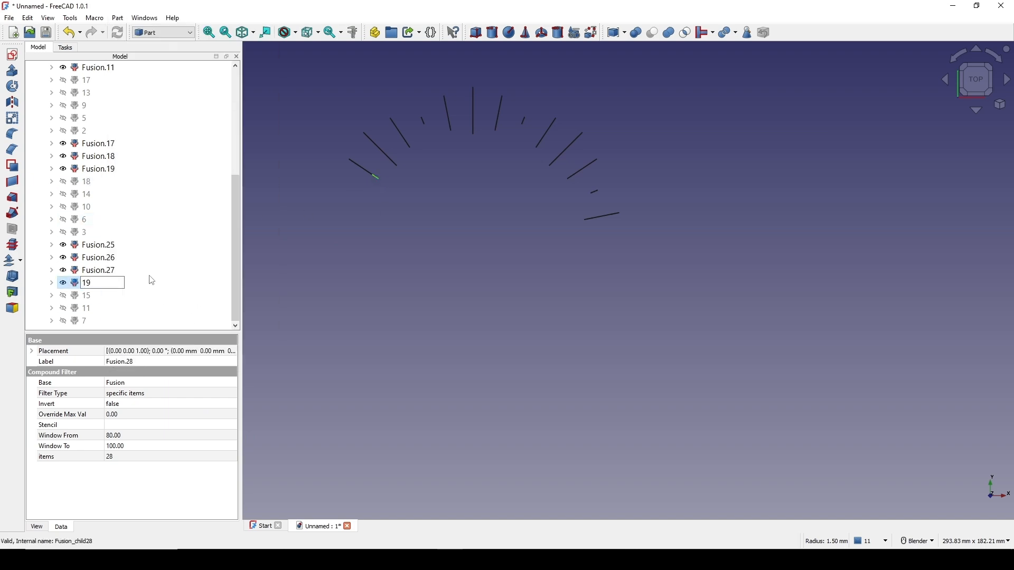
key("Return")
key("space")
Step: Rename the long diagonal section at the ring's upper left, Fusion.3, as 20 and hide it
left_click(378, 147)
right_click(96, 116)
left_click(152, 461)
type("20")
key("Return")
key("space")
Step: Rename the section following section 20 clockwise, Fusion.11, as 21 and hide it
left_click(408, 145)
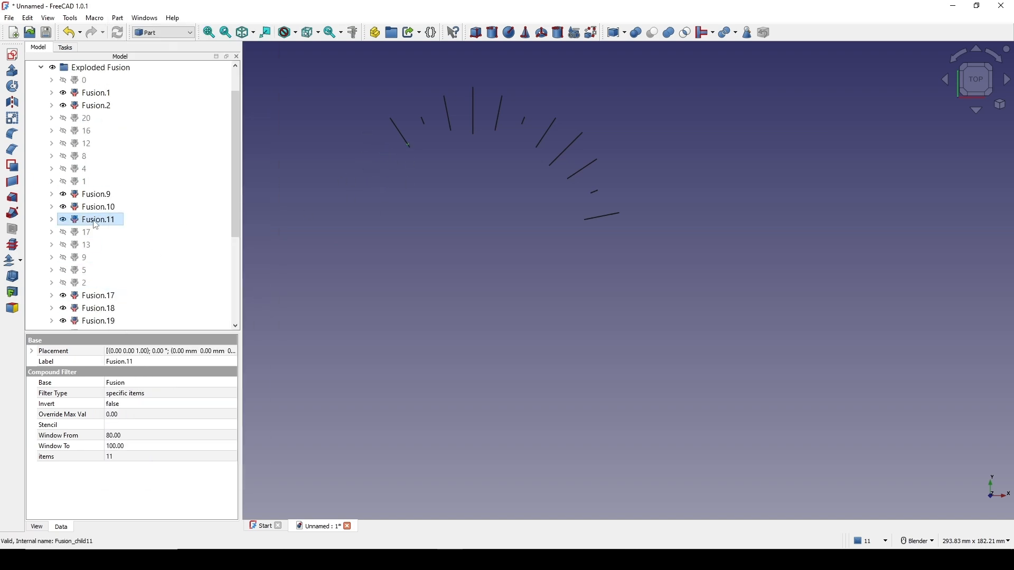
right_click(96, 225)
left_click(153, 346)
type("21")
key("Return")
key("space")
Step: Rename the short section following section 21 on the ring, Fusion.19, as 22 and hide it
scroll(159, 242, "down", 2)
right_click(105, 245)
left_click(152, 345)
type("21")
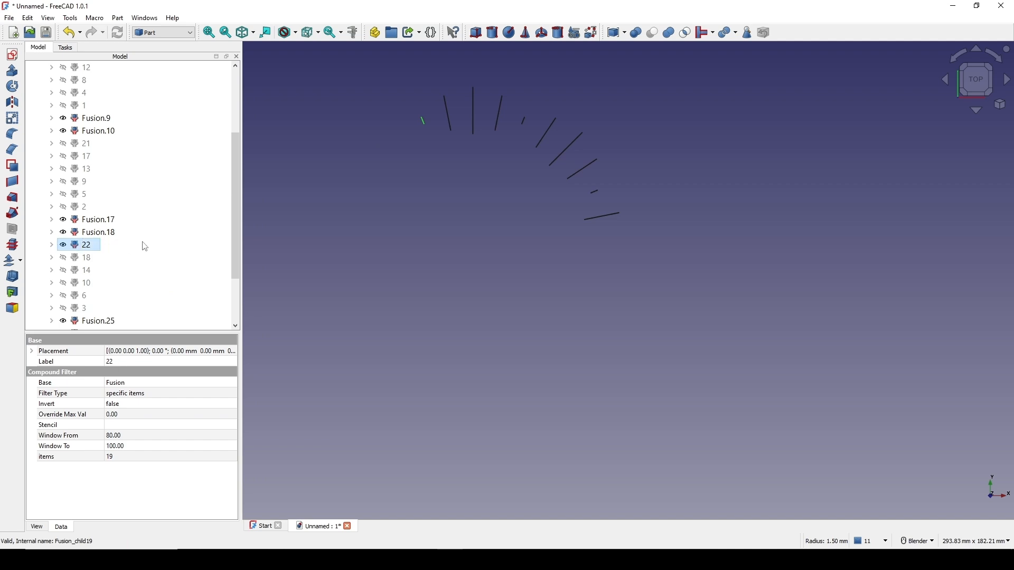
key("space")
Step: Rename the section following section 22 clockwise, Fusion.27, as 23 and hide it
left_click(448, 115)
scroll(109, 271, "down", 2)
right_click(103, 273)
left_click(152, 346)
type("23")
key("Return")
key("space")
Step: Rename the vertical section at the top of the ring, Fusion.2, as 24 and hide it
left_click(473, 131)
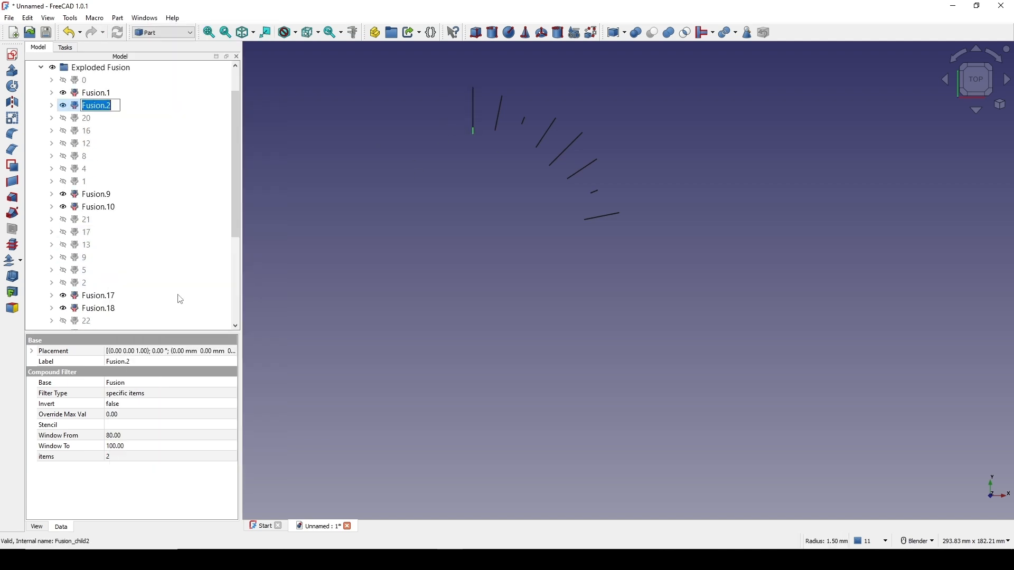
type("24")
key("Return")
key("space")
Step: Rename the section just clockwise of the top one, Fusion.10, as 25 and hide it
left_click(496, 119)
right_click(100, 207)
left_click(152, 345)
type("25")
key("Return")
key("space")
Step: Rename the short section following section 25 on the ring, Fusion.18, as 26 and hide it
left_click(522, 121)
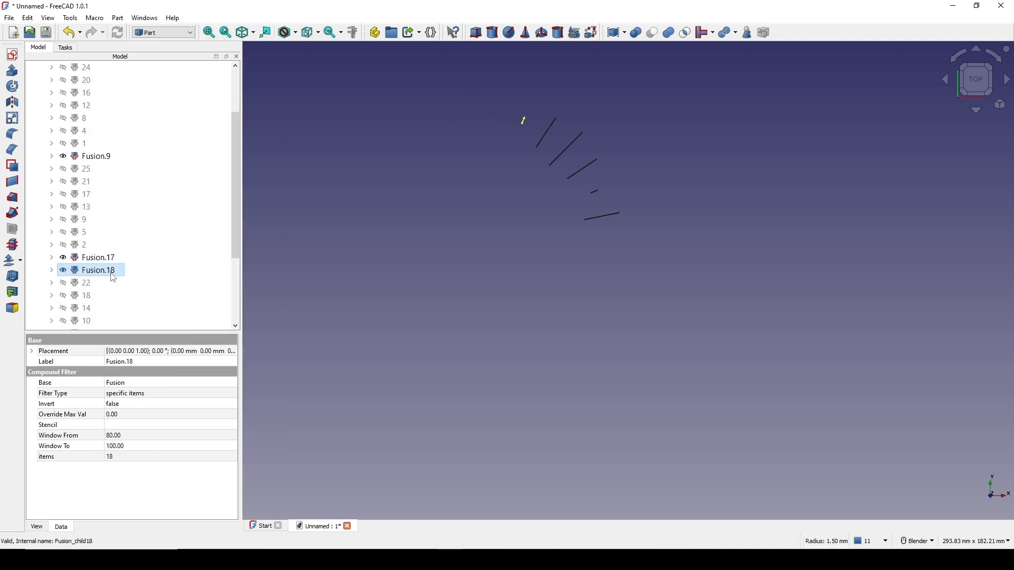
key("F2")
type("26")
key("Return")
key("space")
Step: Rename the section following section 26 clockwise, Fusion.26, as 27 and hide it
left_click(546, 133)
scroll(113, 258, "down", 3)
key("F2")
type("27")
key("Return")
key("space")
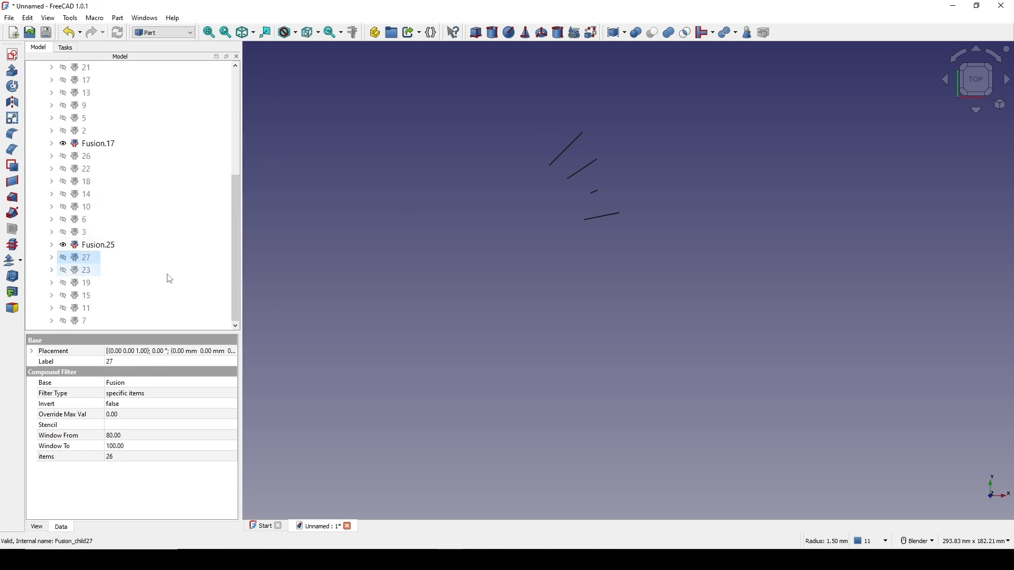
Step: Rename the section following section 27 clockwise, Fusion.1, as 28 and hide it
left_click(552, 163)
scroll(110, 247, "up", 5)
right_click(97, 128)
left_click(61, 196)
scroll(104, 142, "down", 4)
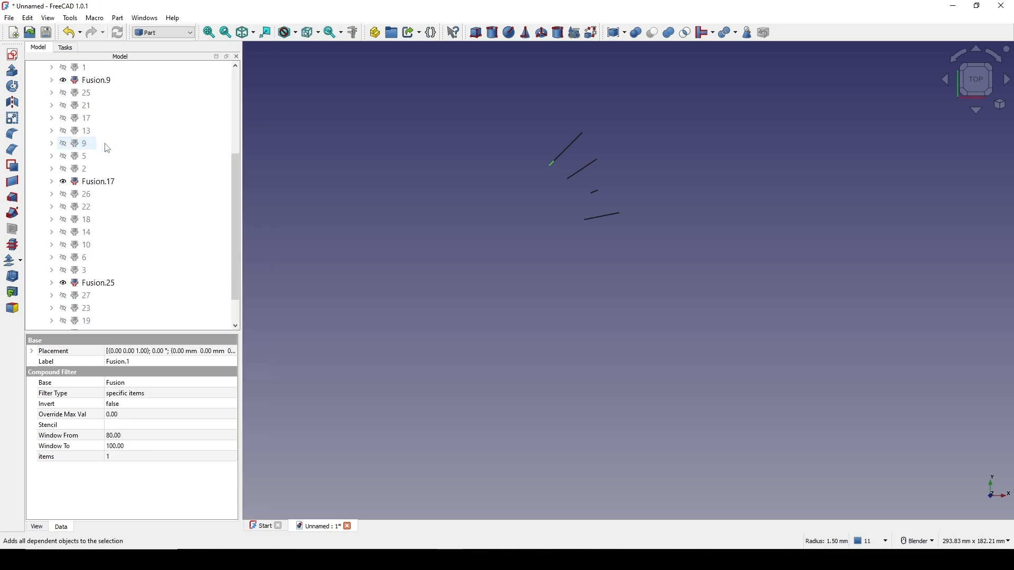
scroll(108, 148, "up", 3)
right_click(98, 93)
left_click(132, 451)
type("28")
key("Return")
key("space")
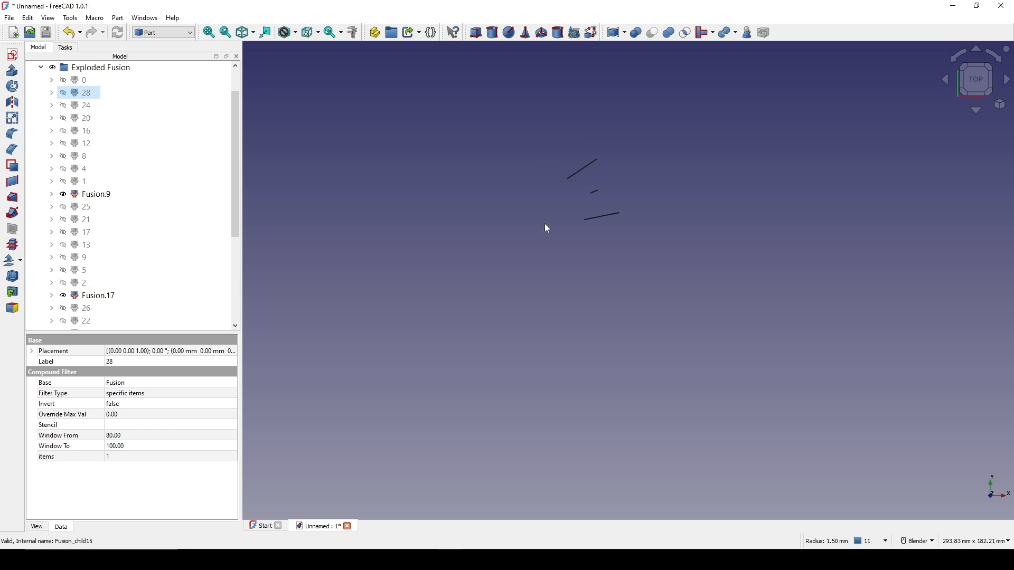
Step: Rename the section following section 28 clockwise, Fusion.9, as 29 and hide it
left_click(582, 169)
right_click(98, 194)
left_click(142, 544)
type("29")
key("Return")
key("space")
Step: Rename the short section following section 29, Fusion.17, as 30 and hide it
right_click(99, 296)
left_click(159, 345)
type("30")
key("Return")
key("space")
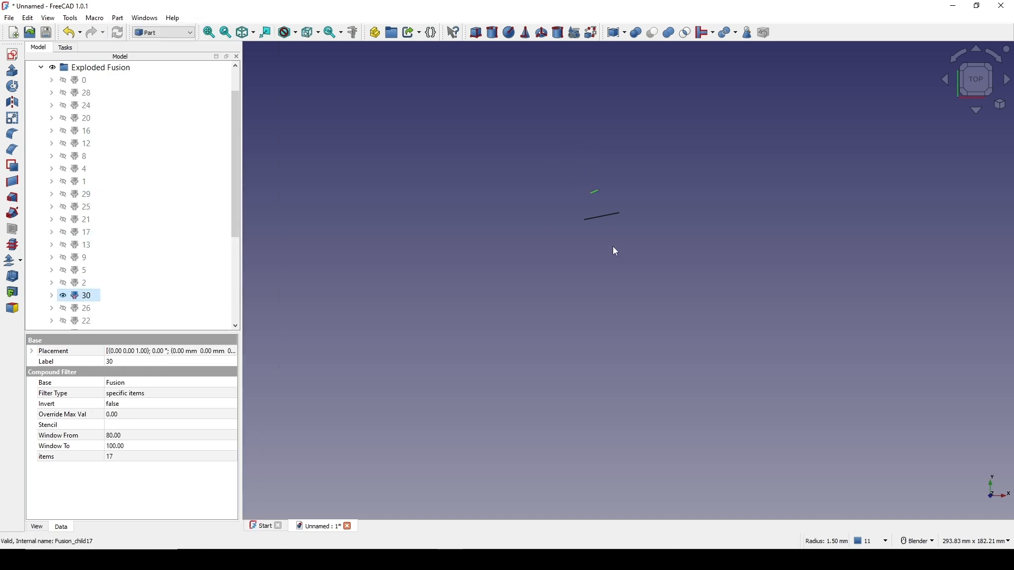
Step: Rename the last remaining visible section, Fusion.25, as 31 and hide it
left_click(602, 216)
right_click(101, 246)
left_click(153, 348)
type("31")
key("Return")
left_click(343, 262)
scroll(250, 285, "down", 1)
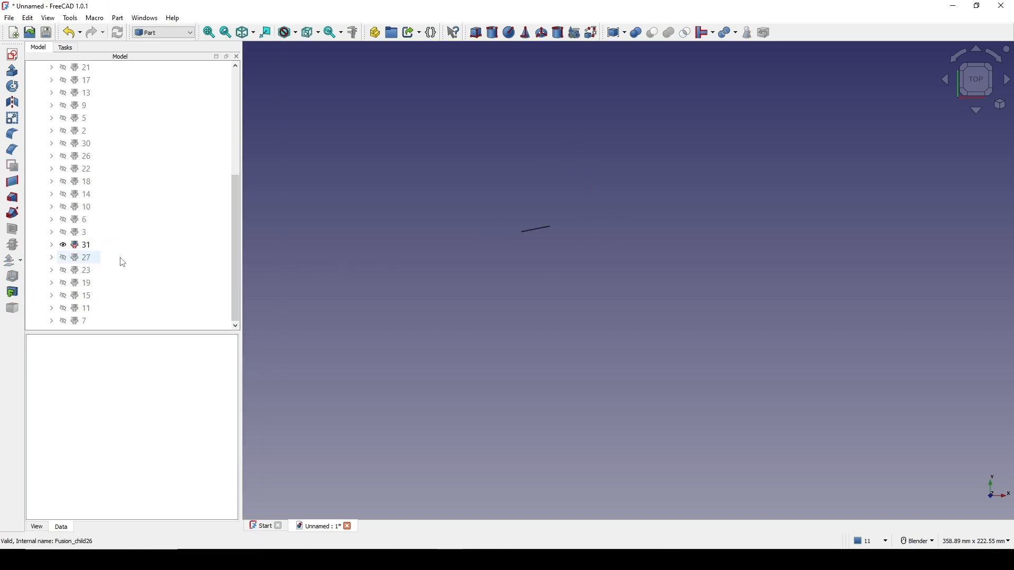
left_click(89, 247)
key("space")
Step: Select all numbered sections in the Exploded Fusion group and make them visible again
scroll(90, 246, "up", 5)
left_click(77, 117)
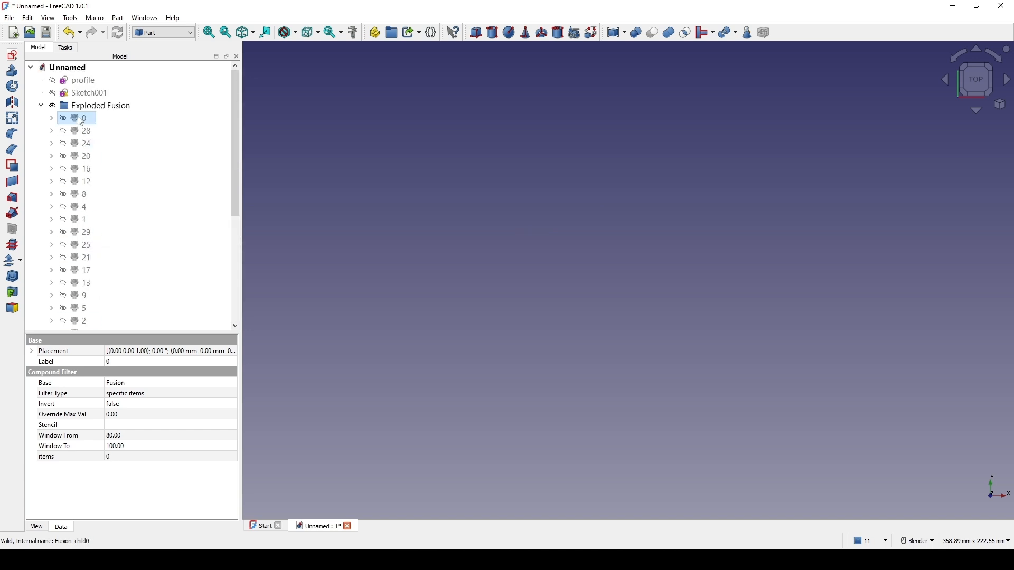
scroll(103, 170, "down", 4)
scroll(105, 174, "down", 1)
left_click(87, 323, "shift")
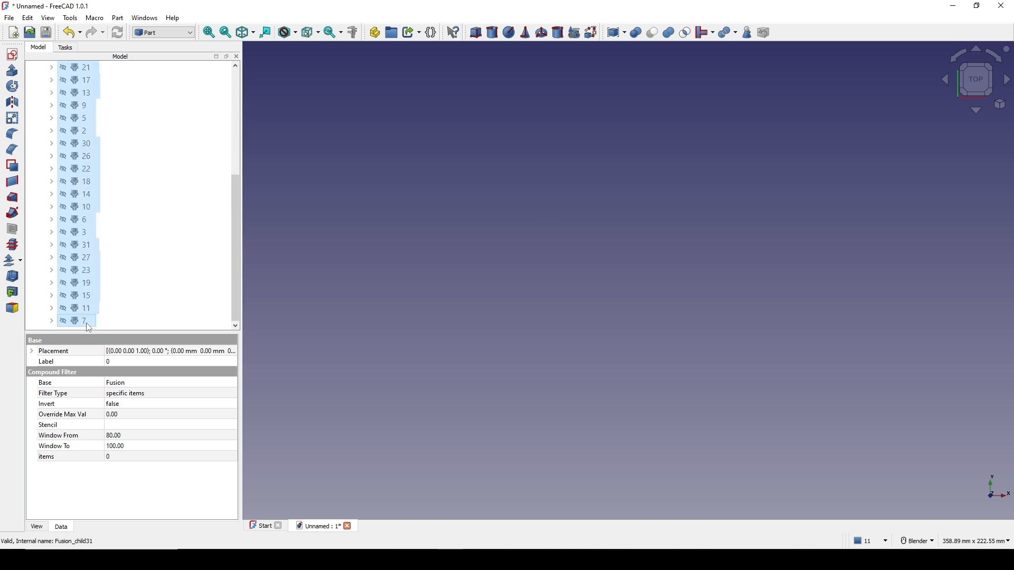
key("space")
left_click(607, 238)
scroll(607, 238, "down", 1)
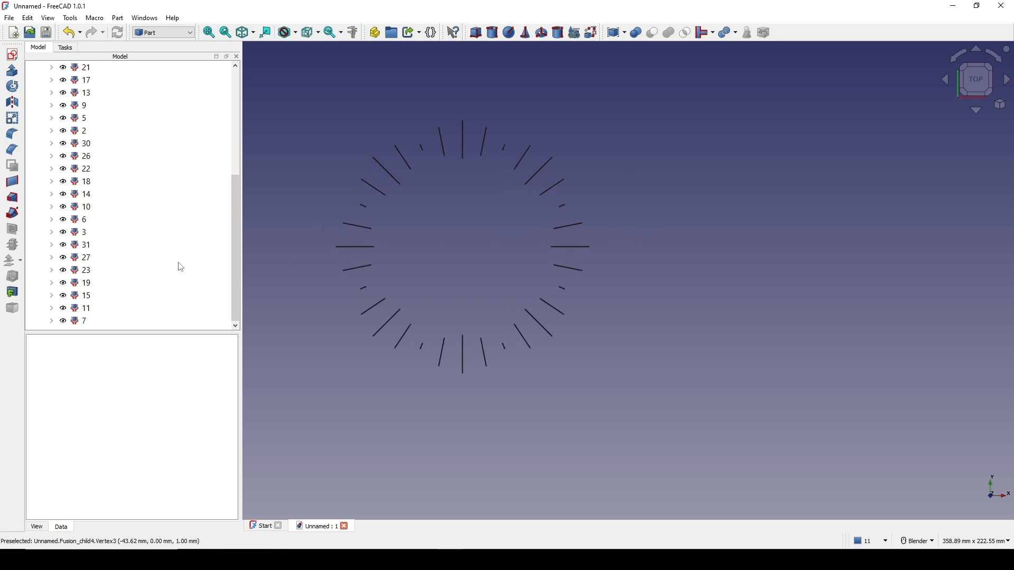
Step: Start a Part Loft and add sections 0, 1, 2, 3 and 4 in order as its profiles
left_click(13, 200)
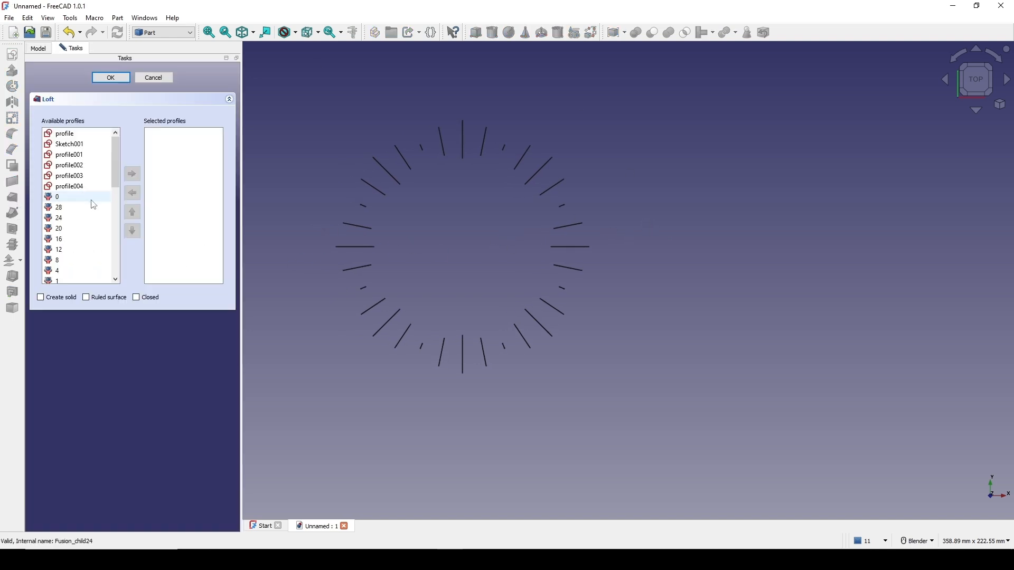
scroll(89, 198, "down", 1)
double_click(79, 167)
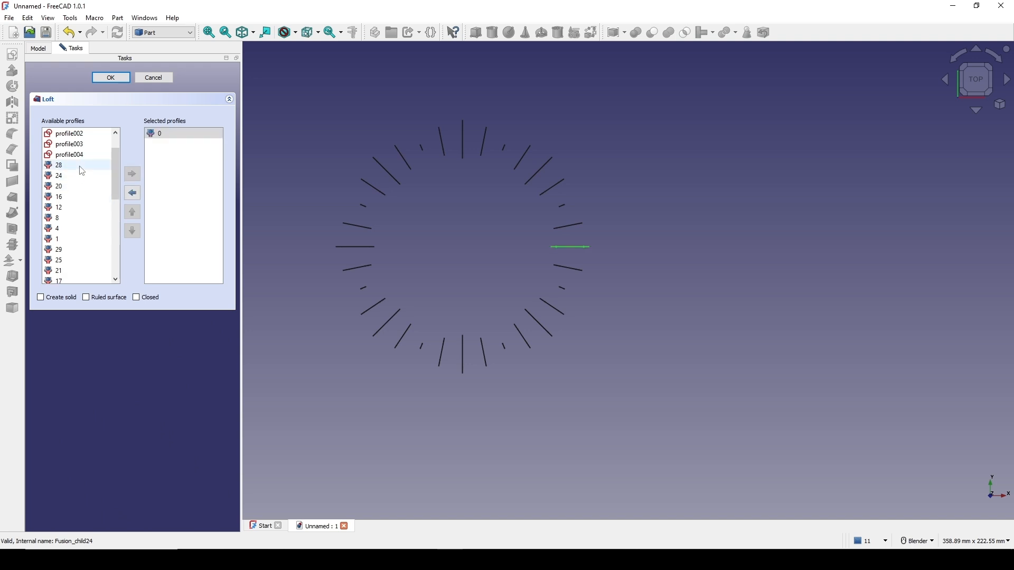
double_click(66, 240)
scroll(95, 253, "down", 2)
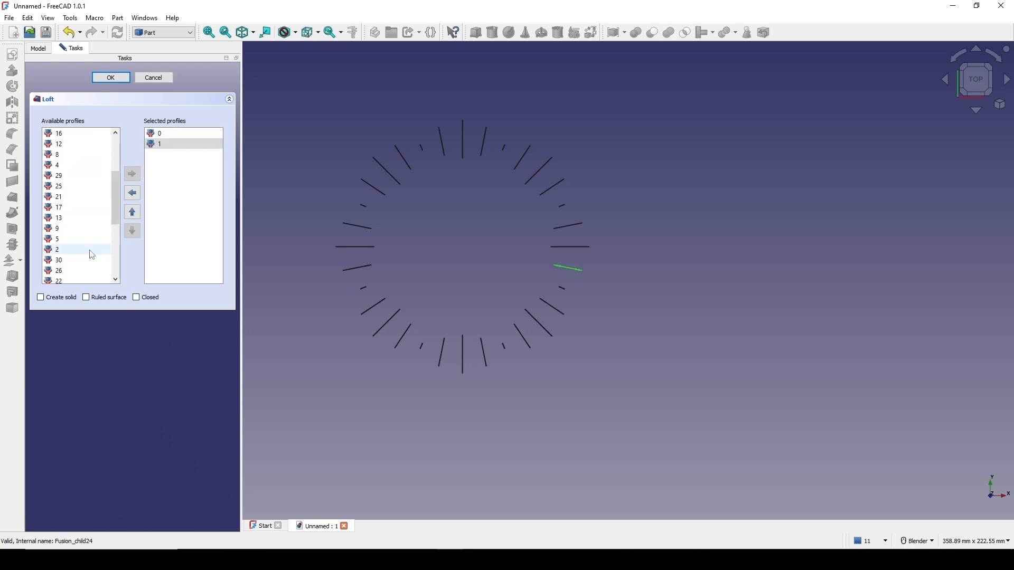
left_click(65, 250)
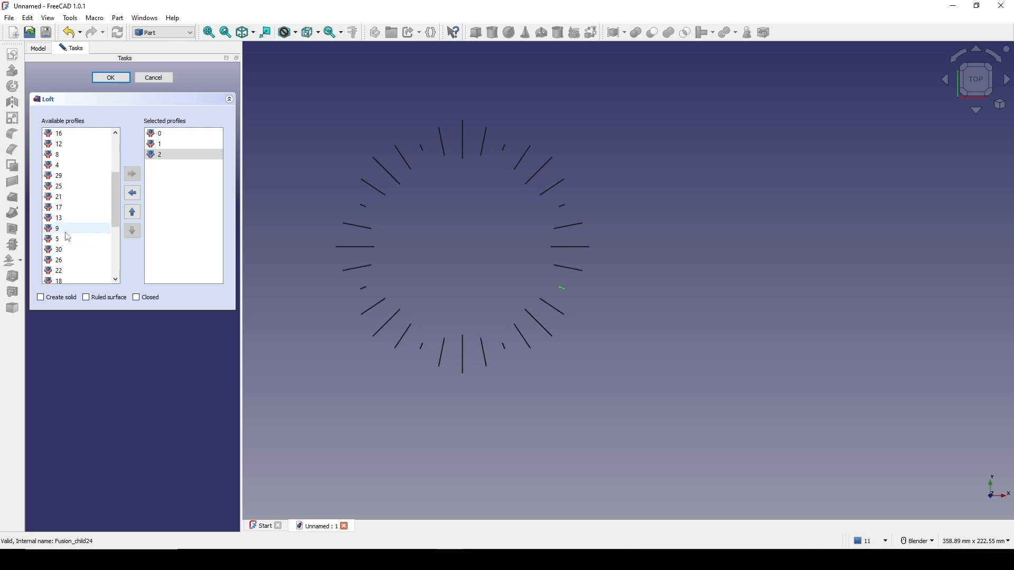
scroll(69, 237, "down", 2)
double_click(74, 260)
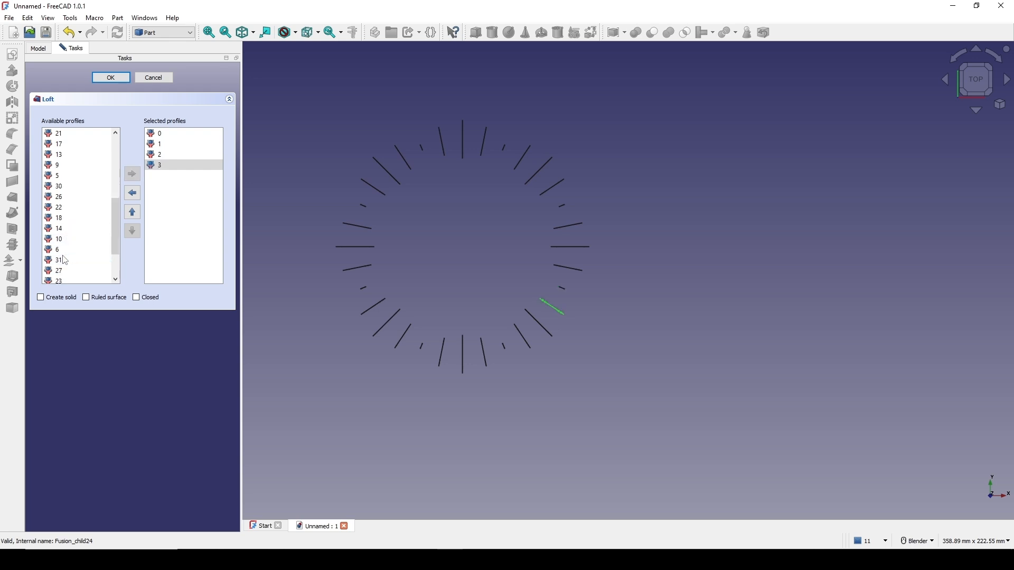
scroll(83, 265, "down", 2)
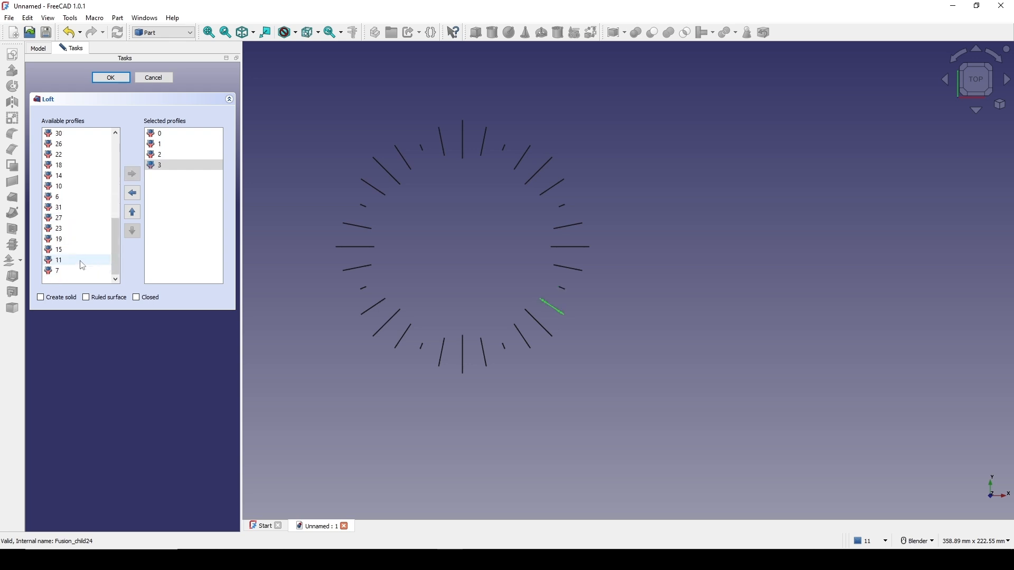
scroll(83, 265, "up", 3)
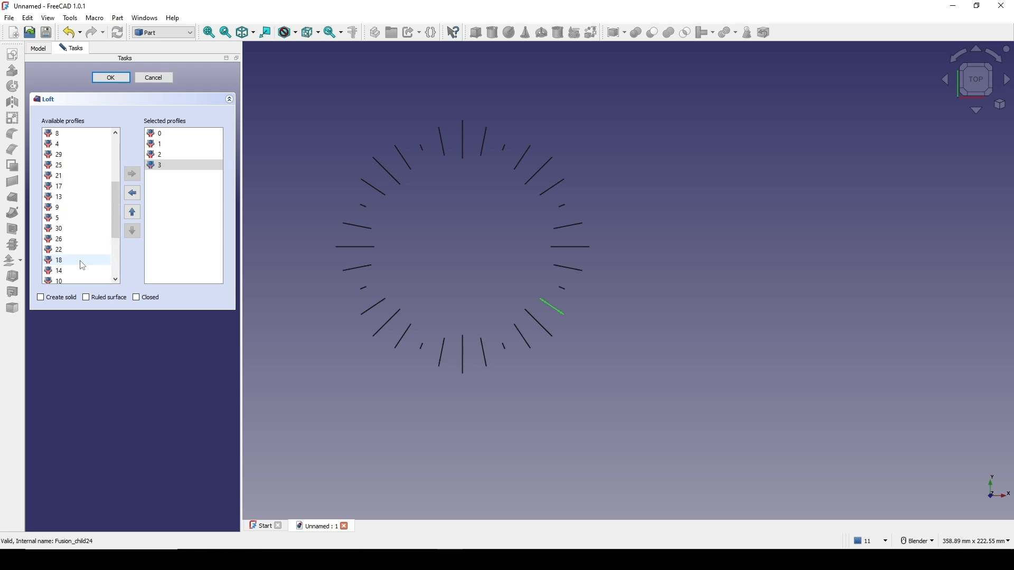
scroll(83, 265, "up", 1)
double_click(66, 207)
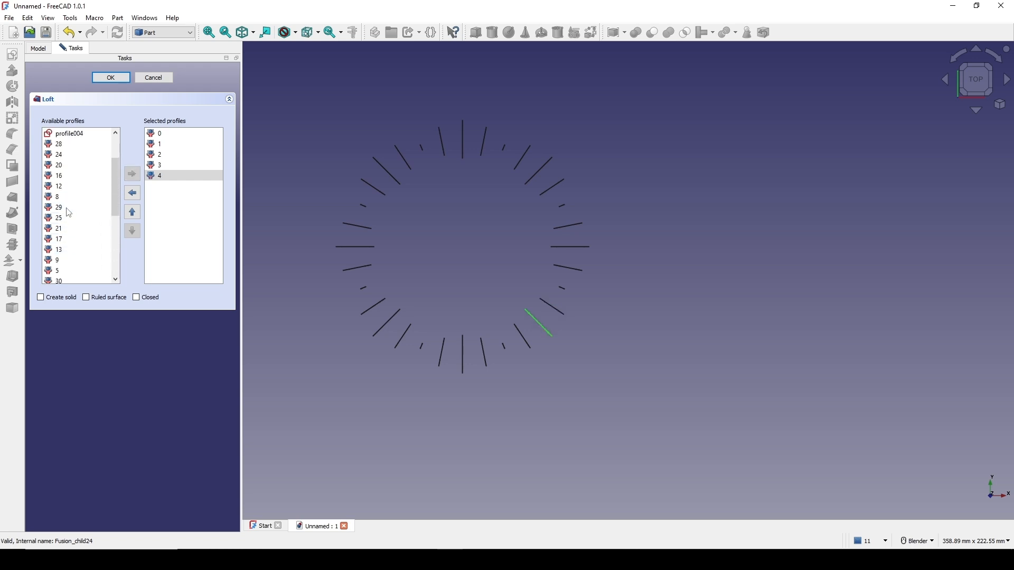
Step: Add sections 5, 6 and 7 in order to the loft profiles, leaving section 9 out of the selection
double_click(65, 261)
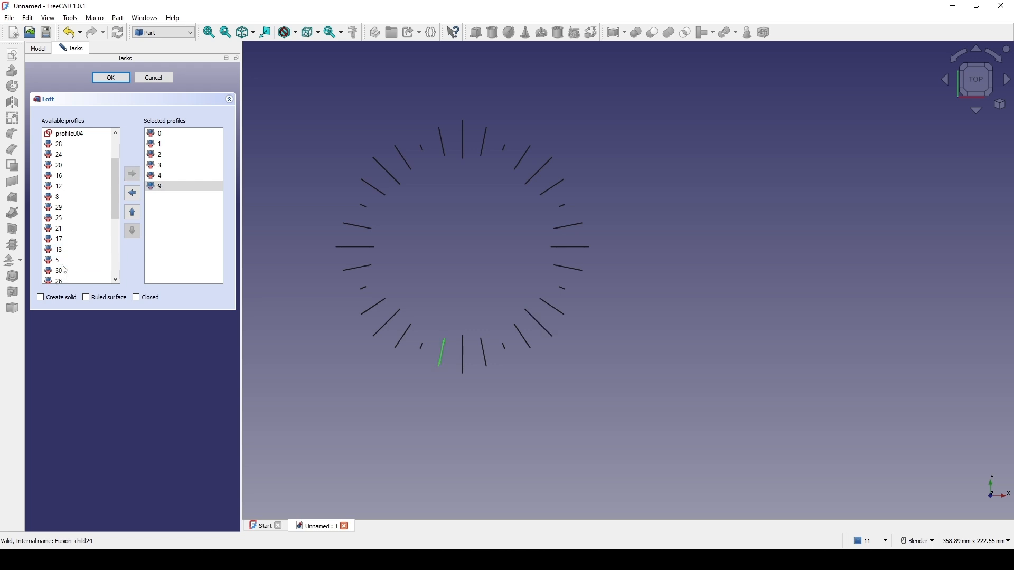
left_click(132, 194)
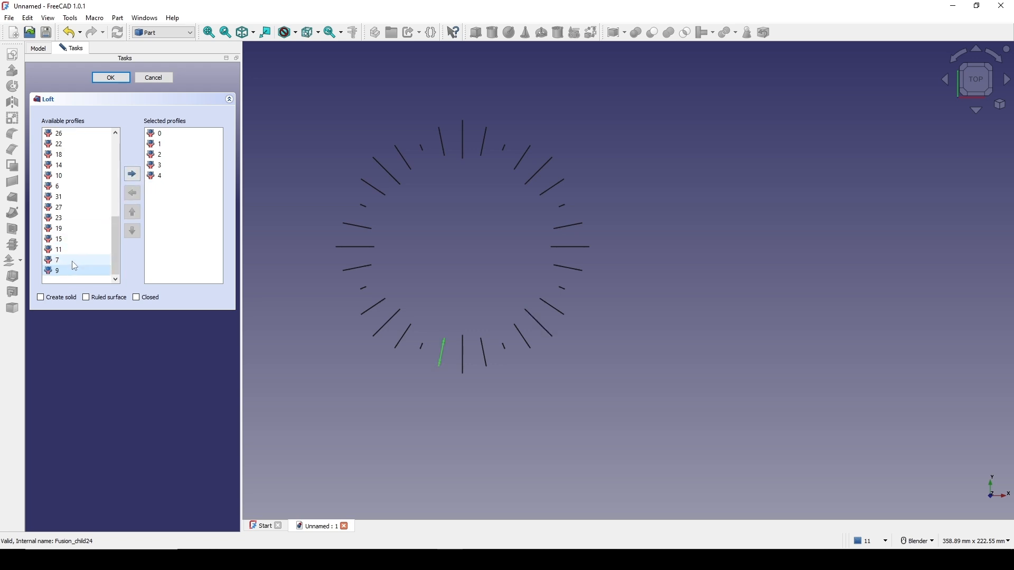
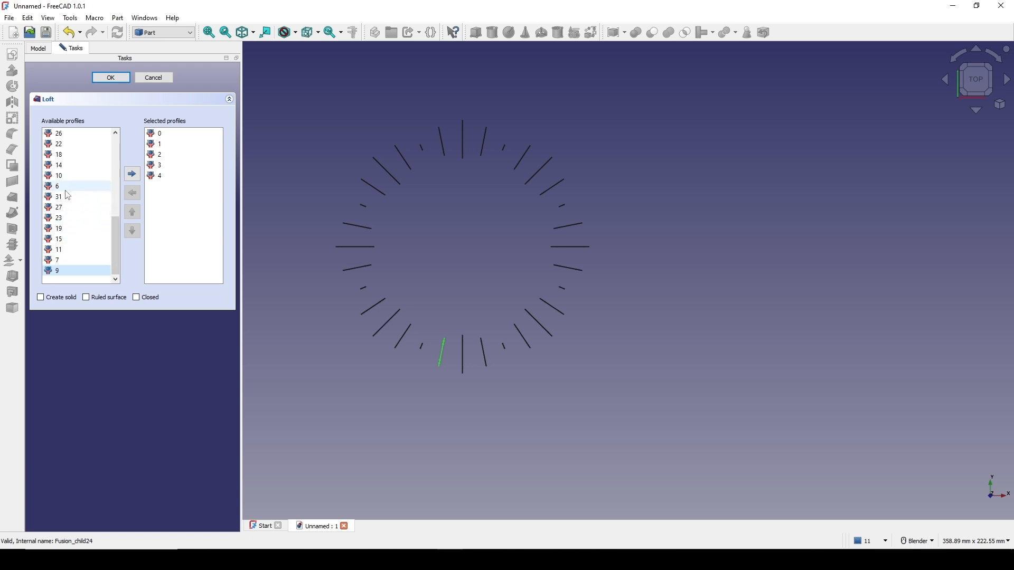
scroll(68, 196, "up", 1)
double_click(59, 145)
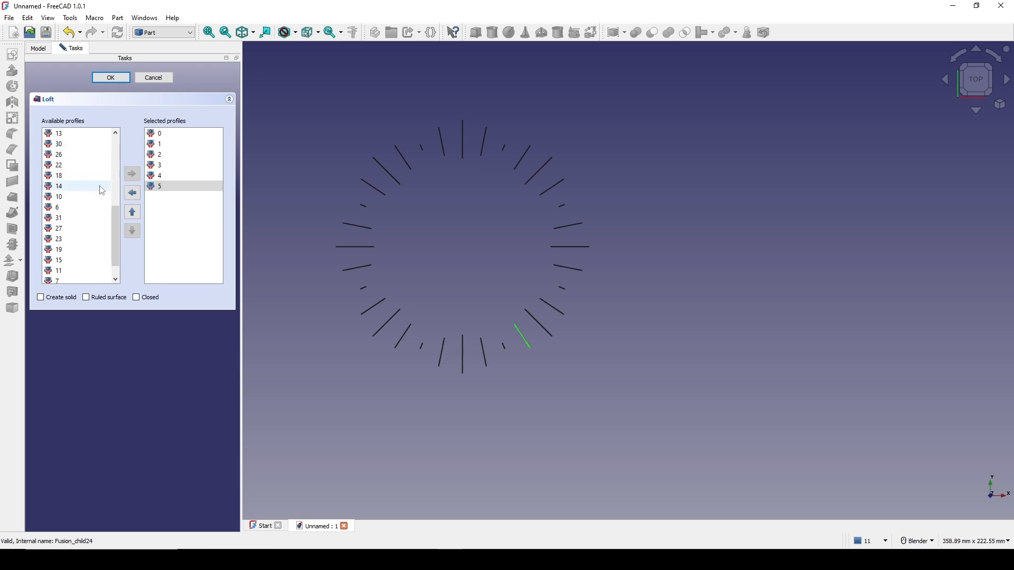
double_click(83, 208)
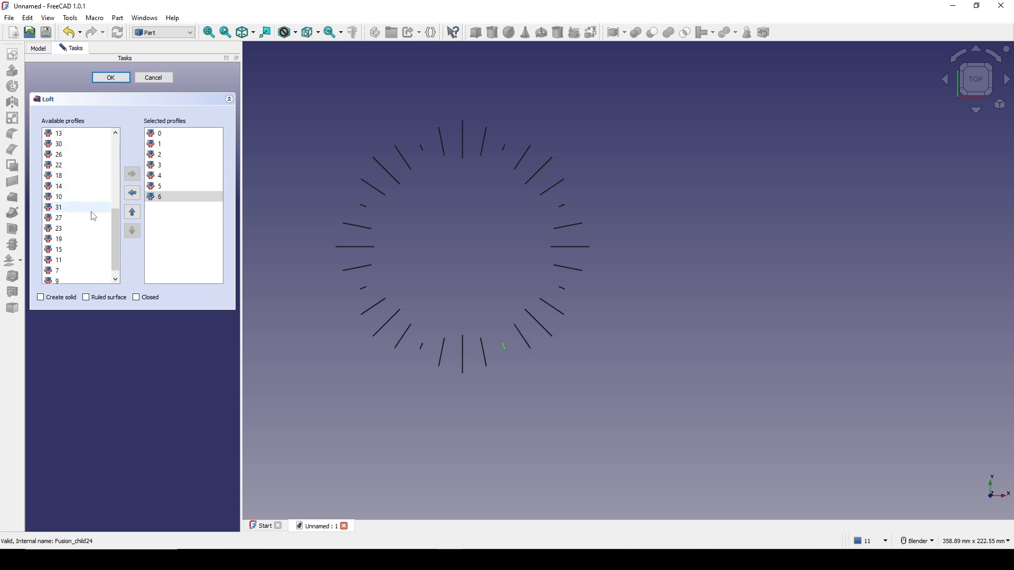
double_click(78, 271)
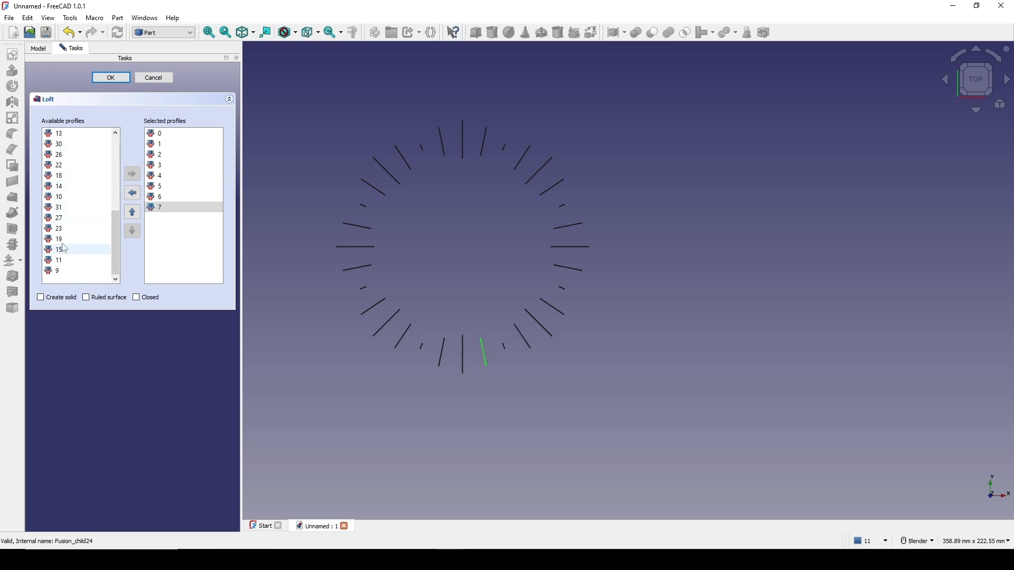
Step: Add sections 8, 9, 10 and 11 in order to the loft profiles
scroll(66, 206, "up", 1)
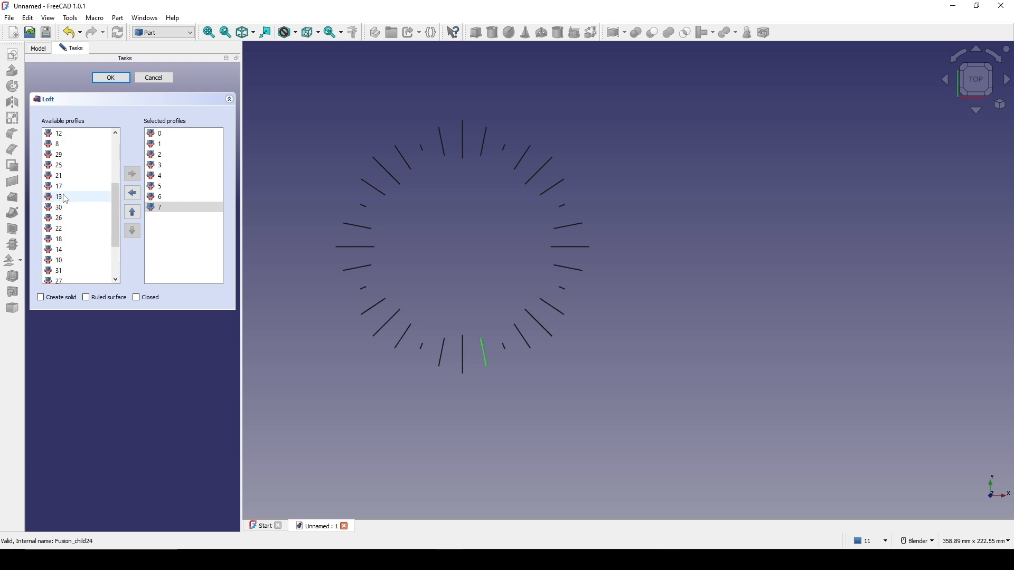
scroll(66, 199, "up", 1)
double_click(66, 176)
scroll(106, 204, "up", 1)
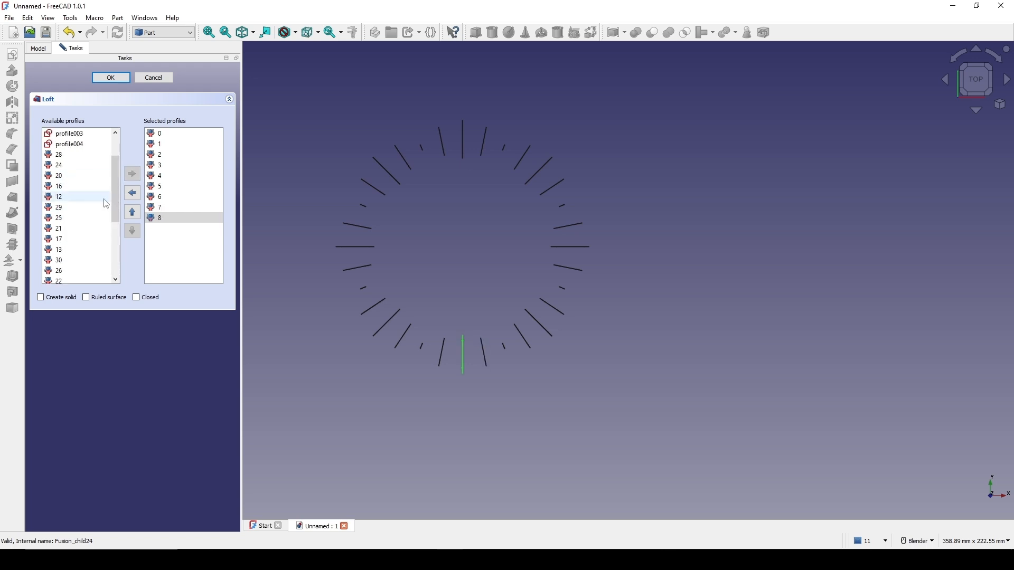
scroll(106, 203, "down", 4)
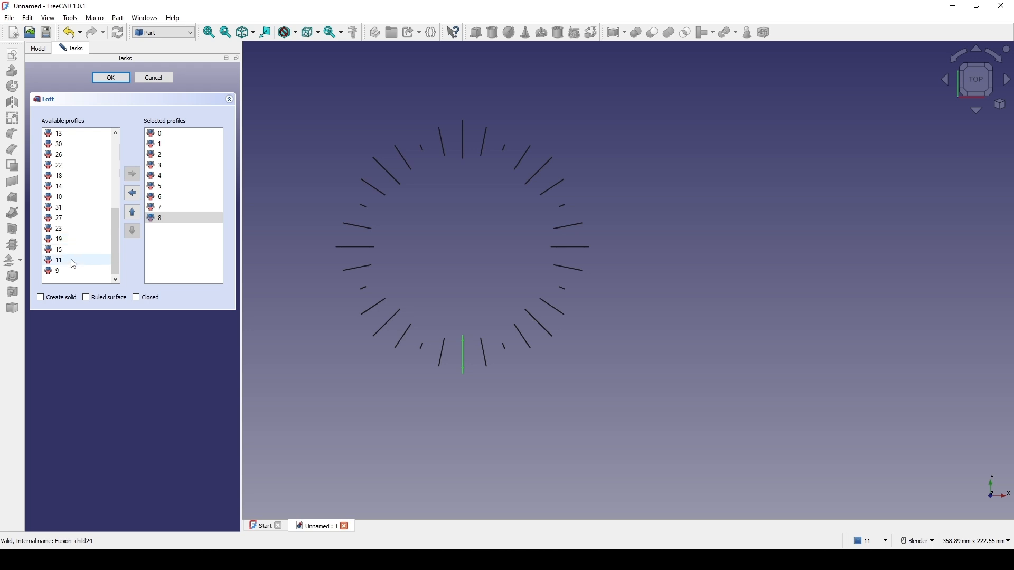
double_click(62, 270)
left_click(69, 208)
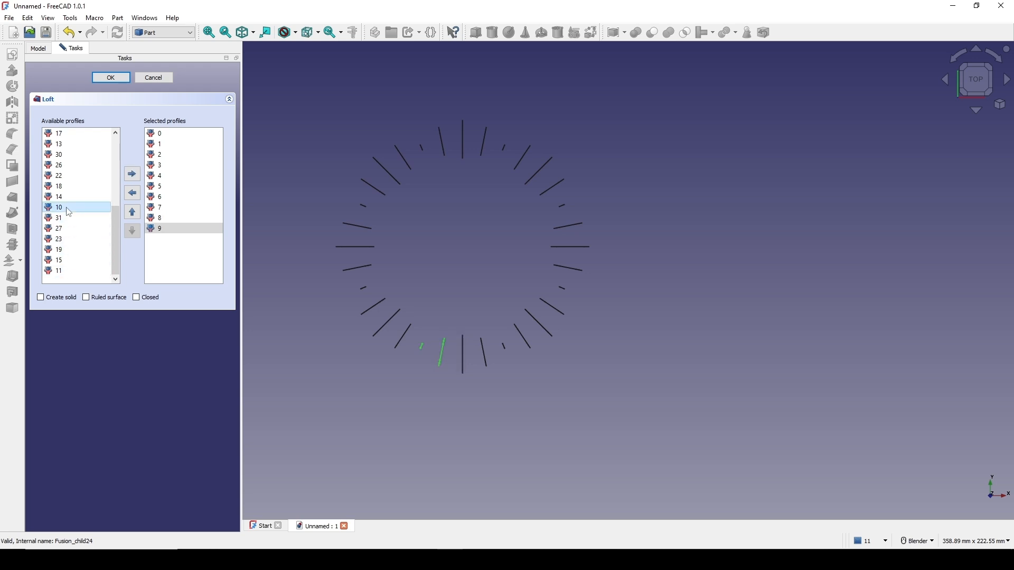
double_click(69, 208)
double_click(70, 270)
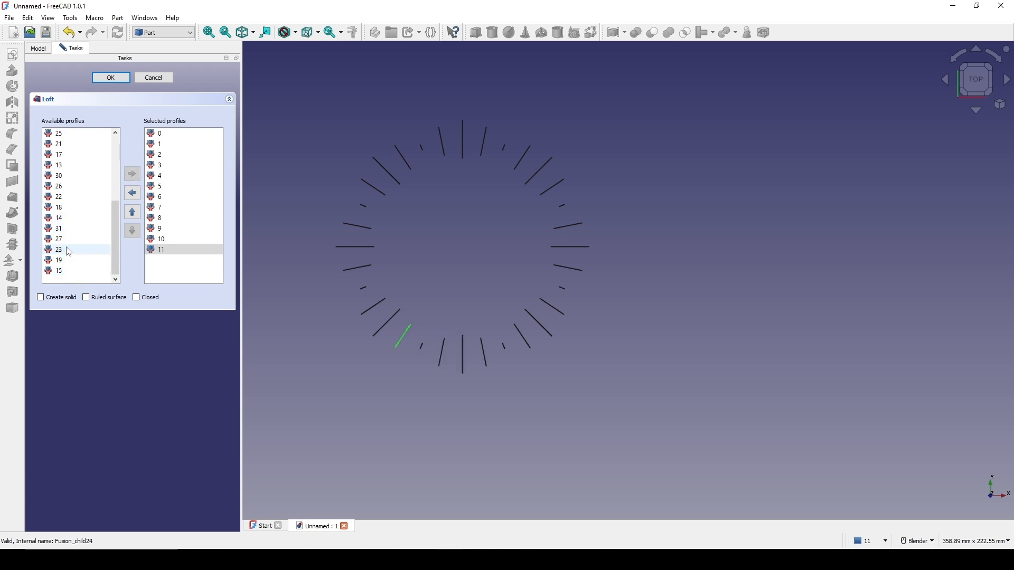
Step: Add sections 12, 13, 14, 15 and 16 in order to the loft profiles
scroll(68, 239, "up", 3)
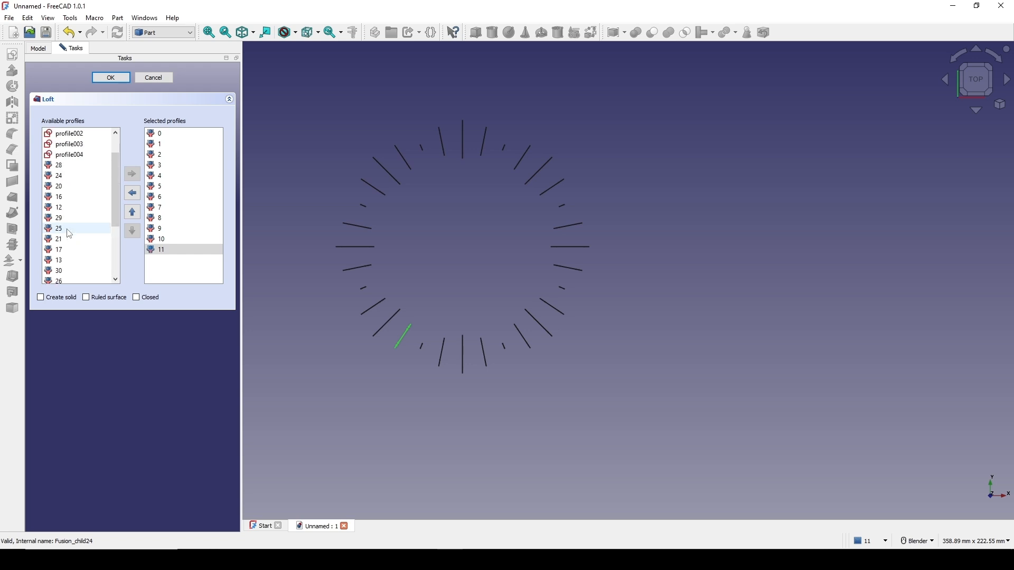
double_click(69, 207)
double_click(71, 249)
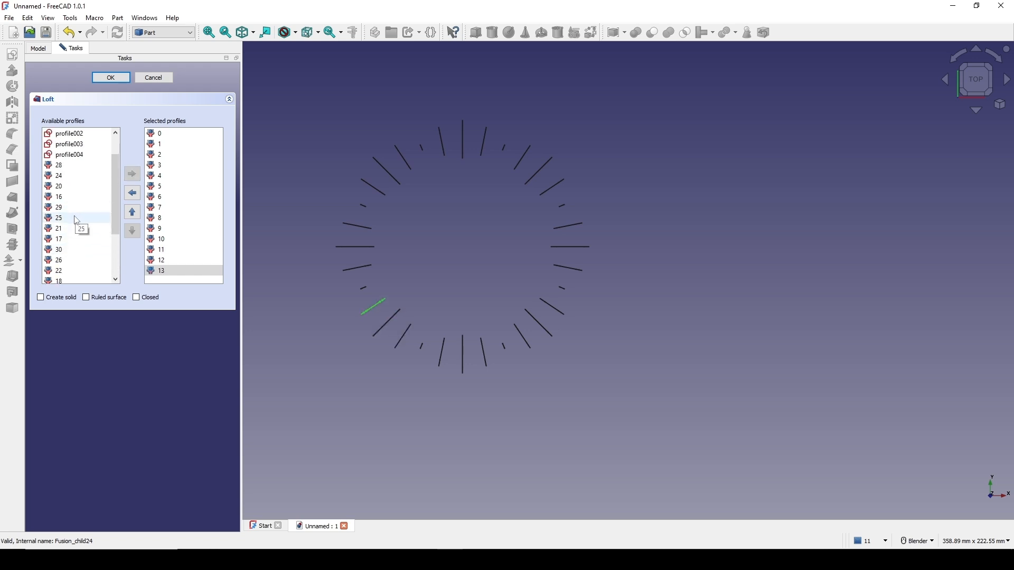
scroll(77, 221, "down", 2)
double_click(74, 239)
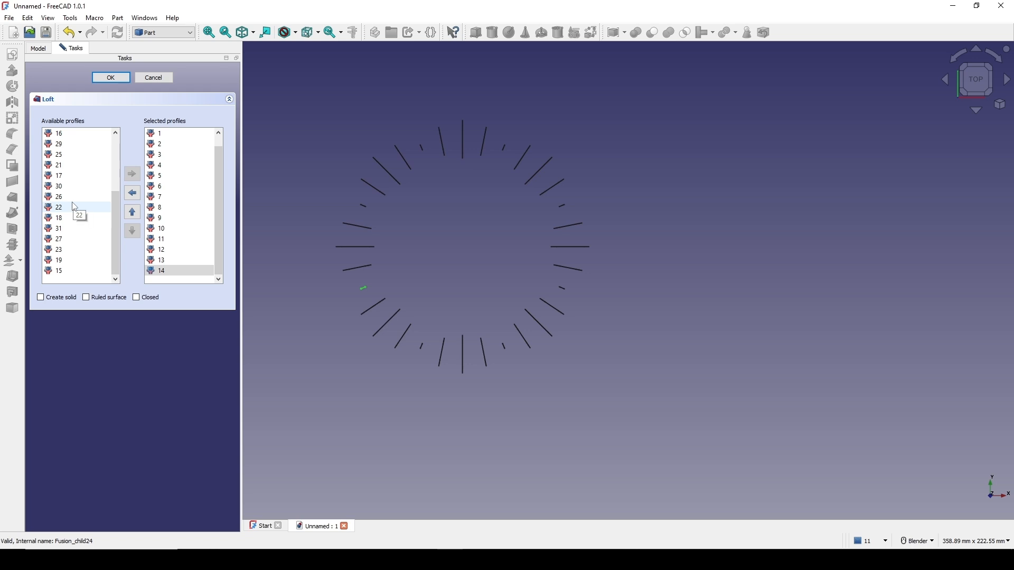
scroll(74, 207, "up", 2)
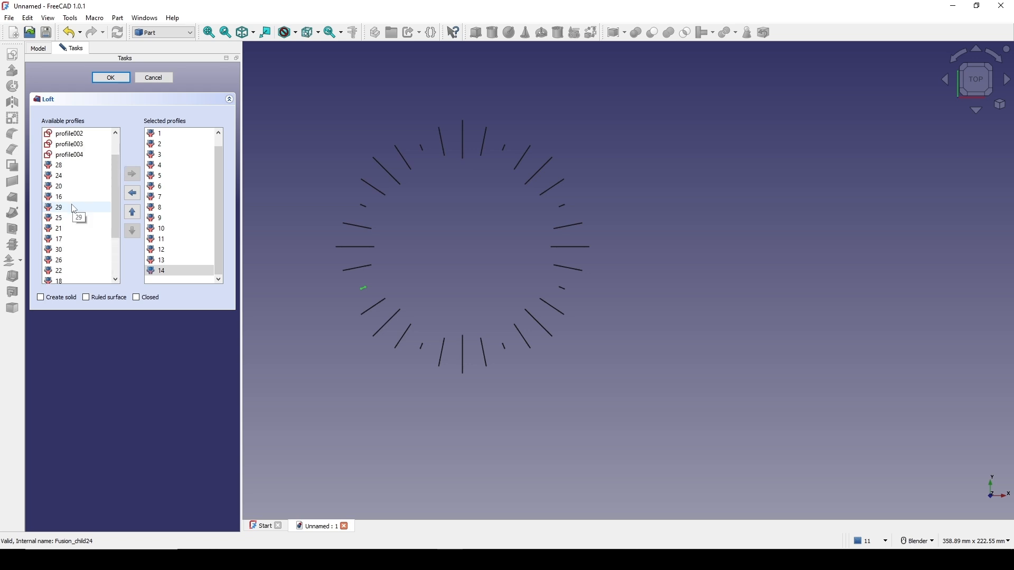
scroll(73, 216, "down", 2)
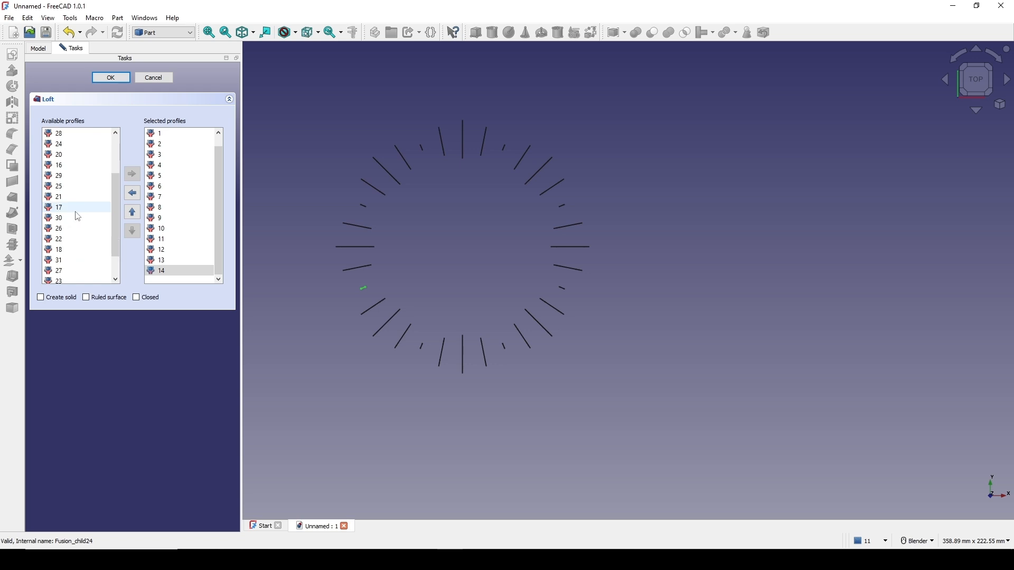
double_click(72, 217)
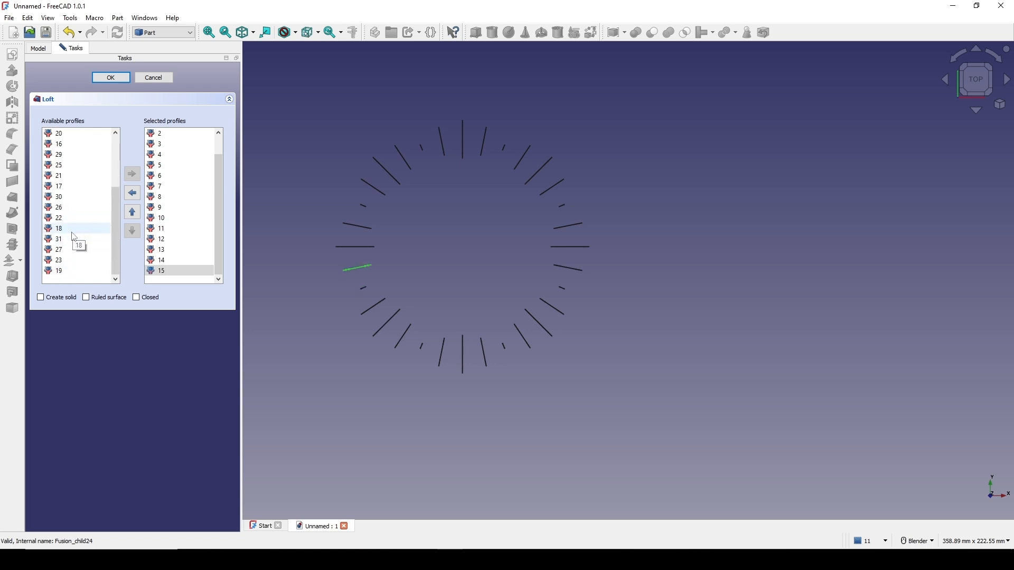
double_click(73, 144)
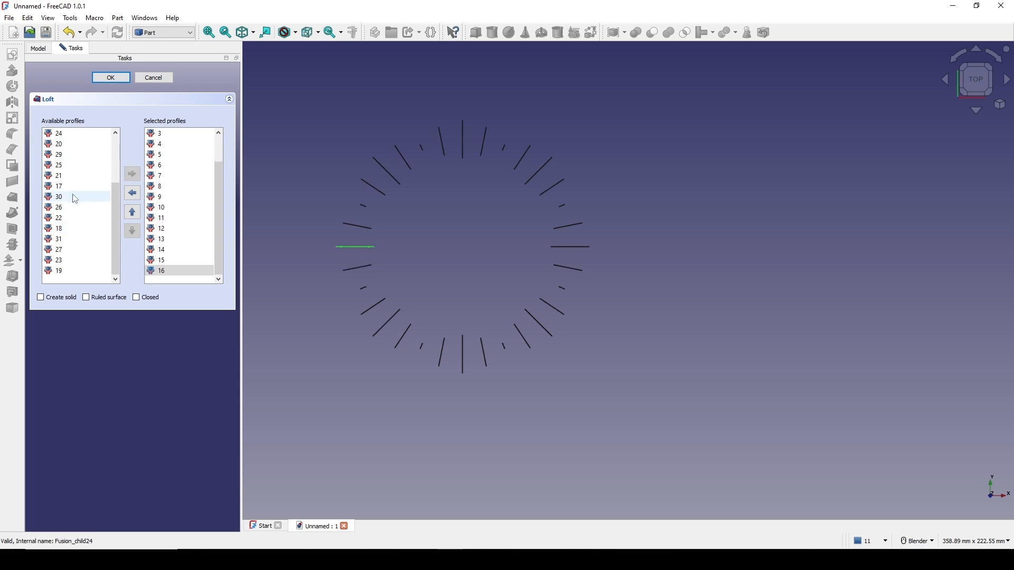
Step: Add sections 17 through 23 in consecutive order to the loft profiles
double_click(72, 186)
double_click(75, 228)
double_click(72, 270)
double_click(72, 176)
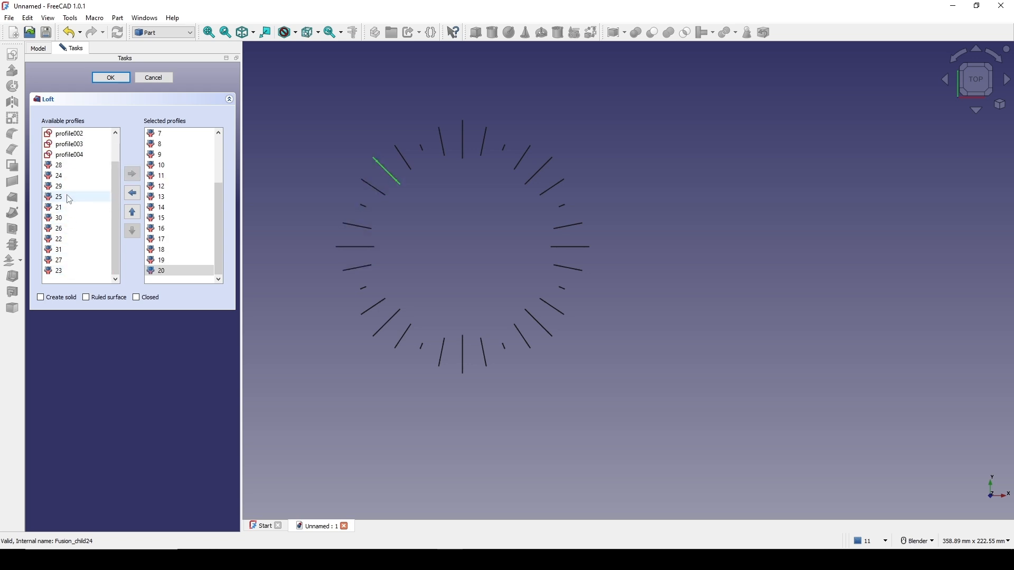
double_click(72, 207)
double_click(68, 239)
double_click(67, 270)
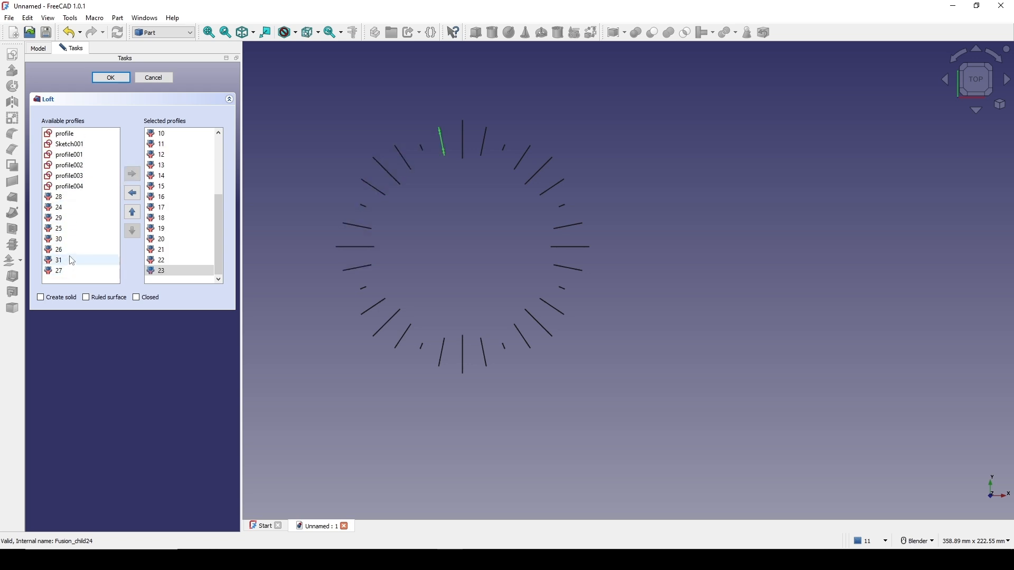
Step: Add sections 24 through 31 in consecutive order to the loft profiles and create the loft as a solid
double_click(64, 208)
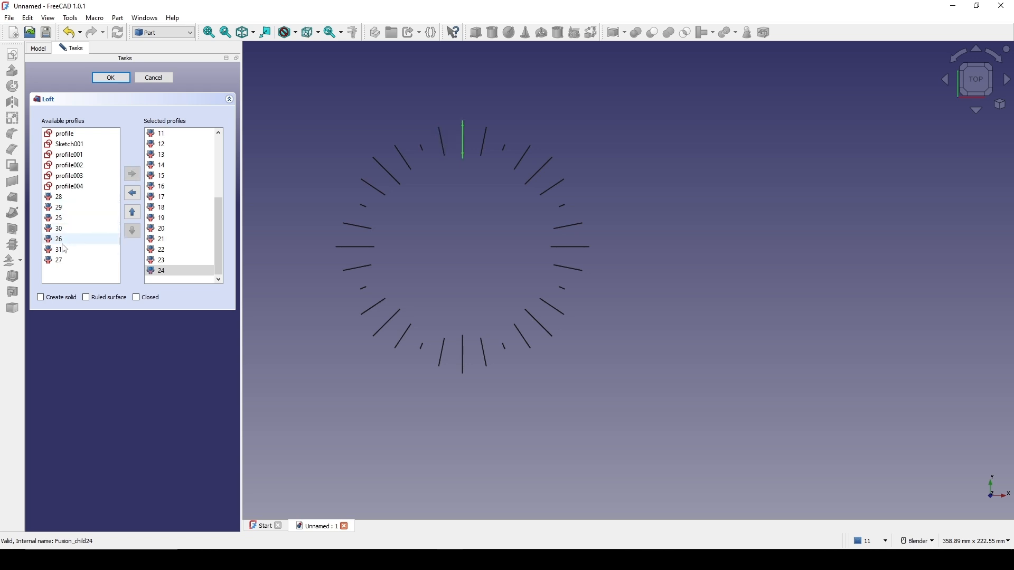
left_click(70, 221)
double_click(70, 222)
double_click(69, 229)
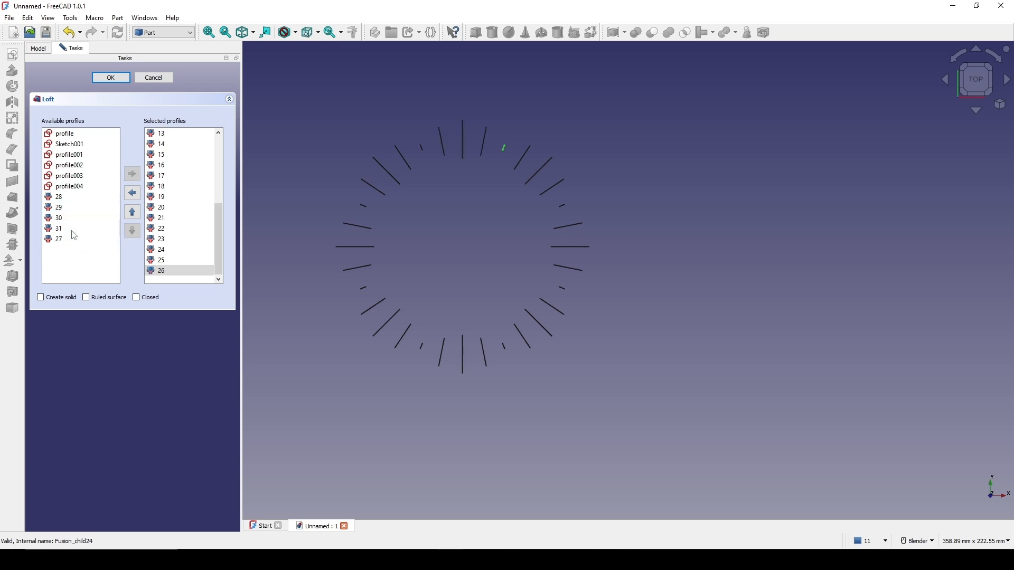
double_click(70, 238)
double_click(69, 199)
double_click(70, 199)
double_click(70, 199)
left_click(70, 199)
double_click(72, 200)
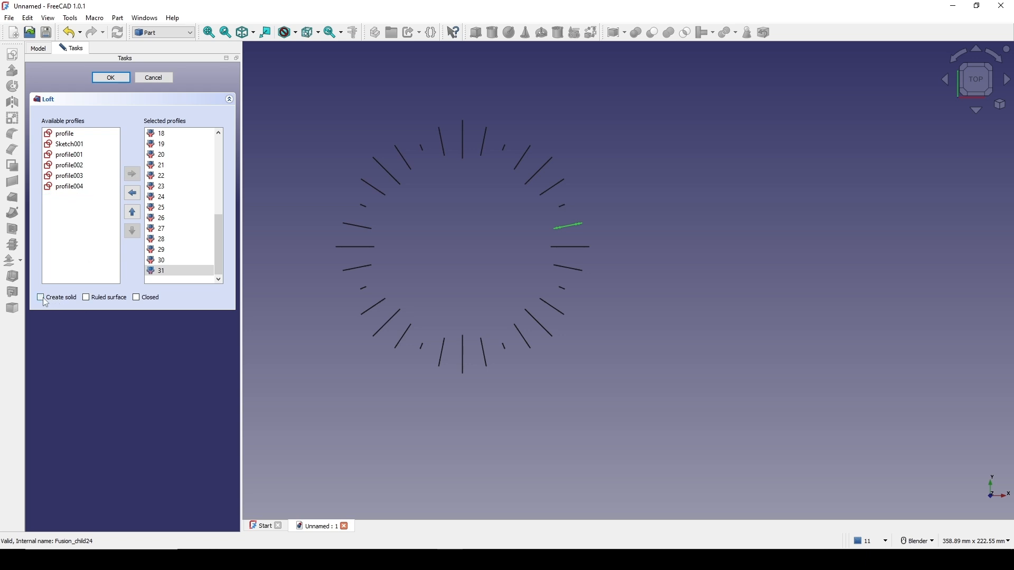
left_click(42, 299)
key("Return")
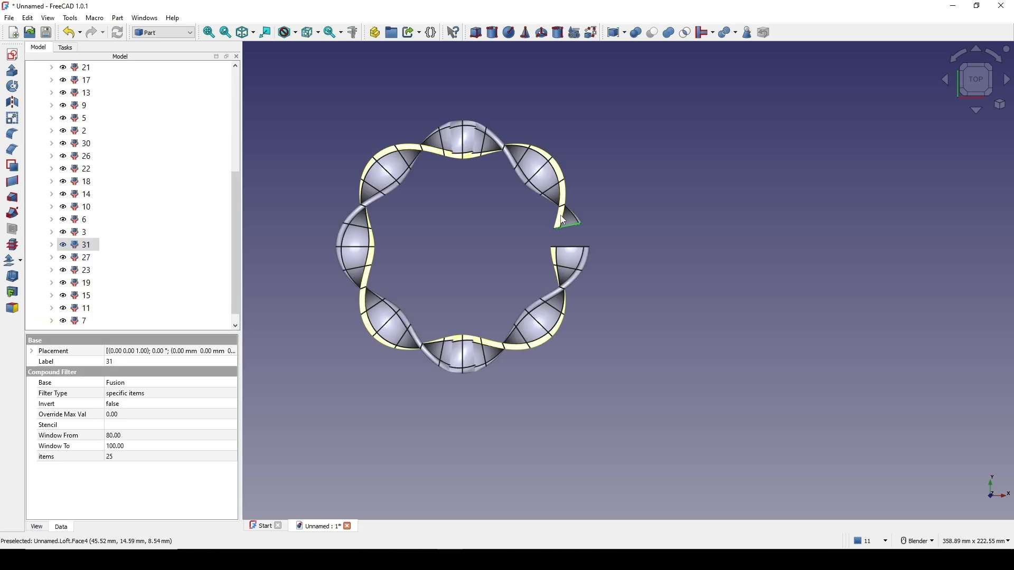
Step: Annotate a screen capture of the top view, boxing the ring's gap and uppermost and lowermost segments and outlining a triangular wedge, and discard it
scroll(563, 220, "up", 2)
left_click(699, 229)
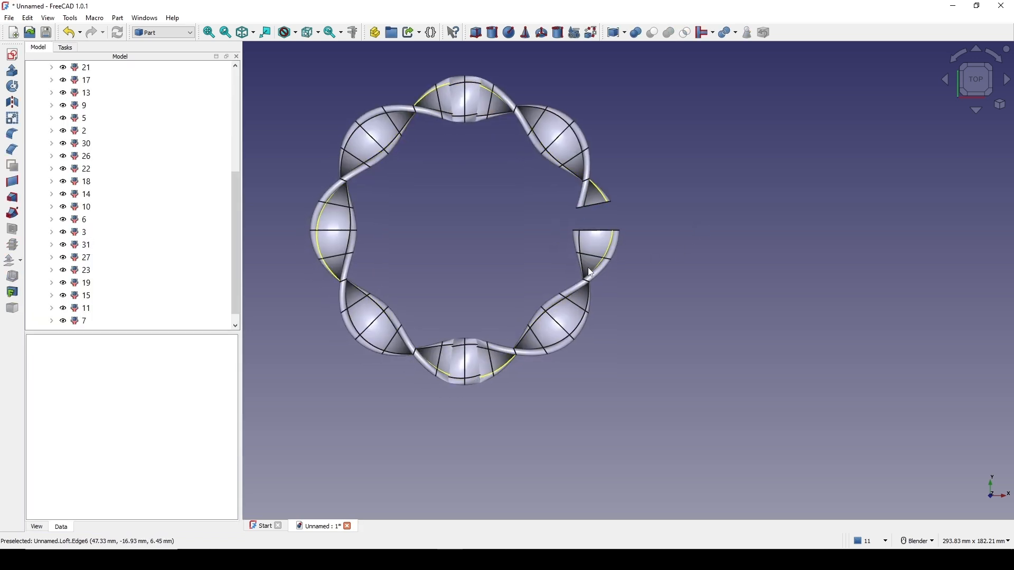
middle_click_drag(600, 272, 581, 285)
left_click(981, 78)
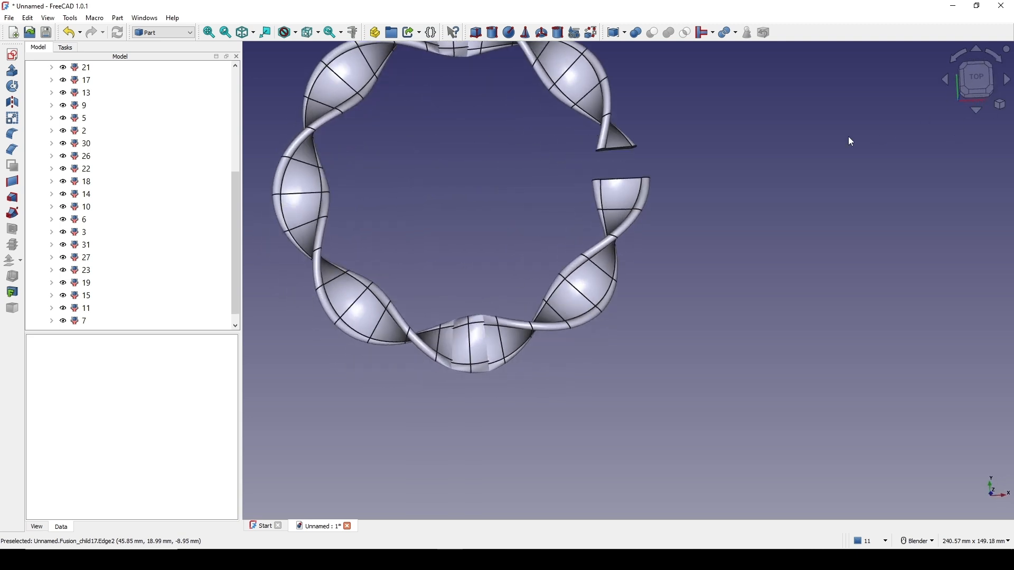
middle_click_drag(761, 169, 767, 223, "shift")
scroll(721, 211, "down", 3)
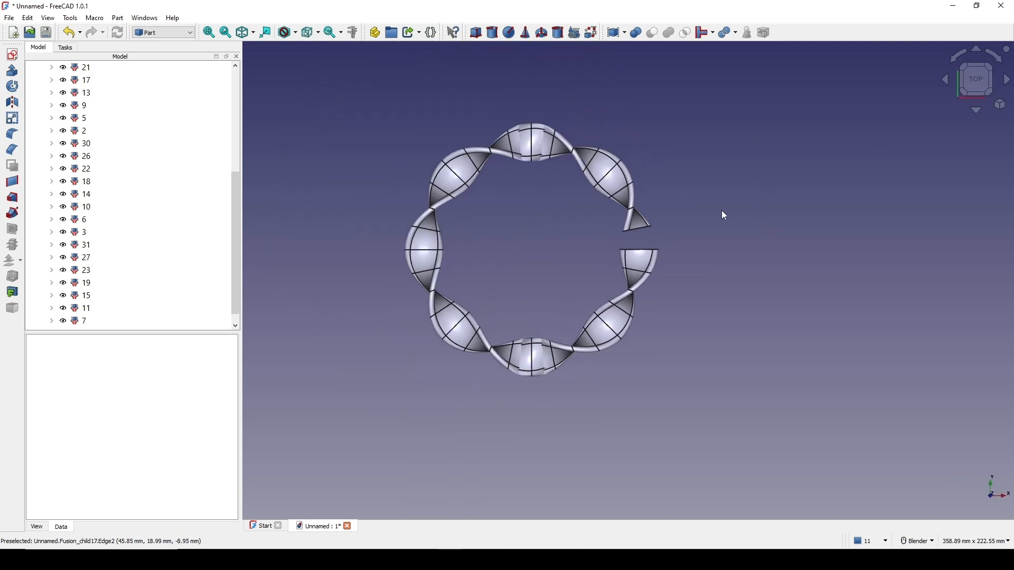
key("Print")
mouse_move(348, 79)
left_mouse_down()
mouse_move(455, 184)
mouse_move(820, 422)
left_mouse_up()
left_click_drag(513, 316, 560, 391)
mouse_move(510, 101)
left_mouse_down()
mouse_move(565, 158)
mouse_move(575, 188)
mouse_move(702, 265)
left_mouse_up()
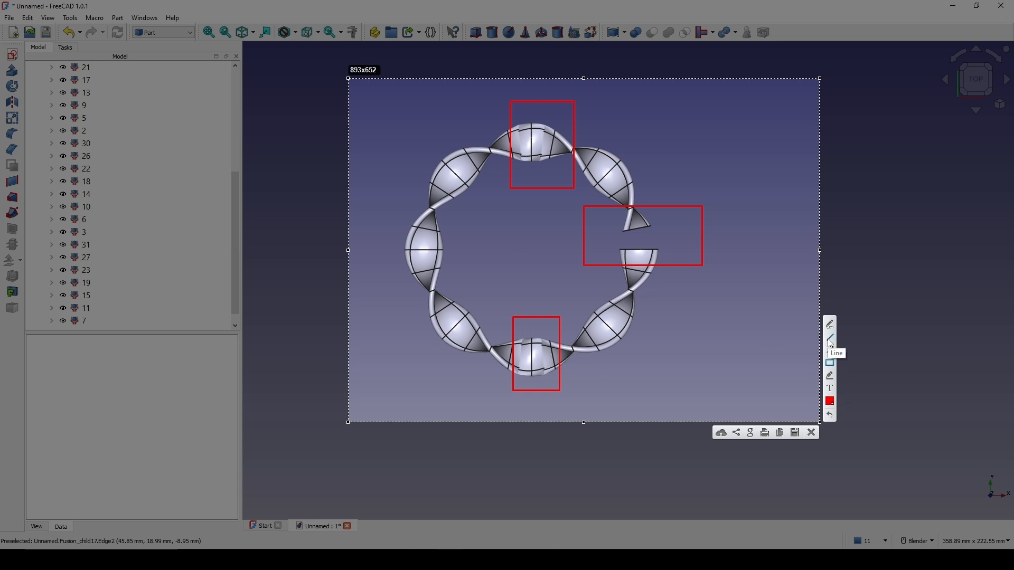
mouse_move(538, 248)
left_mouse_down()
mouse_move(408, 90)
mouse_move(473, 274)
mouse_move(394, 382)
left_mouse_up()
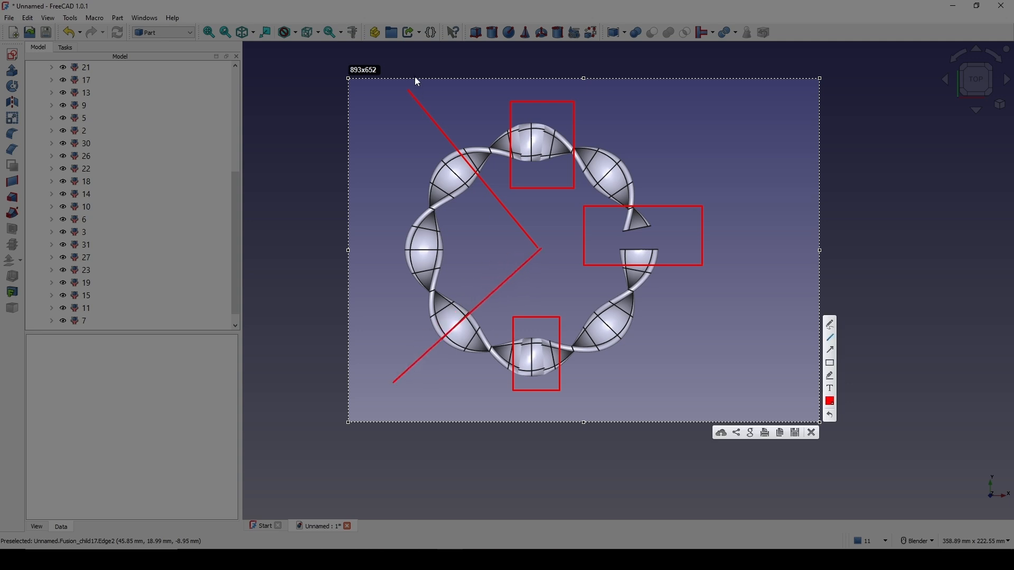
left_click_drag(407, 85, 392, 383)
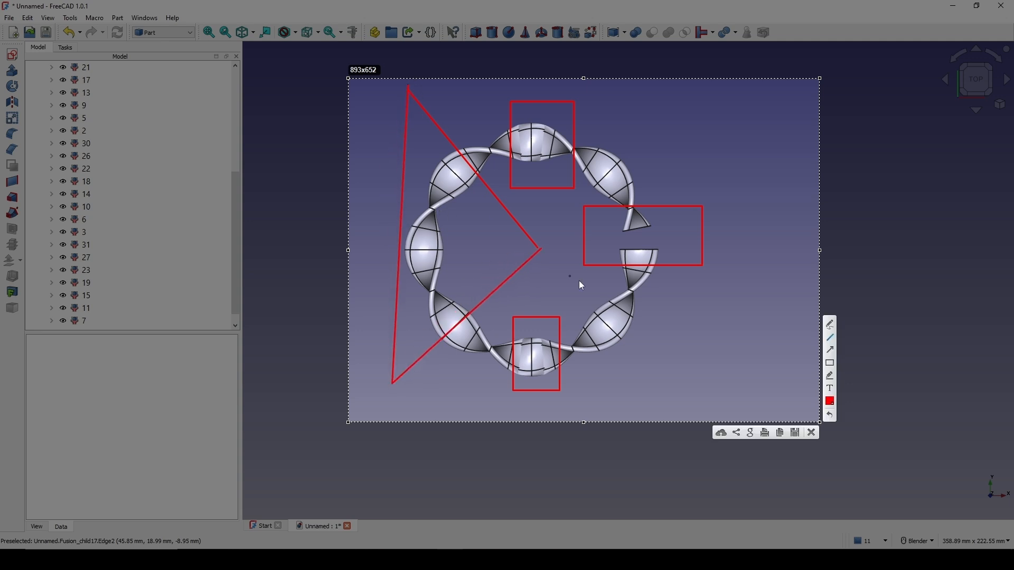
left_click_drag(433, 240, 483, 226)
left_click(815, 435)
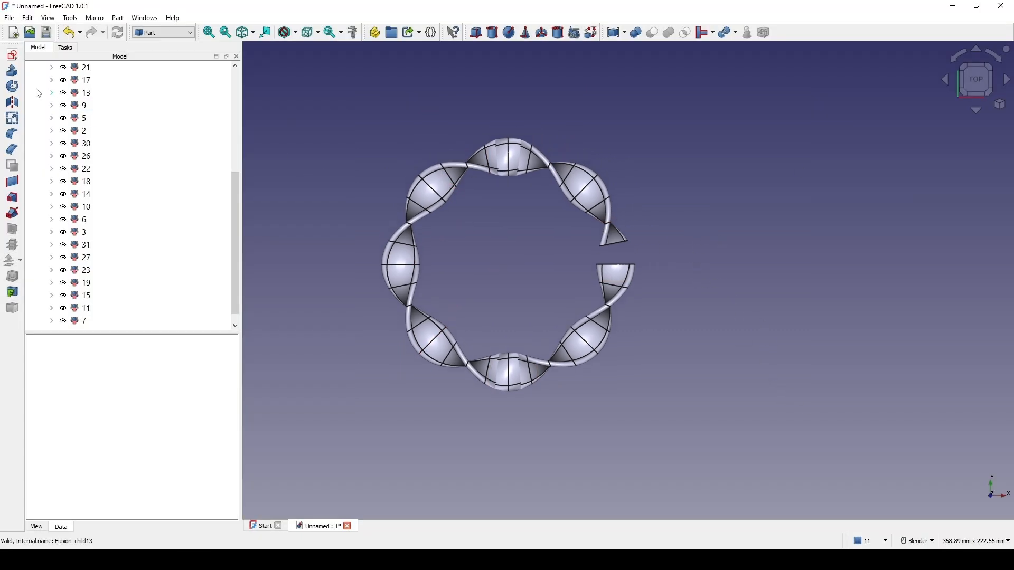
Step: Sketch a closed triangle on the XY plane with its apex at the origin and legs about 114 mm long, opening toward negative X
left_click(12, 54)
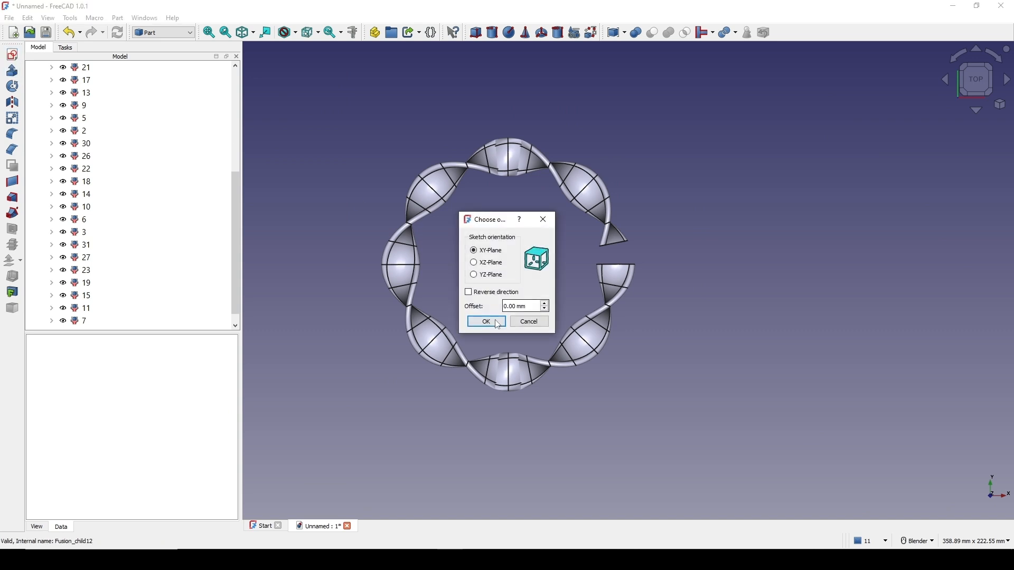
left_click(486, 322)
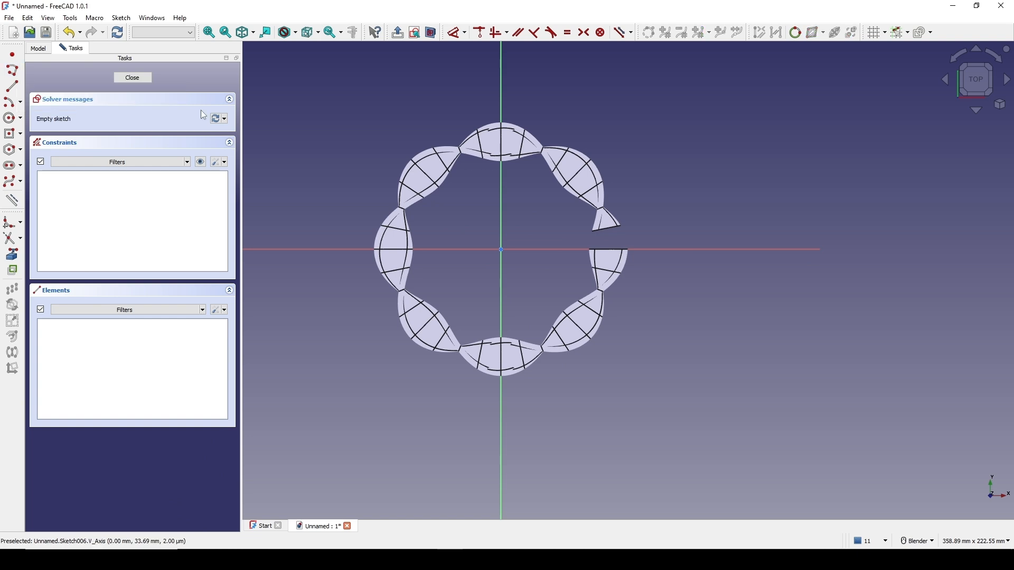
key("g")
key("l")
left_click(326, 86)
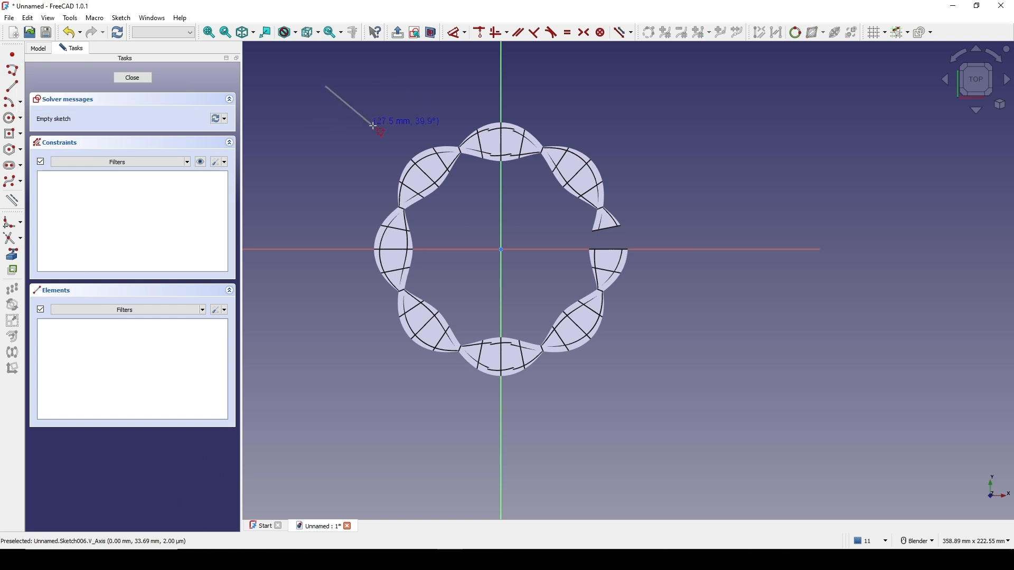
left_click(501, 250)
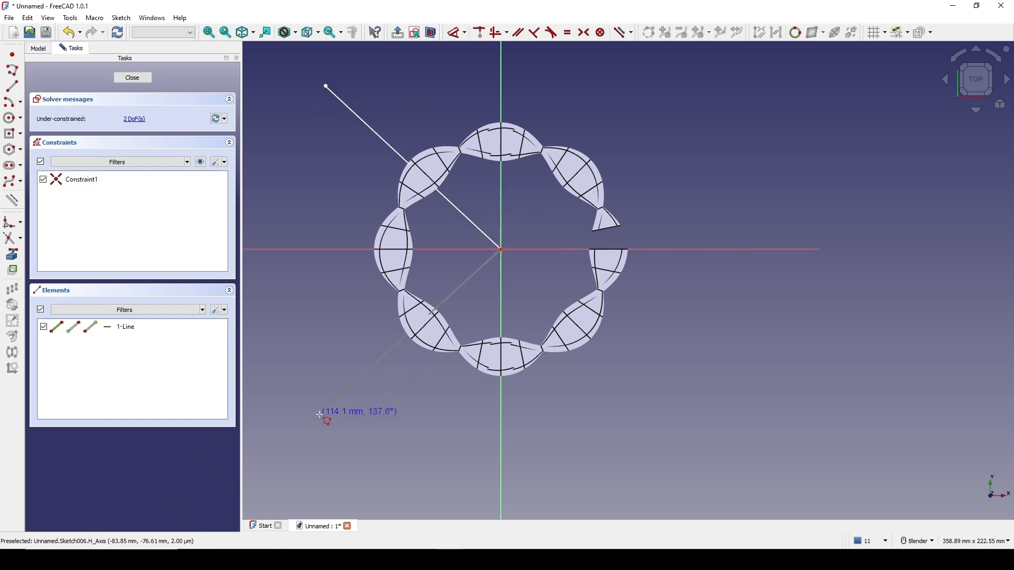
left_click(320, 415)
left_click(326, 86)
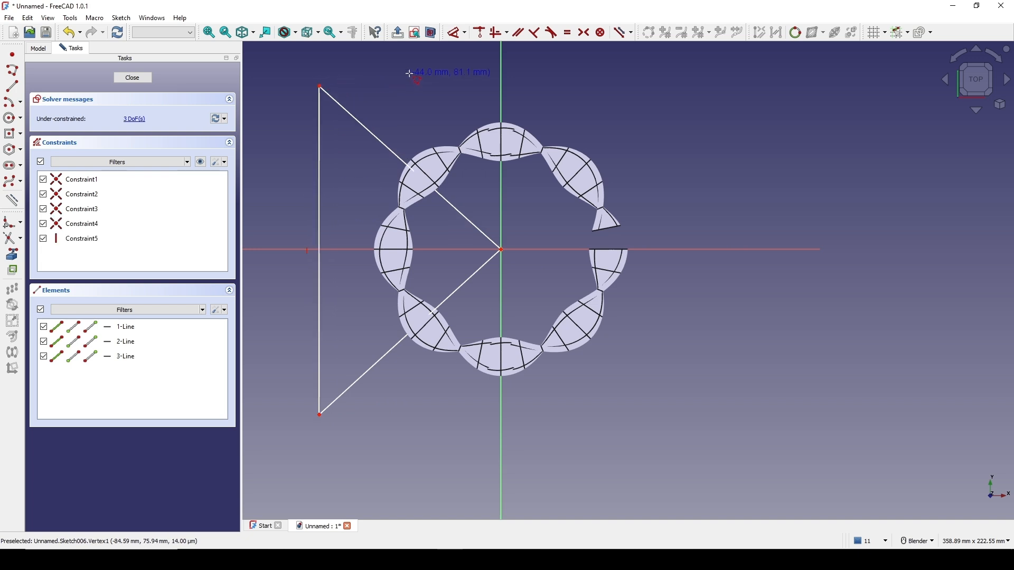
Step: Constrain the angle between the triangle's two legs at the origin to 90°
middle_click_drag(471, 104, 460, 97, "shift")
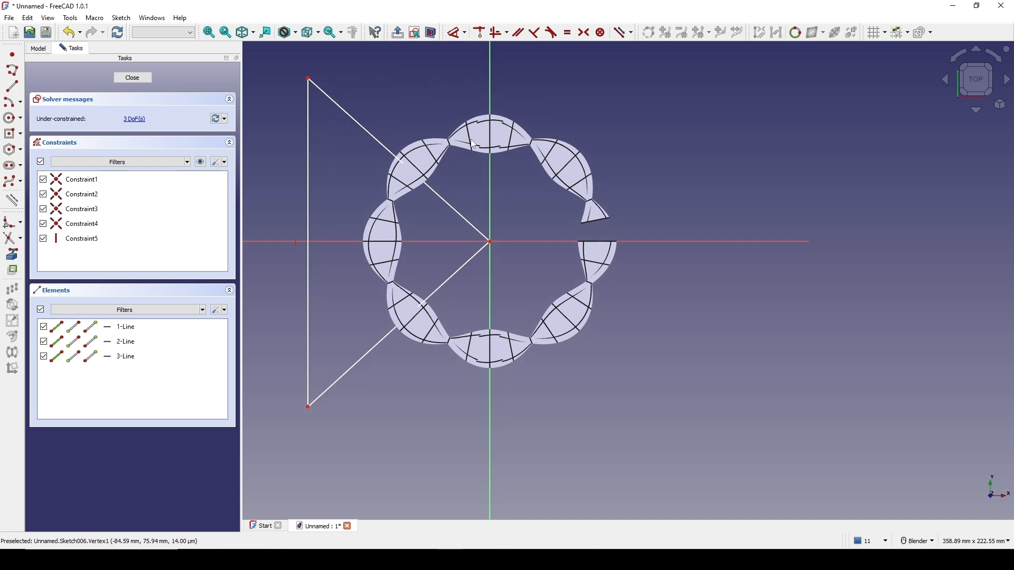
left_click(448, 202)
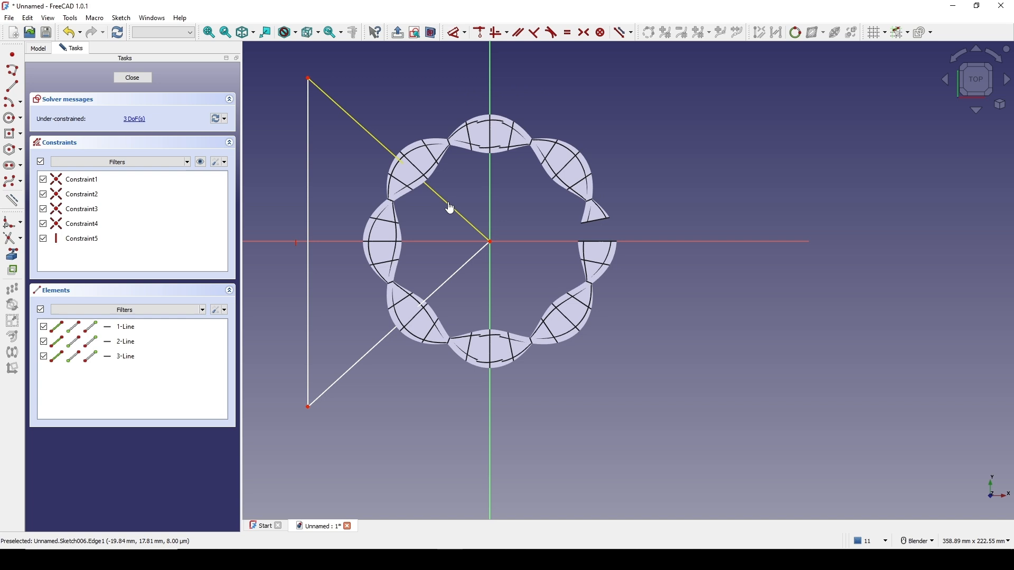
left_click(457, 274)
left_click(351, 256)
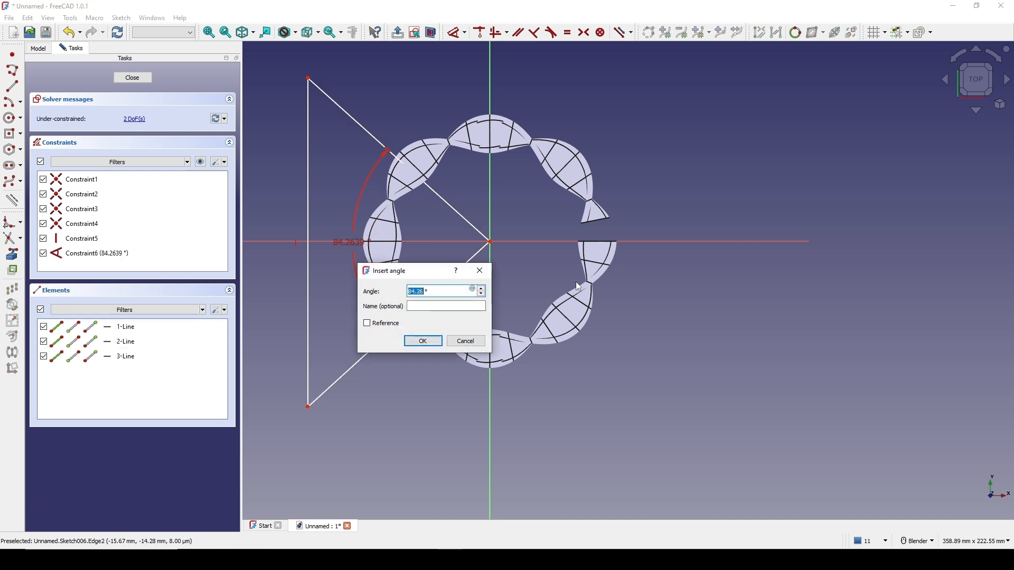
type("90")
key("Return")
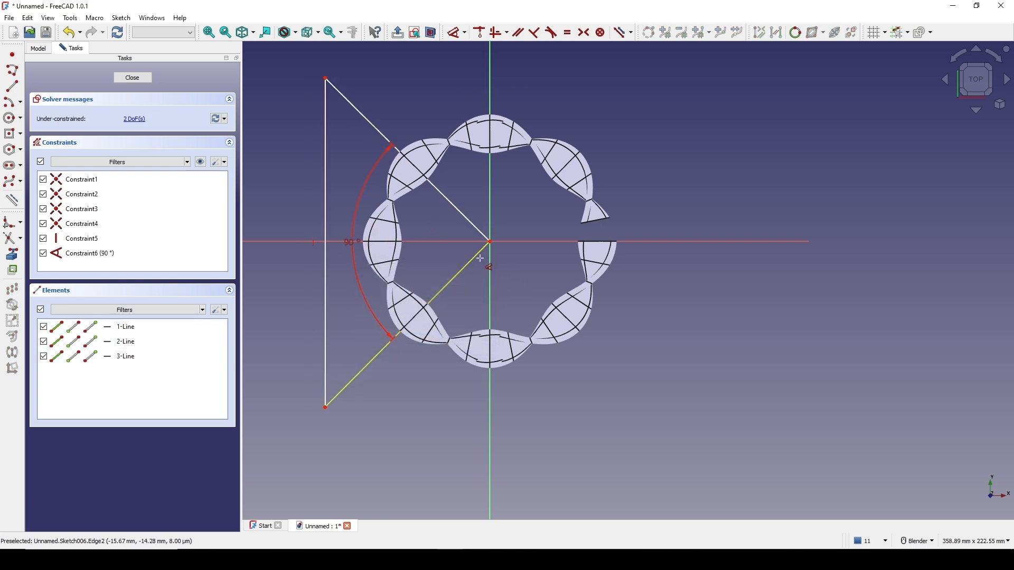
Step: Make the triangle's two outer corners symmetric about the horizontal axis and finish the sketch
left_click(325, 79)
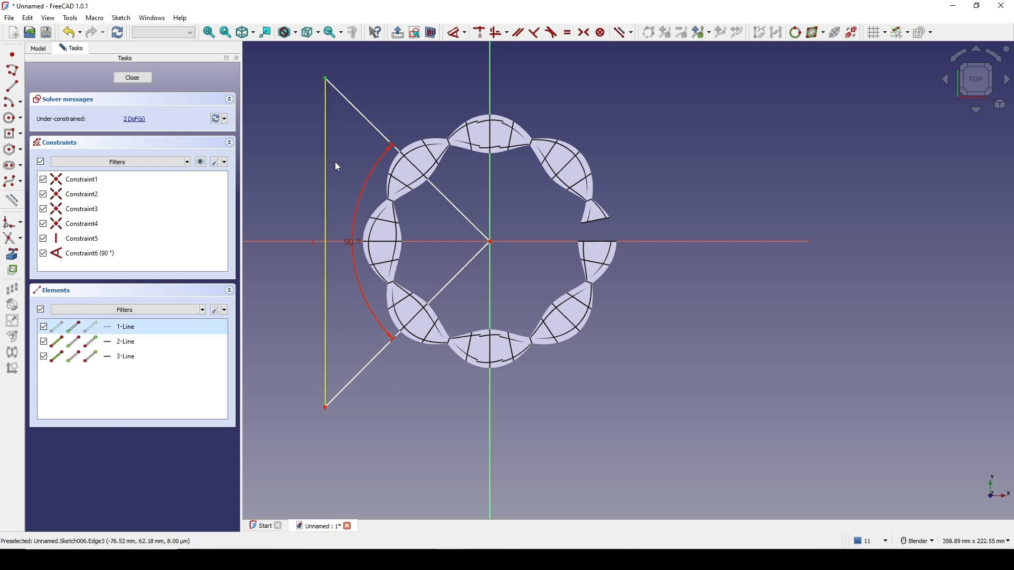
left_click(325, 408)
left_click(292, 245)
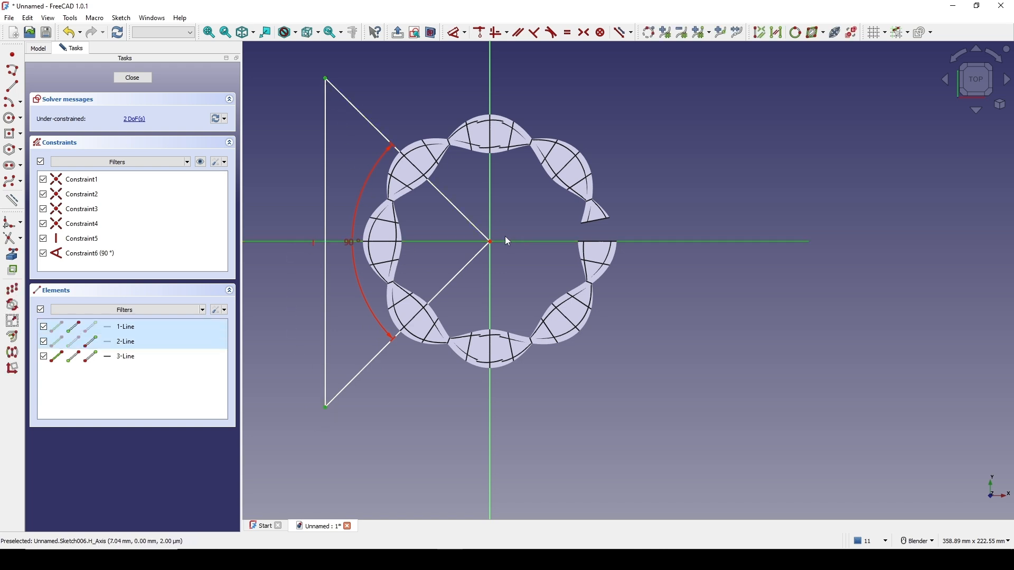
key("s")
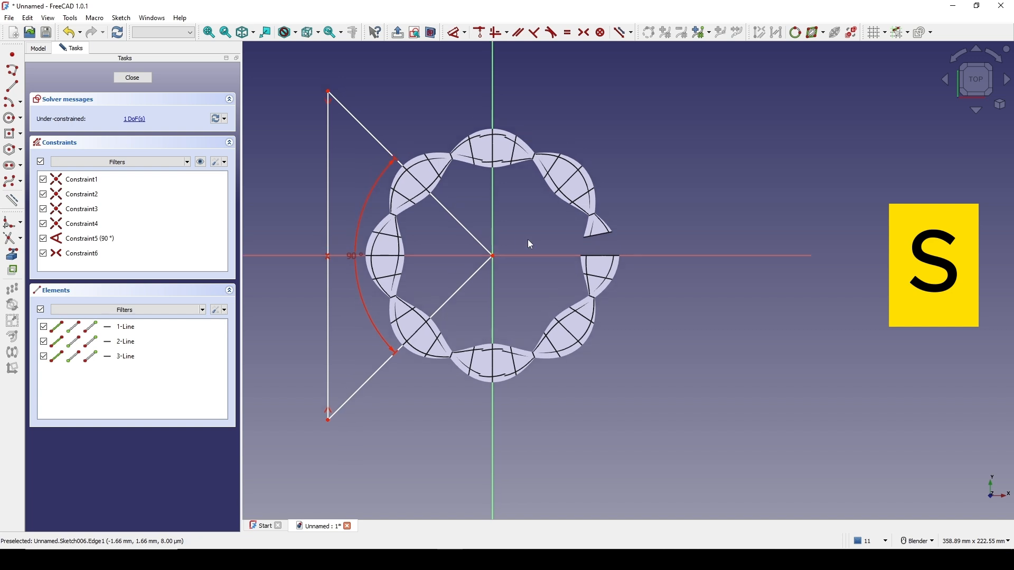
left_click(133, 78)
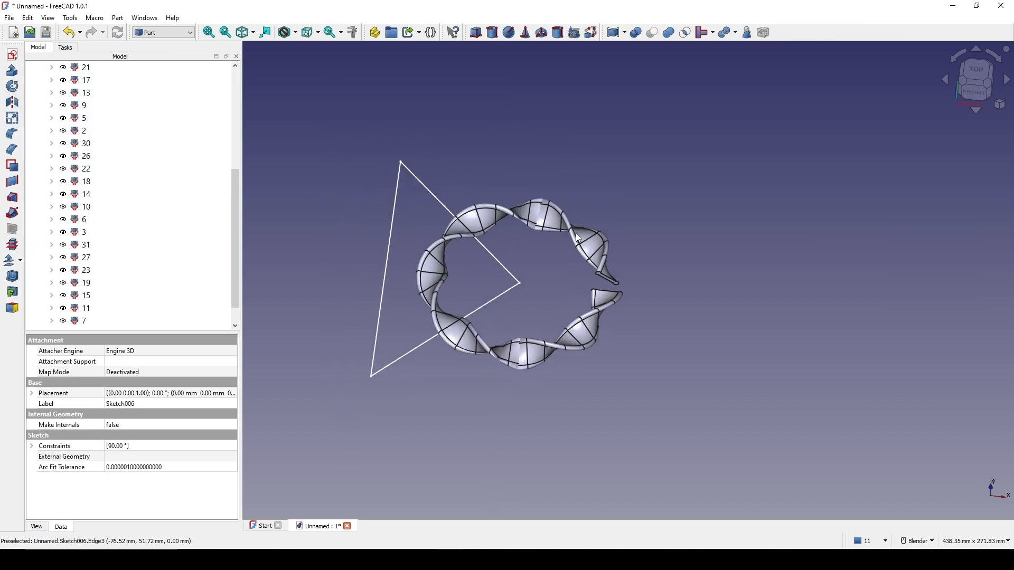
Step: Extrude the triangle sketch symmetrically along its normal by 100 mm as a solid
scroll(97, 279, "down", 1)
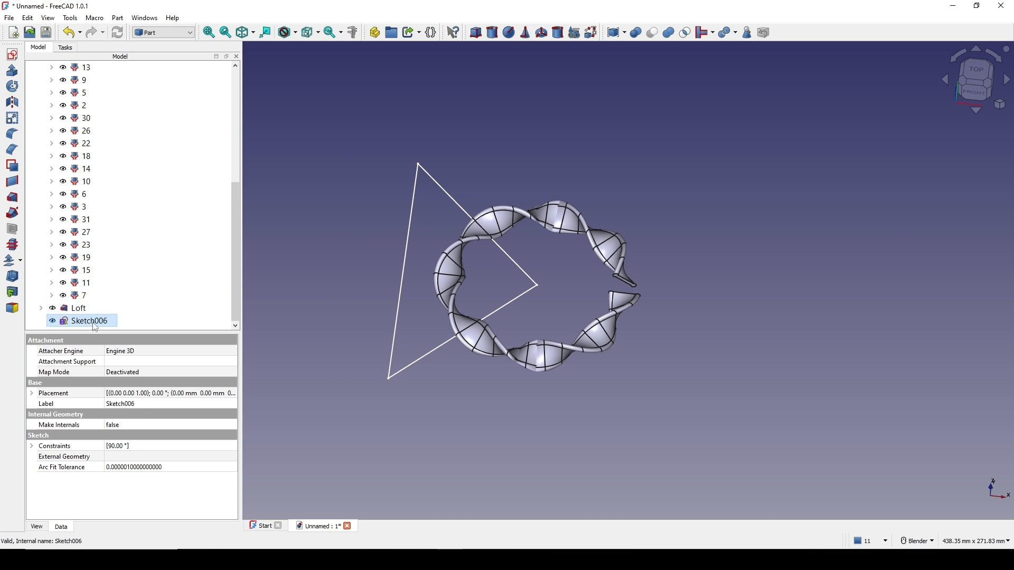
left_click(12, 71)
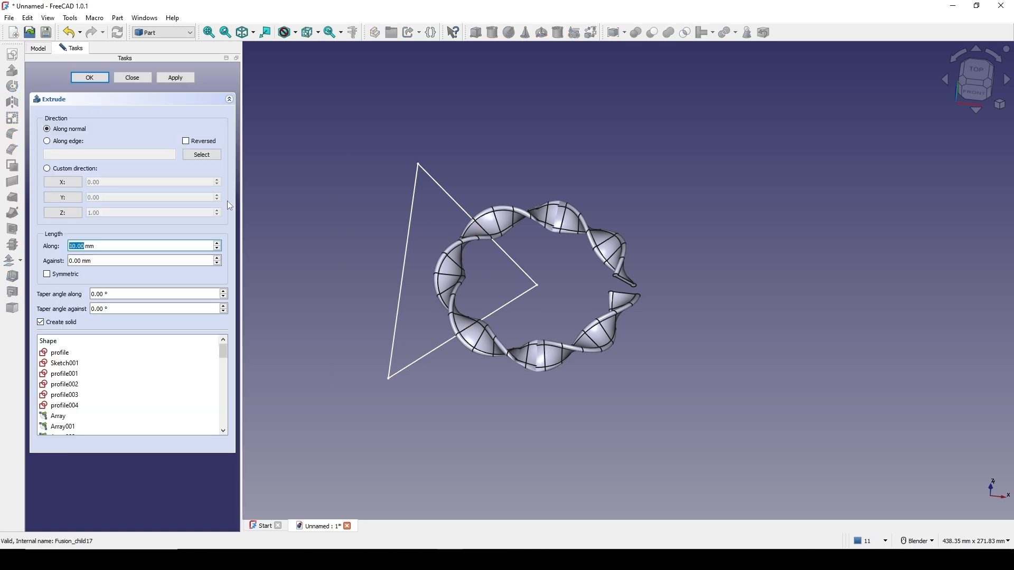
type("100")
left_click(47, 274)
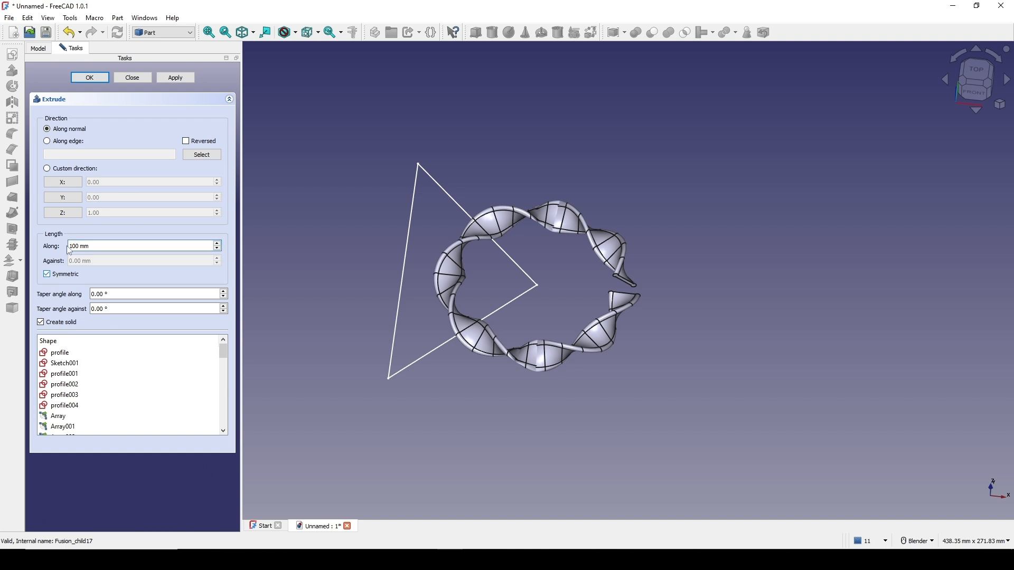
left_click(89, 78)
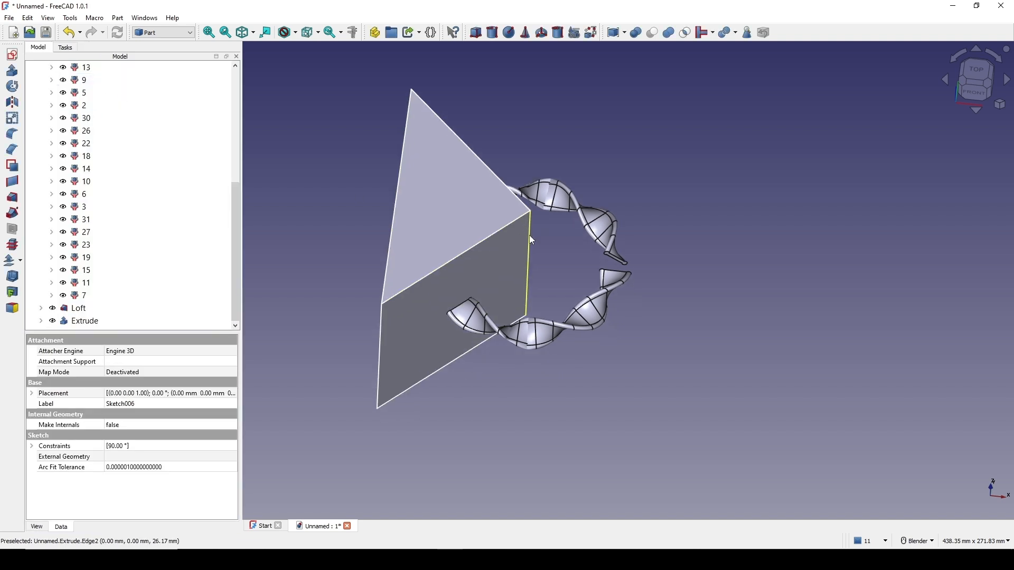
Step: Create a boolean intersection of the loft and the extruded triangular wedge
left_click(76, 309)
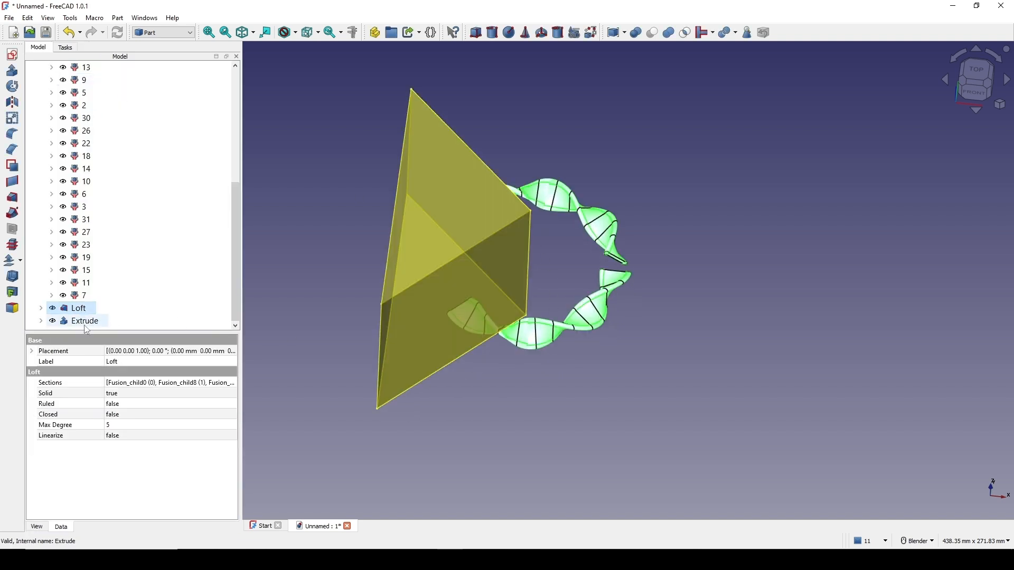
left_click(85, 322, "ctrl")
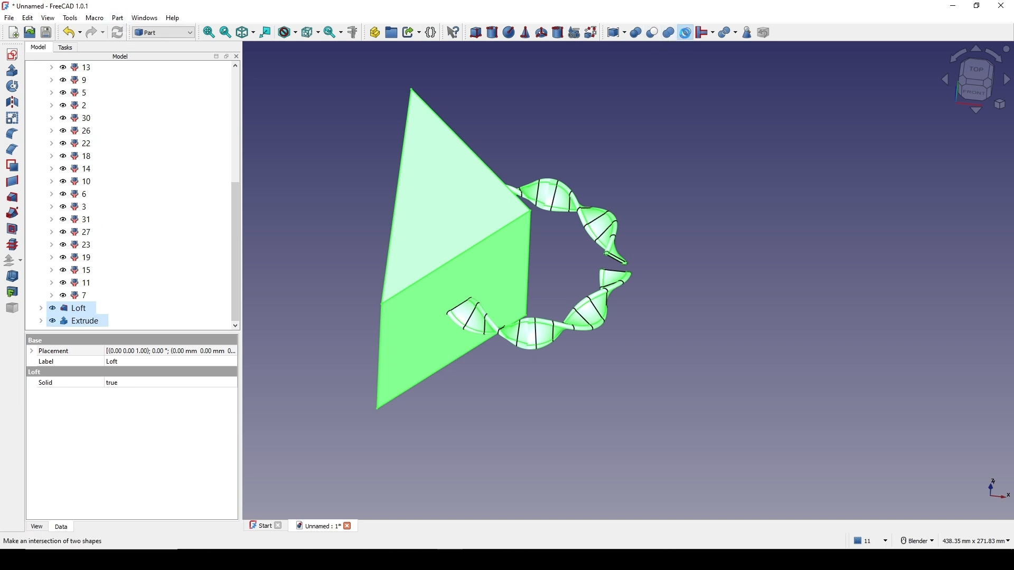
scroll(599, 300, "up", 1)
middle_click_drag(521, 267, 535, 311)
scroll(521, 270, "up", 1)
scroll(79, 227, "up", 1)
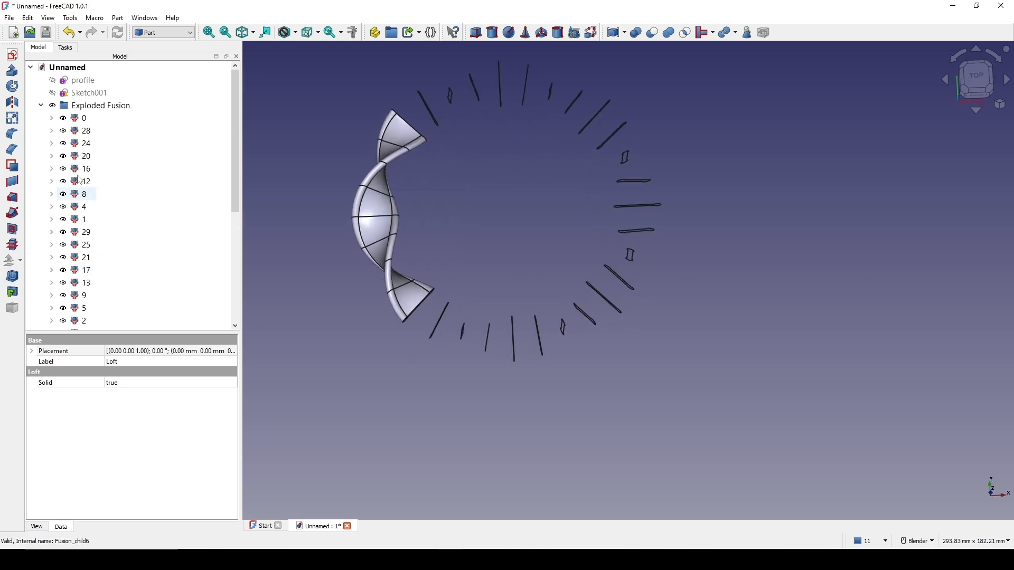
Step: Hide all the numbered sections in the Exploded Fusion group, from section 0 through section 7 at the list's end
left_click(81, 118)
scroll(95, 180, "down", 5)
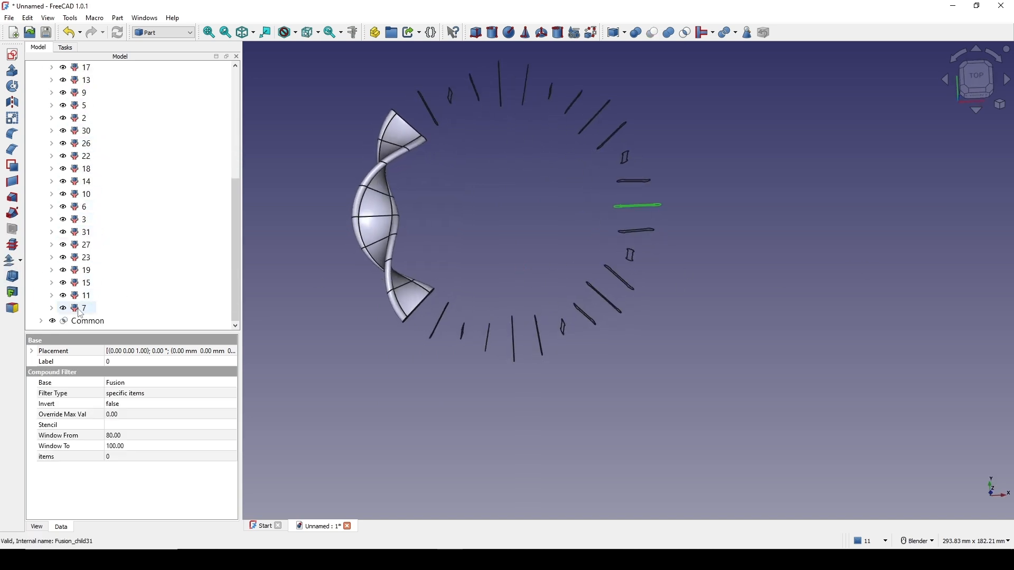
left_click(131, 232, "shift")
key("space")
left_click(788, 142)
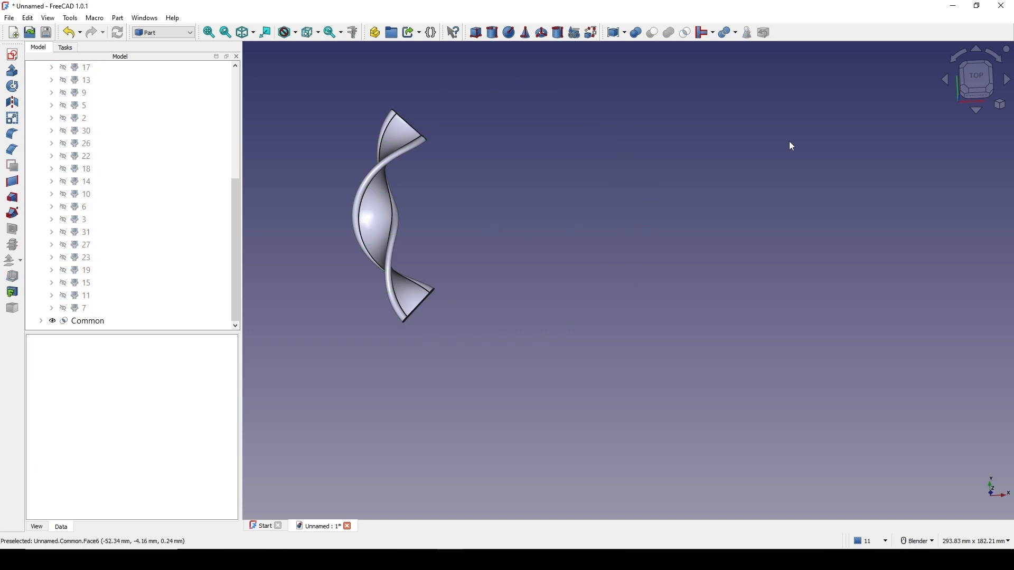
Step: Create a Draft polar array of the twisted Common segment with 4 elements over 360° around the origin
left_click(973, 85)
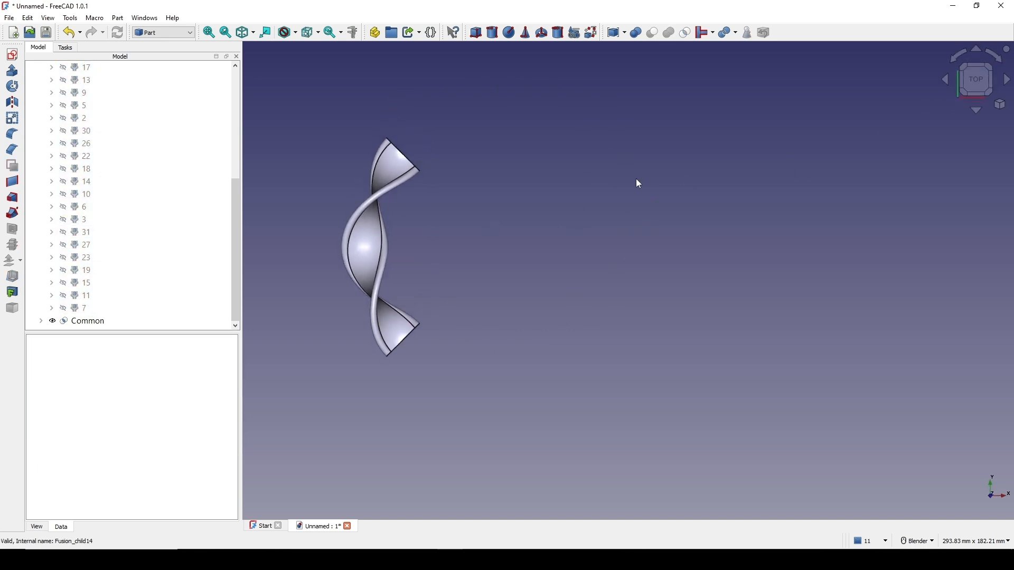
left_click(94, 324)
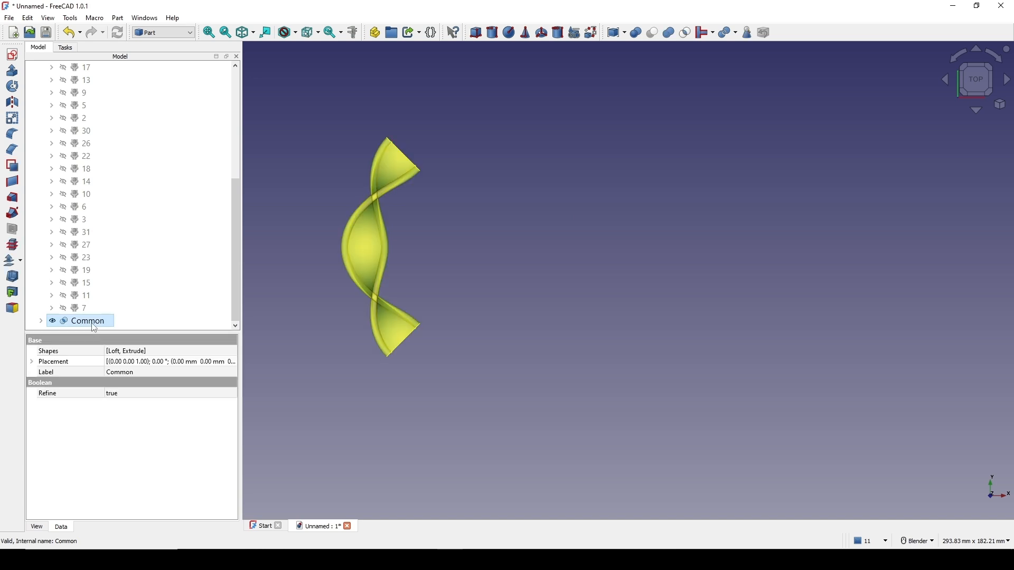
left_click(161, 32)
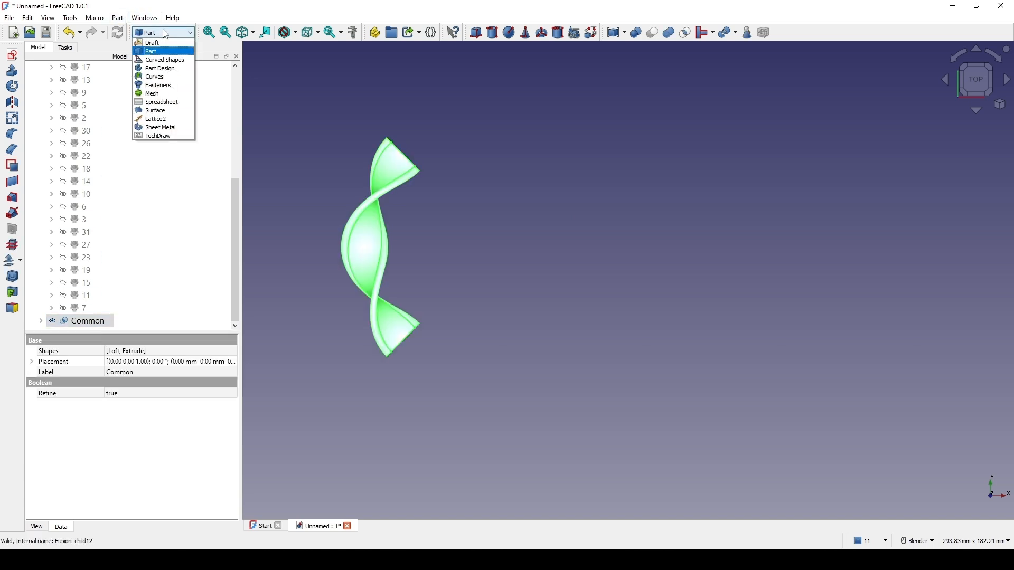
left_click(163, 43)
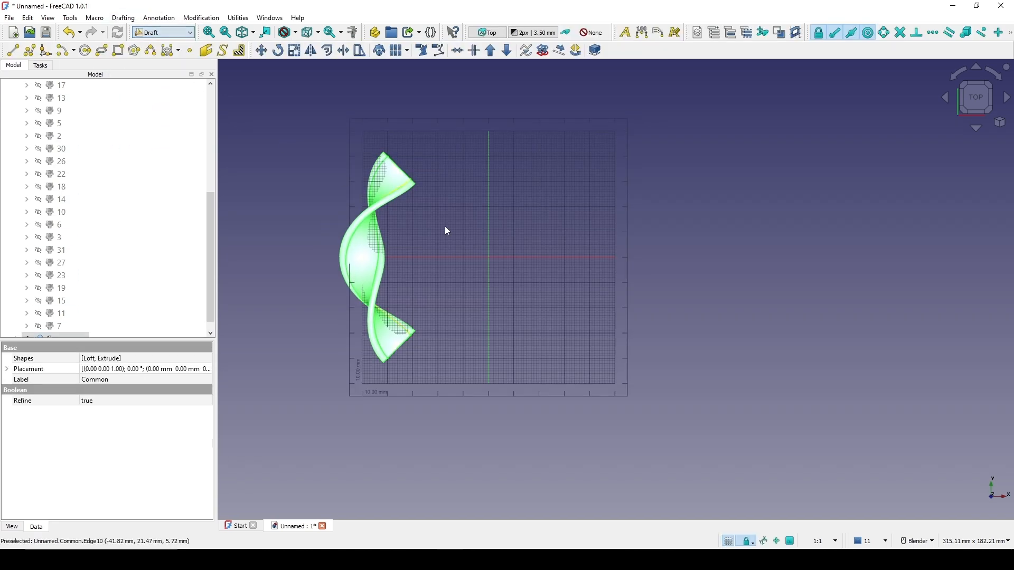
left_click(201, 18)
mouse_move(230, 128)
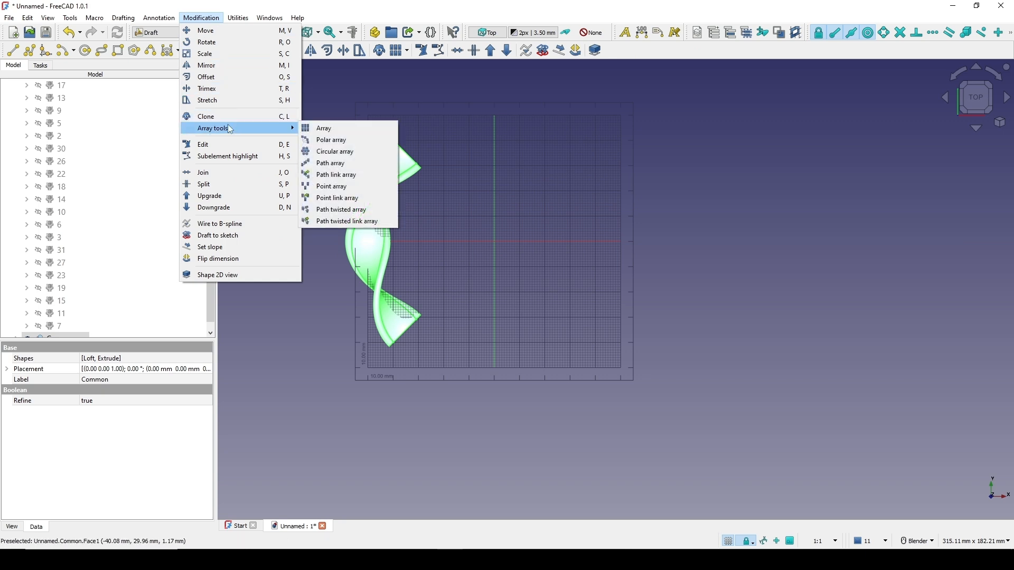
left_click(351, 141)
left_click(130, 258)
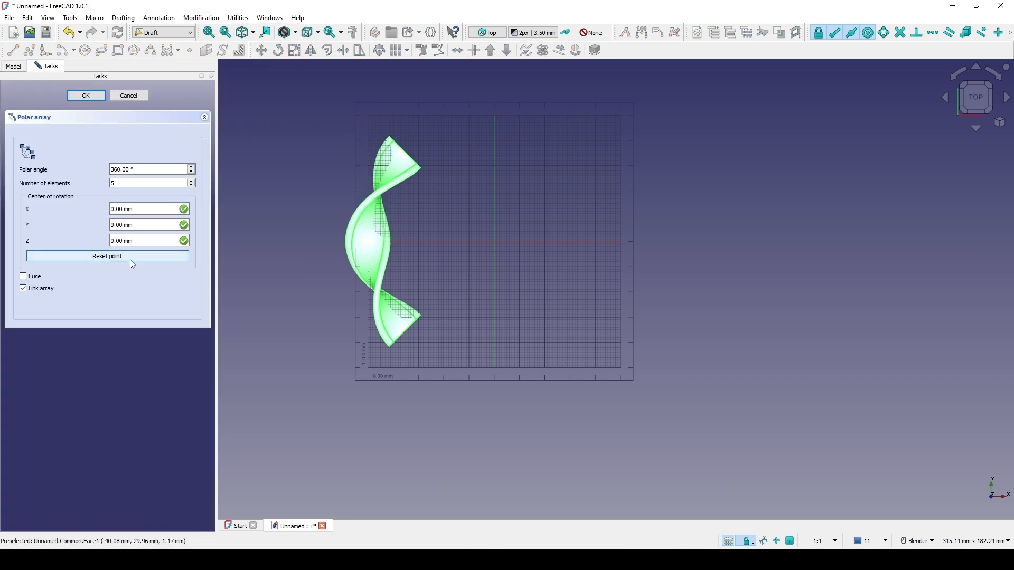
double_click(124, 183)
type("4")
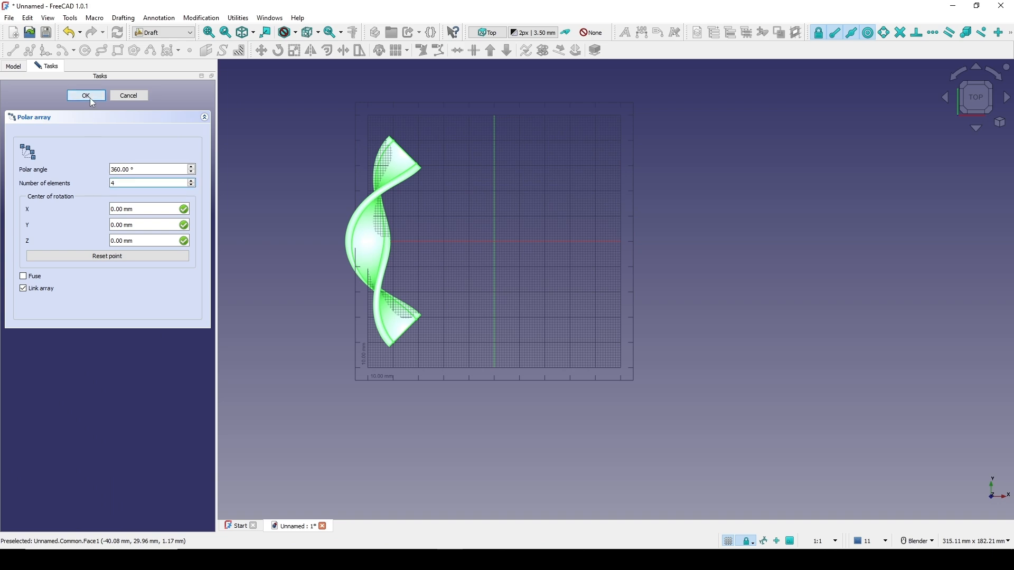
left_click(89, 96)
Step: Turn off the Draft grid display around the arrayed ring
middle_click_drag(614, 310, 599, 272)
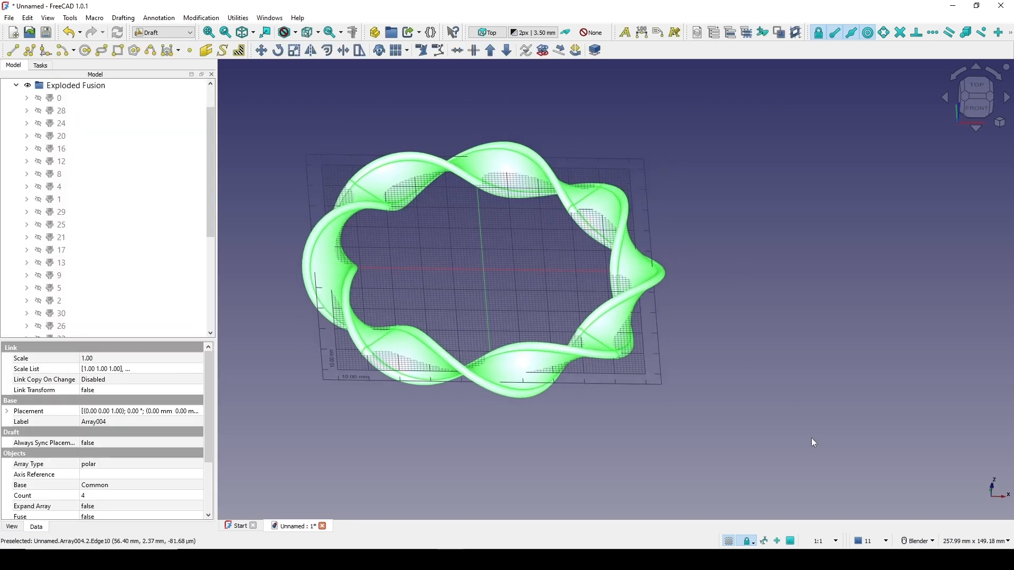
left_click(728, 545)
scroll(678, 358, "down", 1)
middle_click_drag(624, 309, 648, 318)
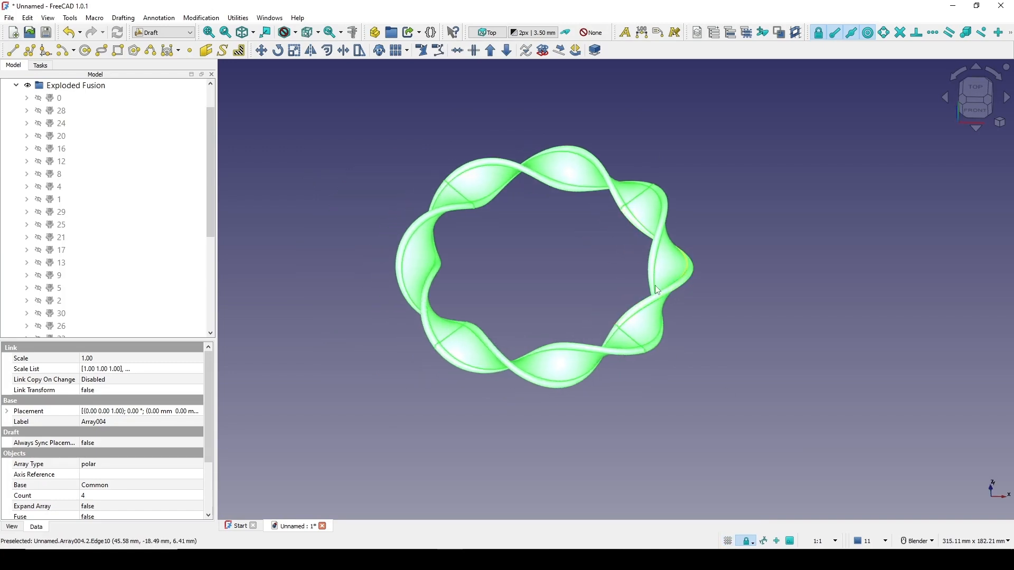
Step: Switch to the Part workbench and fuse the polar array into a single ring with a boolean union
left_click(164, 33)
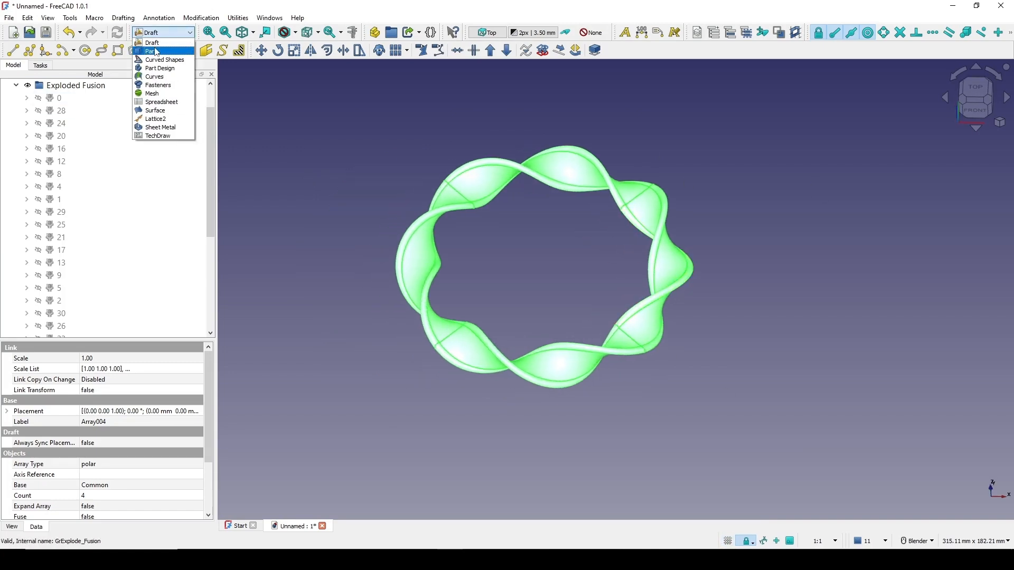
left_click(158, 50)
scroll(92, 264, "down", 4)
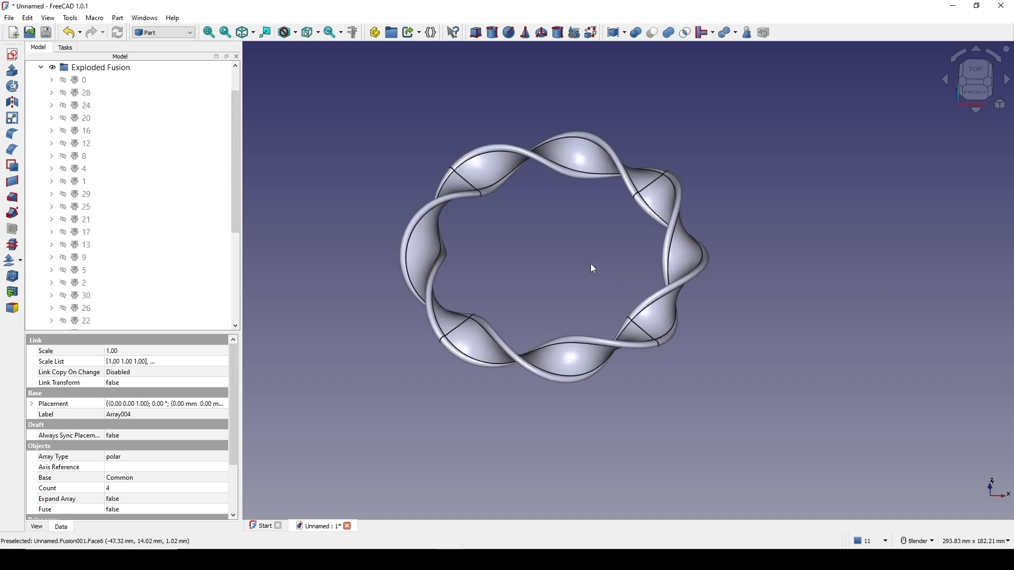
middle_click_drag(579, 263, 546, 278, "shift")
Step: Sketch a circle centred on the origin in the XY plane, set its diameter to 100 mm and close the sketch
key("2")
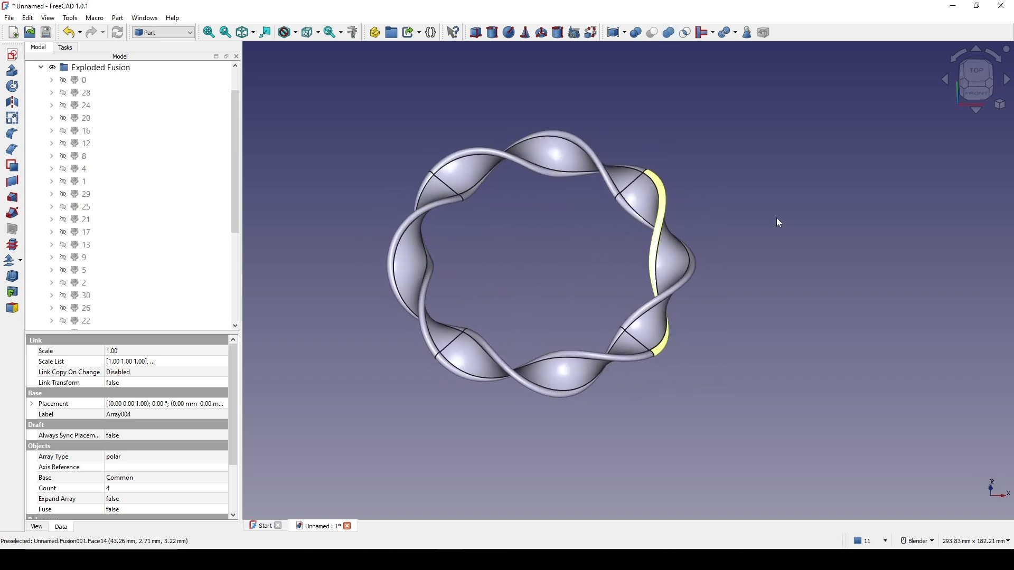
mouse_move(741, 188)
middle_mouse_down("shift")
mouse_move(765, 169)
mouse_move(754, 197)
middle_mouse_up("shift")
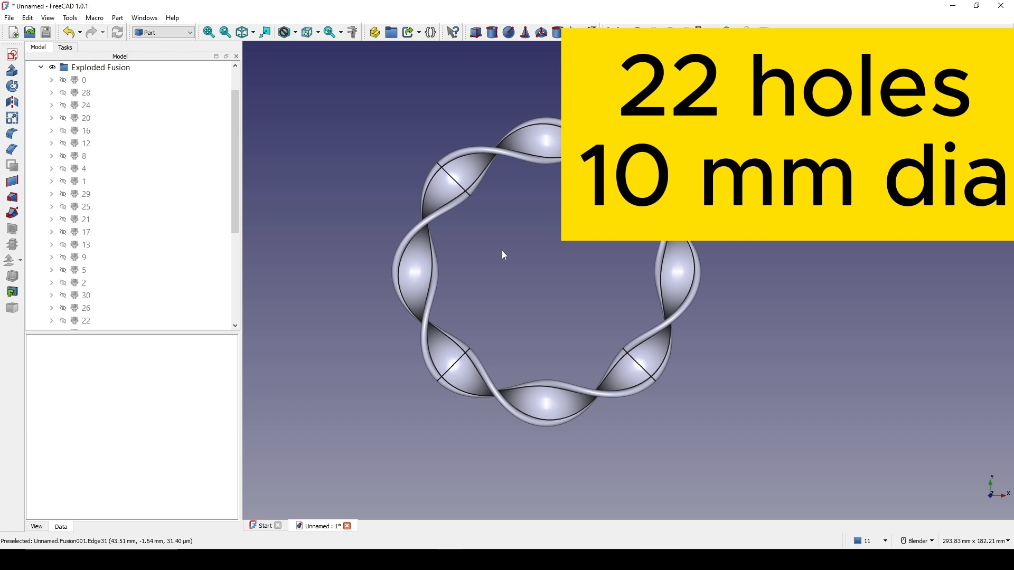
middle_click_drag(548, 244, 532, 231, "shift")
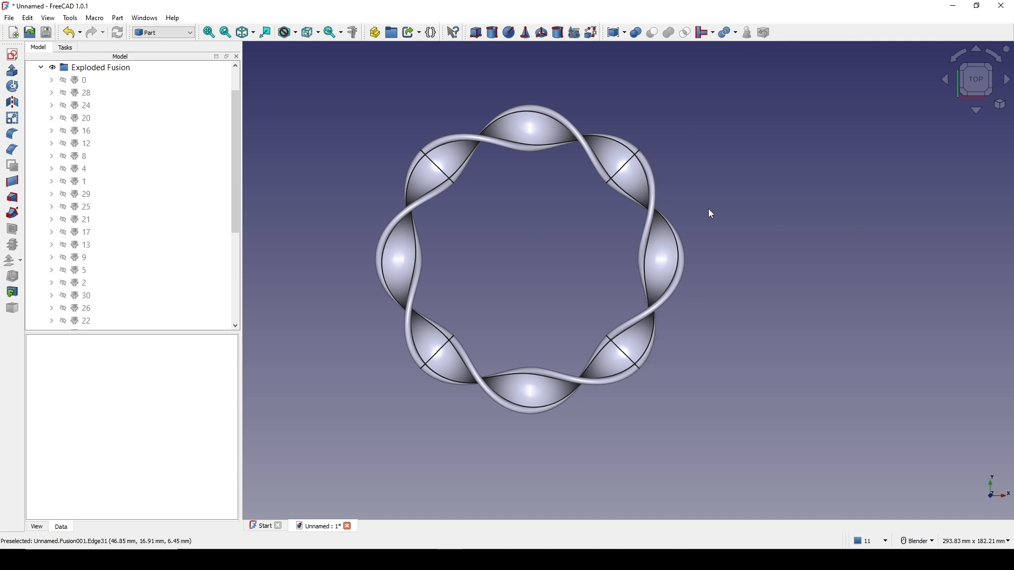
left_click(13, 55)
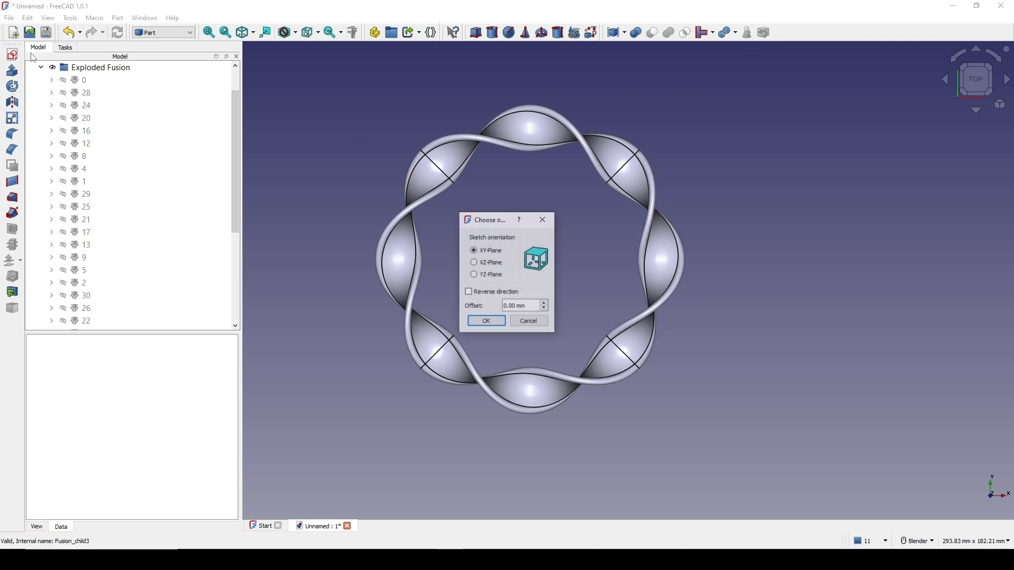
left_click(482, 319)
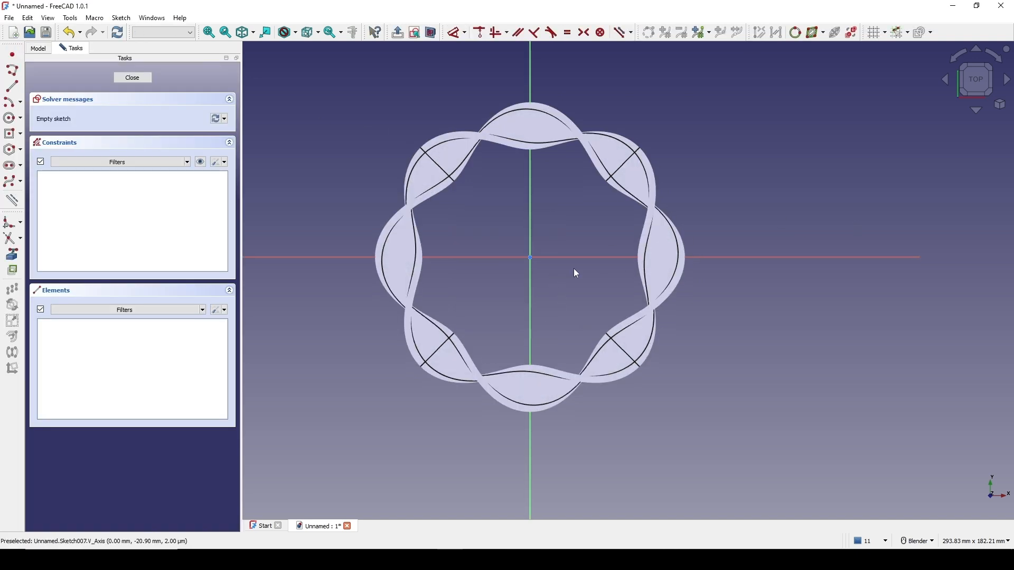
left_click(13, 121)
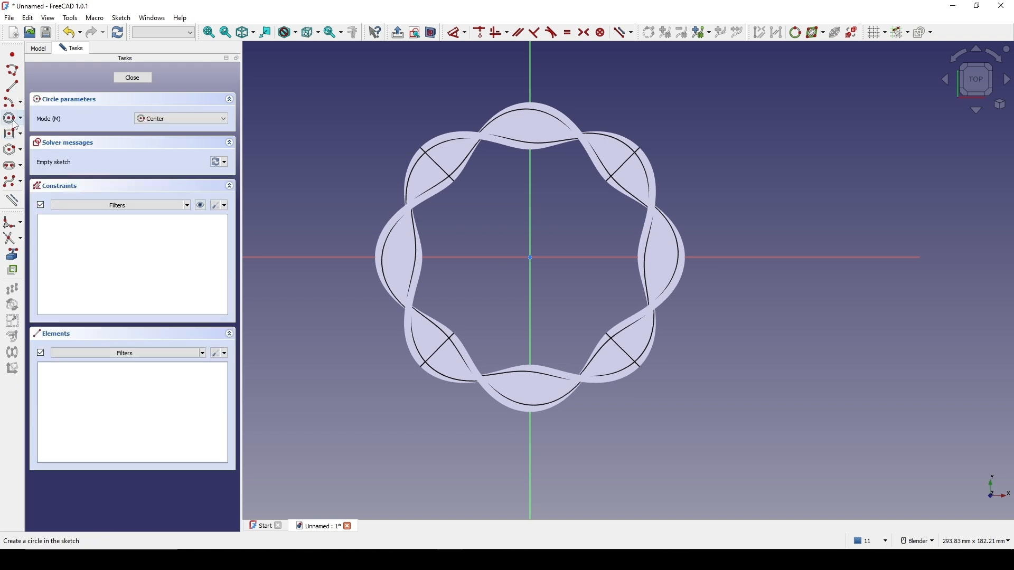
left_click(530, 257)
left_click(593, 202)
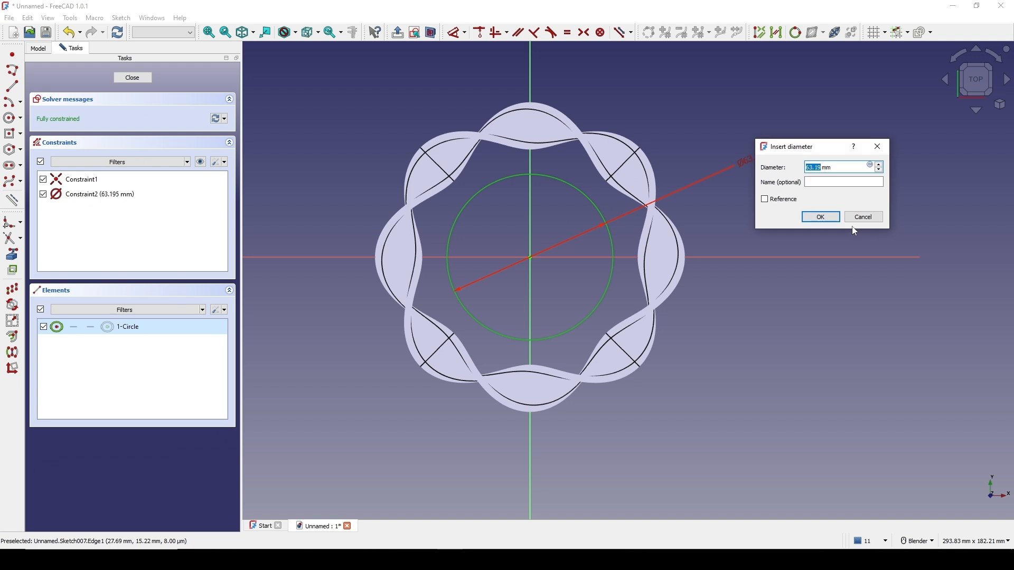
left_click(820, 216)
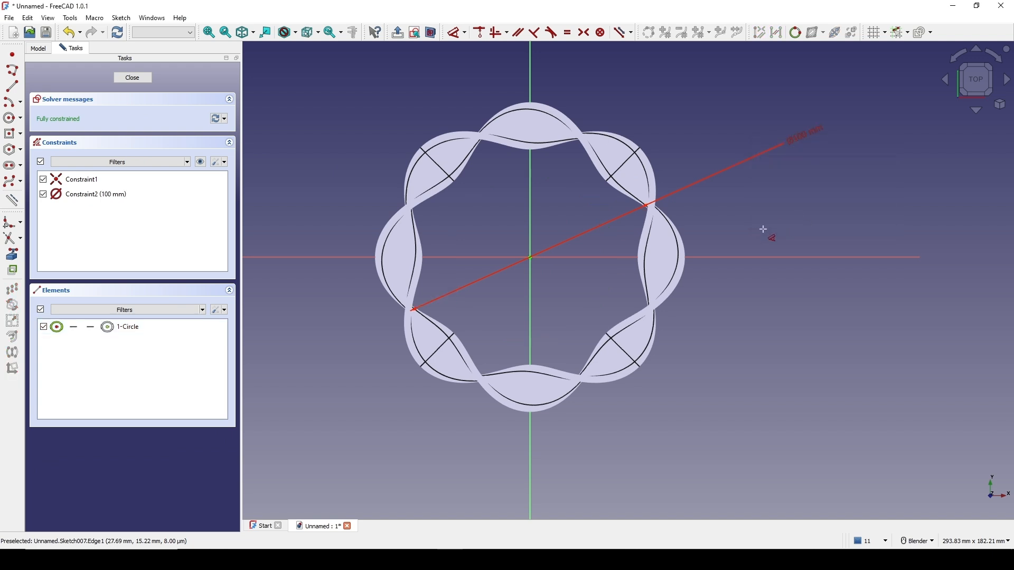
left_click(132, 78)
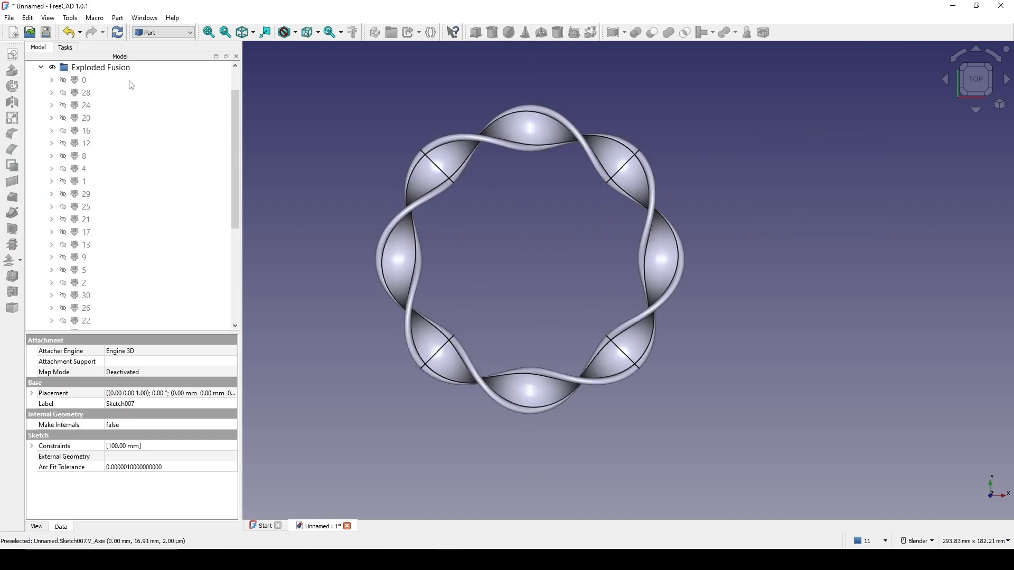
Step: Rename the new 100 mm circle sketch as Path
scroll(93, 237, "down", 7)
left_click(92, 321)
right_click(92, 322)
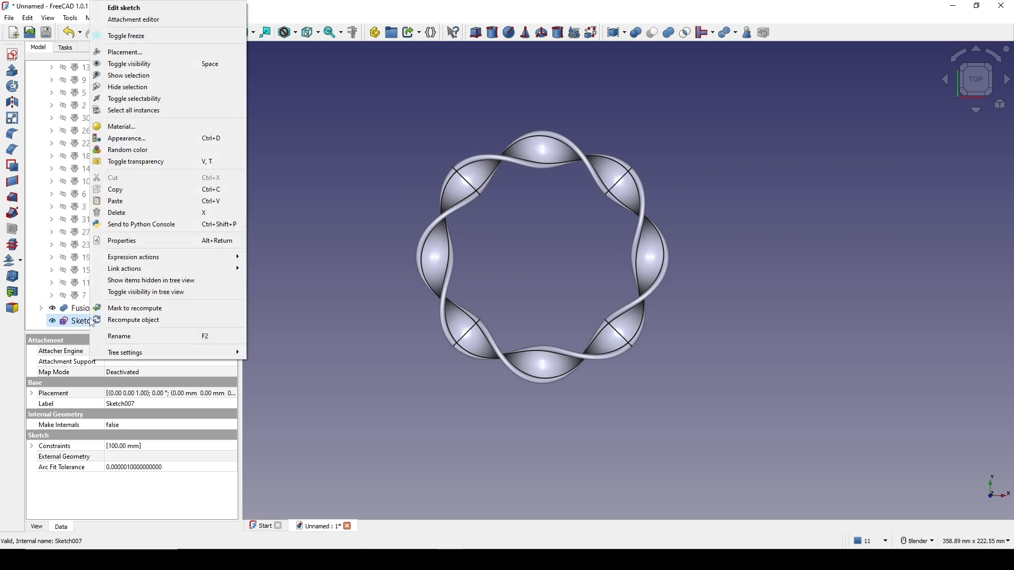
left_click(163, 340)
type("Path")
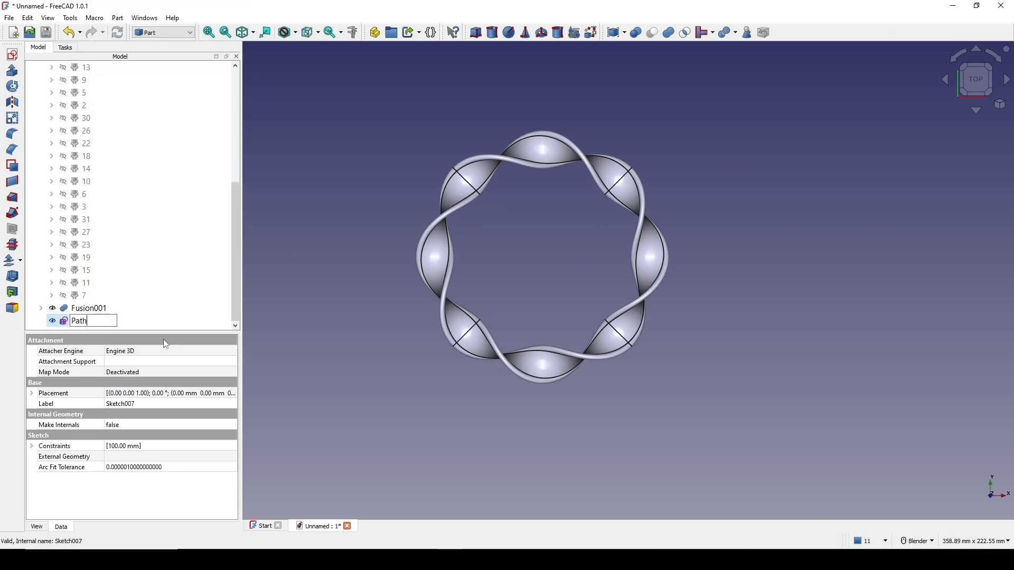
key("Return")
Step: Collapse the Exploded Fusion group in the model tree and hide the fused ring Fusion001
scroll(163, 277, "up", 6)
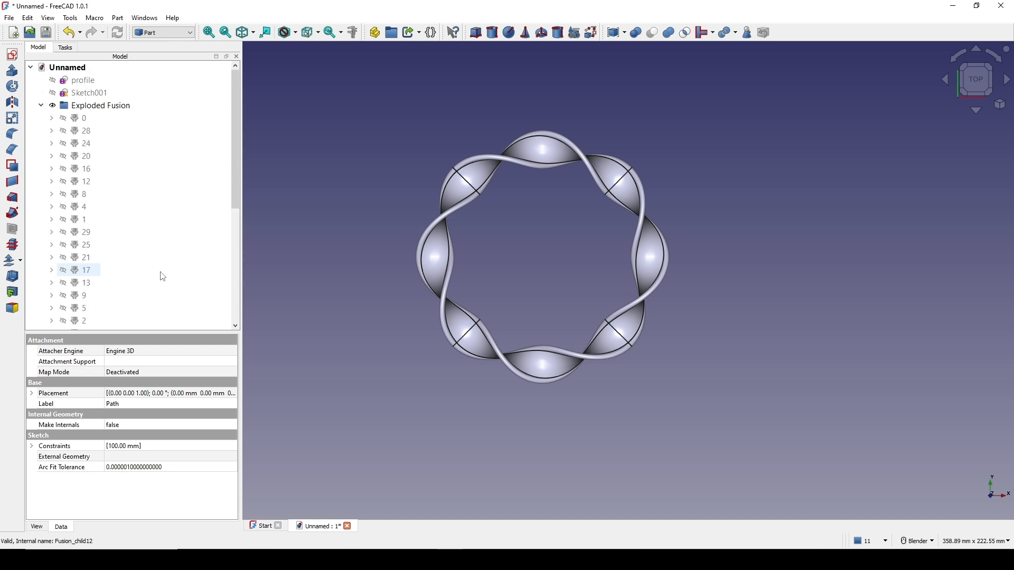
left_click(42, 106)
left_click(499, 172)
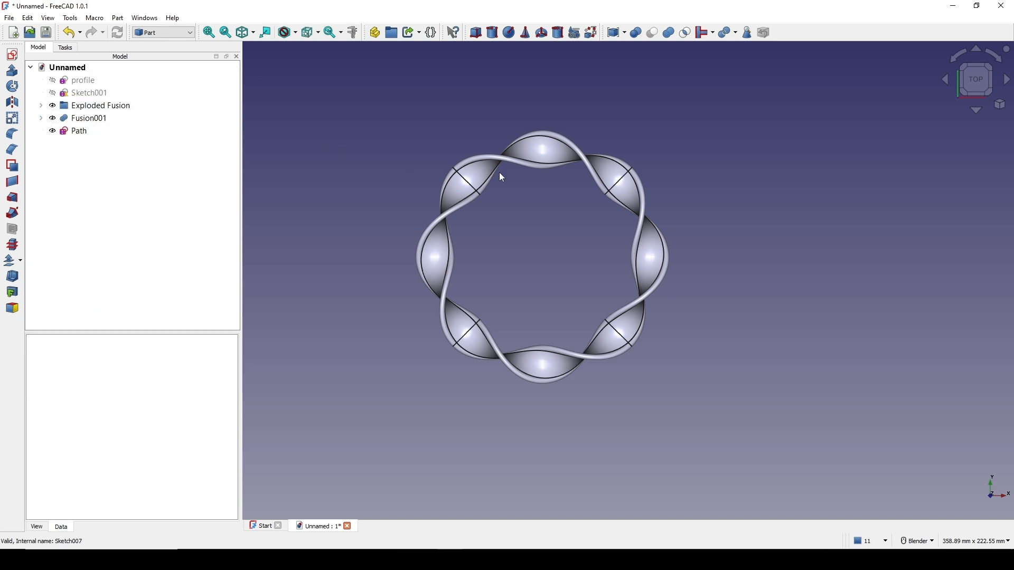
middle_click_drag(499, 172, 580, 176)
left_click(87, 118)
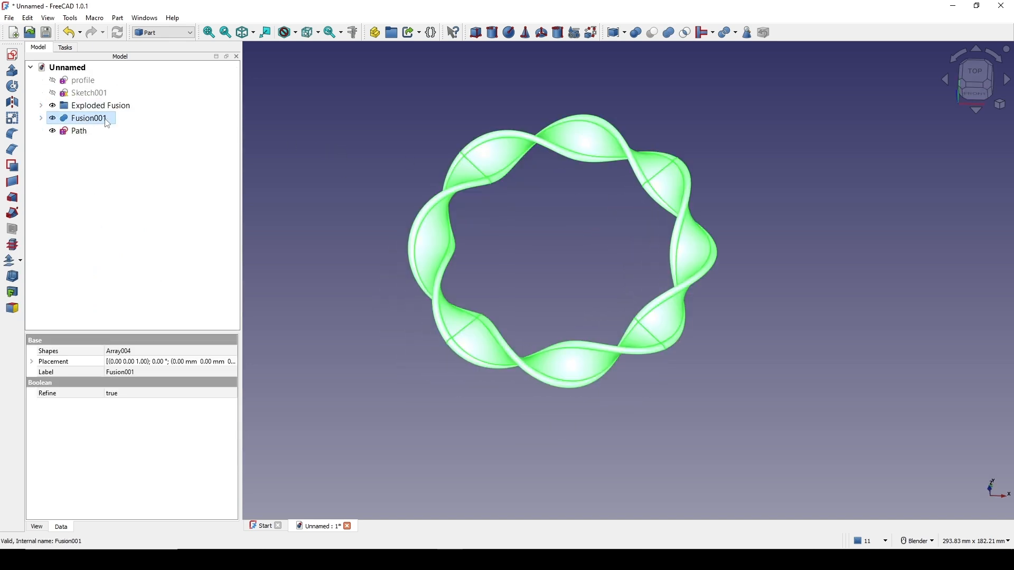
key("space")
left_click(514, 226)
middle_click_drag(595, 235, 614, 248)
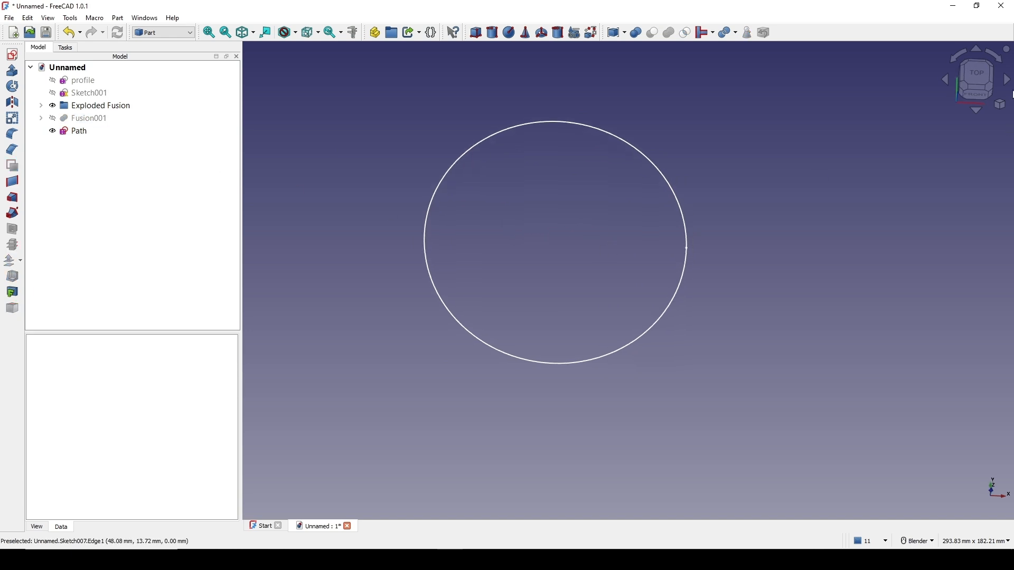
Step: Start a new sketch on the XY plane and draw a circle about 32 mm in diameter centred on the origin
left_click(979, 74)
left_click(12, 55)
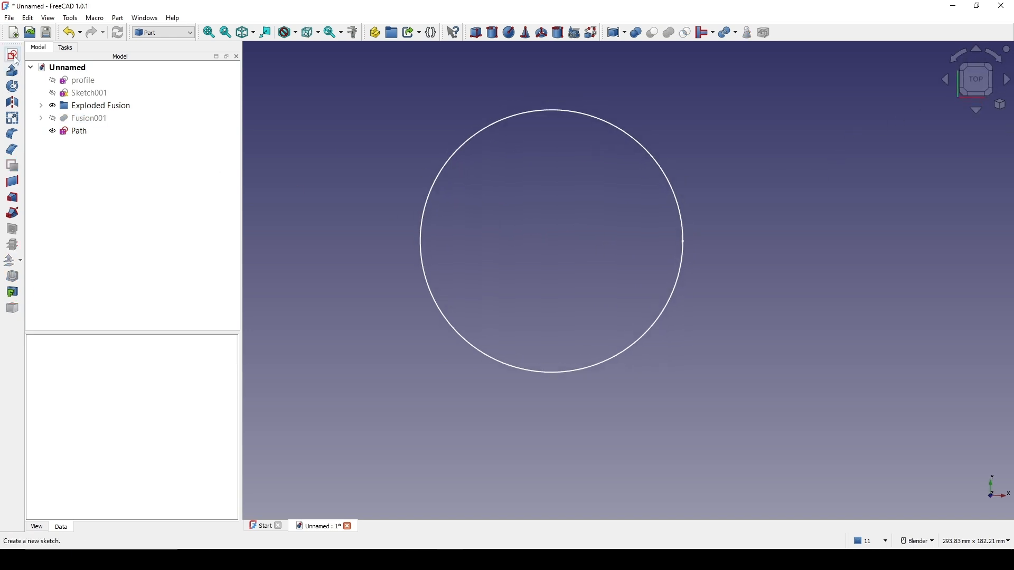
left_click(497, 322)
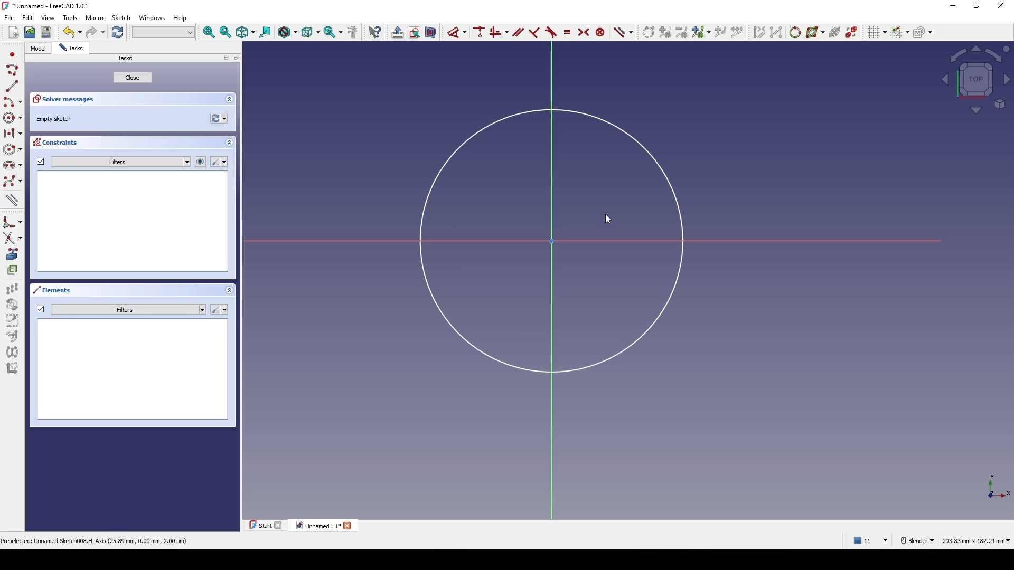
left_click(11, 126)
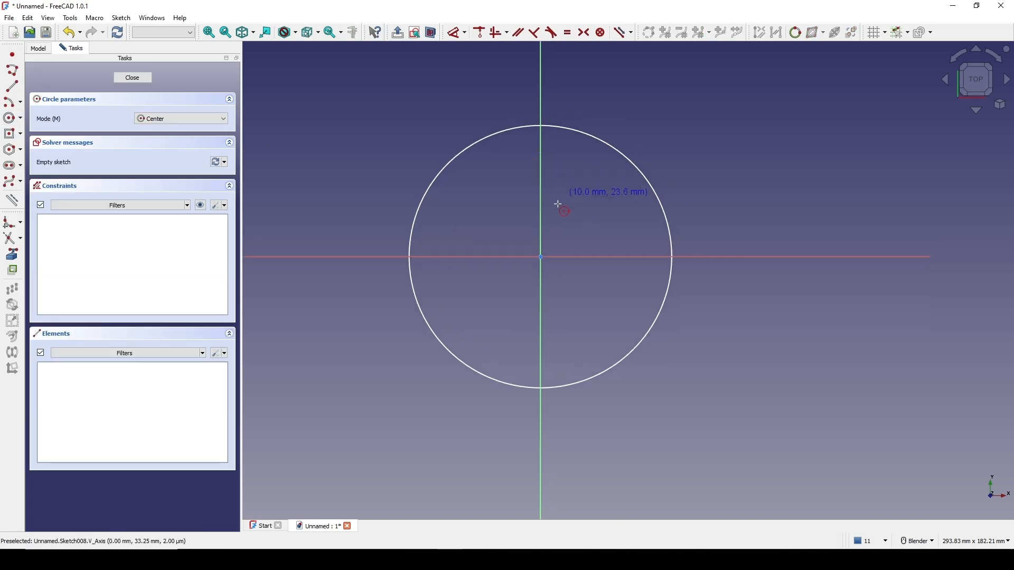
left_click(538, 257)
left_click(577, 239)
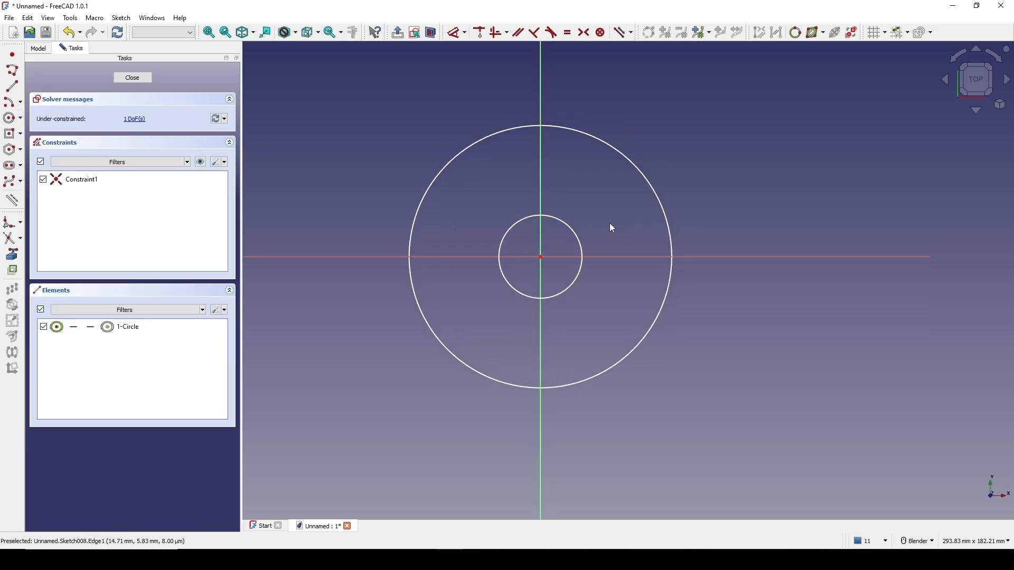
Step: Set the small circle's diameter to 10 mm and close the sketch
key("d")
left_click(579, 241)
left_click(754, 147)
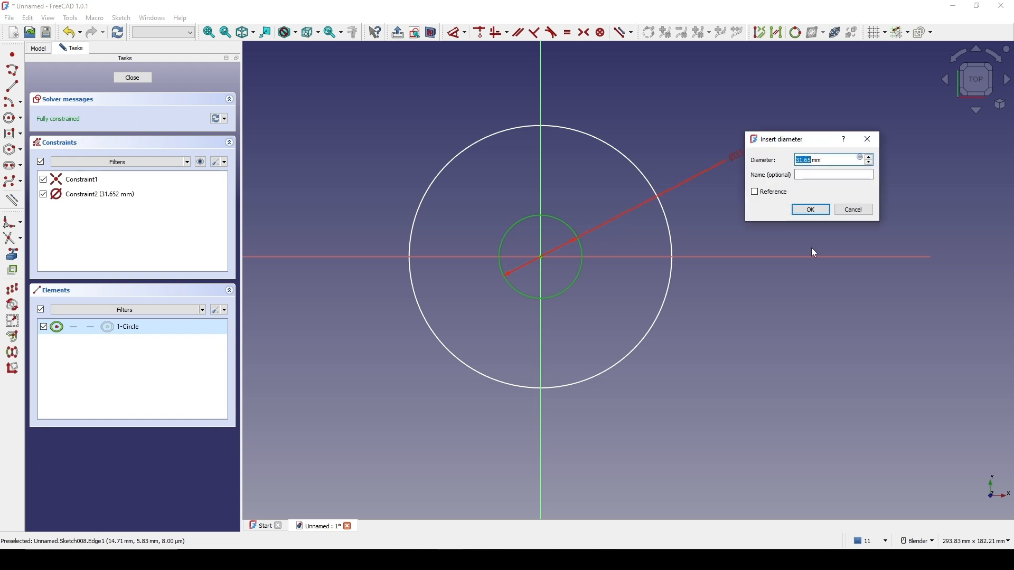
type("10")
key("Return")
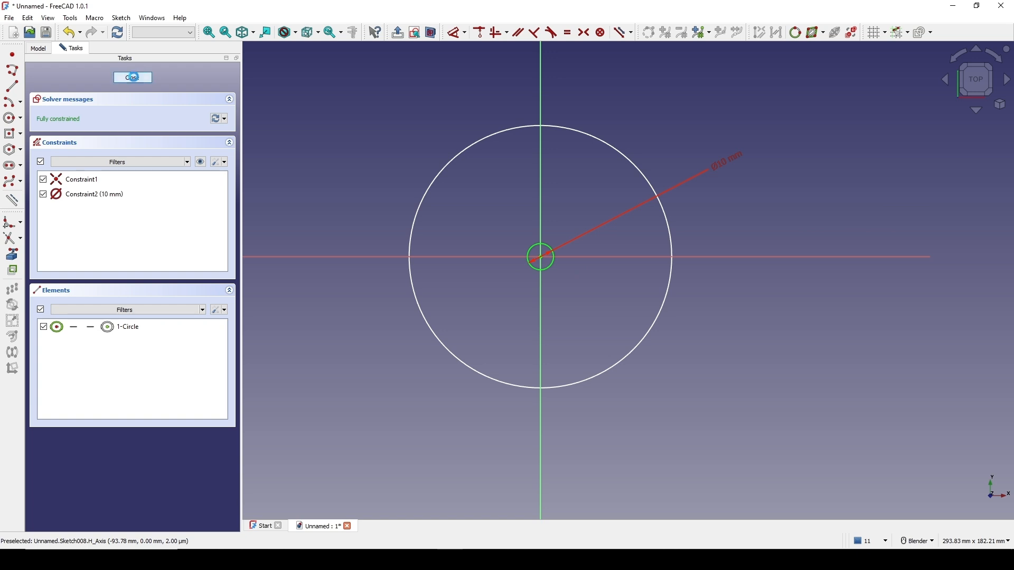
left_click(134, 77)
Step: Rename the 10 mm circle sketch as HoleProfile
middle_click_drag(626, 299, 625, 233)
scroll(625, 232, "up", 2)
mouse_move(698, 406)
middle_mouse_down("shift")
mouse_move(695, 376)
mouse_move(659, 322)
middle_mouse_up("shift")
middle_click_drag(659, 322, 653, 353, "shift")
left_click(600, 293)
middle_click_drag(600, 294, 587, 298)
right_click(92, 143)
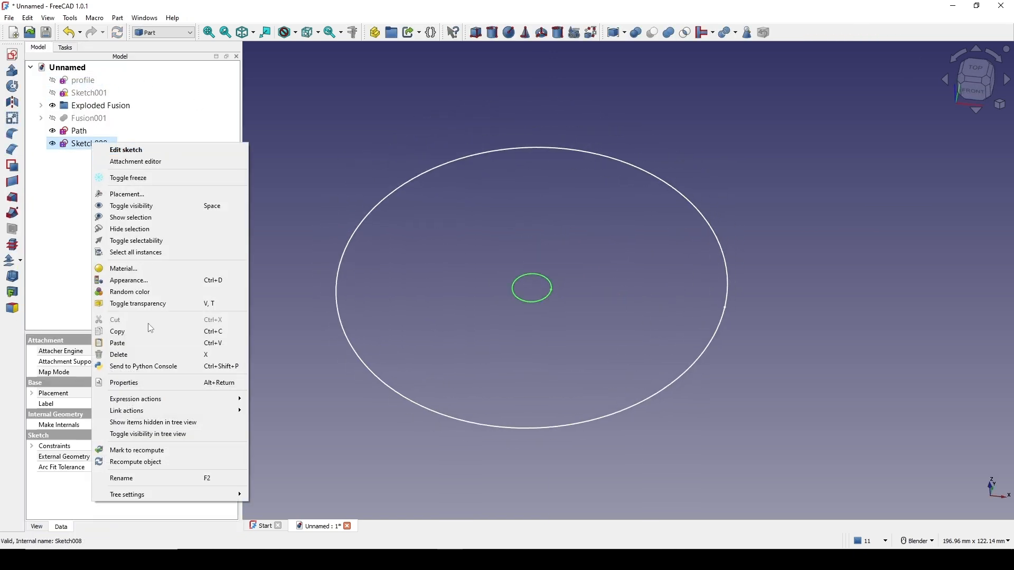
left_click(127, 479)
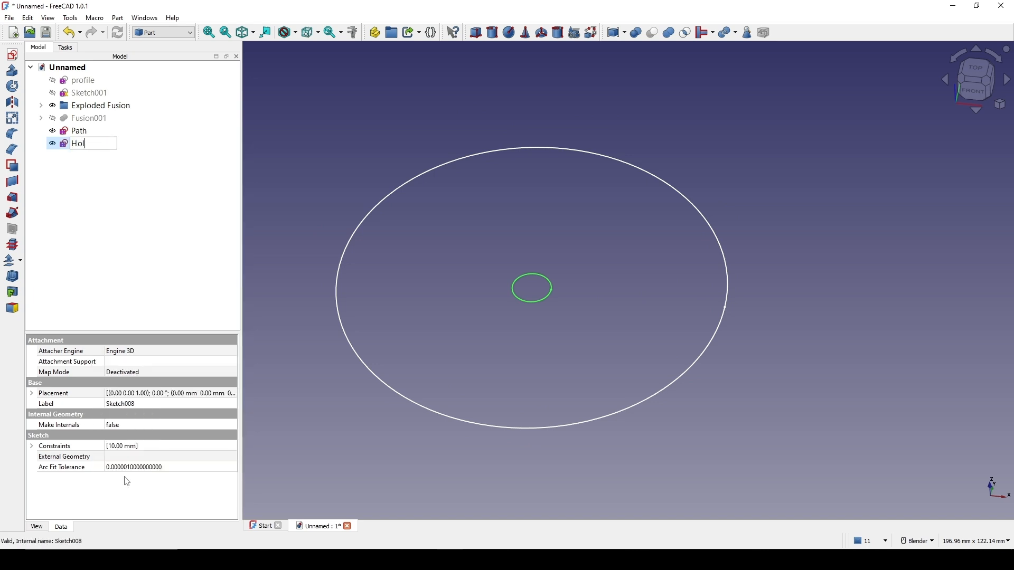
type("HoleProfile")
key("Return")
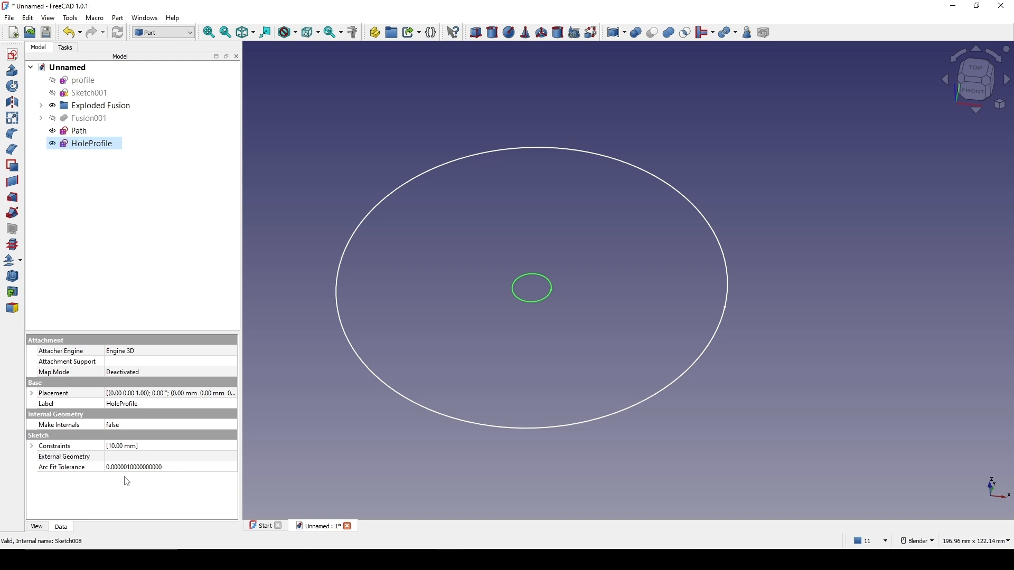
left_click(459, 274)
middle_click_drag(532, 280, 546, 274)
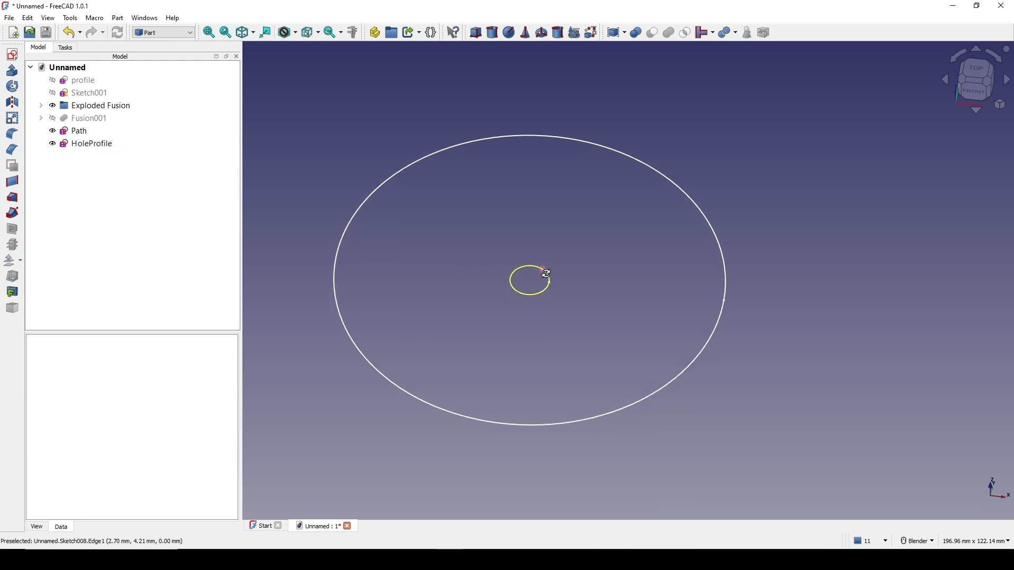
left_click(536, 271)
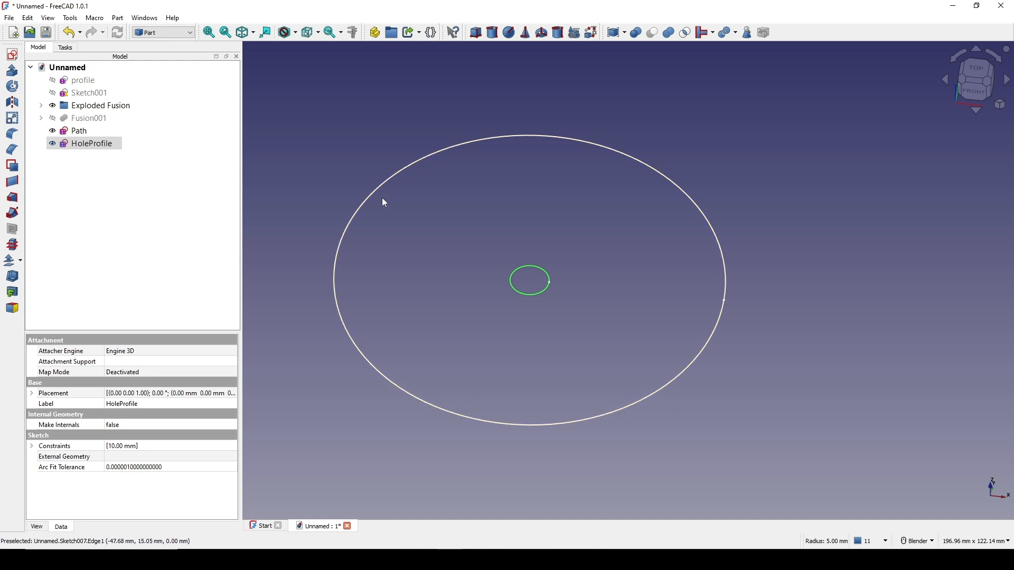
scroll(607, 235, "down", 2)
left_click(604, 234)
scroll(591, 236, "up", 1)
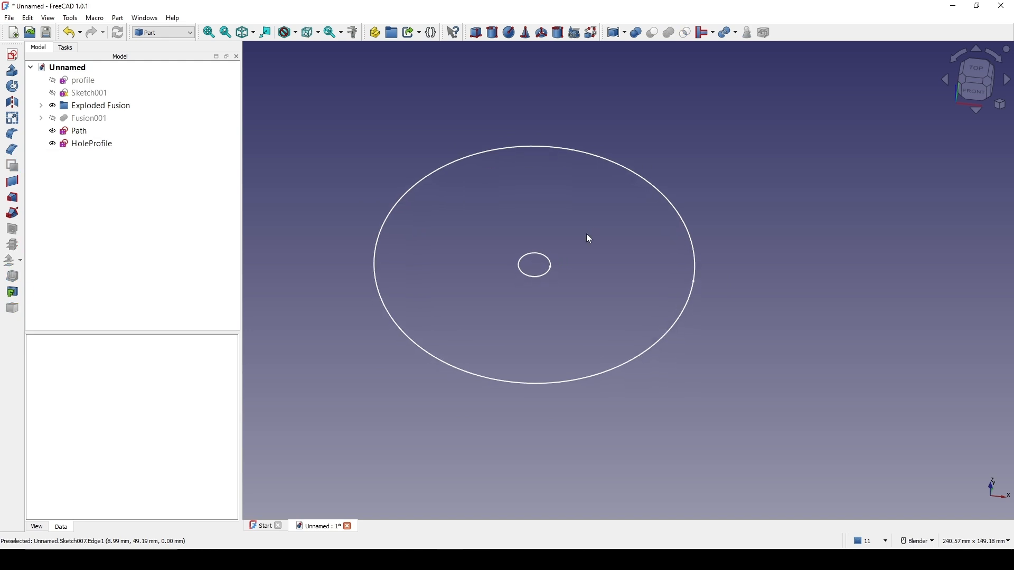
Step: Switch to the Draft workbench and create a path twisted array of HoleProfile along Path
left_click(180, 34)
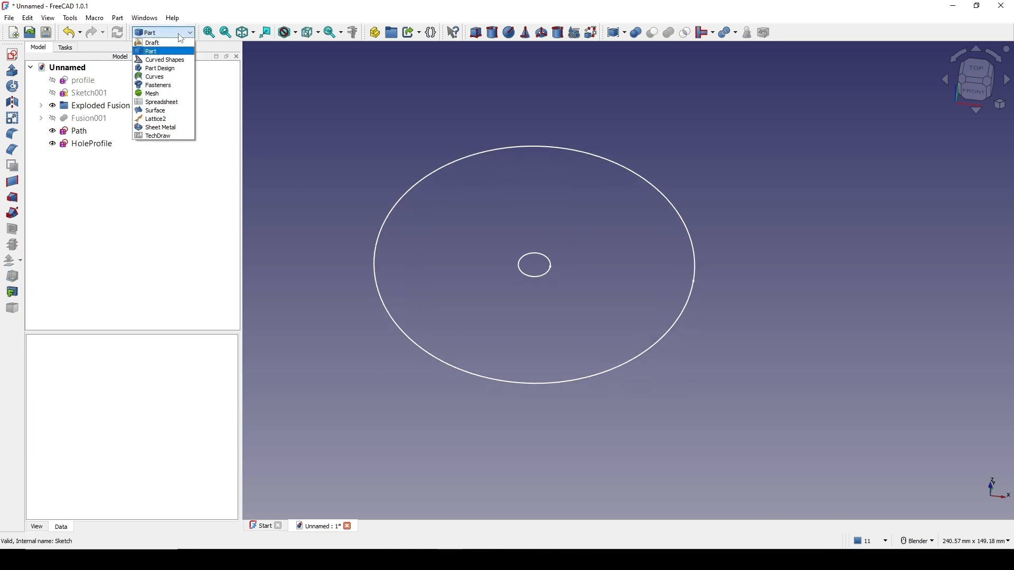
left_click(158, 43)
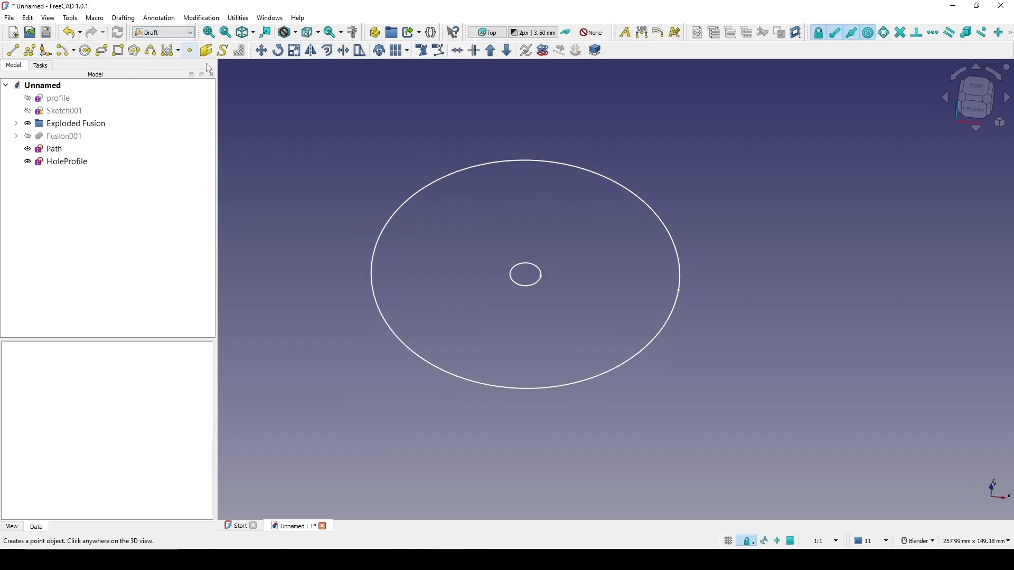
left_click(77, 167)
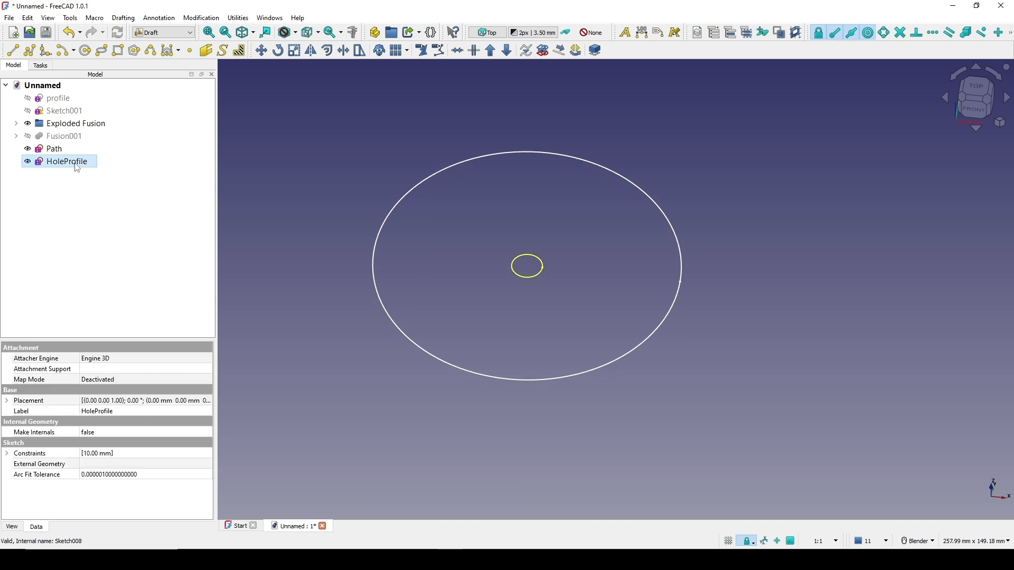
left_click(60, 152, "ctrl")
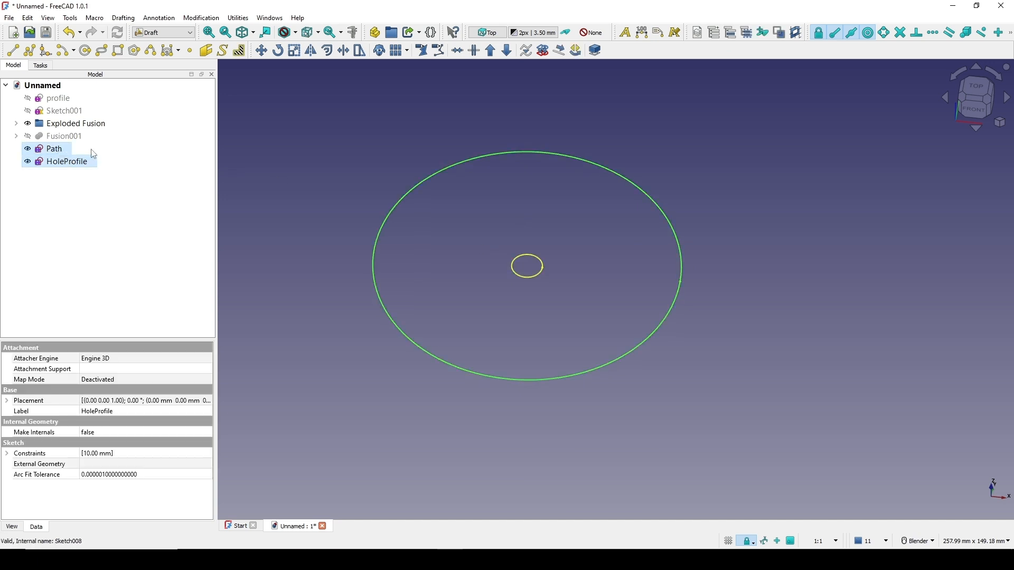
left_click(208, 20)
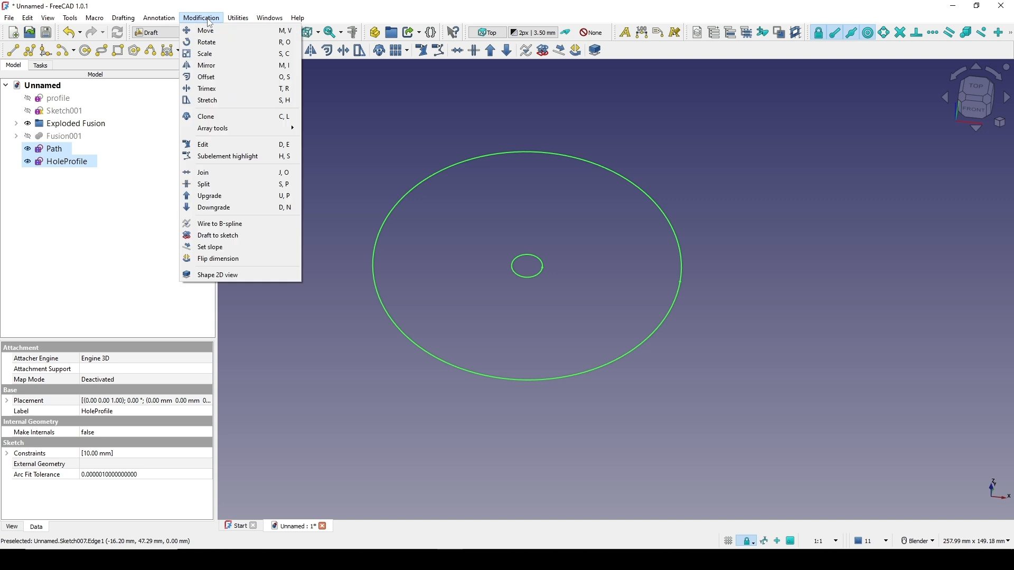
mouse_move(222, 130)
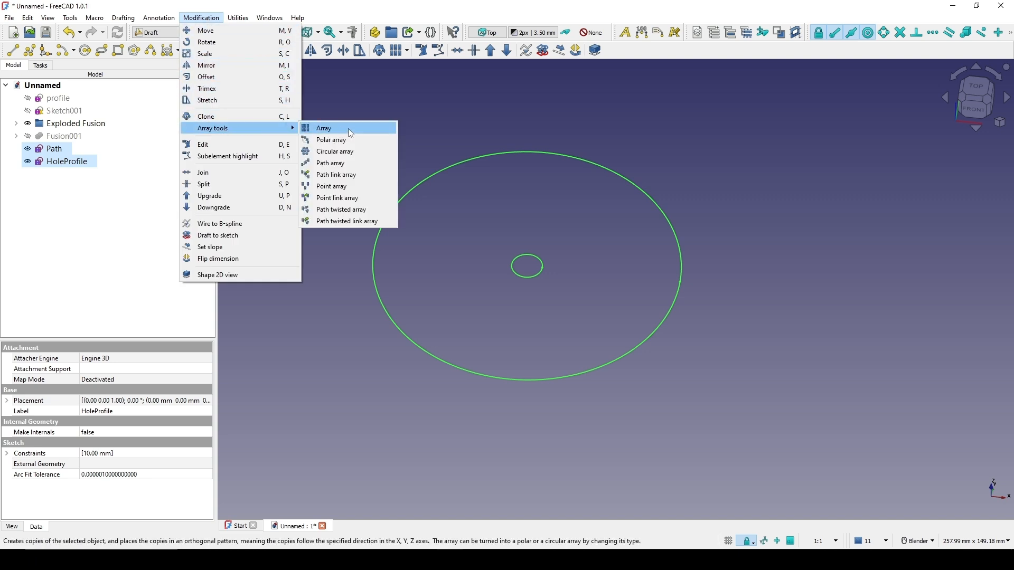
left_click(373, 210)
middle_click_drag(605, 255, 620, 268)
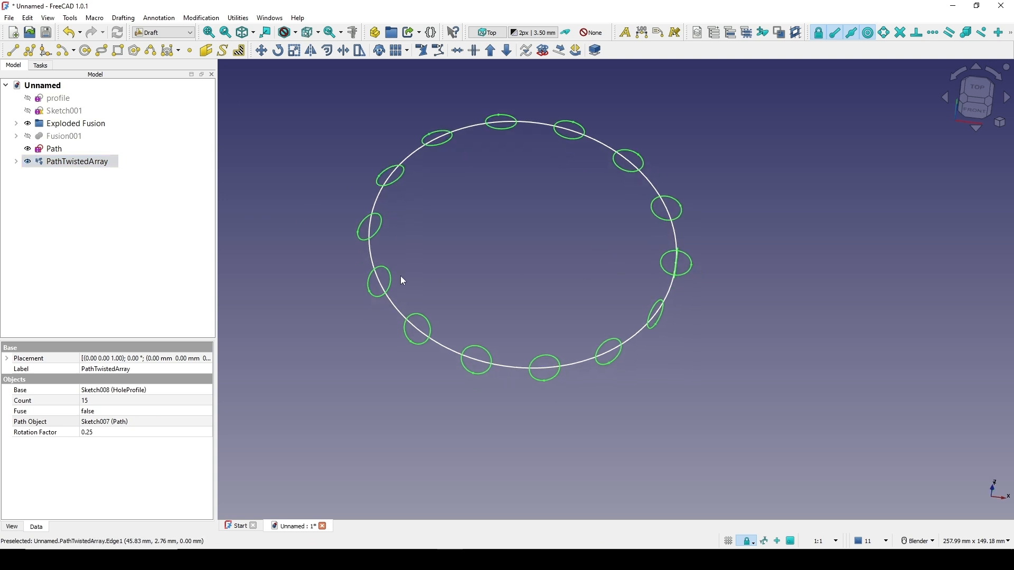
Step: Set the path twisted array's count to 22 and its rotation factor to 4
left_click(39, 404)
left_click(114, 402)
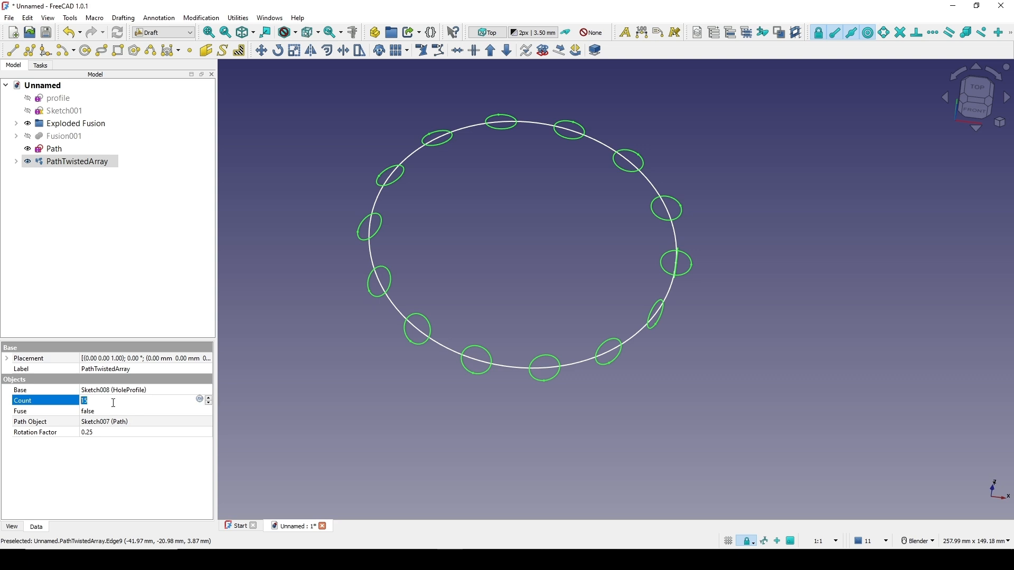
key("Return")
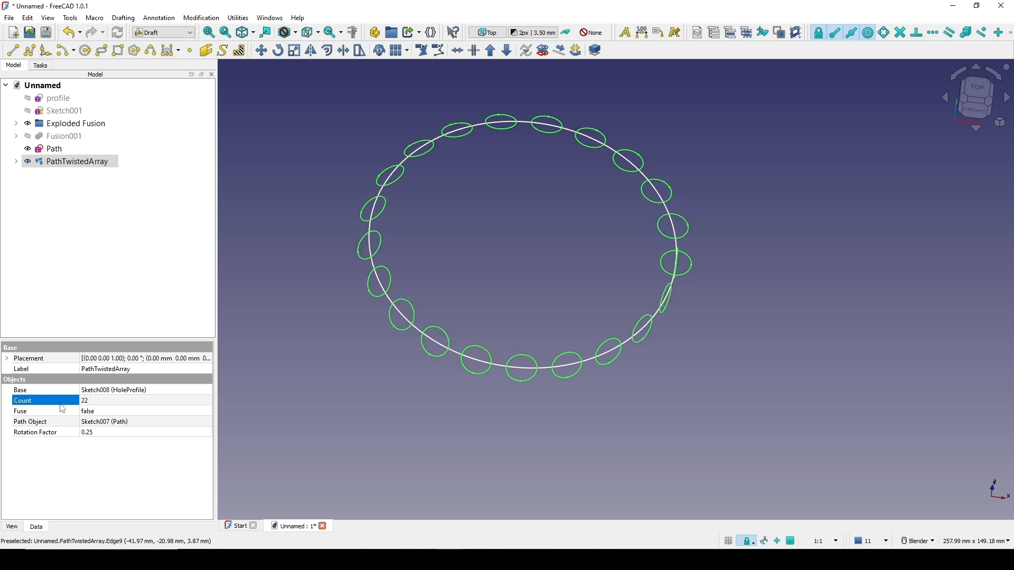
left_click(46, 435)
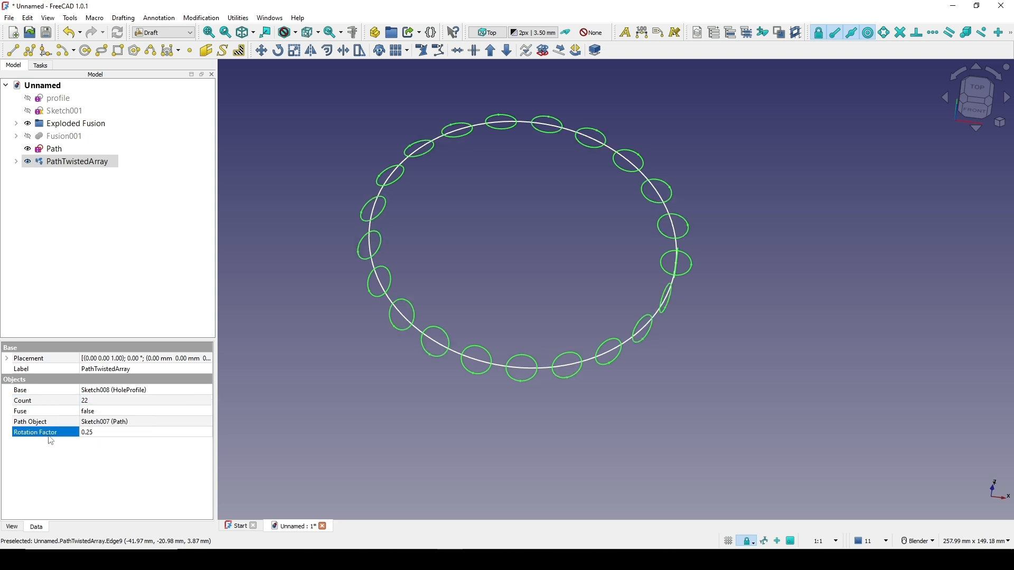
left_click(62, 437)
type("4")
key("Return")
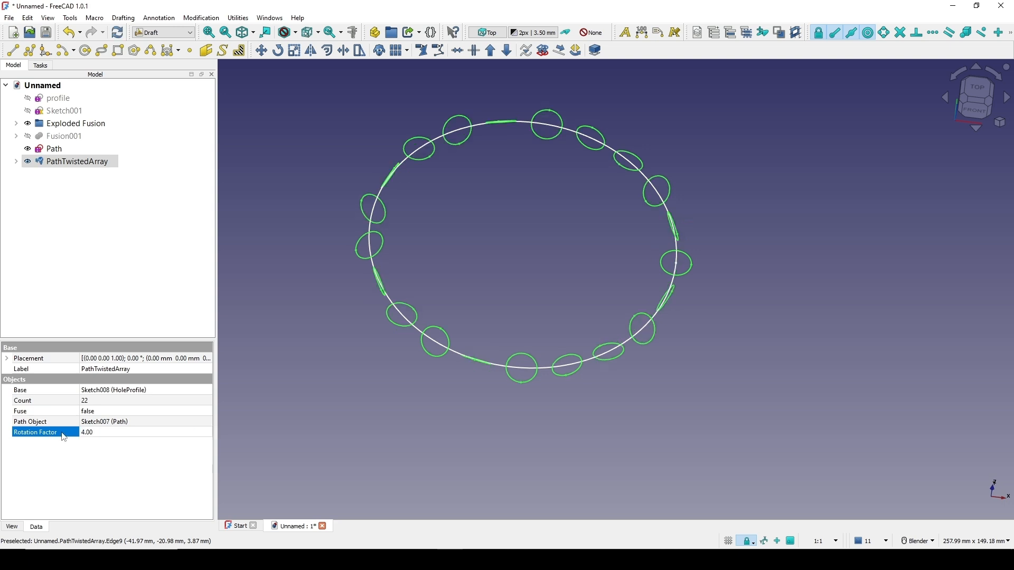
middle_click_drag(579, 395, 556, 404)
Step: Show the fused ring Fusion001 and view it from the top together with the arrayed hole circles
left_click(61, 136)
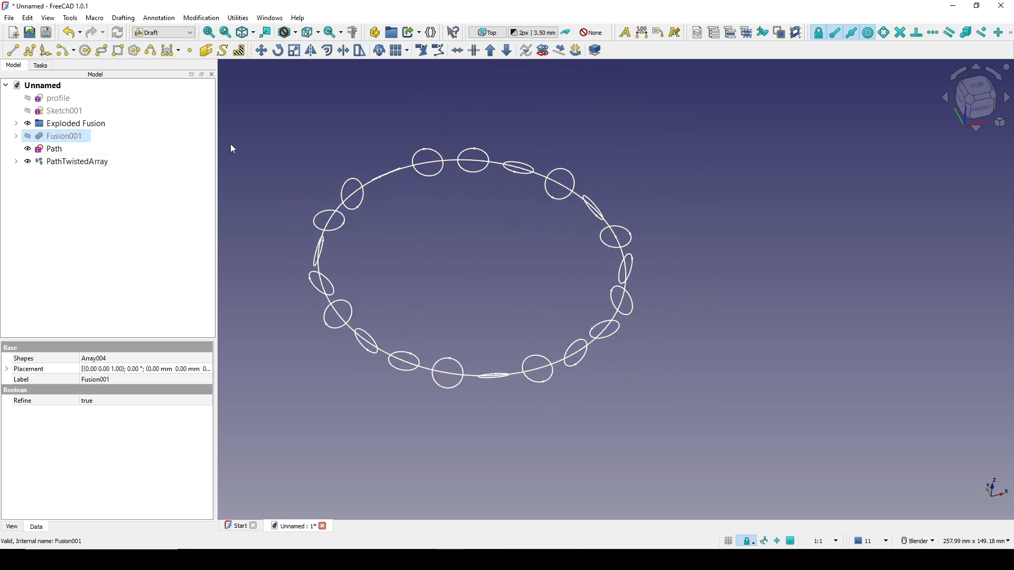
key("space")
middle_click_drag(737, 297, 716, 315)
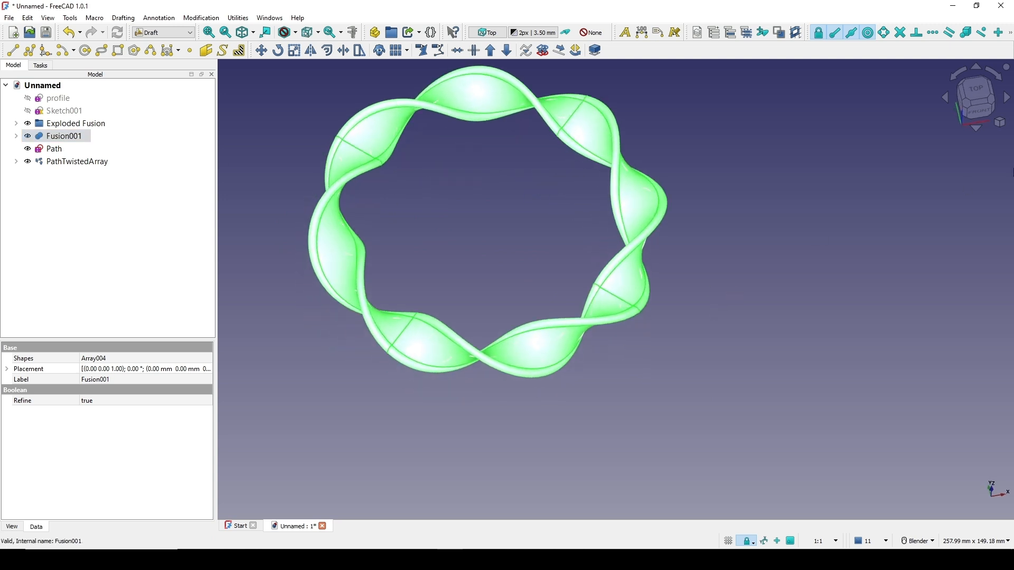
left_click(975, 90)
left_click(916, 219)
scroll(655, 323, "up", 2)
middle_click_drag(607, 325, 622, 243, "shift")
scroll(708, 291, "down", 3)
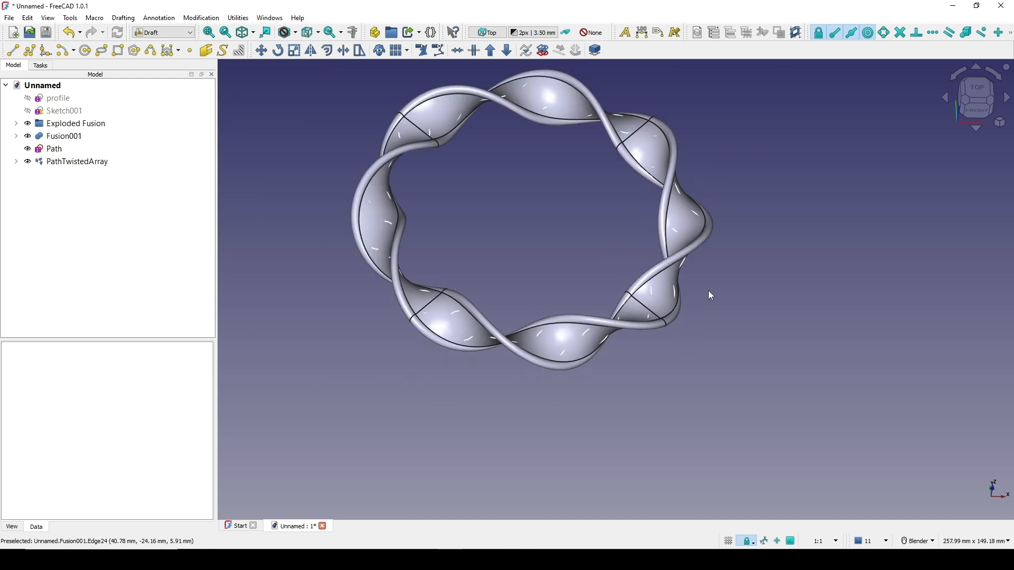
middle_click_drag(708, 290, 674, 328, "shift")
left_click(976, 89)
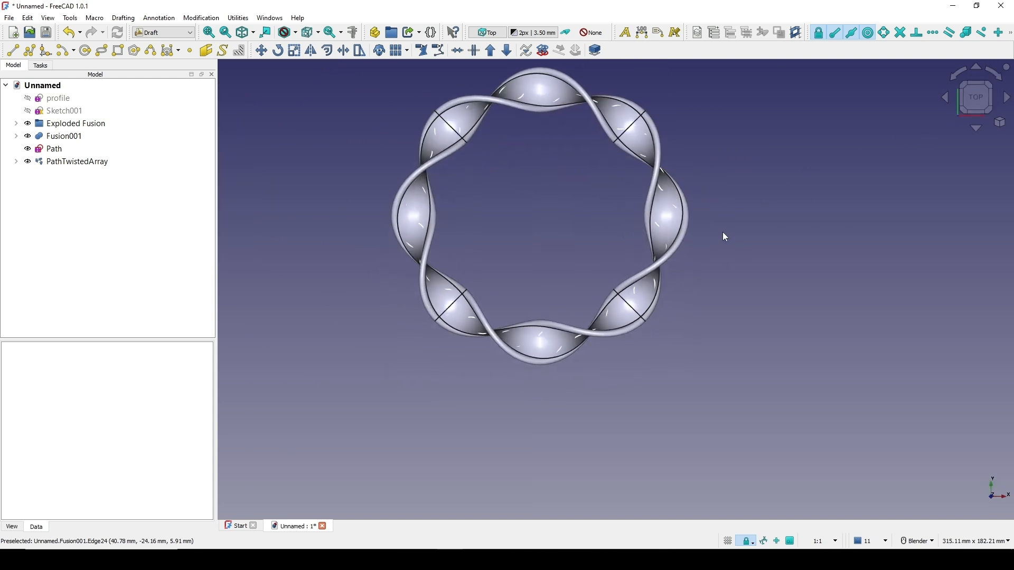
middle_click_drag(583, 223, 577, 240, "shift")
Step: Clone PathTwistedArray and hide the original array
left_click(63, 163)
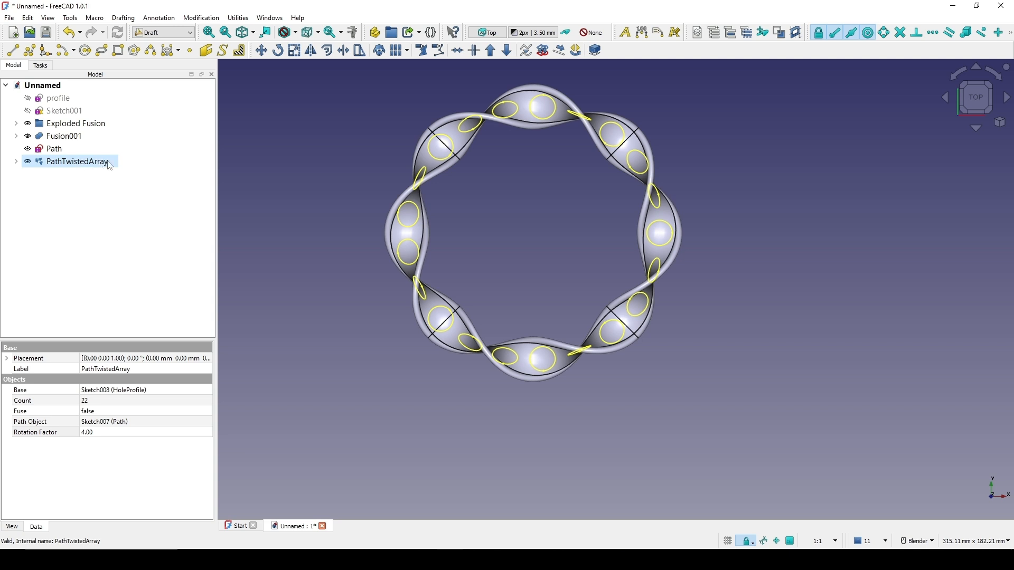
left_click(380, 51)
left_click(70, 161)
key("space")
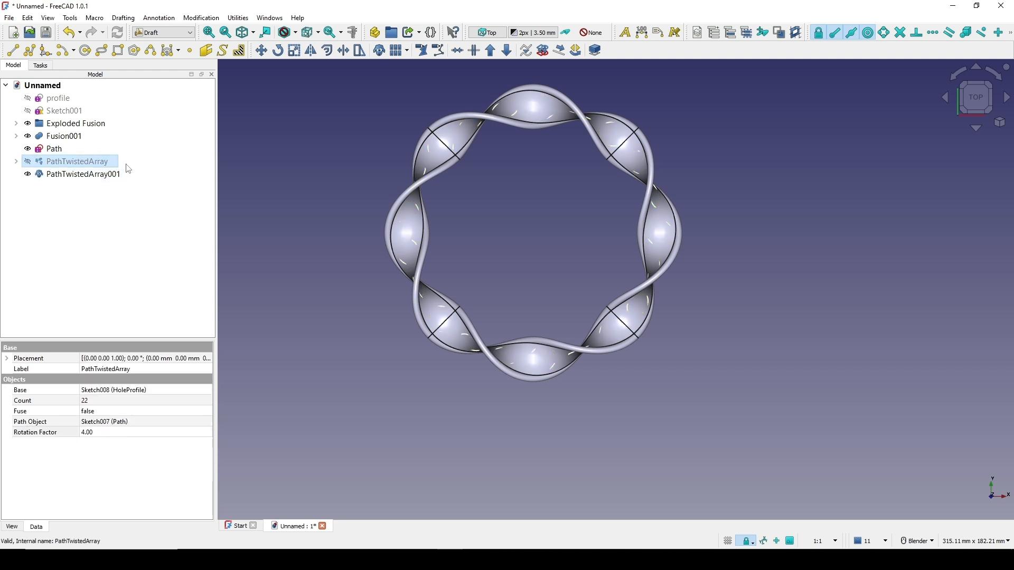
Step: Downgrade the cloned array PathTwistedArray001 into separate circular edges
middle_click_drag(559, 204, 473, 211, "shift")
left_click(83, 174)
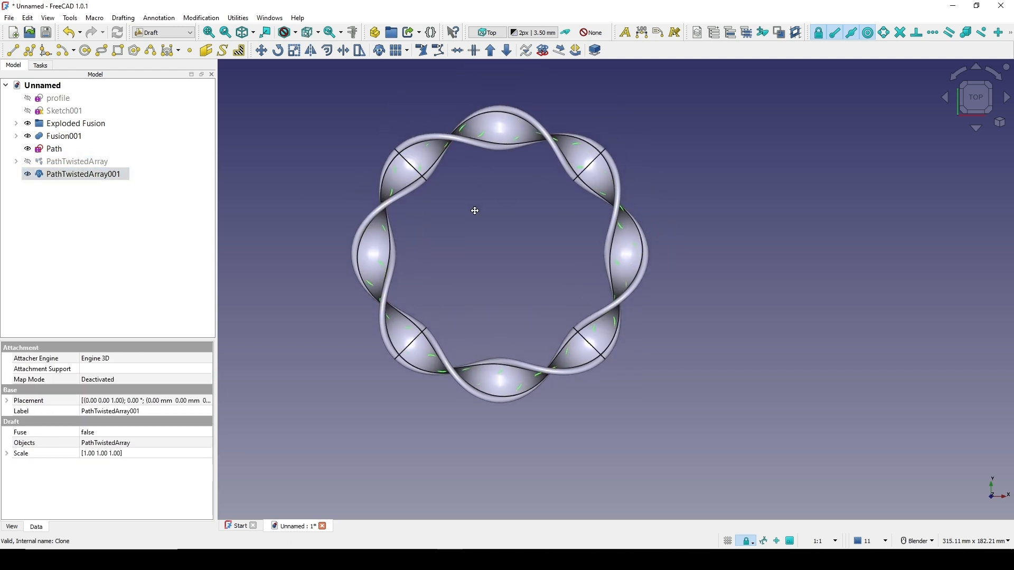
left_click(507, 51)
scroll(57, 296, "down", 3)
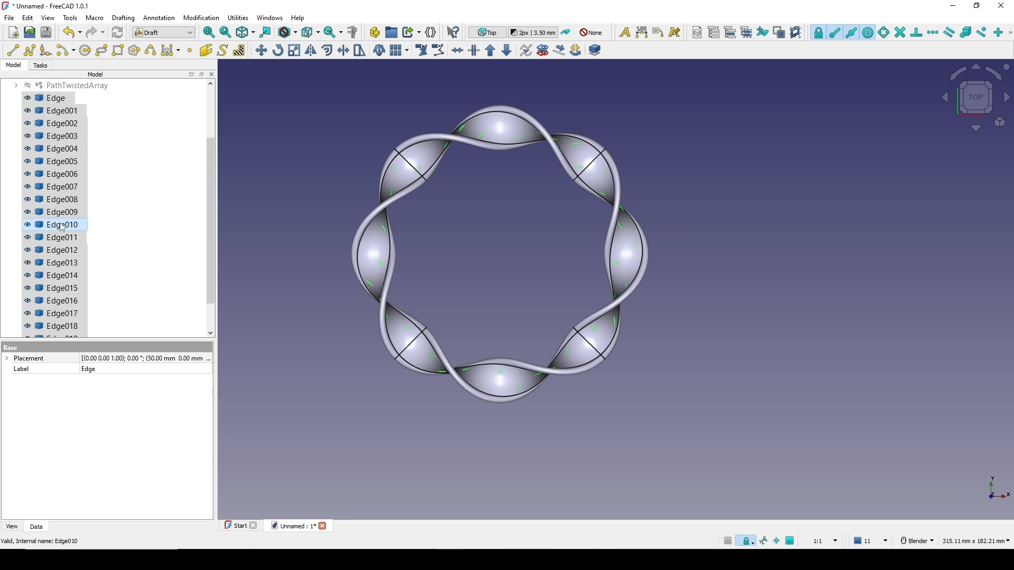
scroll(62, 255, "up", 3)
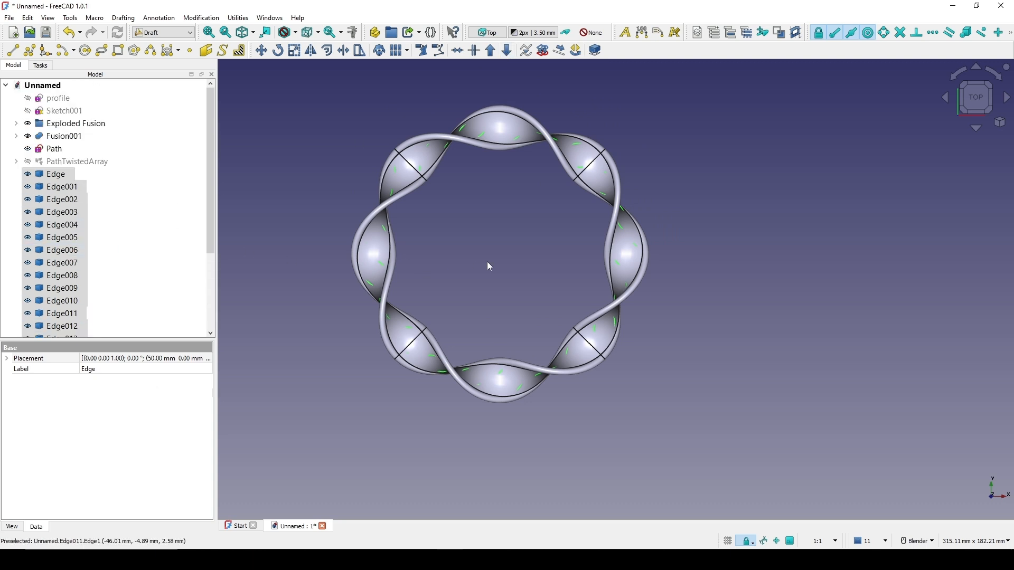
scroll(63, 200, "down", 3)
scroll(66, 166, "up", 2)
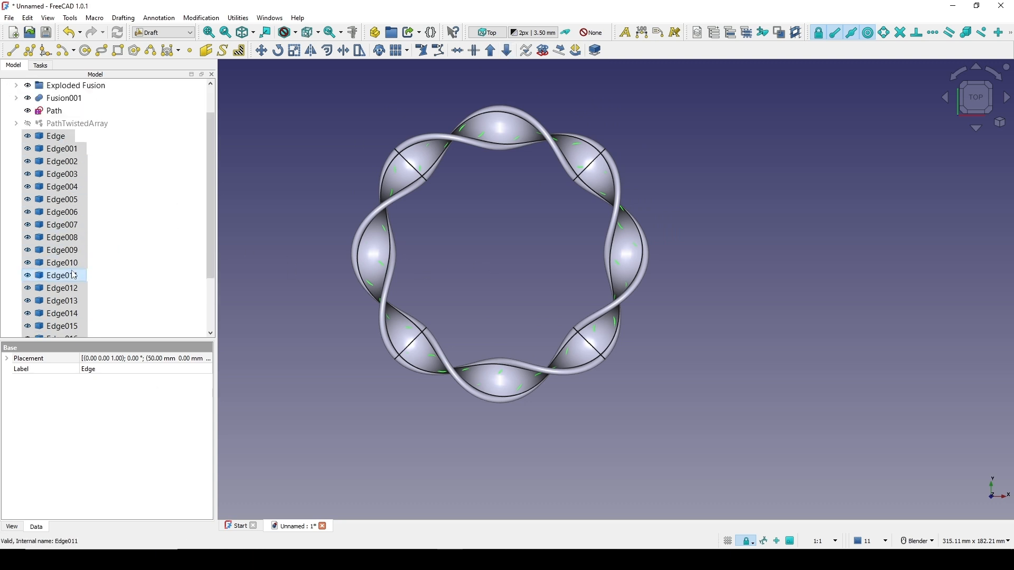
Step: In the Part workbench, extrude all the separated circular edges symmetrically along their normals by 10 mm as solids
left_click(164, 32)
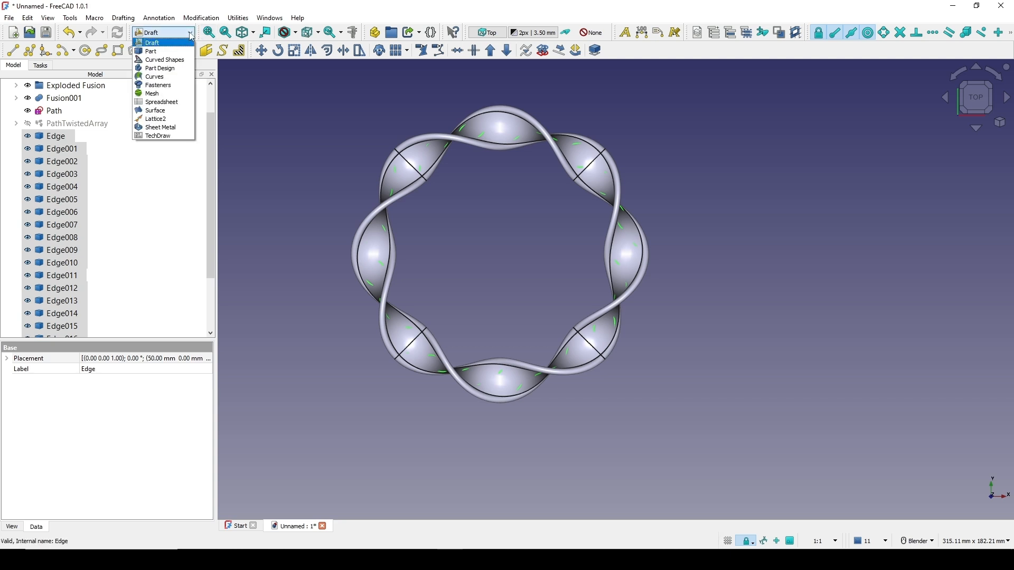
left_click(167, 55)
left_click(12, 70)
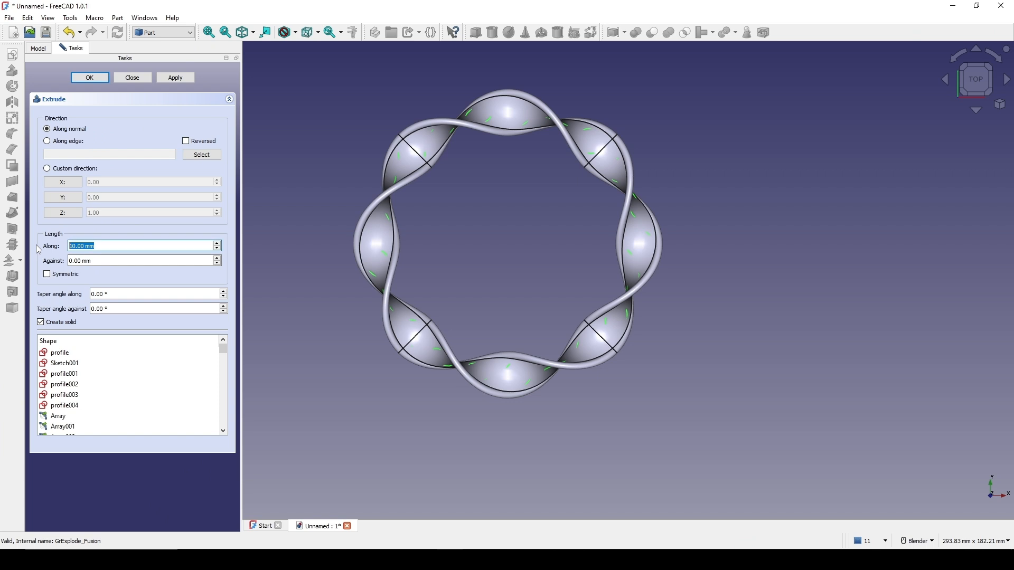
left_click(47, 275)
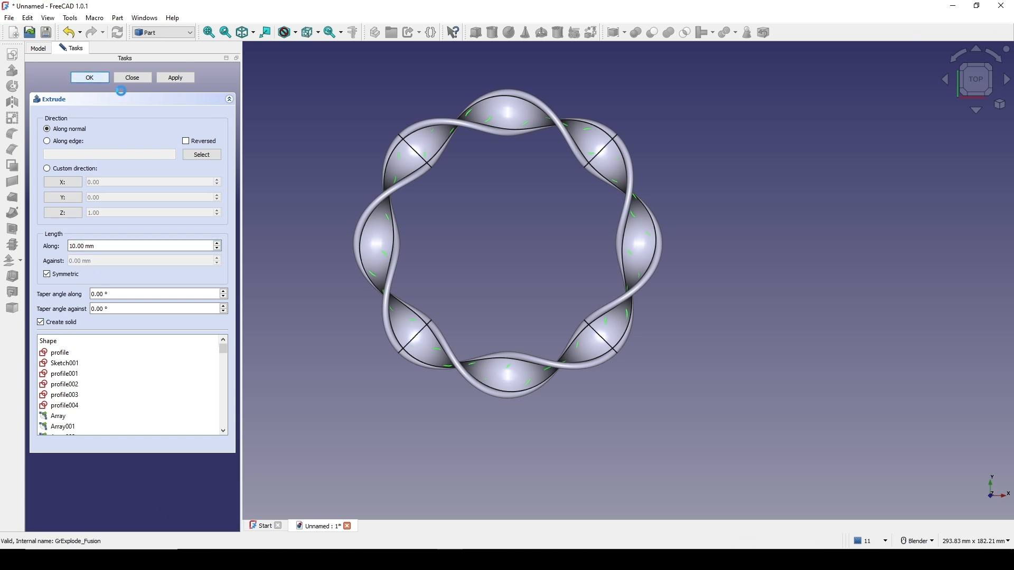
middle_click_drag(562, 308, 572, 227)
middle_click_drag(592, 320, 606, 269, "shift")
scroll(606, 270, "up", 2)
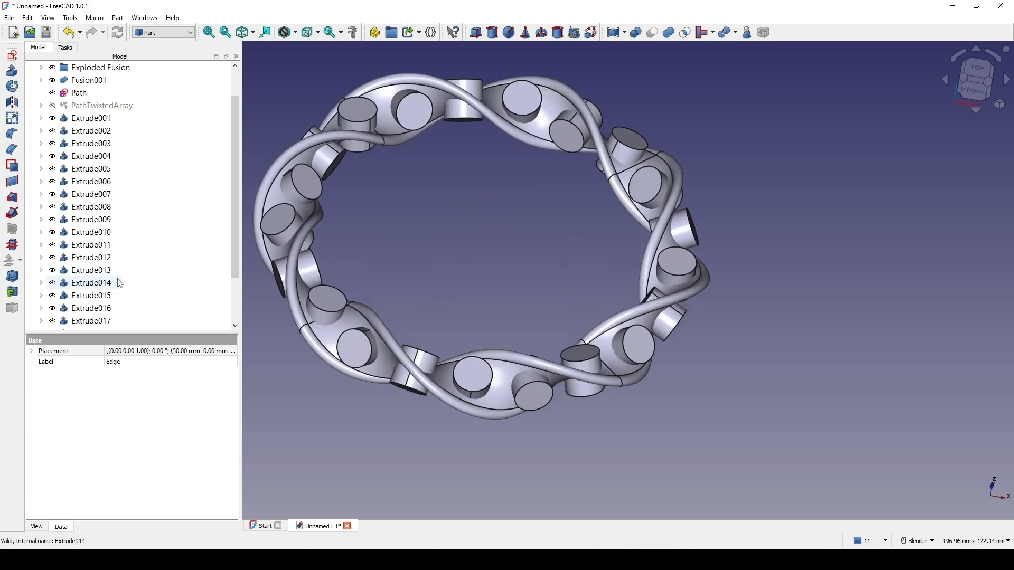
Step: Combine the extruded cylinders Extrude001 through Extrude022 into one compound
scroll(120, 282, "up", 1)
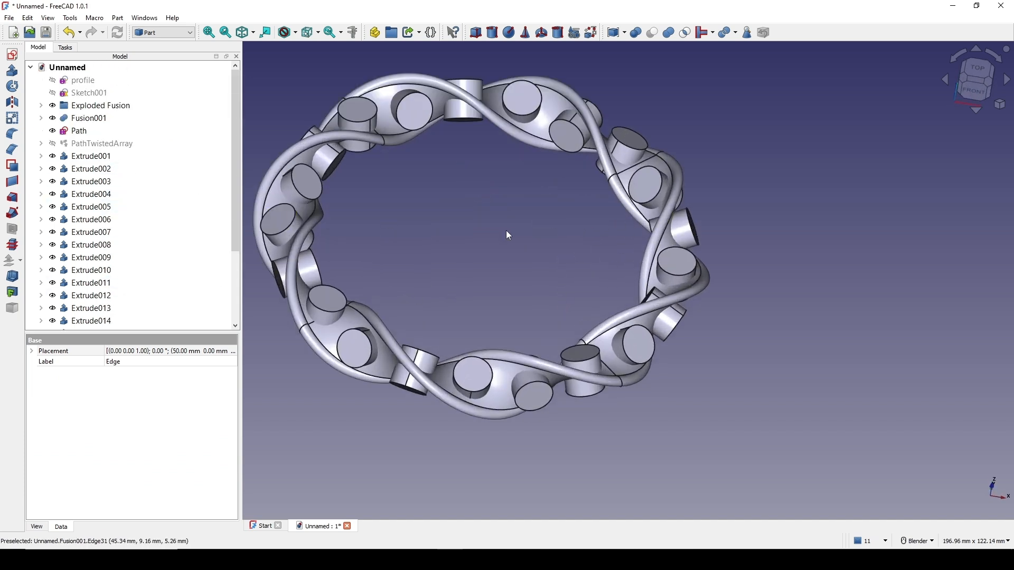
left_click(87, 157)
scroll(90, 169, "down", 3)
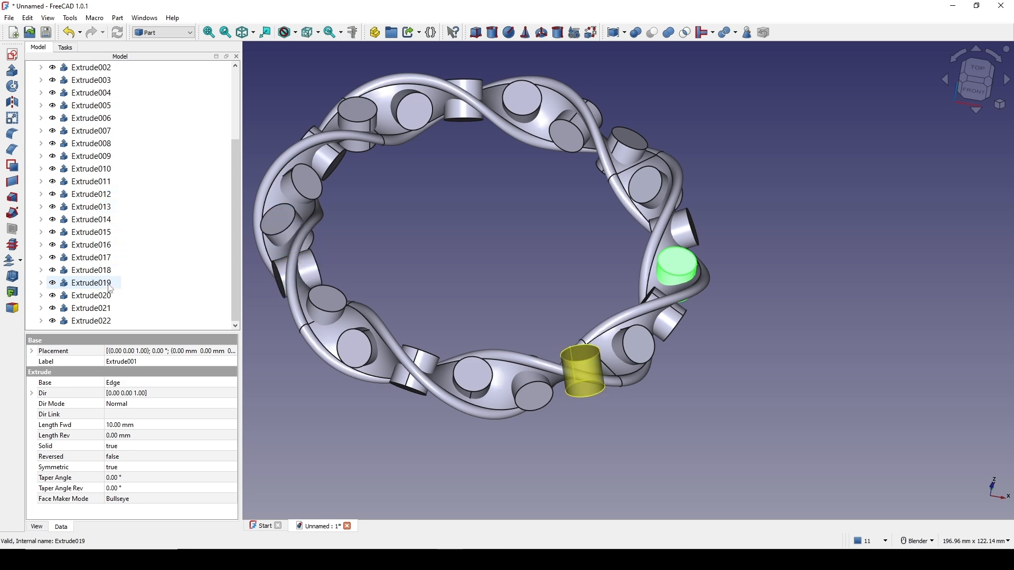
left_click(98, 321, "shift")
scroll(125, 237, "up", 5)
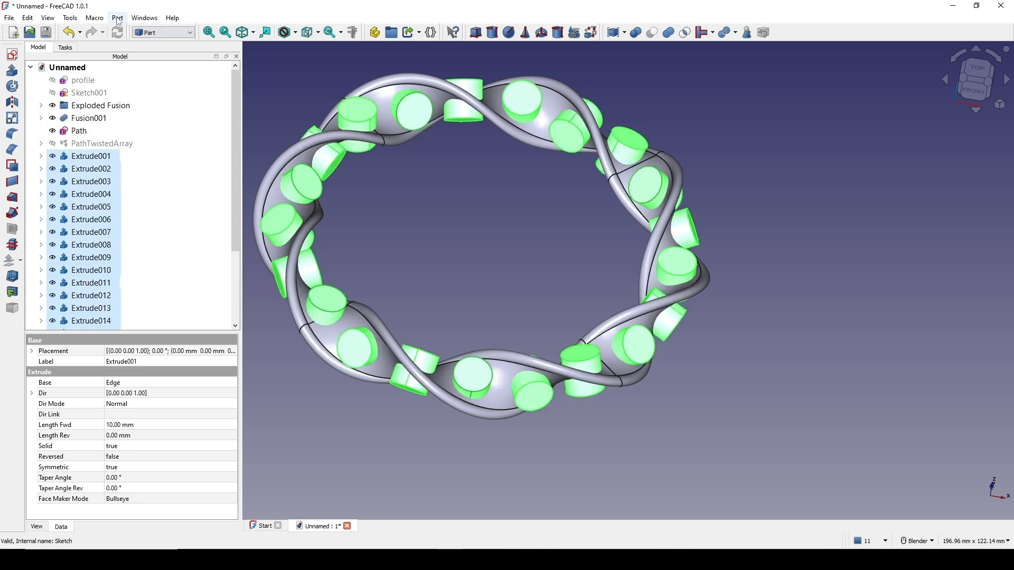
left_click(117, 18)
mouse_move(154, 258)
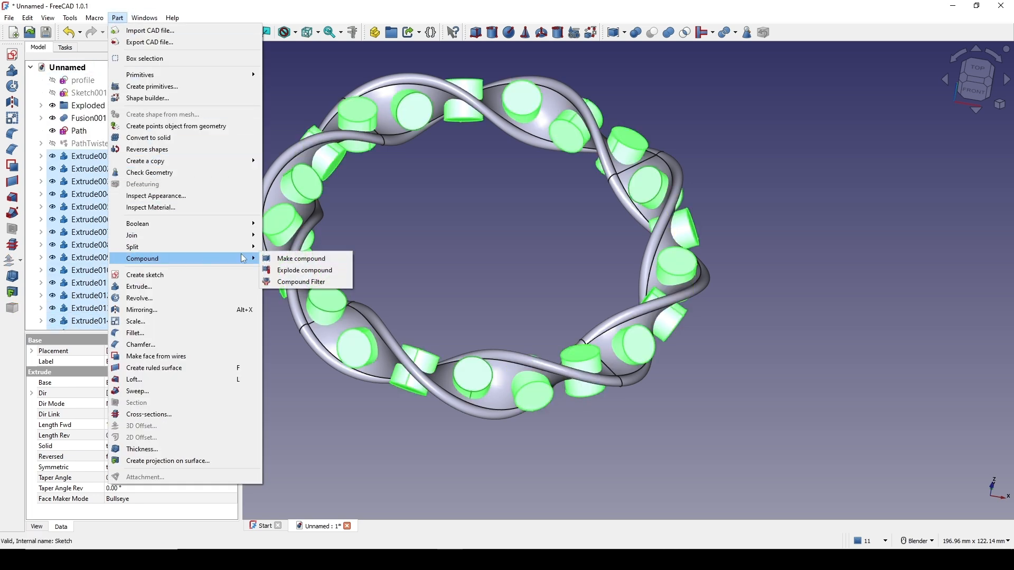
left_click(306, 258)
mouse_move(509, 254)
middle_mouse_down()
mouse_move(518, 242)
mouse_move(508, 236)
middle_mouse_up()
Step: Rename the compound of cylinders as Cutter
left_click(92, 157)
right_click(92, 156)
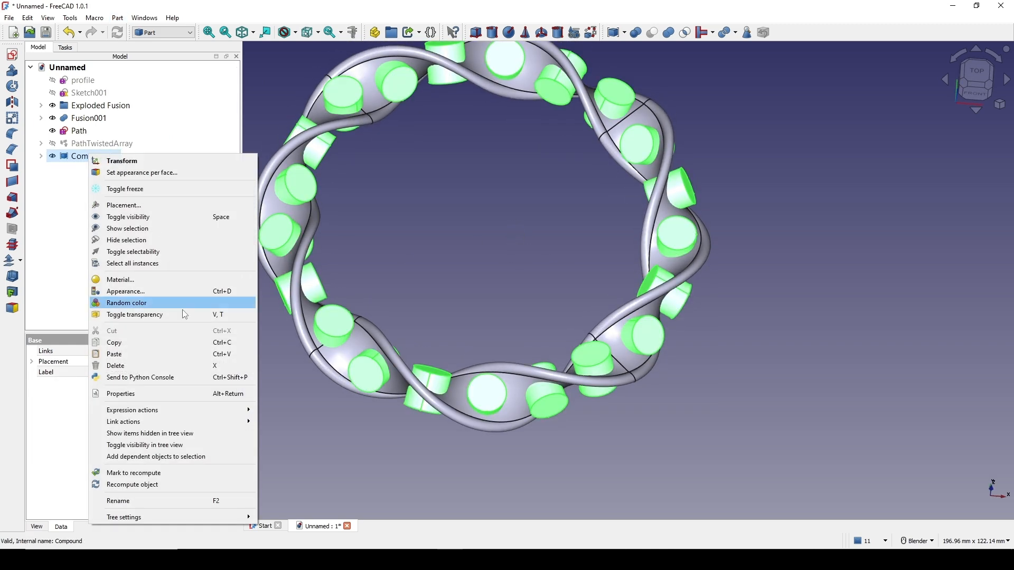
left_click(186, 497)
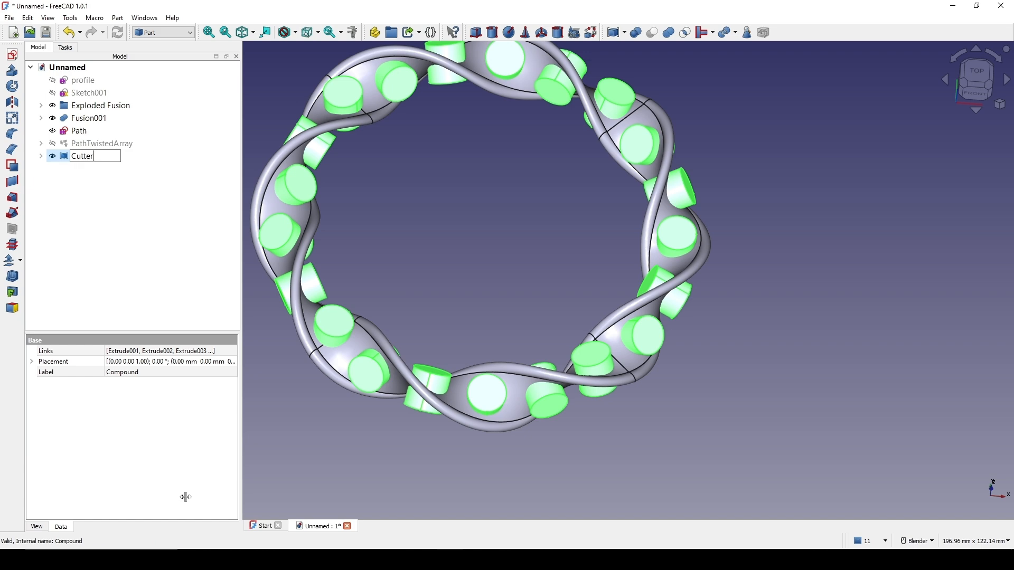
left_click(503, 214)
middle_click_drag(494, 226, 469, 248)
Step: Cut the Cutter compound out of the Fusion001 ring with a boolean cut
left_click(89, 119)
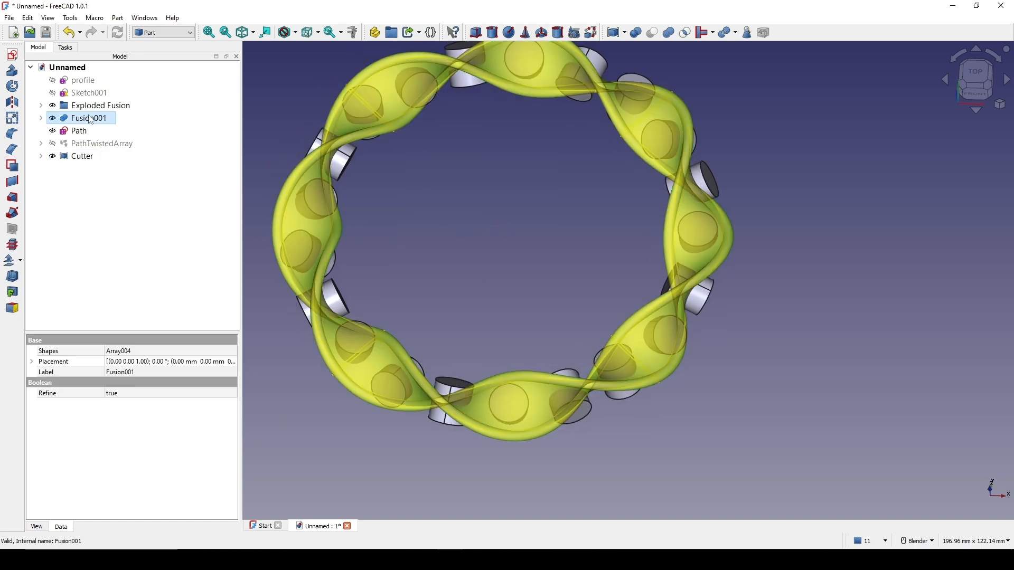
left_click(91, 157, "ctrl")
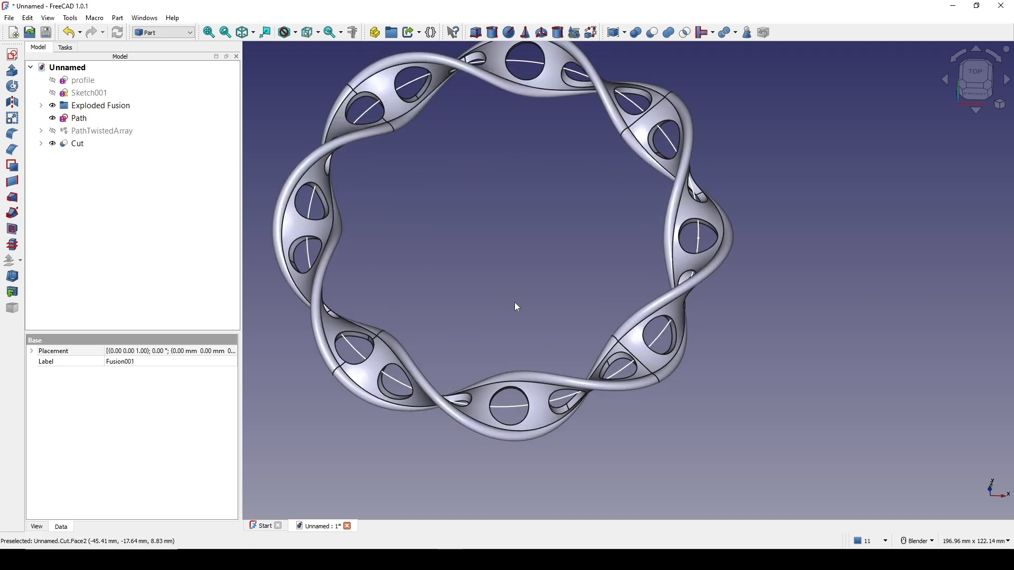
Step: Hide the Path sketch that runs through the holes of the cut ring
scroll(396, 380, "up", 5)
left_click(412, 350)
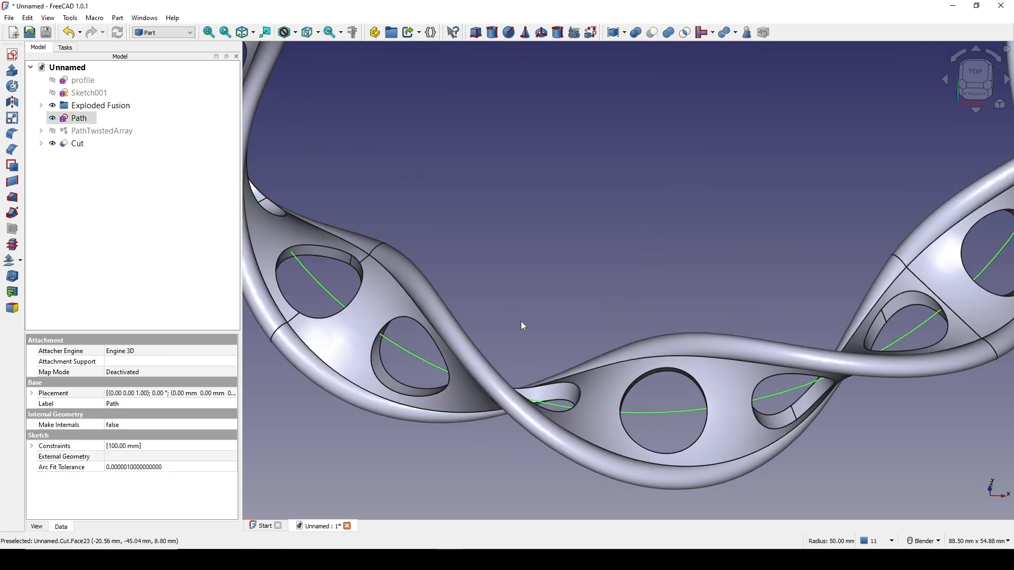
scroll(519, 323, "up", 2)
scroll(519, 323, "down", 6)
middle_click_drag(607, 284, 592, 293, "shift")
left_click(558, 268)
scroll(556, 273, "up", 2)
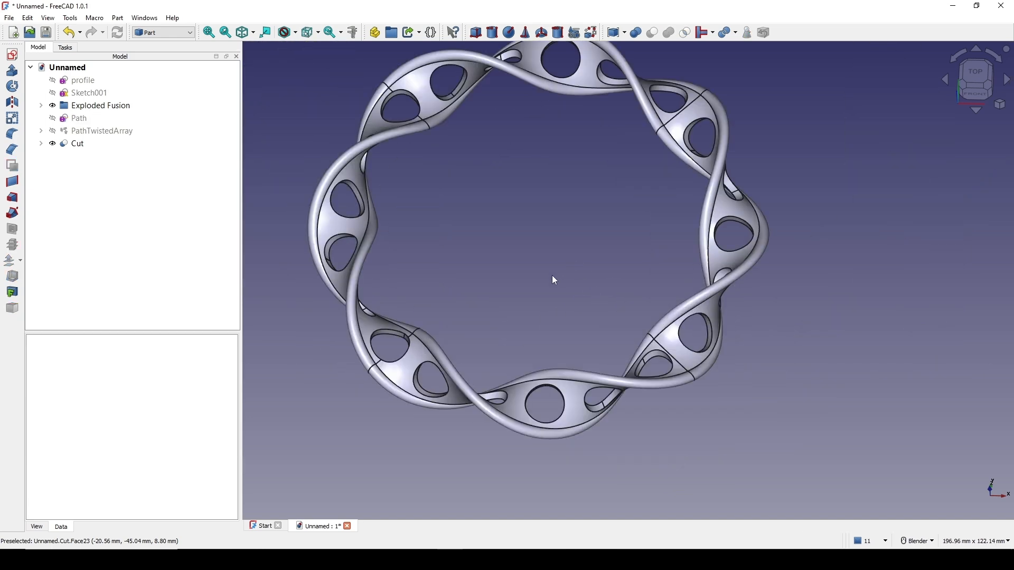
Step: Select the inner and outer rim edges of two neighbouring holes on the front-left section of the cut ring
middle_click_drag(540, 273, 563, 264, "shift")
mouse_move(557, 265)
middle_mouse_down()
mouse_move(573, 241)
mouse_move(618, 217)
mouse_move(572, 278)
middle_mouse_up()
scroll(428, 300, "up", 6)
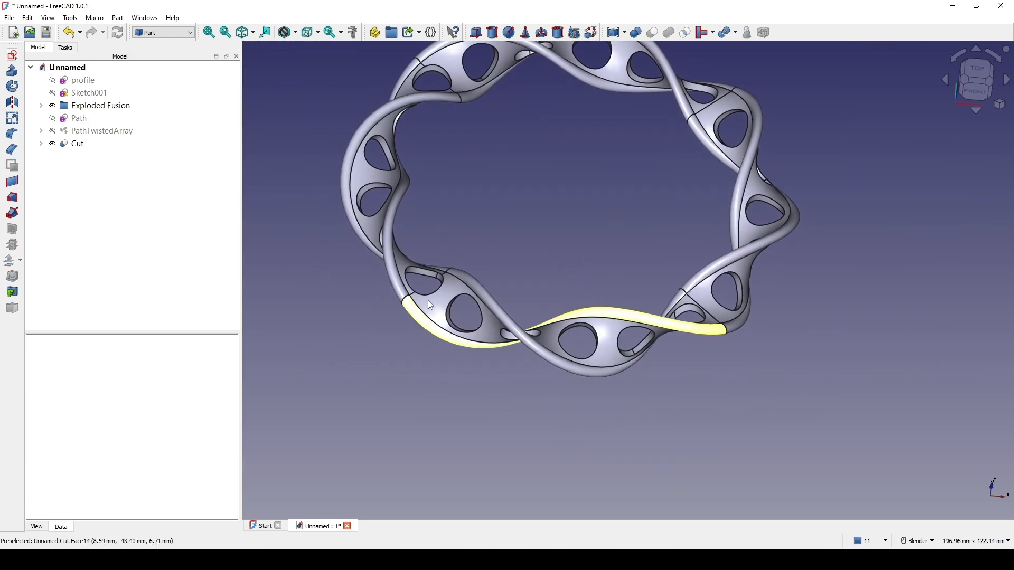
scroll(483, 285, "down", 8)
middle_click_drag(489, 280, 474, 243)
scroll(496, 289, "up", 3)
scroll(501, 282, "up", 2)
left_click(470, 241)
scroll(470, 241, "up", 3)
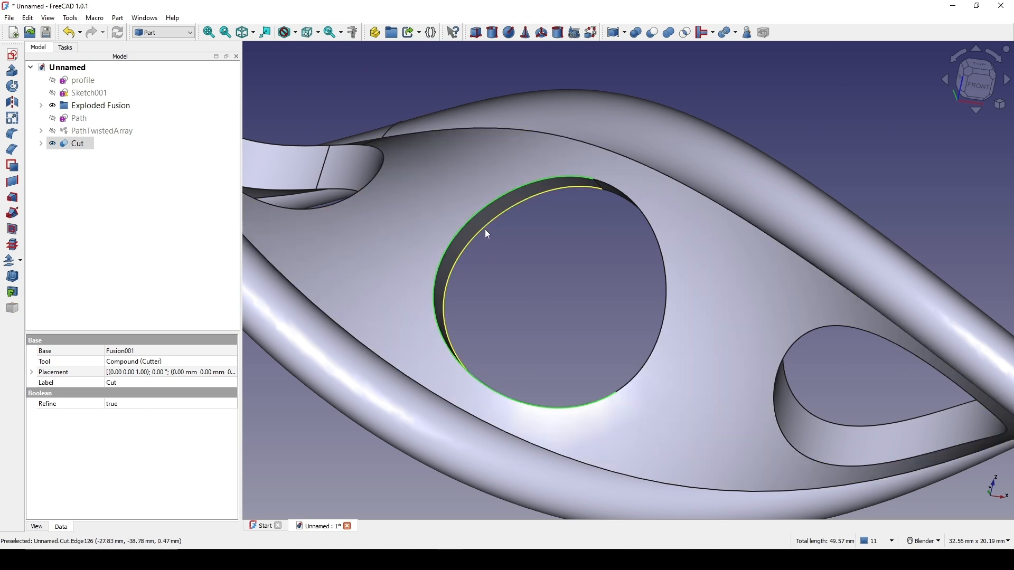
left_click(484, 230, "ctrl")
scroll(521, 253, "down", 5)
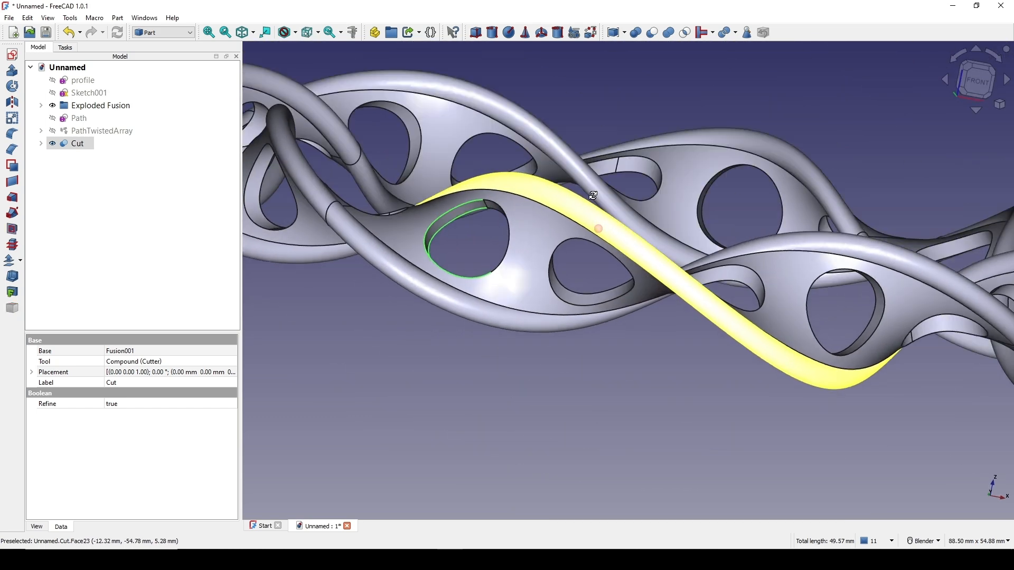
scroll(601, 243, "up", 1)
middle_click_drag(600, 245, 534, 295)
left_click(541, 281, "ctrl")
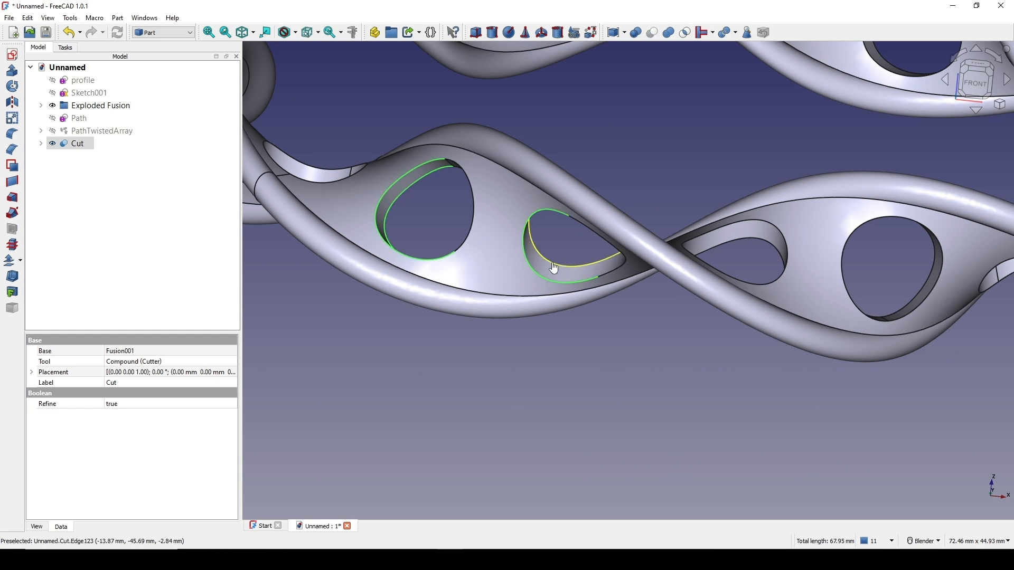
left_click(551, 268, "ctrl")
Step: Add the rim edges of the next three holes along the front of the ring to the selection
middle_click_drag(673, 254, 476, 274)
scroll(478, 274, "up", 3)
left_click(547, 220, "ctrl")
left_click(566, 247, "ctrl")
scroll(567, 247, "down", 3)
middle_click_drag(728, 241, 529, 179, "shift")
scroll(546, 210, "up", 2)
left_click(546, 210, "ctrl")
left_click(562, 220, "ctrl")
scroll(739, 224, "down", 4)
scroll(556, 236, "up", 3)
left_click(605, 278, "ctrl")
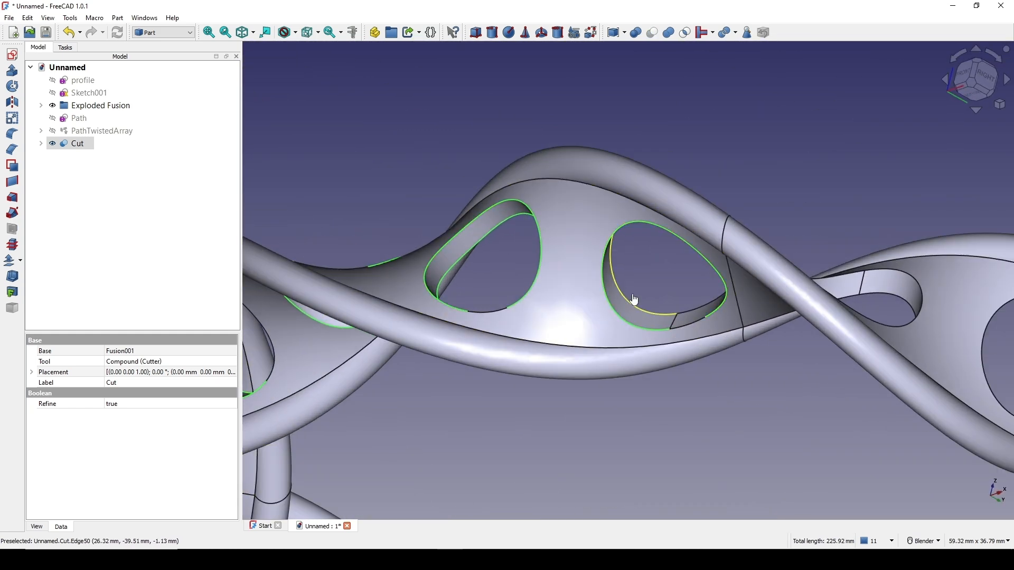
left_click(632, 296, "ctrl")
Step: Extend the edge selection with both rims of the next two holes on the ring's front-right section
scroll(738, 235, "down", 3)
middle_click_drag(616, 225, 631, 322)
scroll(632, 325, "up", 3)
left_click(668, 233, "ctrl")
left_click(673, 230, "ctrl")
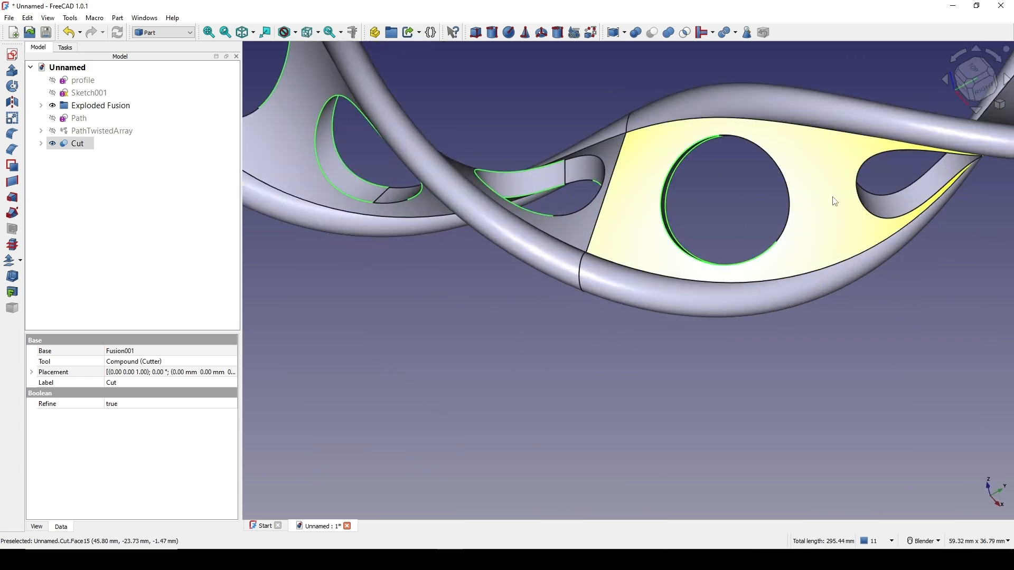
middle_click_drag(791, 205, 581, 206, "shift")
middle_click_drag(580, 206, 528, 221)
scroll(529, 222, "up", 2)
left_click(679, 237, "ctrl")
left_click(704, 217, "ctrl")
Step: Add the rim edges of the following two holes on the right side of the ring to the selection
scroll(705, 215, "down", 4)
middle_click_drag(808, 169, 641, 261, "shift")
scroll(641, 261, "up", 2)
left_click(623, 221, "ctrl")
left_click(611, 223, "ctrl")
middle_click_drag(830, 183, 607, 243, "shift")
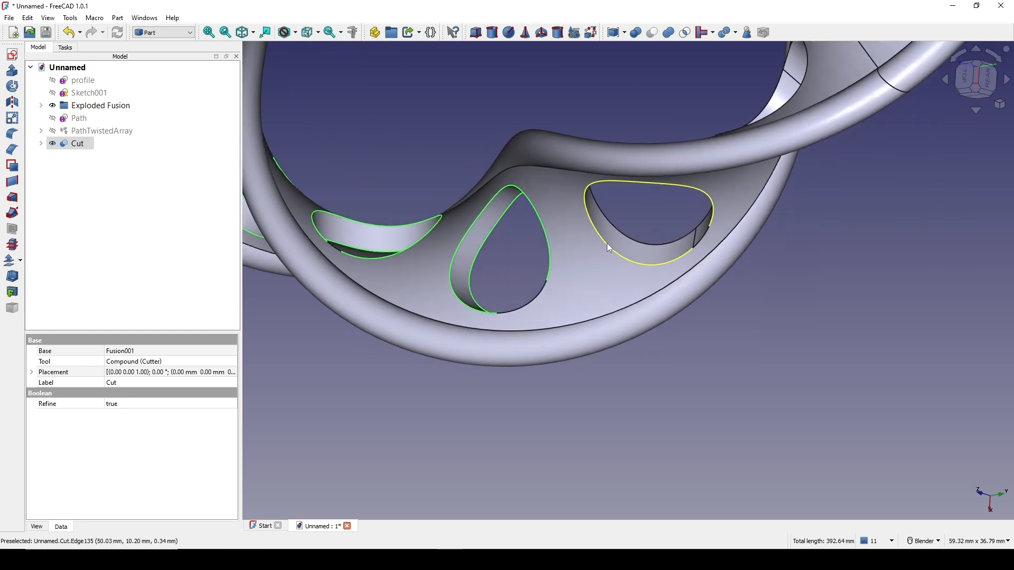
left_click(622, 229, "ctrl")
Step: Add both rim edges of the next two holes around the segment seam at the ring's back right
scroll(623, 229, "down", 3)
middle_click_drag(712, 153, 534, 210, "shift")
scroll(534, 211, "up", 2)
left_click(501, 178, "ctrl")
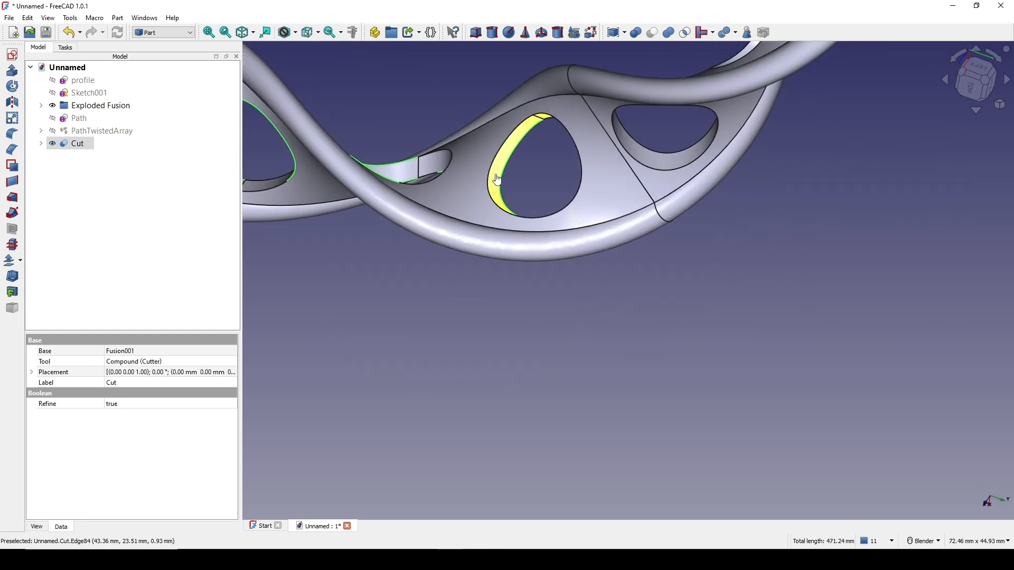
left_click(489, 175, "ctrl")
middle_click_drag(700, 160, 660, 198, "shift")
left_click(620, 207, "ctrl")
left_click(627, 191, "ctrl")
Step: Continue the edge selection with the rims of the next two holes along the back of the ring
scroll(692, 173, "down", 3)
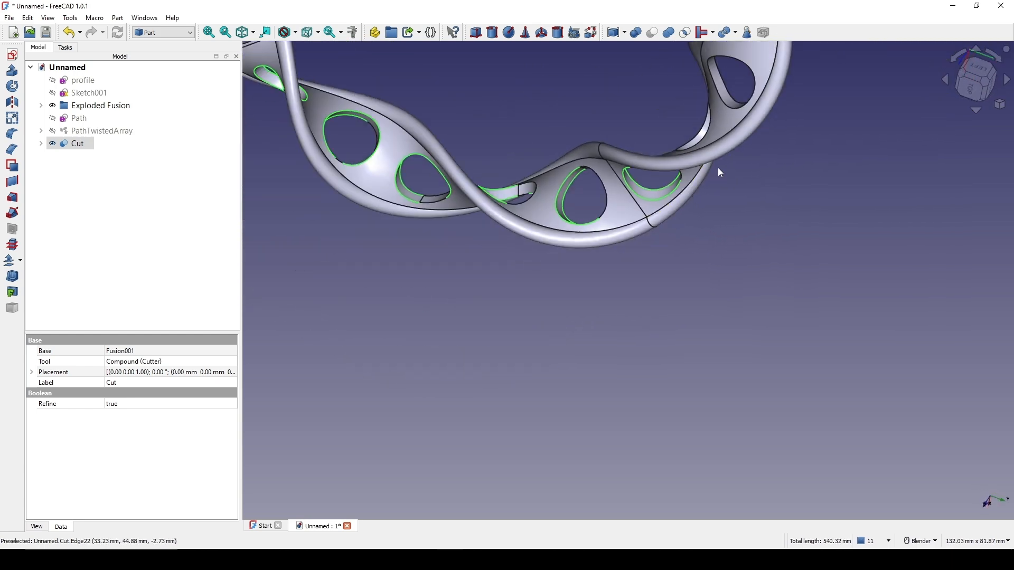
middle_click_drag(717, 167, 653, 224, "shift")
middle_click_drag(653, 223, 536, 249)
scroll(538, 251, "up", 2)
left_click(645, 200, "ctrl")
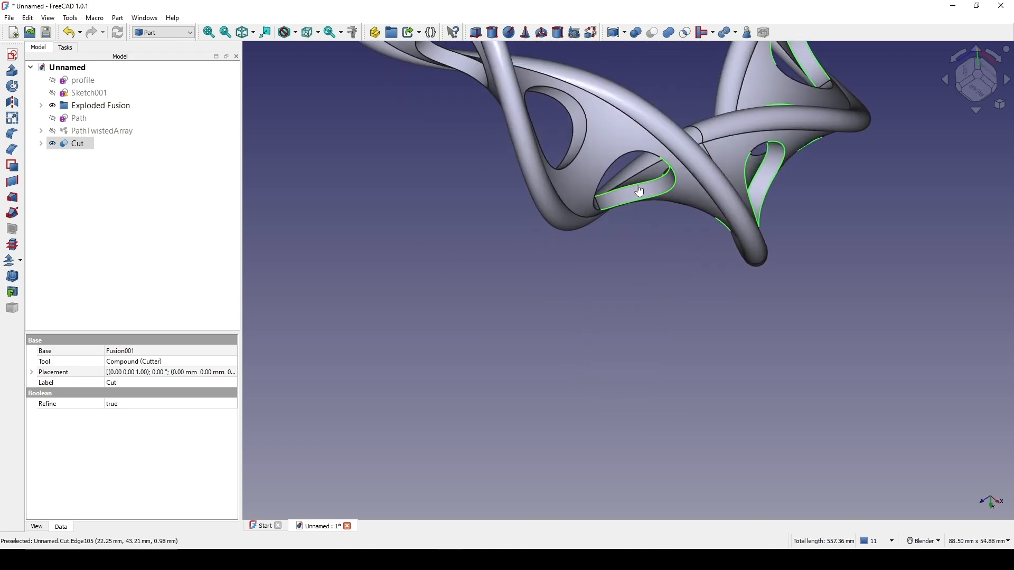
left_click(638, 188, "ctrl")
middle_click_drag(578, 185, 423, 258)
left_click(482, 187, "ctrl")
left_click(492, 184, "ctrl")
Step: Add the hole rim edges along the ring's back-left section to the selection
middle_click_drag(436, 183, 403, 229)
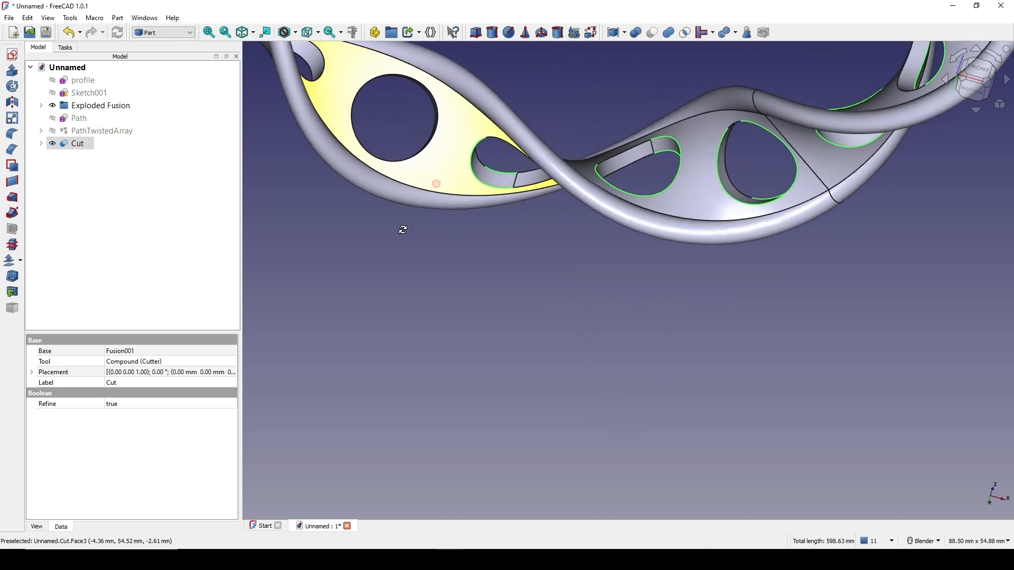
middle_click_drag(528, 151, 480, 236, "shift")
middle_click_drag(480, 236, 427, 310)
scroll(480, 230, "up", 2)
left_click(481, 205, "ctrl")
scroll(479, 208, "down", 1)
middle_click_drag(454, 216, 344, 289)
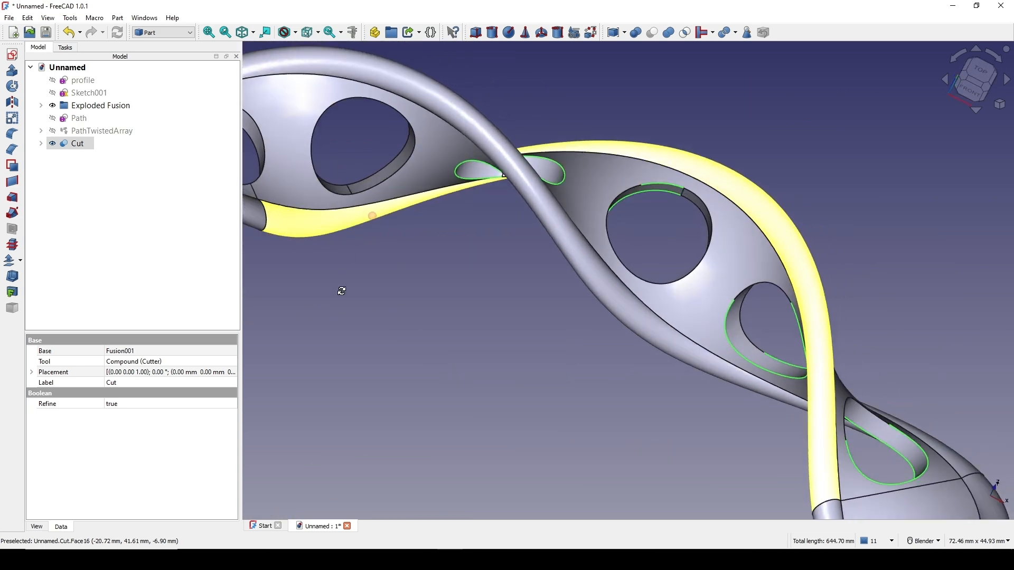
scroll(348, 277, "up", 1)
left_click(478, 218, "ctrl")
left_click(470, 204, "ctrl")
middle_click_drag(364, 224, 554, 196, "shift")
middle_click_drag(554, 197, 528, 285)
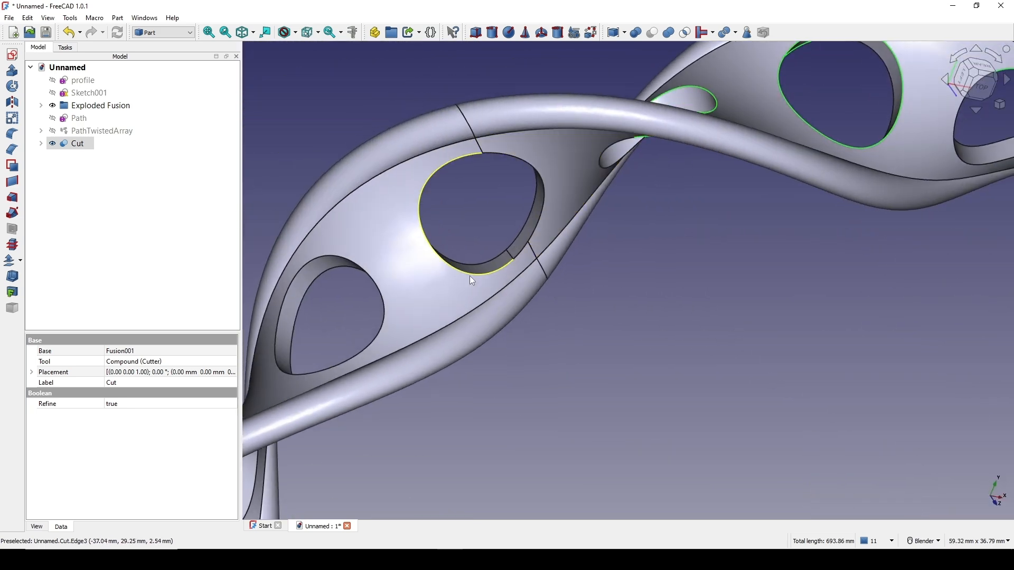
left_click(470, 275, "ctrl")
left_click(473, 268, "ctrl")
Step: Add the rim edges of the next holes on the left side of the ring to the selection
scroll(473, 267, "down", 3)
middle_click_drag(473, 267, 550, 295, "shift")
scroll(552, 299, "up", 1)
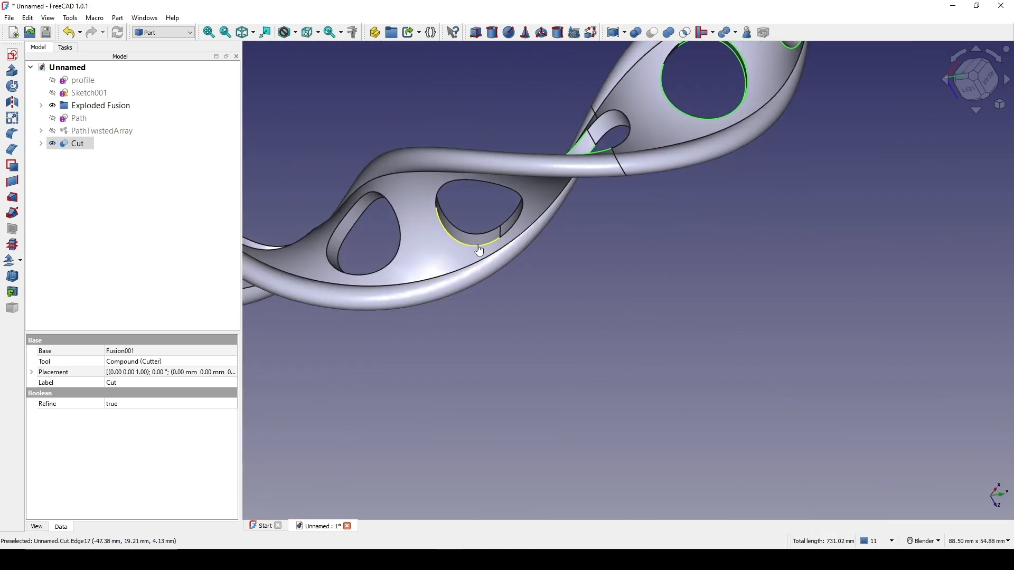
middle_click_drag(429, 241, 423, 290)
scroll(412, 261, "up", 2)
middle_click_drag(380, 256, 486, 264, "shift")
left_click(482, 264, "ctrl")
left_click(476, 256, "ctrl")
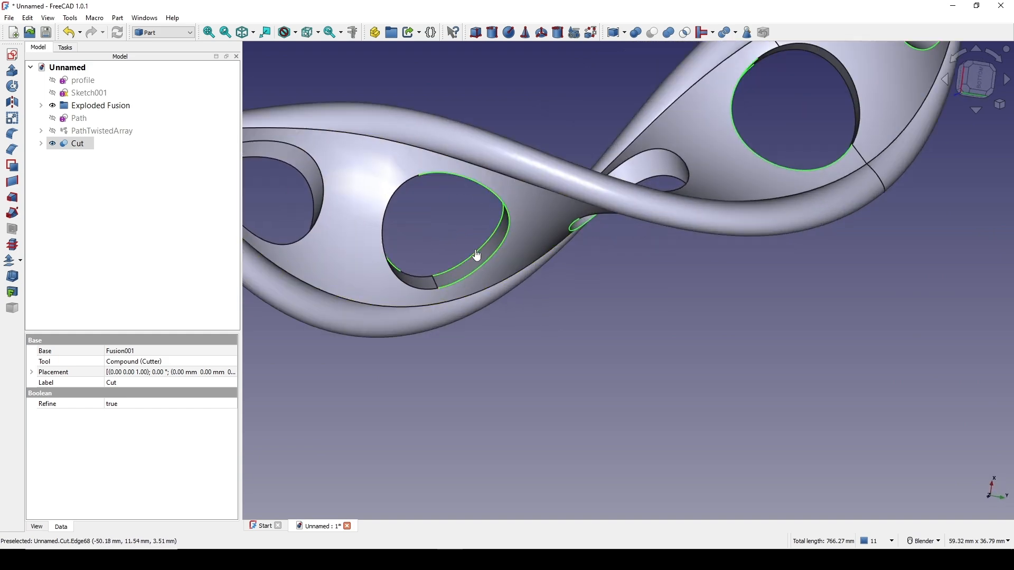
middle_click_drag(369, 269, 585, 244, "shift")
middle_click_drag(452, 242, 441, 300)
left_click(543, 197, "ctrl")
left_click(535, 175, "ctrl")
Step: Complete the edge selection with the rims of the last unselected holes on the ring's left side
scroll(536, 174, "down", 3)
middle_click_drag(458, 106, 452, 144)
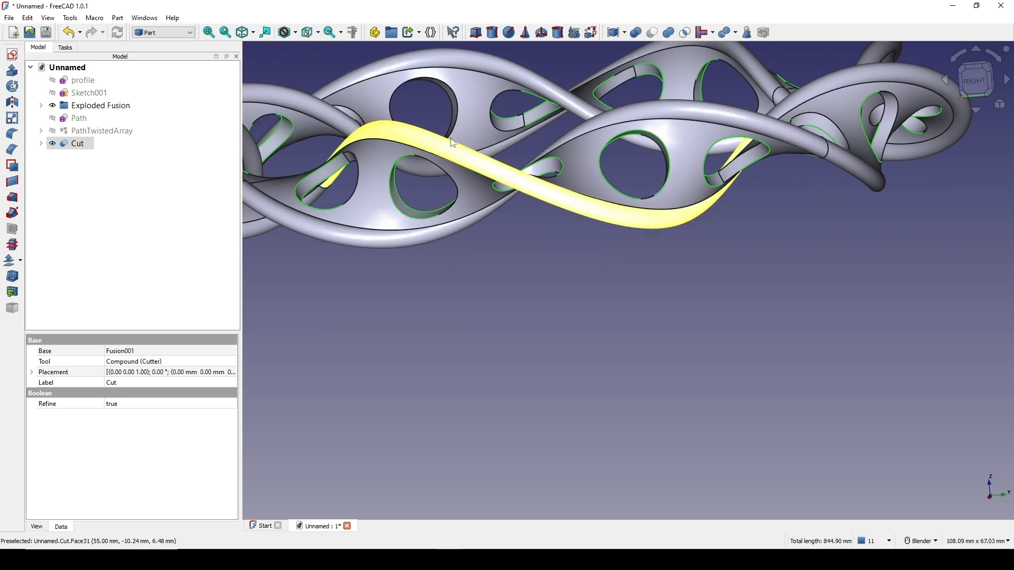
scroll(453, 143, "up", 3)
middle_click_drag(506, 194, 530, 237)
scroll(570, 280, "down", 4)
middle_click_drag(625, 330, 528, 94, "shift")
left_click(595, 268, "ctrl")
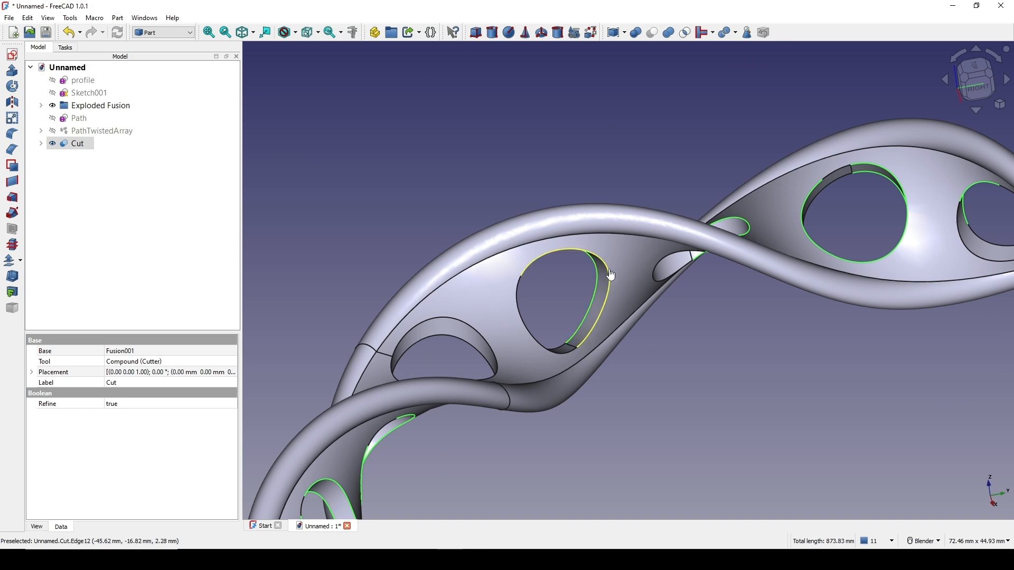
left_click(609, 277, "ctrl")
scroll(607, 272, "down", 2)
middle_click_drag(560, 132, 501, 205)
scroll(498, 206, "up", 2)
left_click(510, 203, "ctrl")
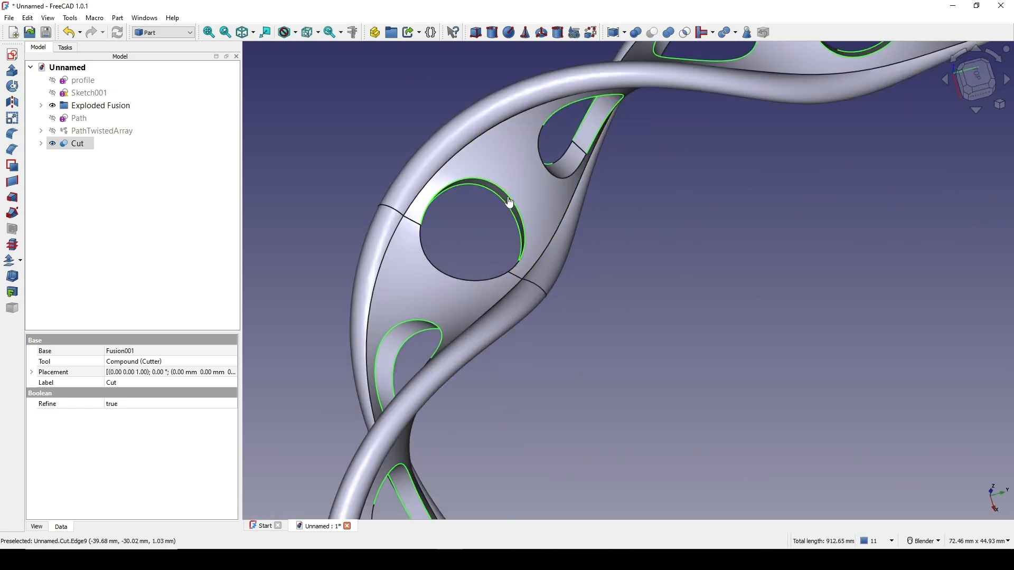
Step: Fillet the selected hole edges of the Cut with a constant radius of 0.1 mm
scroll(579, 263, "down", 5)
middle_click_drag(643, 290, 528, 124)
middle_click_drag(581, 135, 605, 232, "shift")
scroll(624, 305, "up", 2)
middle_click_drag(617, 249, 596, 165, "shift")
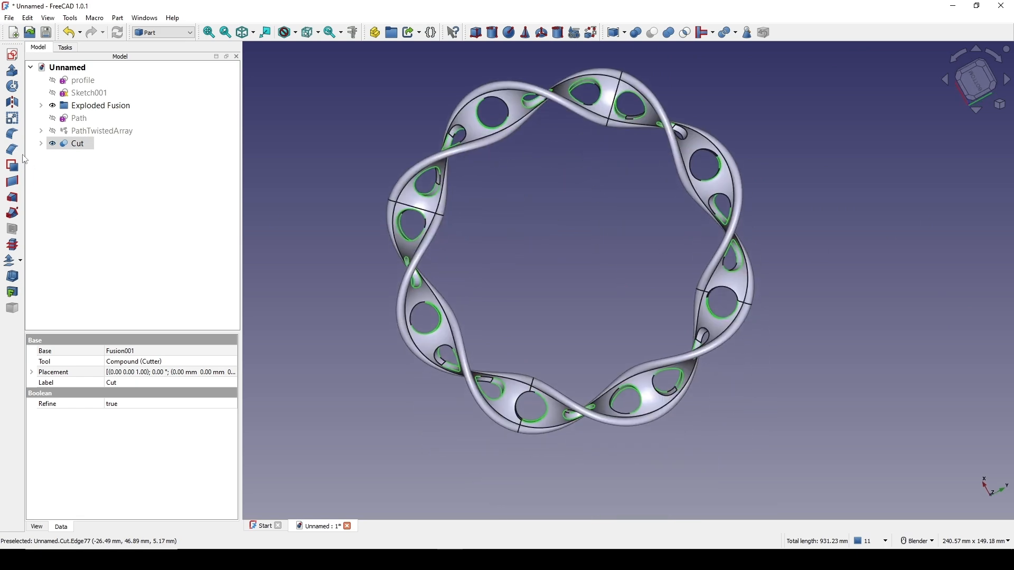
left_click(12, 134)
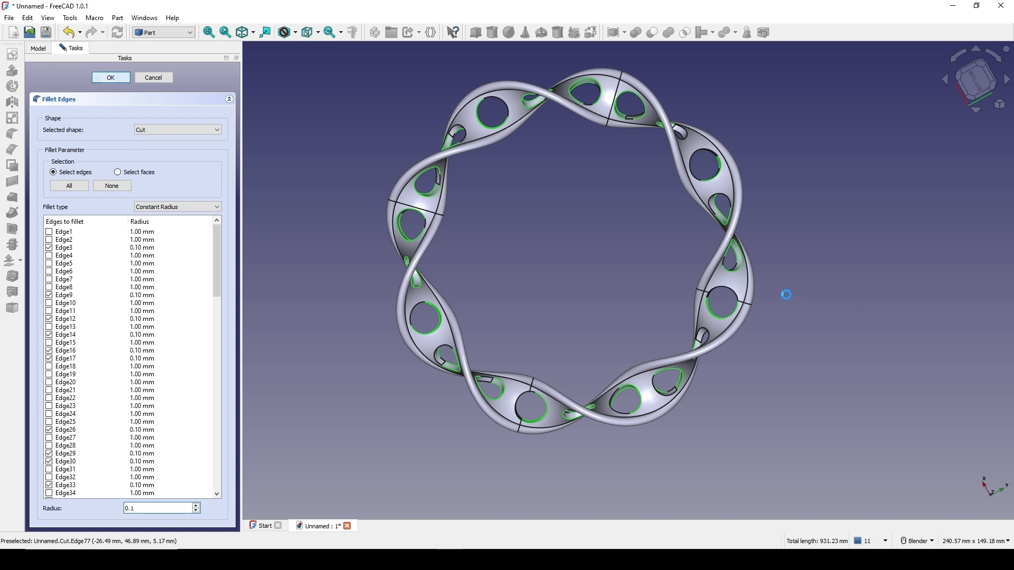
Step: Examine the filleted hole rims around the ring up close, then view the whole ring from the top
scroll(687, 279, "up", 5)
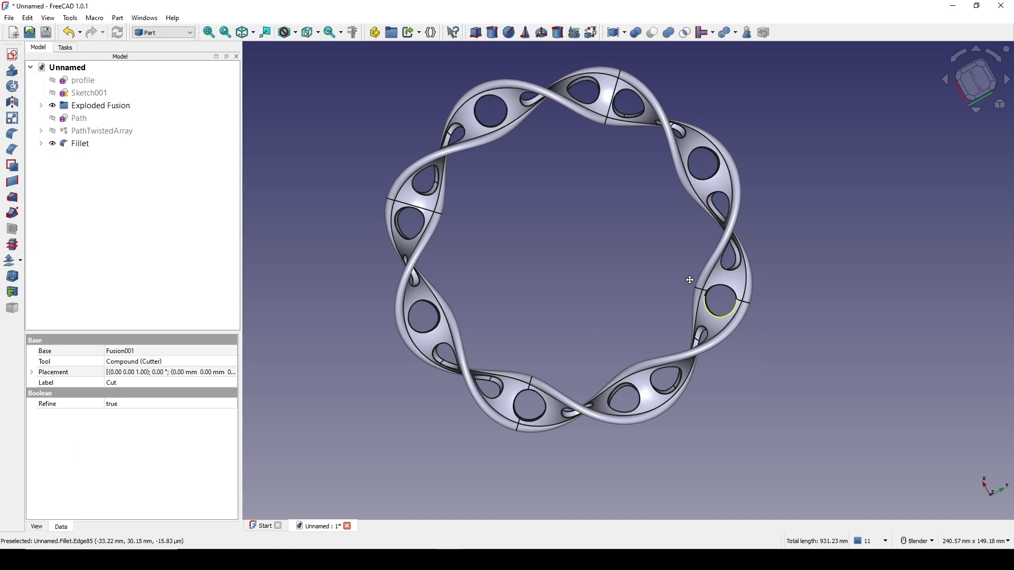
scroll(676, 337, "up", 8)
scroll(635, 328, "down", 4)
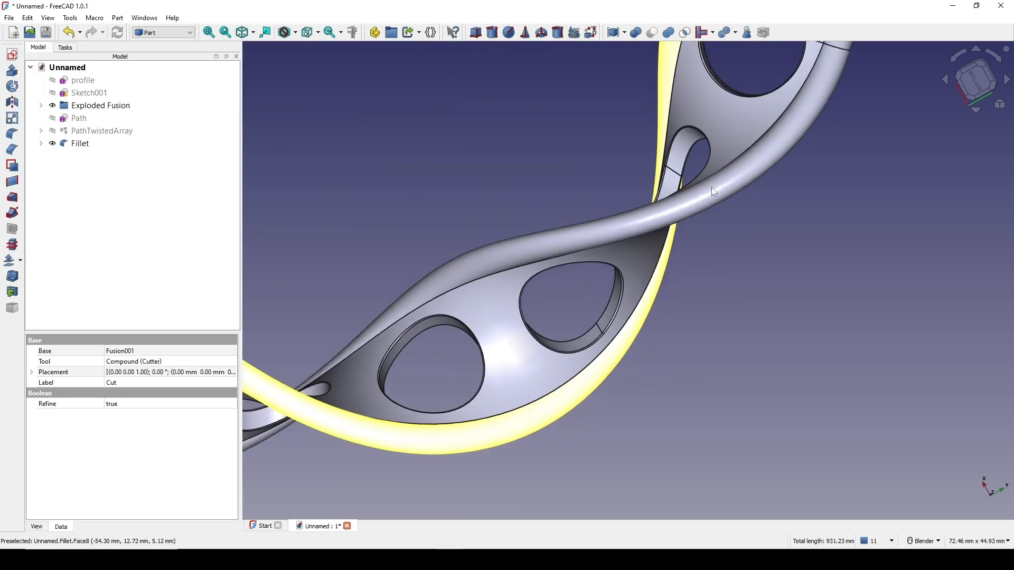
middle_click_drag(705, 184, 652, 281, "shift")
mouse_move(650, 281)
middle_mouse_down()
mouse_move(721, 334)
mouse_move(541, 240)
mouse_move(590, 238)
middle_mouse_up()
scroll(590, 239, "down", 6)
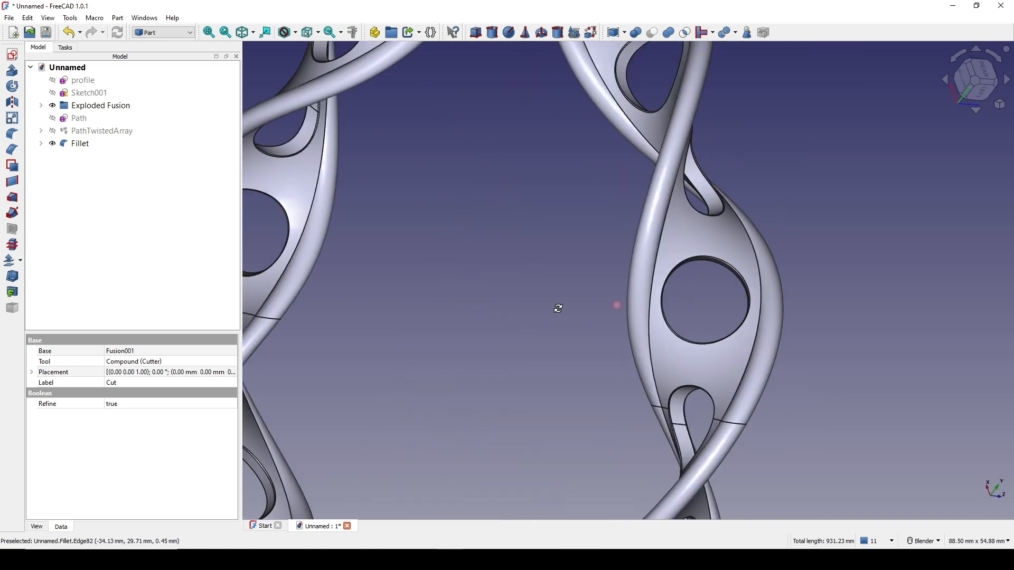
middle_click_drag(554, 305, 728, 304, "shift")
middle_click_drag(908, 261, 613, 369, "shift")
scroll(620, 368, "up", 3)
mouse_move(722, 311)
middle_mouse_down()
mouse_move(586, 306)
mouse_move(508, 282)
mouse_move(510, 217)
middle_mouse_up()
scroll(660, 248, "down", 9)
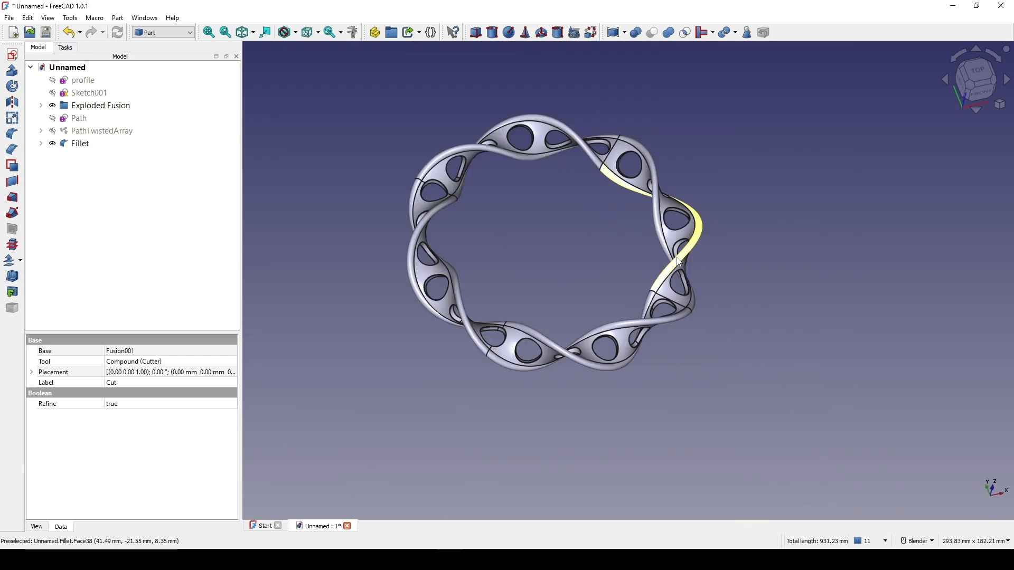
middle_click_drag(603, 190, 678, 182)
left_click(984, 75)
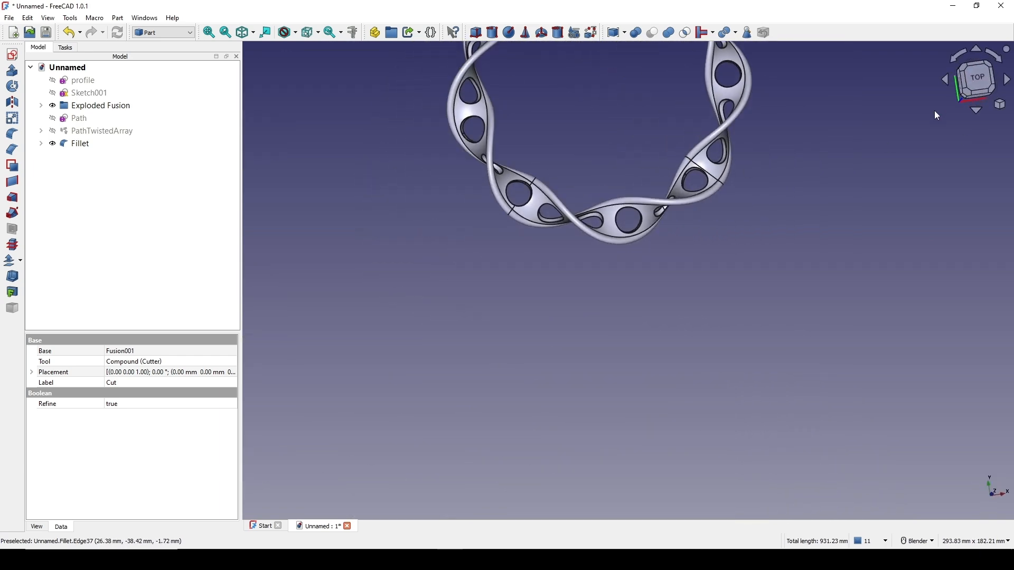
middle_click_drag(838, 124, 669, 288, "shift")
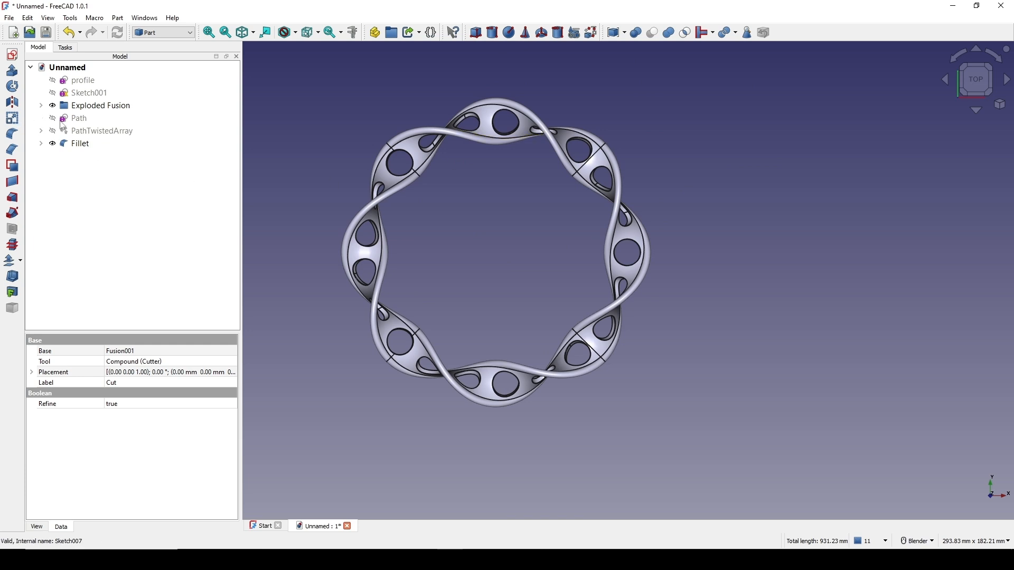
Step: In the Draft workbench, clone the filleted ring
left_click(88, 147)
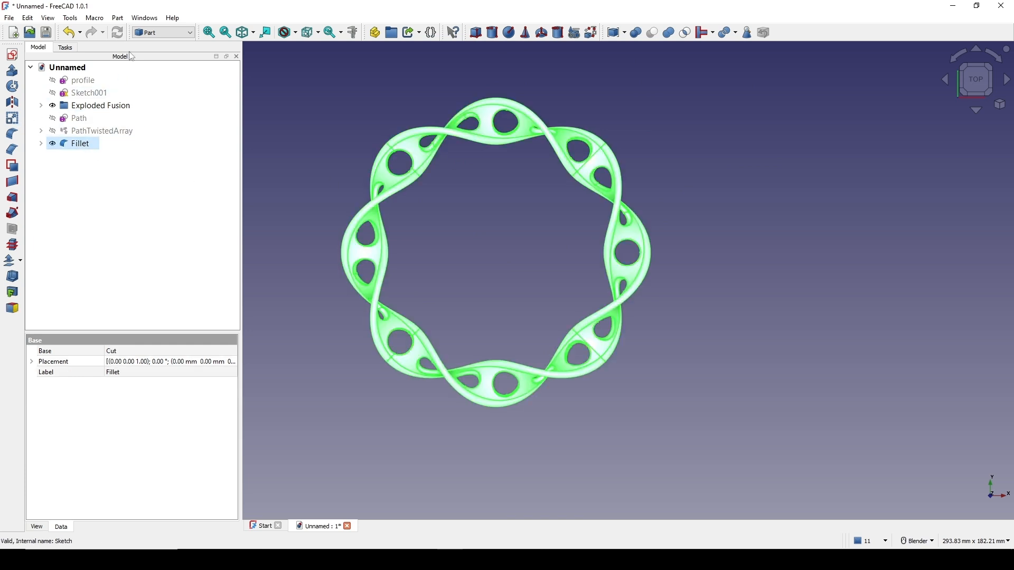
left_click(153, 33)
left_click(154, 45)
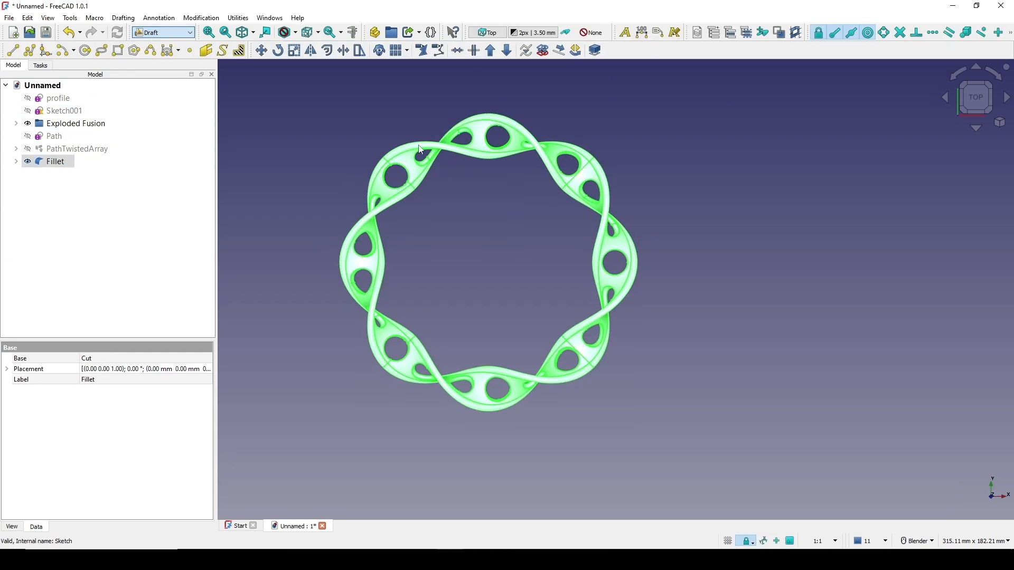
left_click(379, 50)
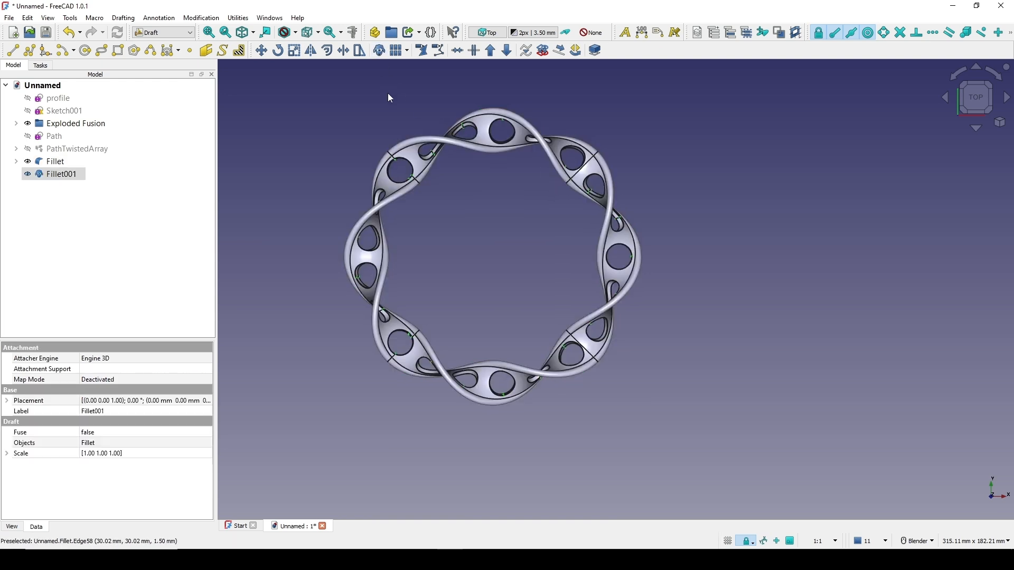
middle_click_drag(549, 192, 561, 181, "shift")
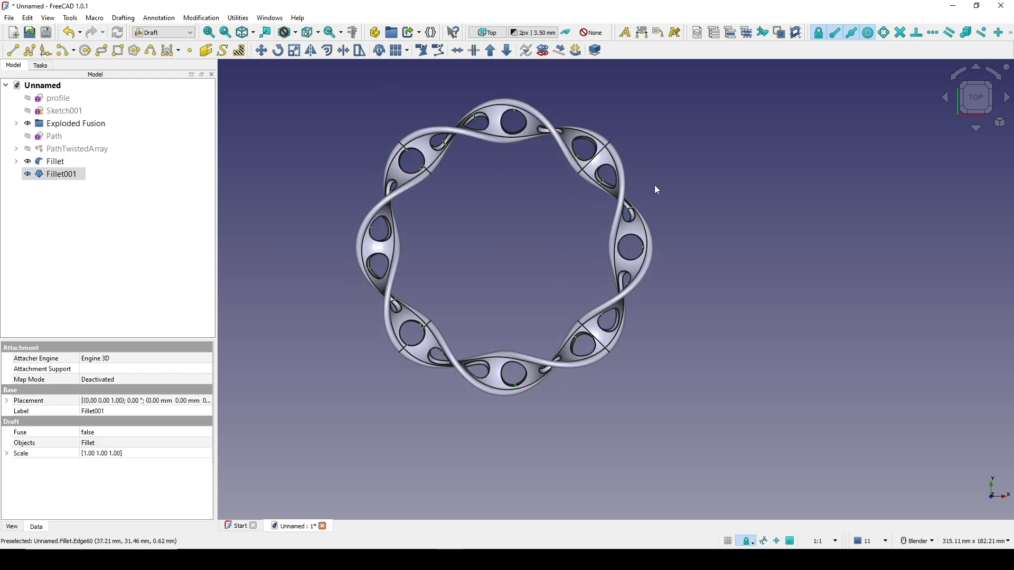
scroll(571, 203, "up", 2)
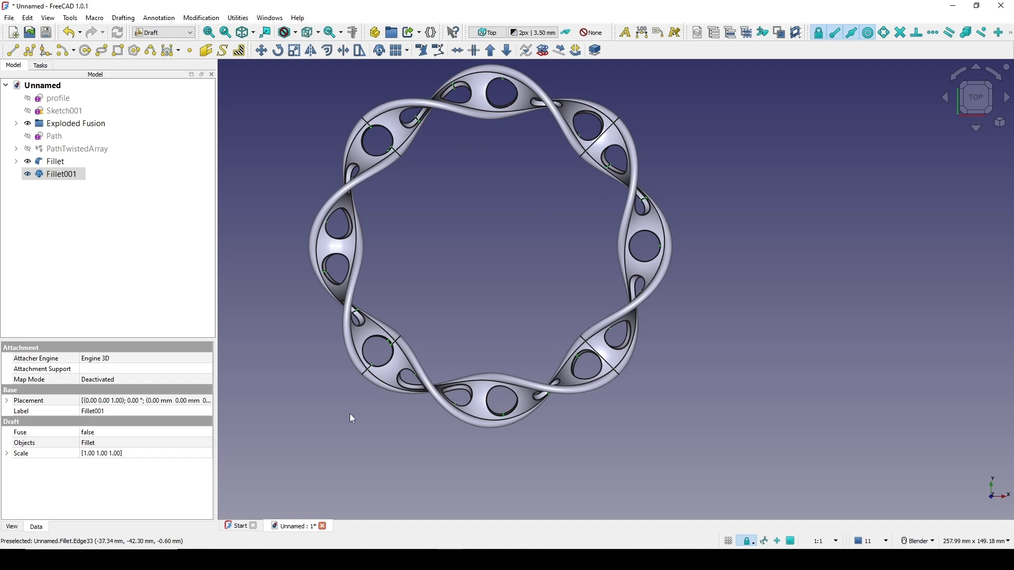
Step: Switch to the bracelet tutorial video in the browser, check the rotation applied to the copied body, and return to FreeCAD
left_click(424, 559)
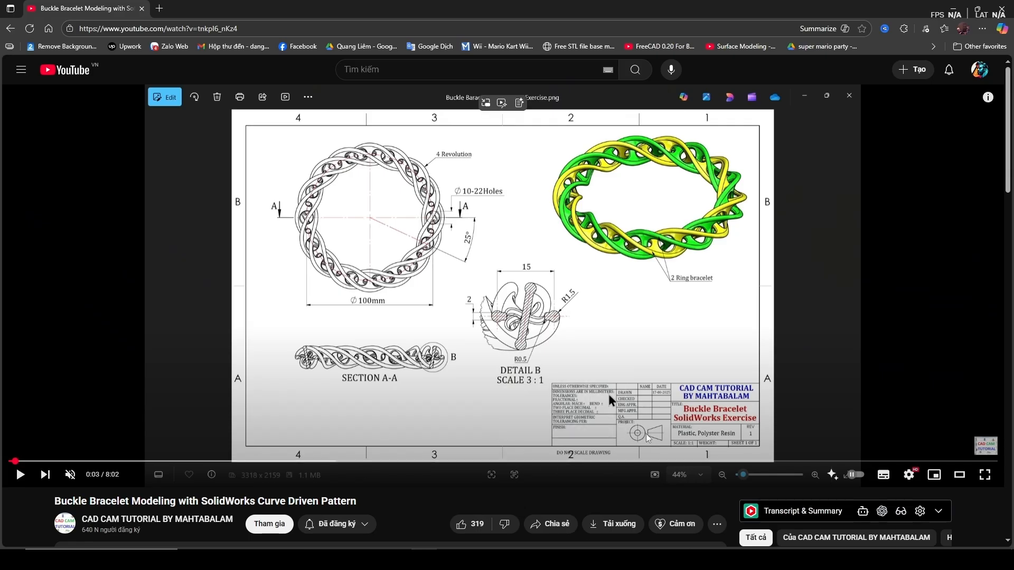
left_click(721, 304)
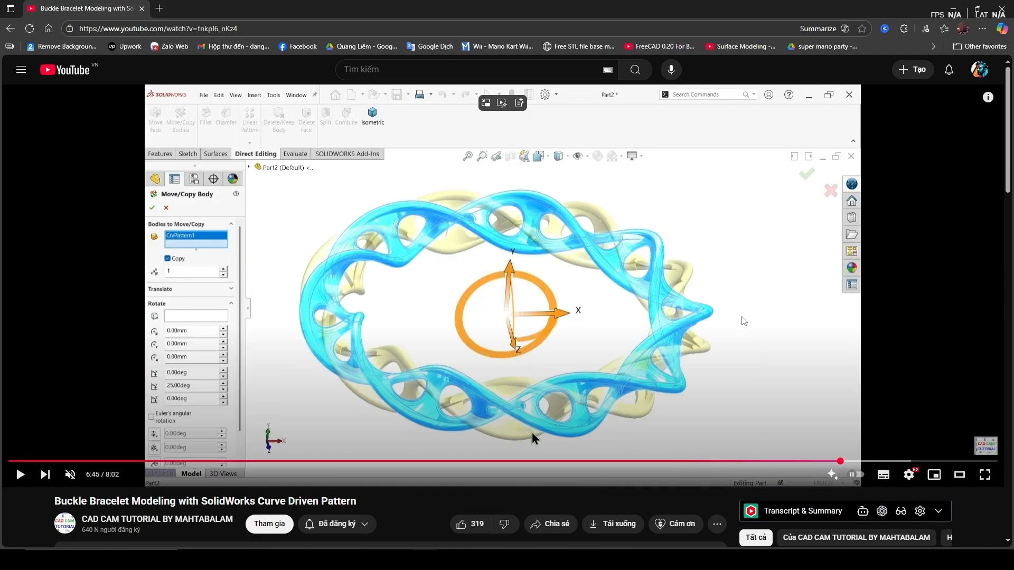
key("alt+Tab")
Step: Rotate the cloned ring 25° clockwise about the Z axis with Transform, using a rotation increment of 25°
right_click(55, 174)
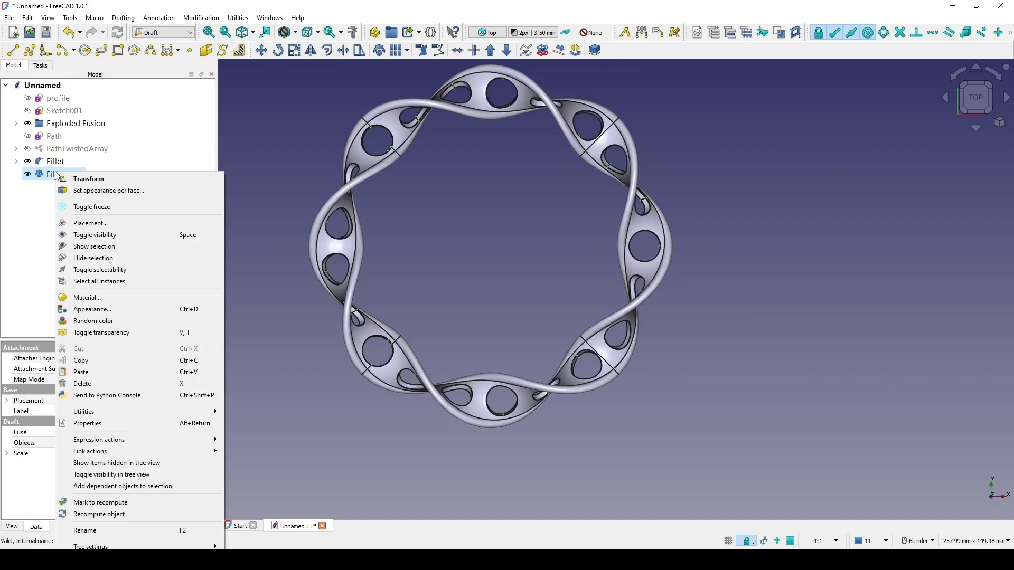
left_click(84, 182)
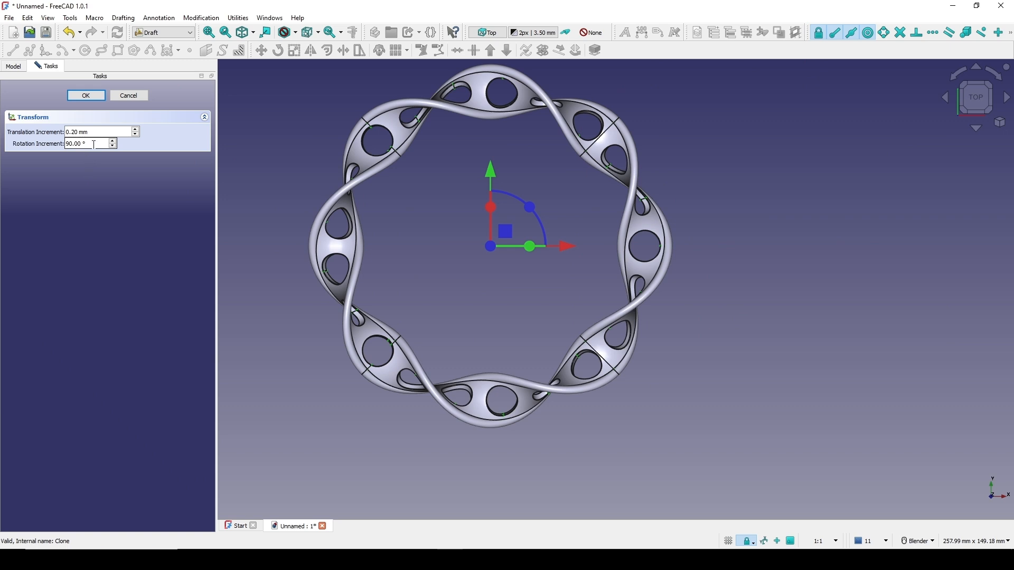
middle_click_drag(537, 208, 533, 206, "shift")
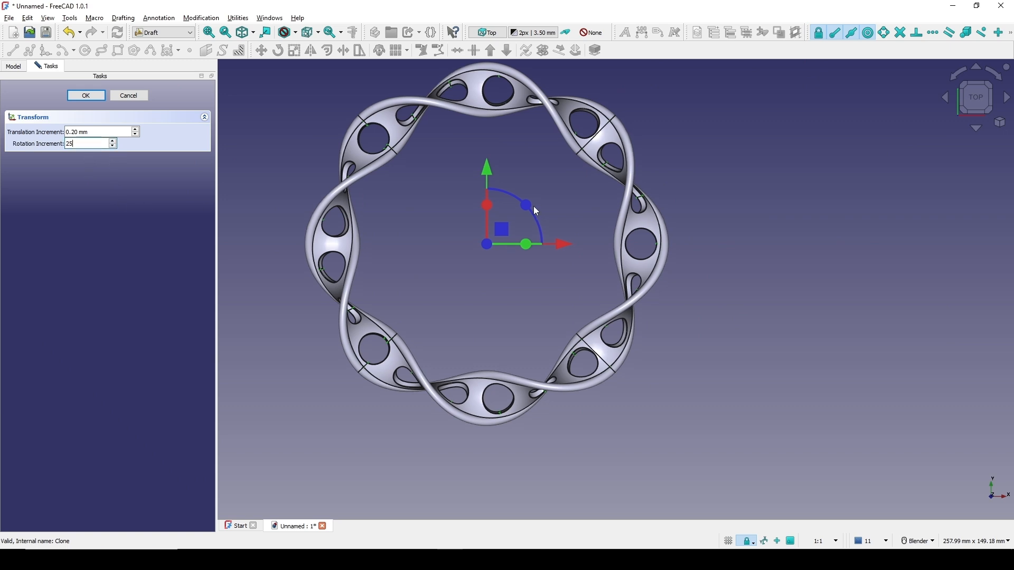
left_click_drag(542, 228, 547, 245)
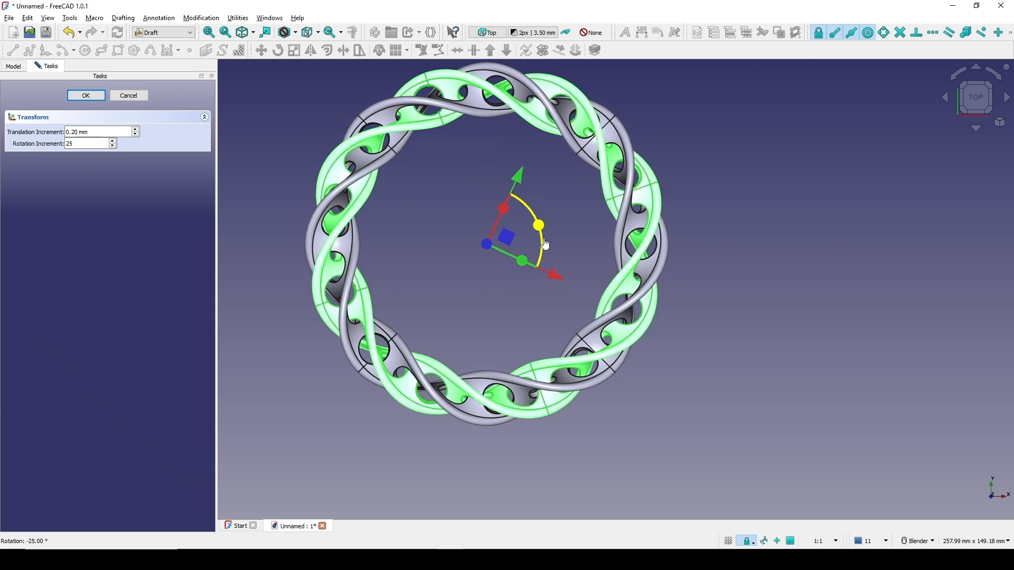
left_click(86, 95)
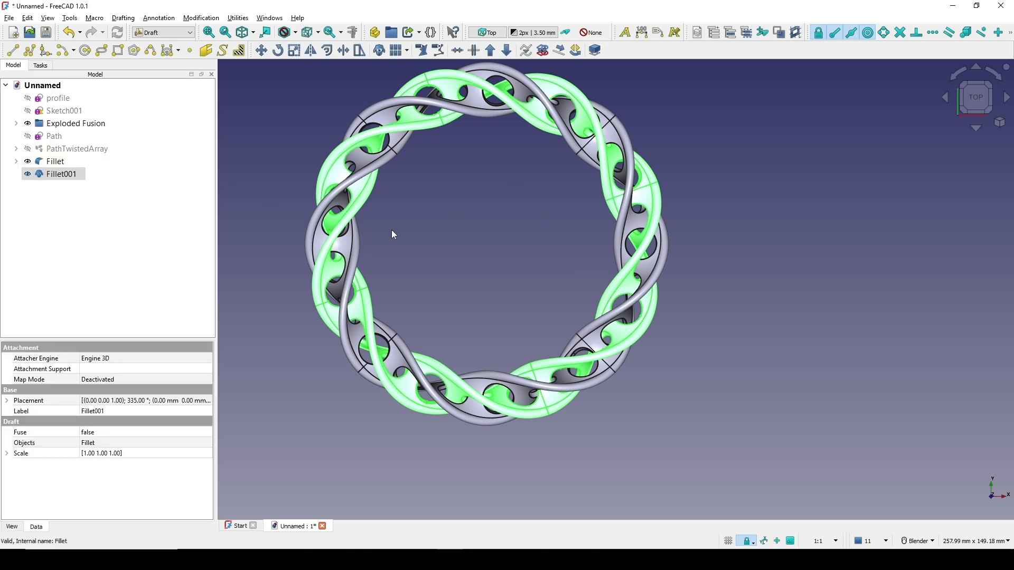
Step: Examine how the original and rotated rings interlock from an oblique front view, and clear the selection
scroll(528, 254, "down", 2)
middle_click_drag(527, 254, 529, 149)
middle_click_drag(559, 327, 598, 117, "shift")
scroll(578, 219, "up", 3)
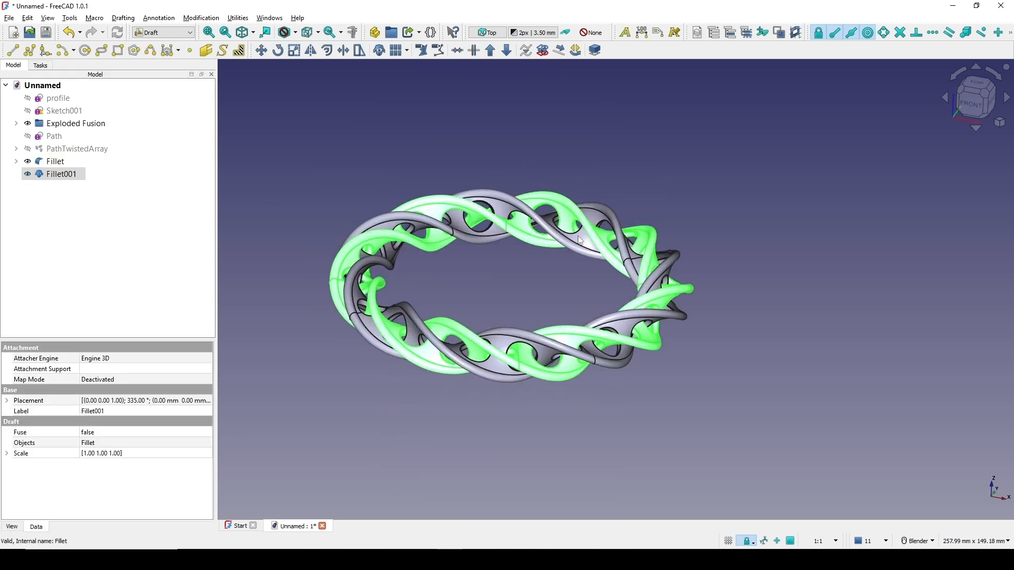
middle_click_drag(553, 281, 600, 212, "shift")
scroll(600, 214, "up", 2)
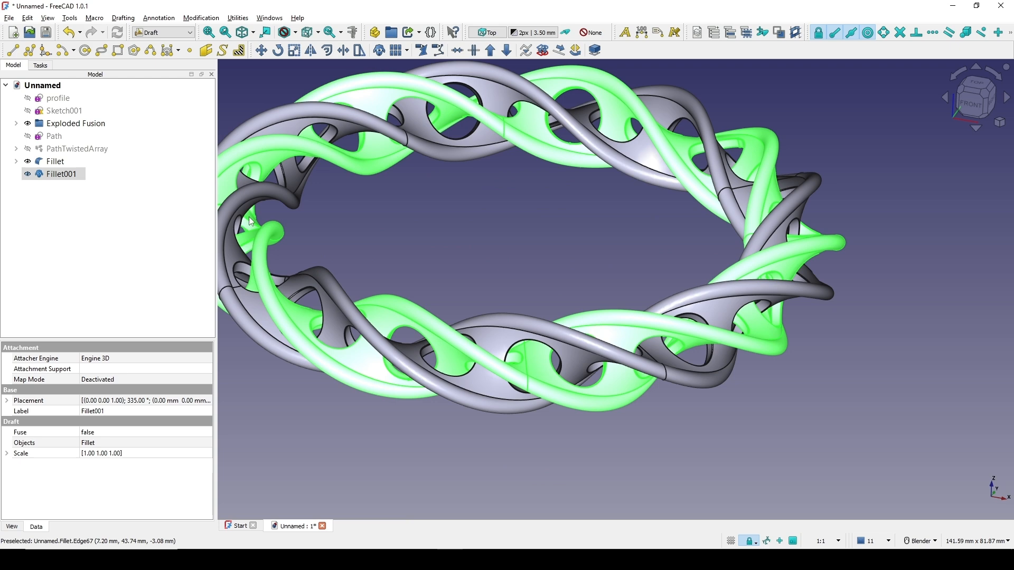
left_click(522, 254)
Step: Assign the AluminumCastAlloy material to the original filleted ring in its display properties
left_click(54, 164)
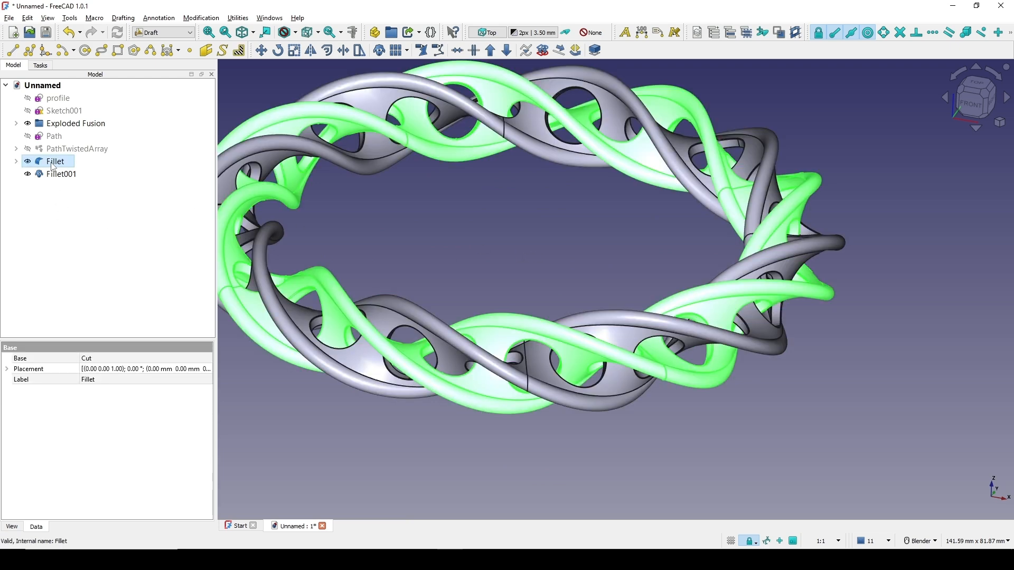
key("d")
key("d")
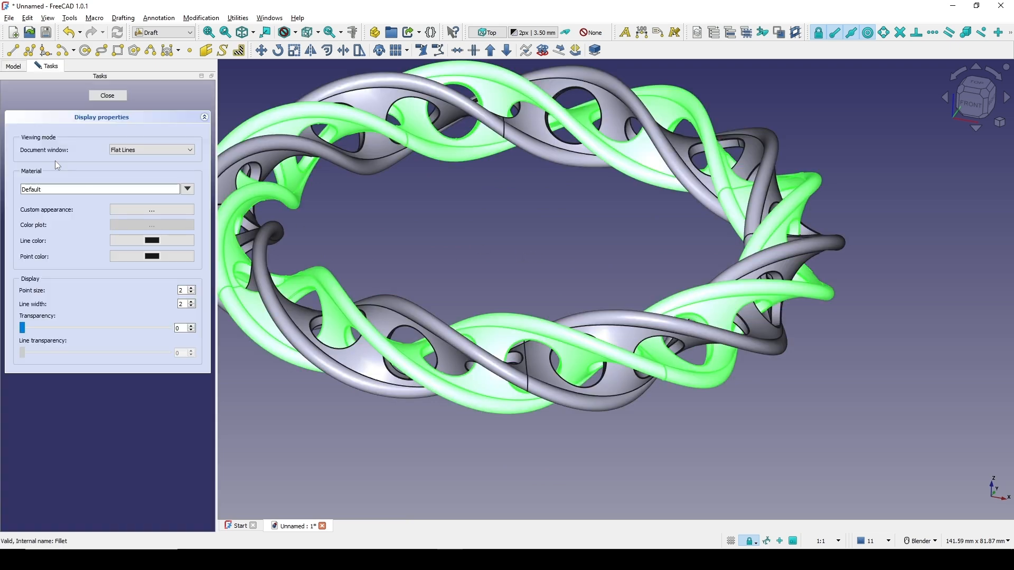
left_click(183, 189)
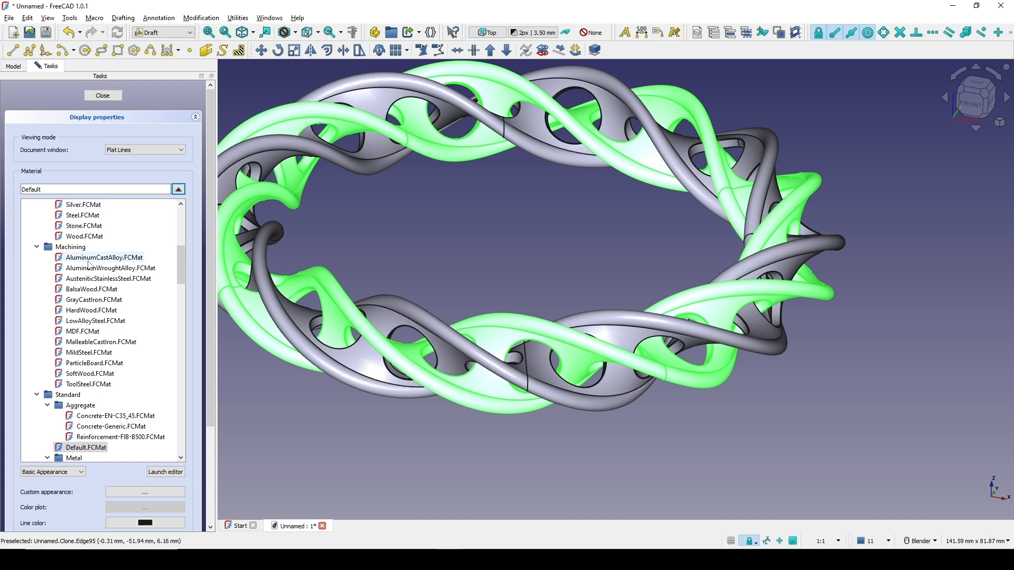
left_click(104, 257)
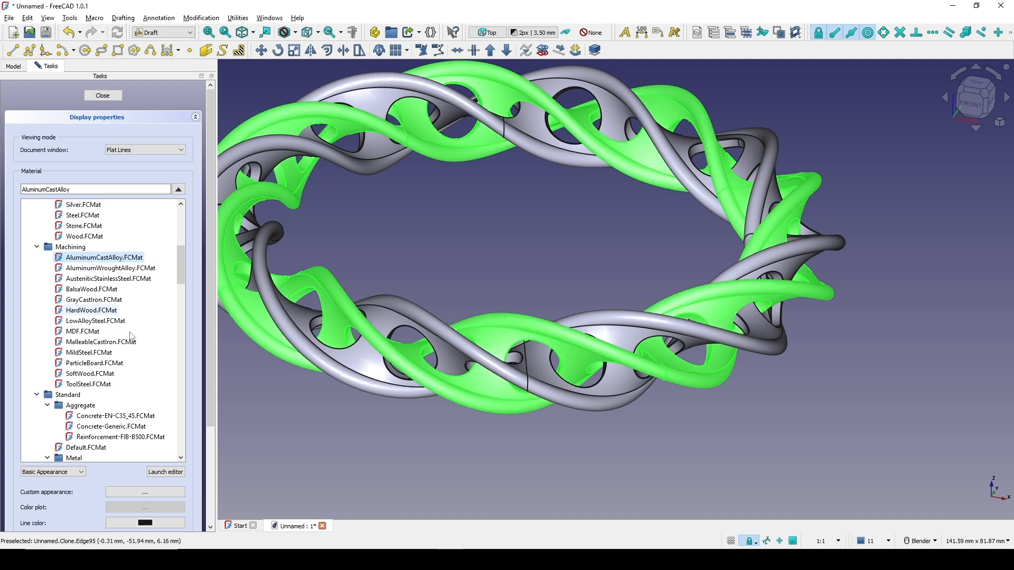
left_click(102, 95)
left_click(519, 246)
middle_click_drag(520, 246, 437, 358)
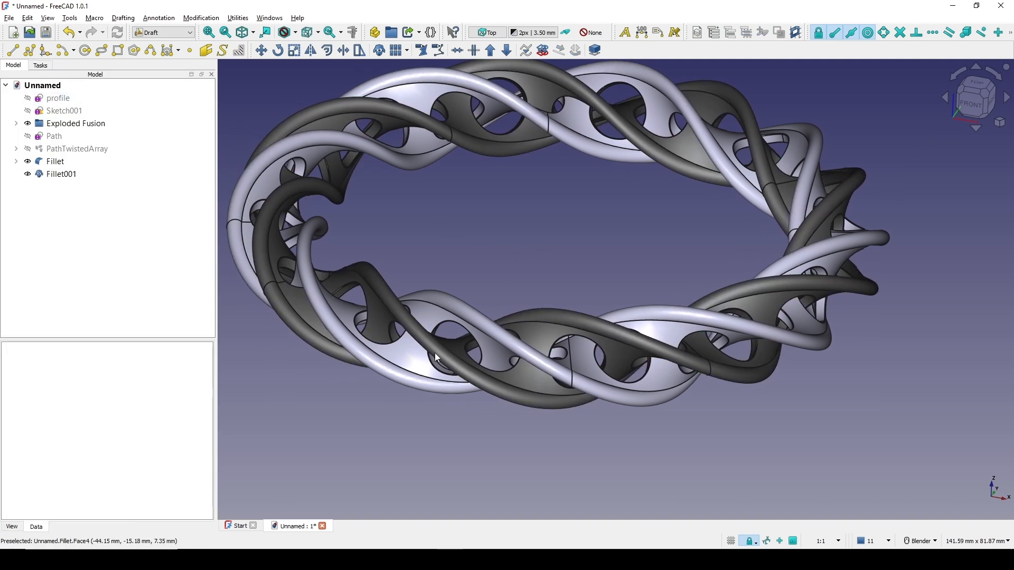
Step: Try copper, iron and steel materials on the cloned ring's appearance, and settle on Wood-Generic
left_click(437, 358)
key("ctrl+d")
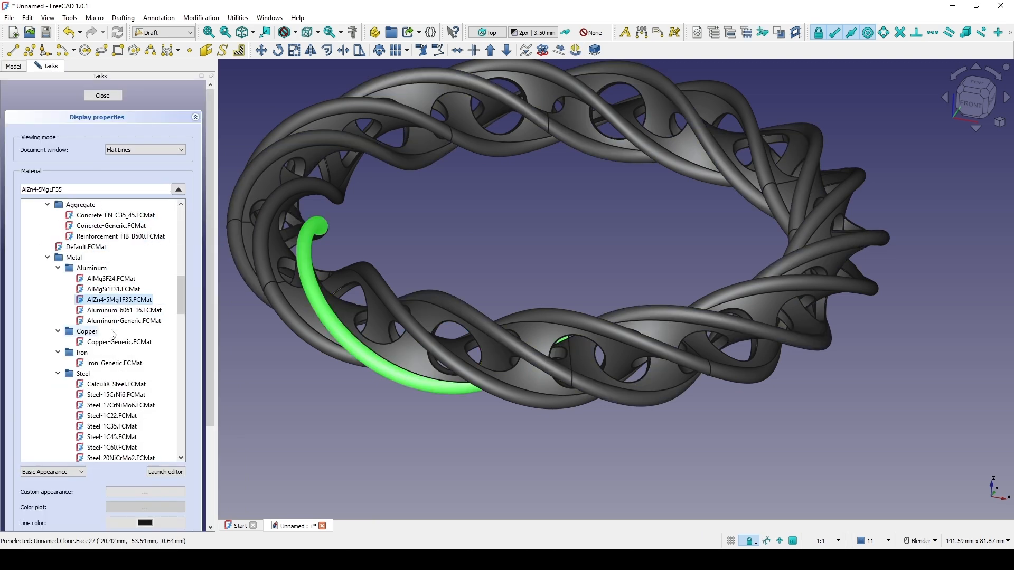
left_click(116, 342)
left_click(122, 363)
left_click(119, 384)
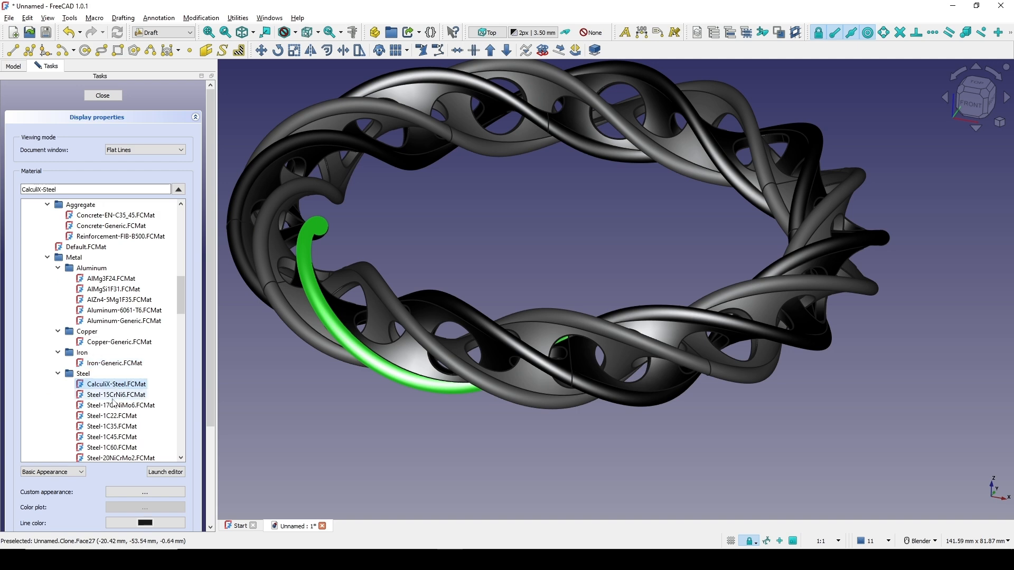
left_click(122, 404)
scroll(116, 380, "down", 10)
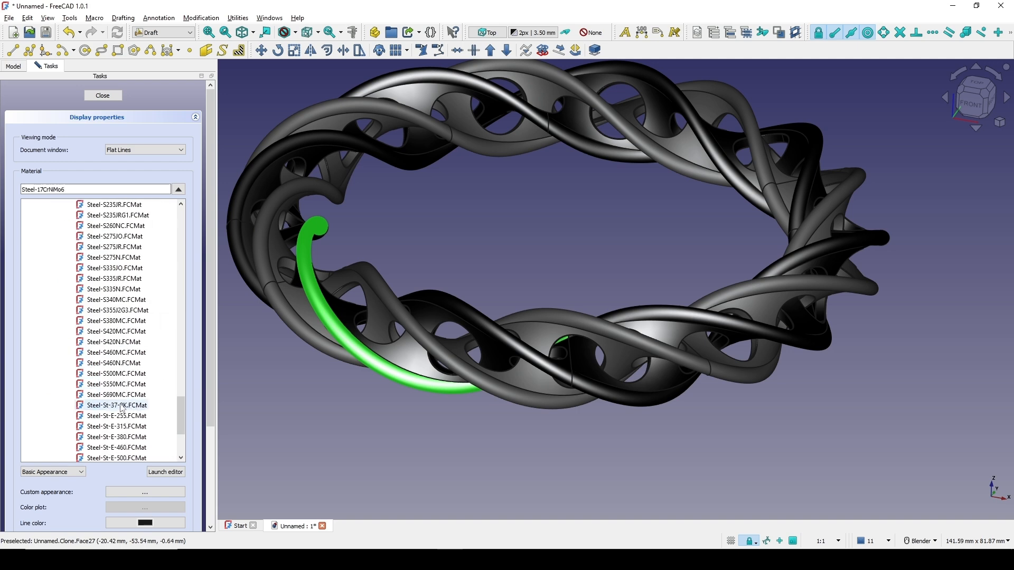
left_click(108, 363)
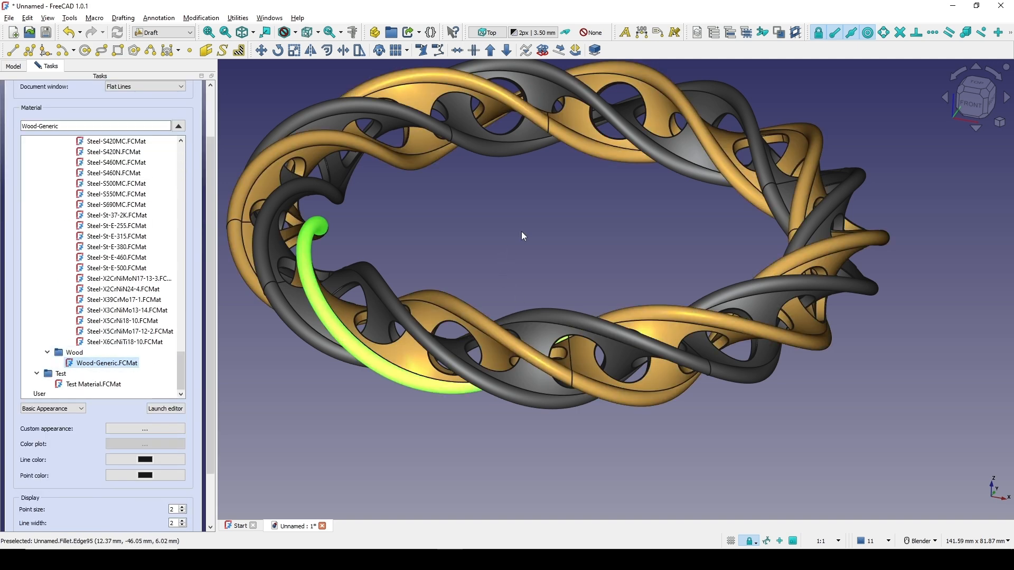
left_click(502, 232)
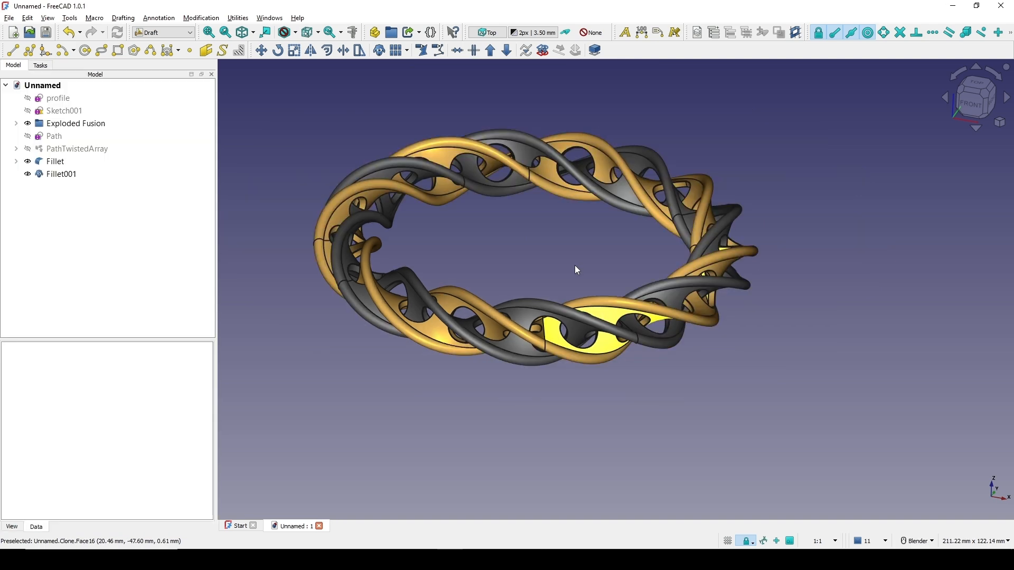
Step: Examine the two differently coloured interlocking rings up close
middle_click_drag(574, 265, 539, 269)
scroll(538, 280, "up", 3)
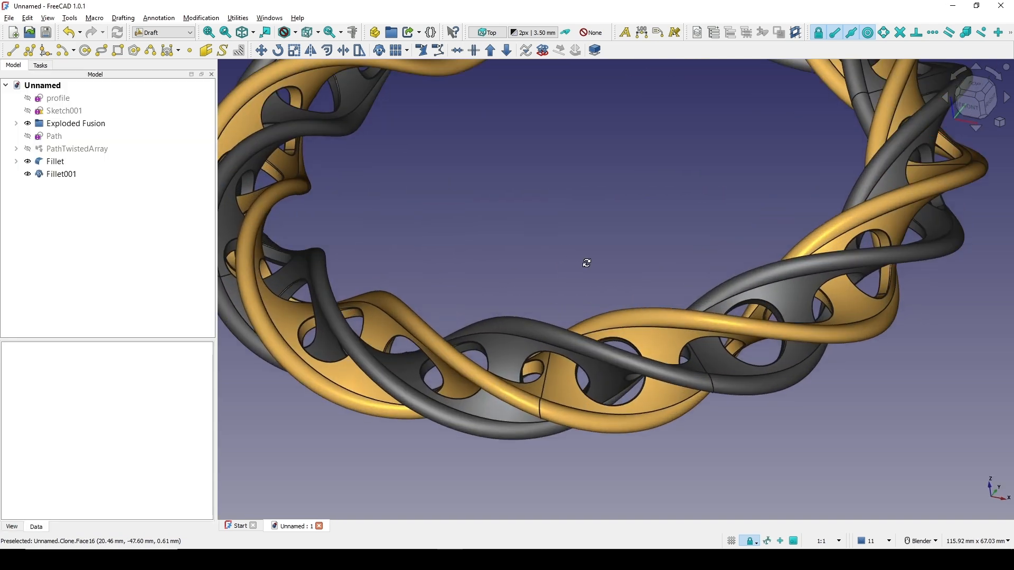